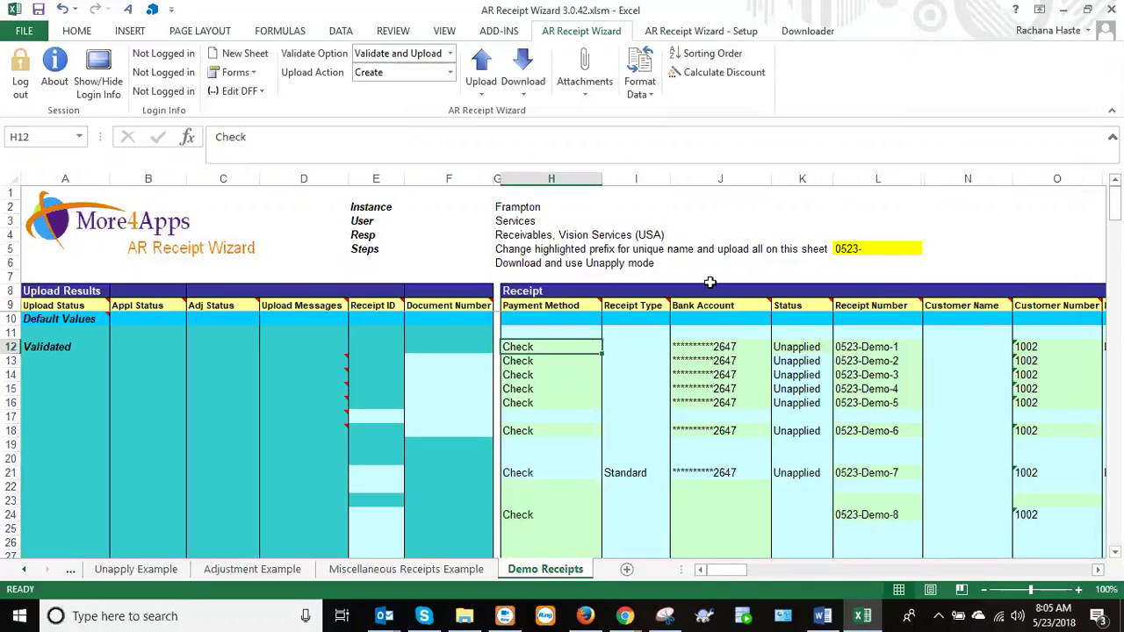
Review the first receipt's bank account, then step down through the receipts' payment methods.
left_click(690, 348)
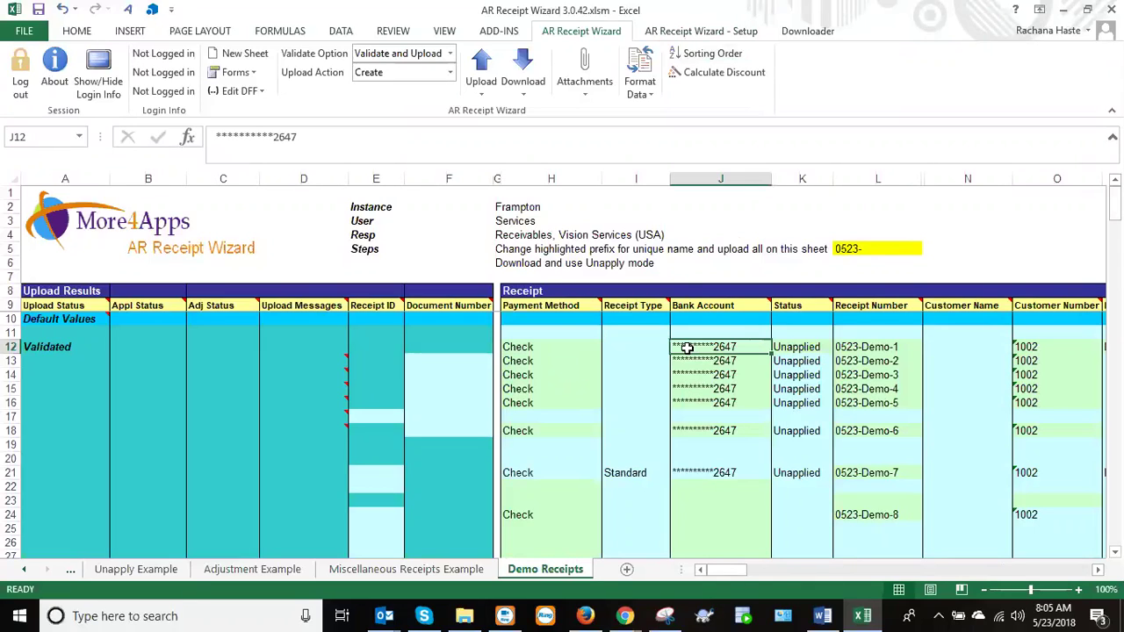
left_click(558, 350)
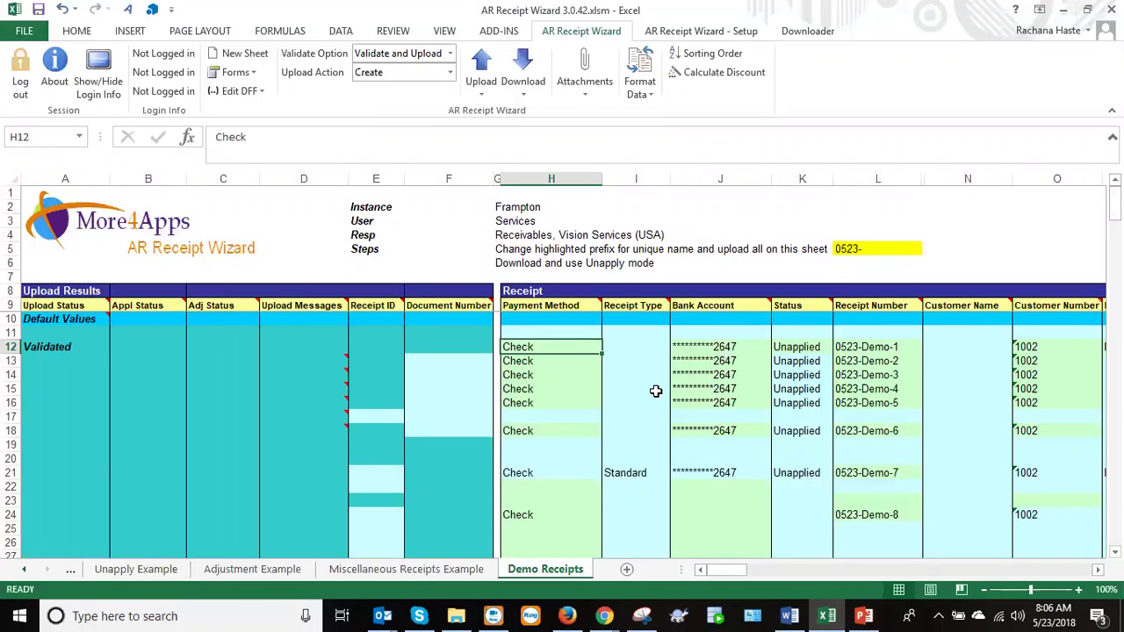
left_click(729, 349)
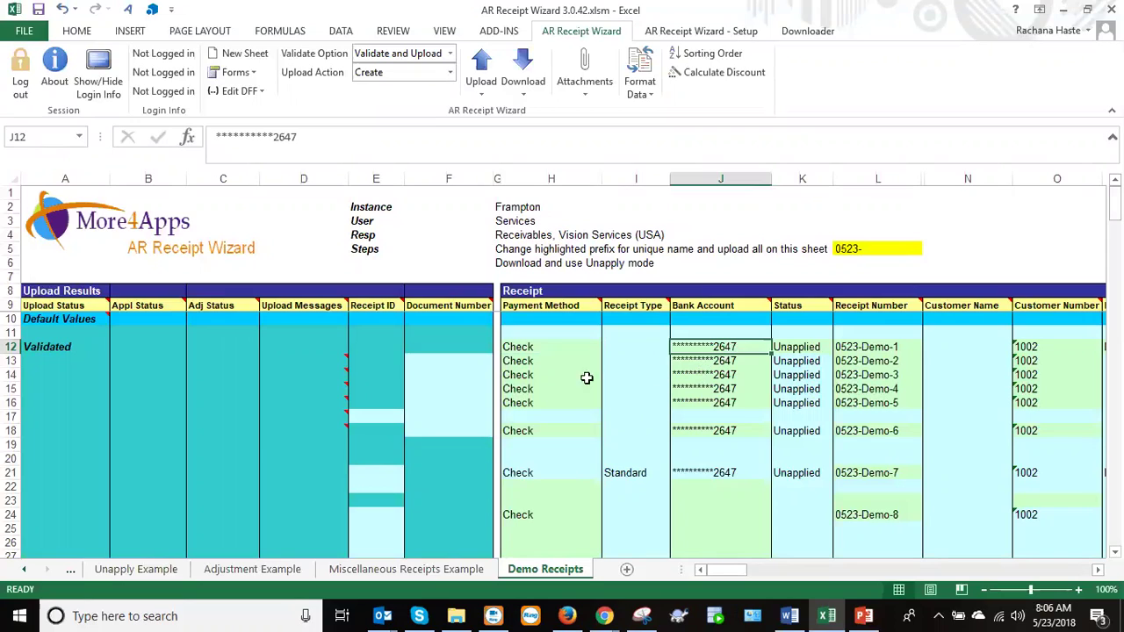
left_click(521, 348)
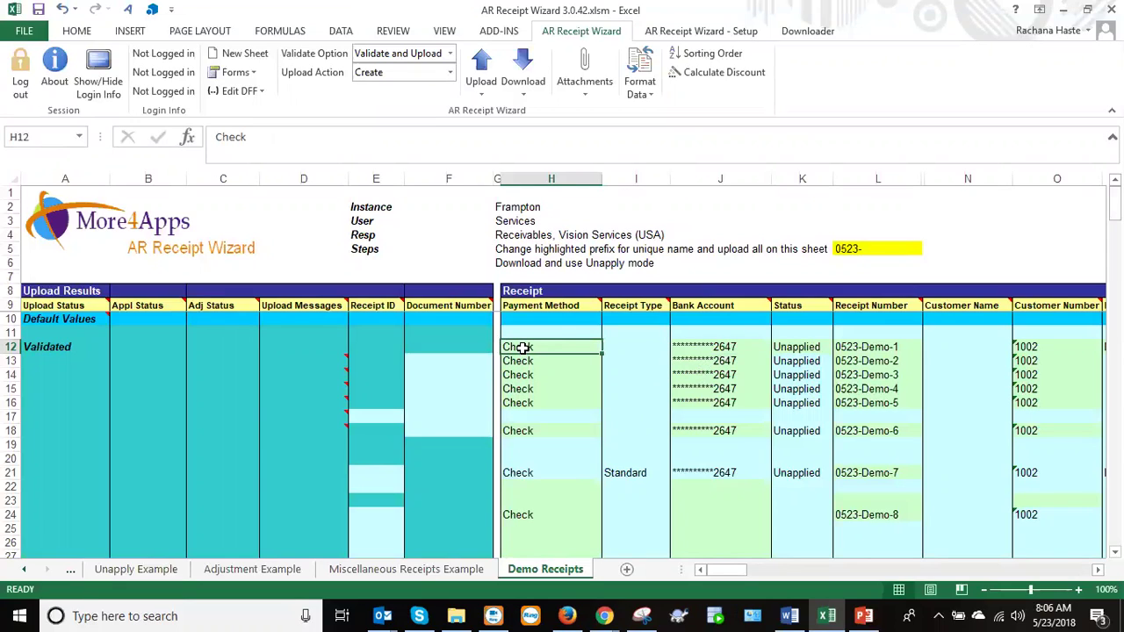
left_click(526, 365)
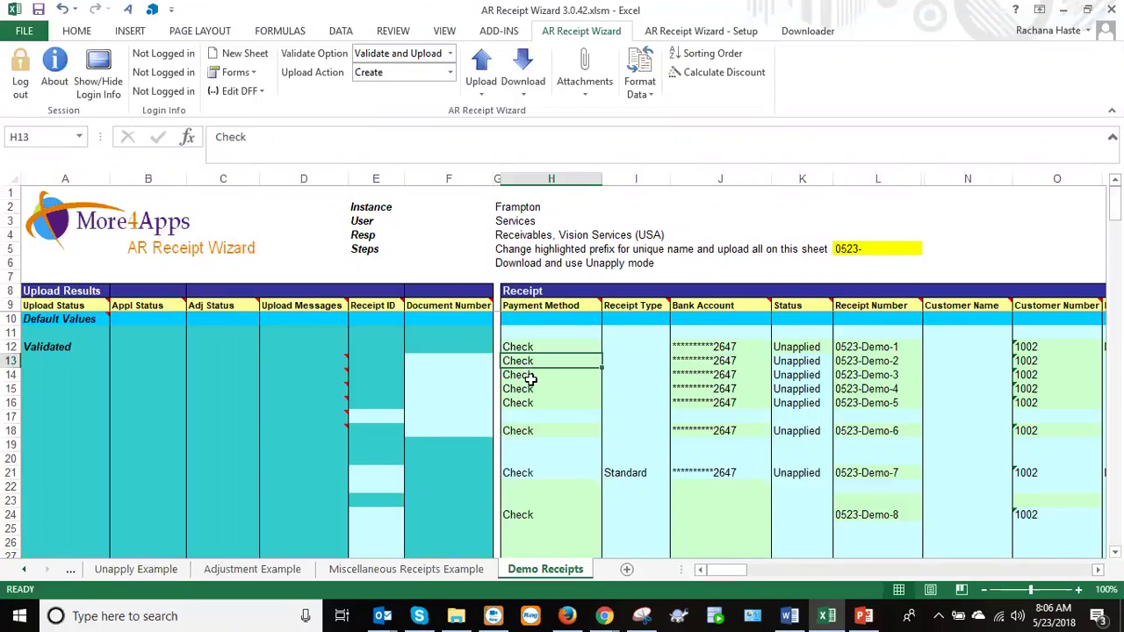
left_click(530, 377)
left_click(534, 388)
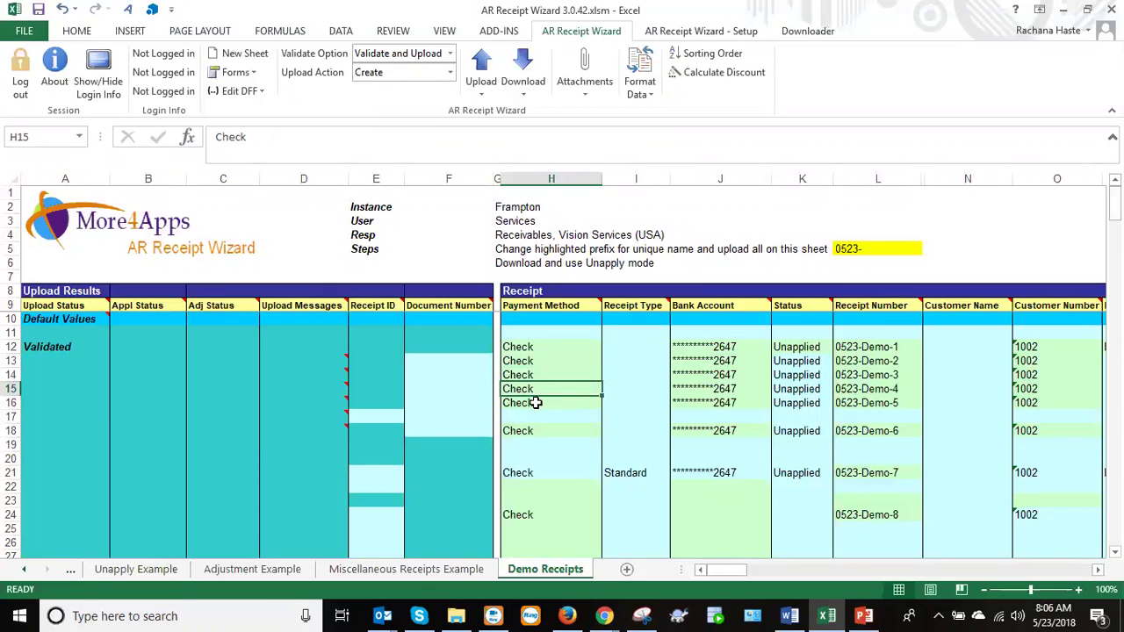
left_click(532, 400)
left_click(527, 351)
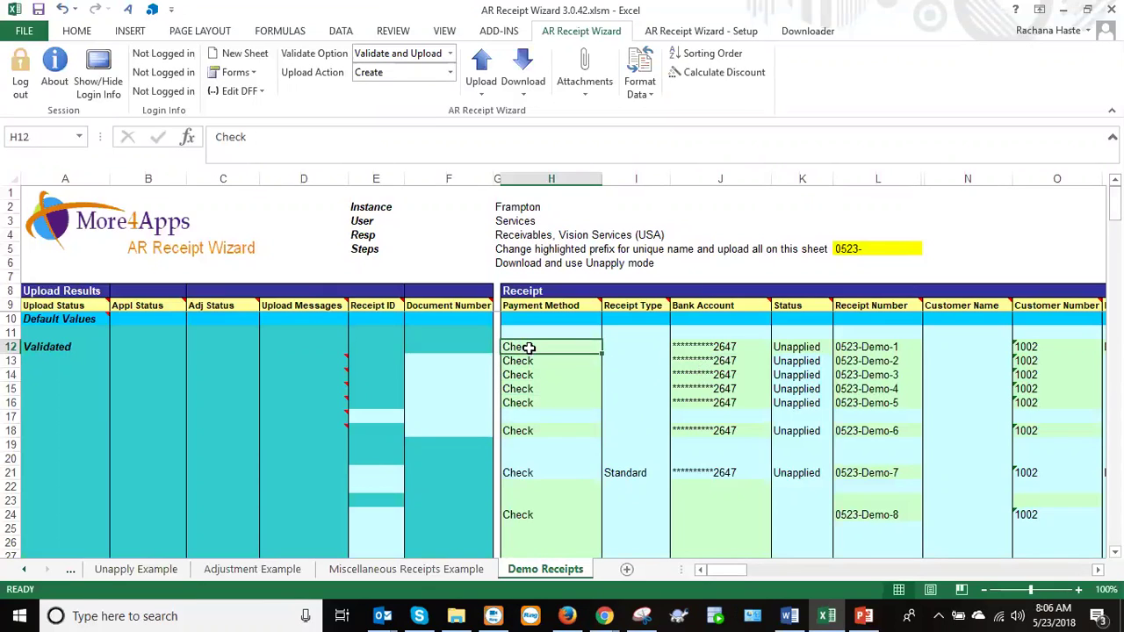
Recheck the bank account in J12 and the payment method, then switch to Miscellaneous Receipts Example.
mouse_move(719, 570)
left_mouse_down()
mouse_move(734, 568)
mouse_move(724, 572)
left_mouse_up()
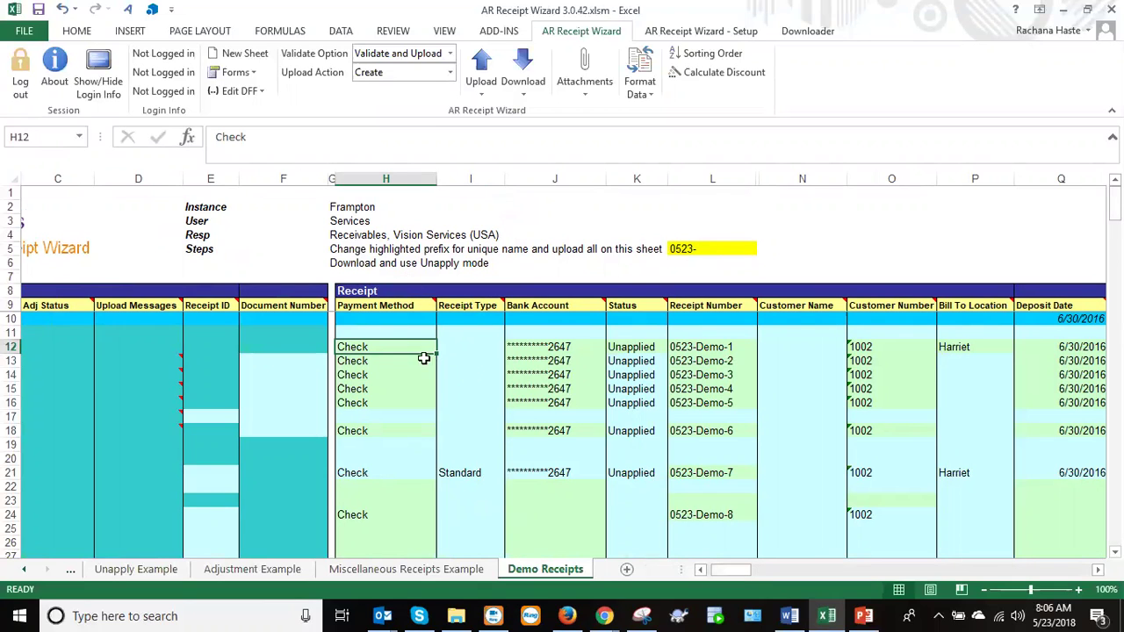
left_click_drag(721, 570, 719, 573)
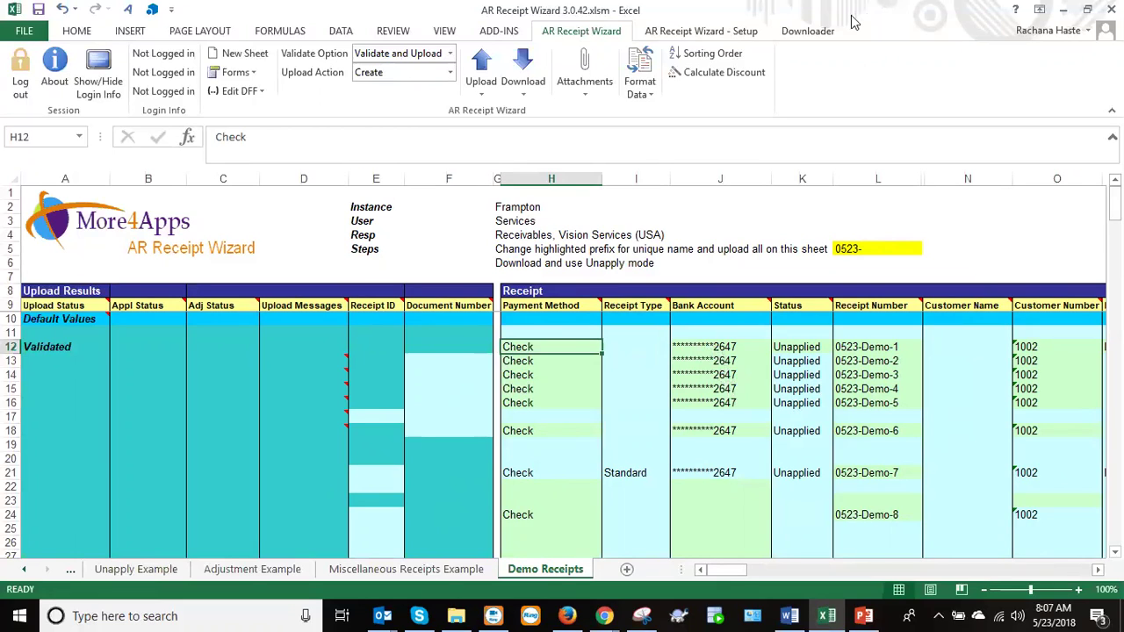
double_click(721, 346)
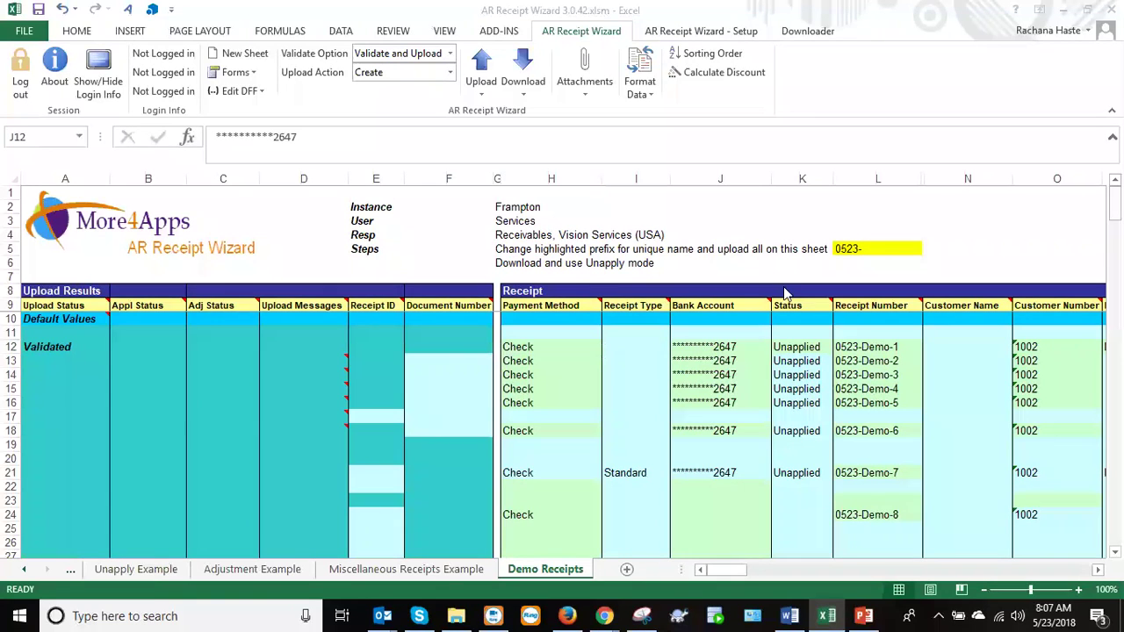
left_click(524, 347)
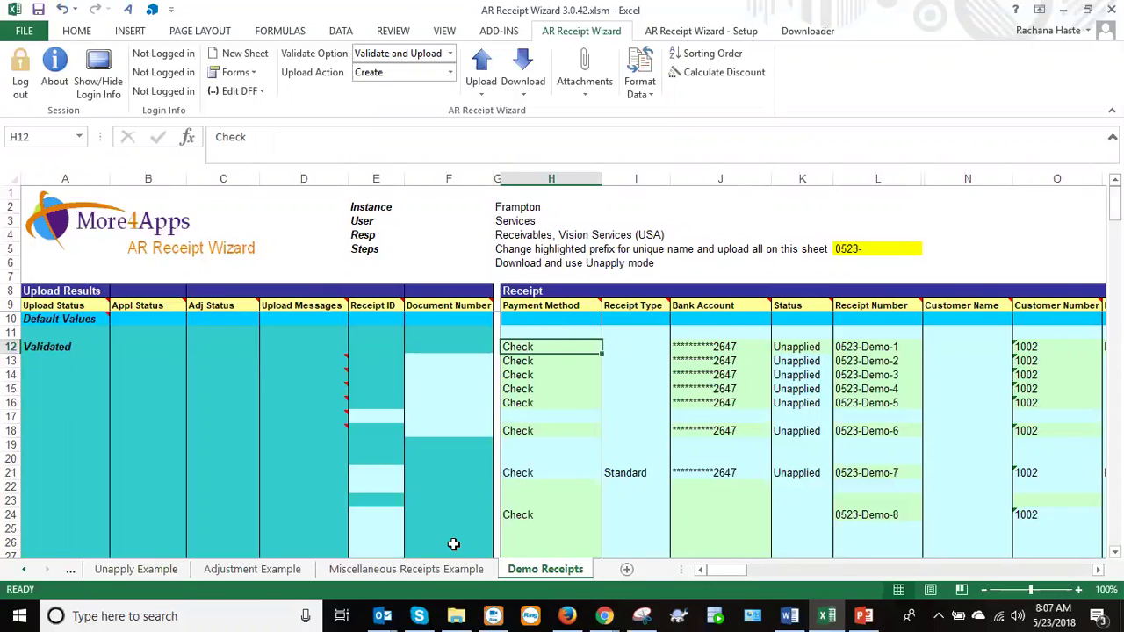
left_click(453, 577)
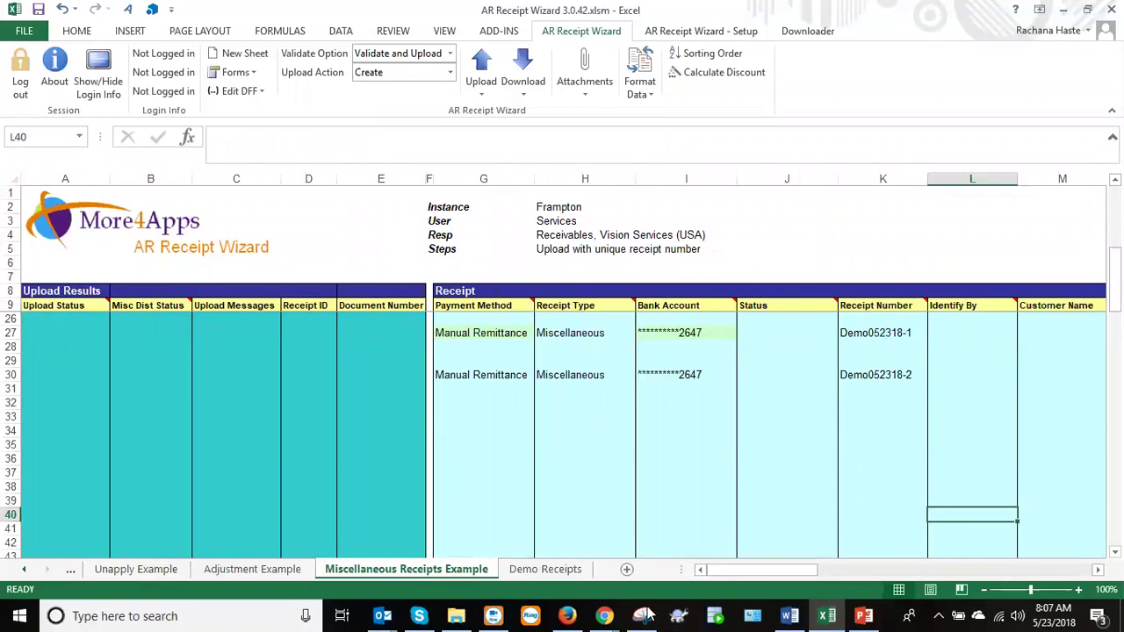
Scroll across the miscellaneous receipt columns, then go back to the Demo Receipts sheet.
left_click_drag(766, 579, 707, 581)
left_click(540, 569)
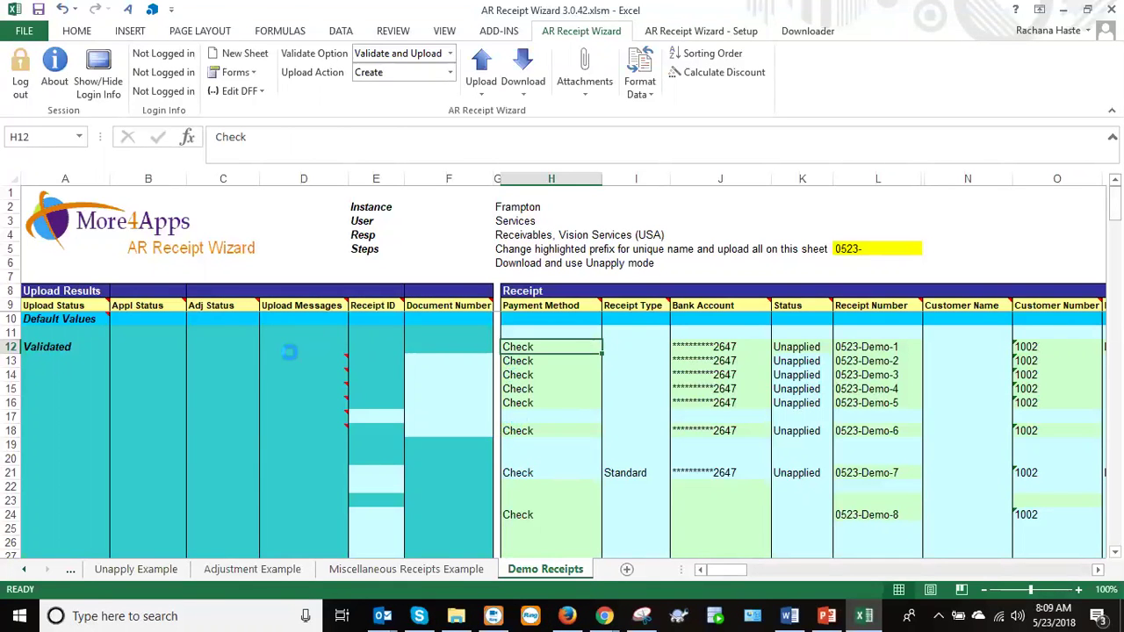
Bring up the AR Receipt Wizard login, check the instance server addresses, and log in to frampton.
left_click(50, 77)
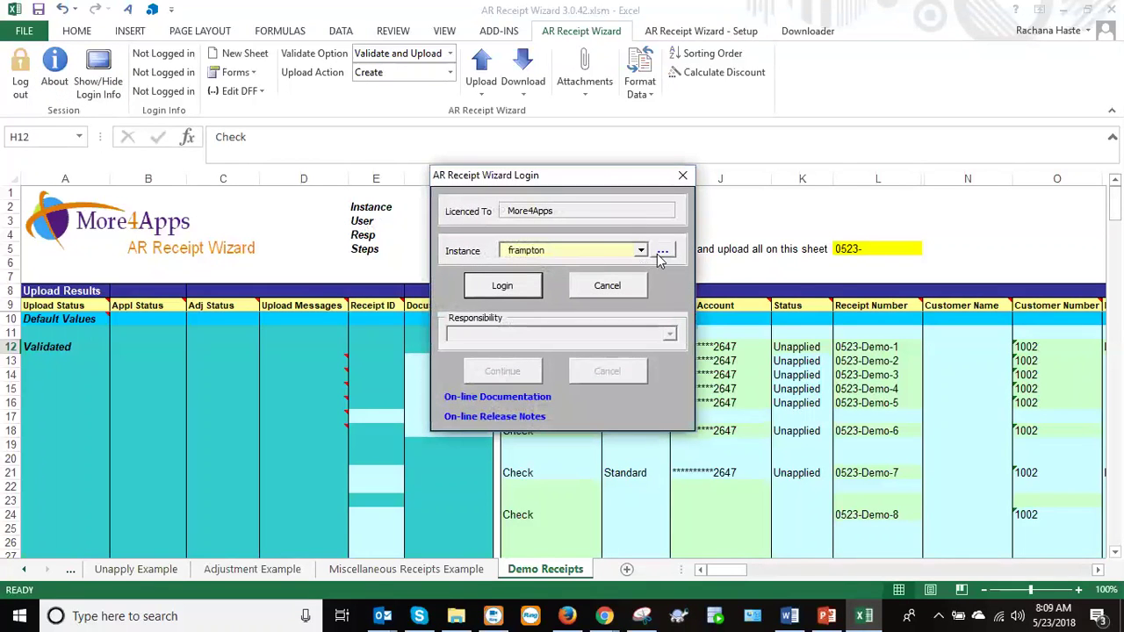
left_click(660, 252)
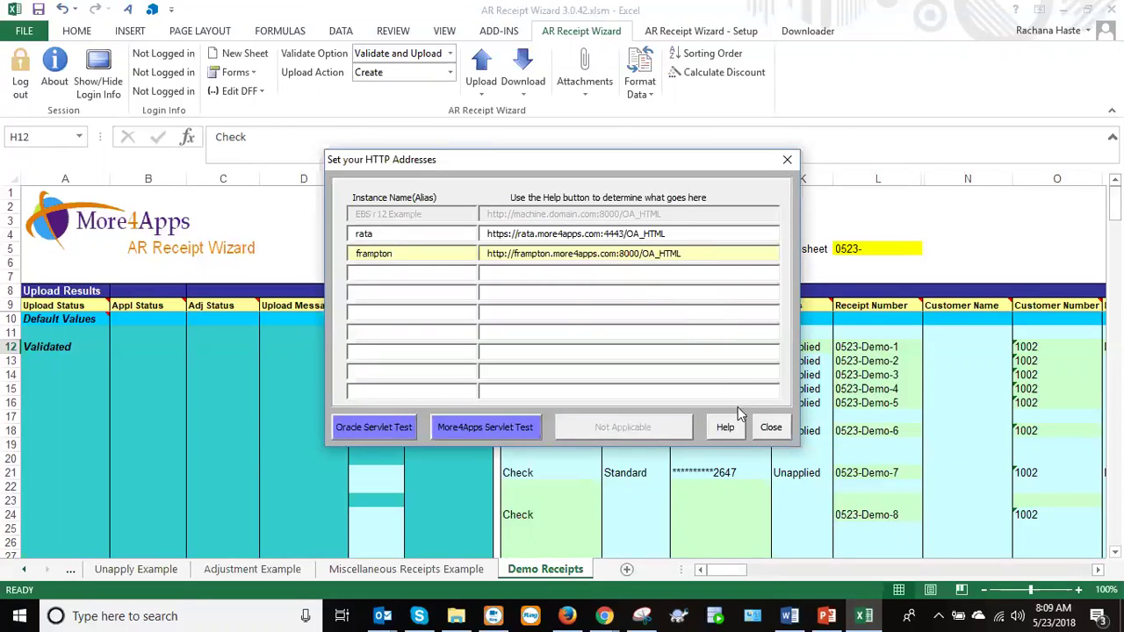
left_click(771, 427)
left_click(498, 287)
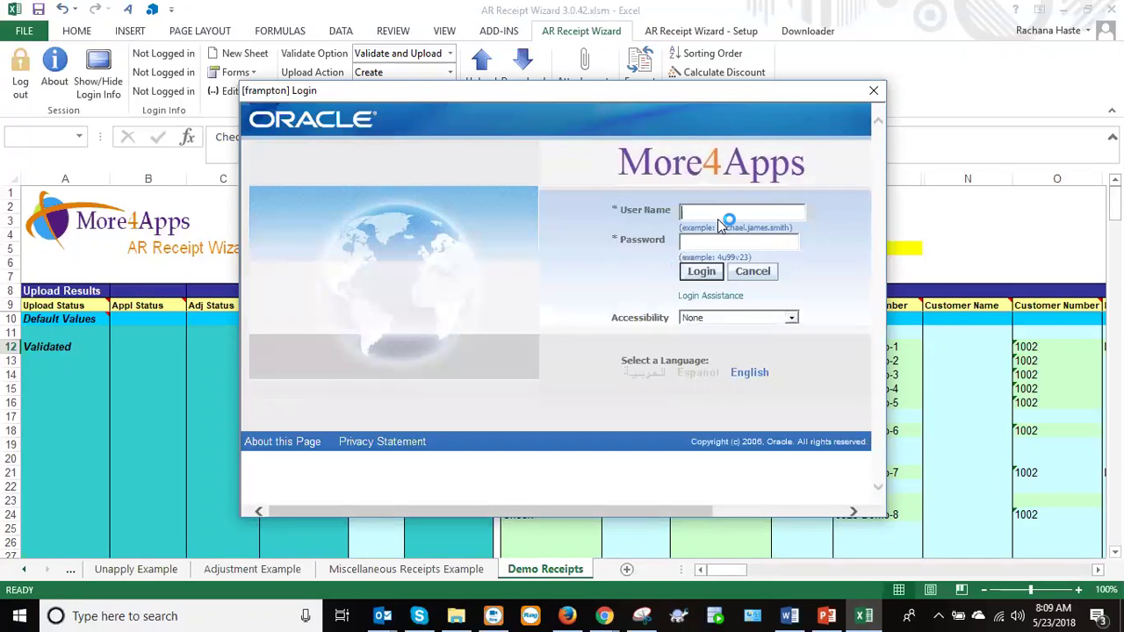
Abandon the Oracle sign-in window and switch over to File Explorer.
type("sen")
left_click_drag(600, 96, 833, 126)
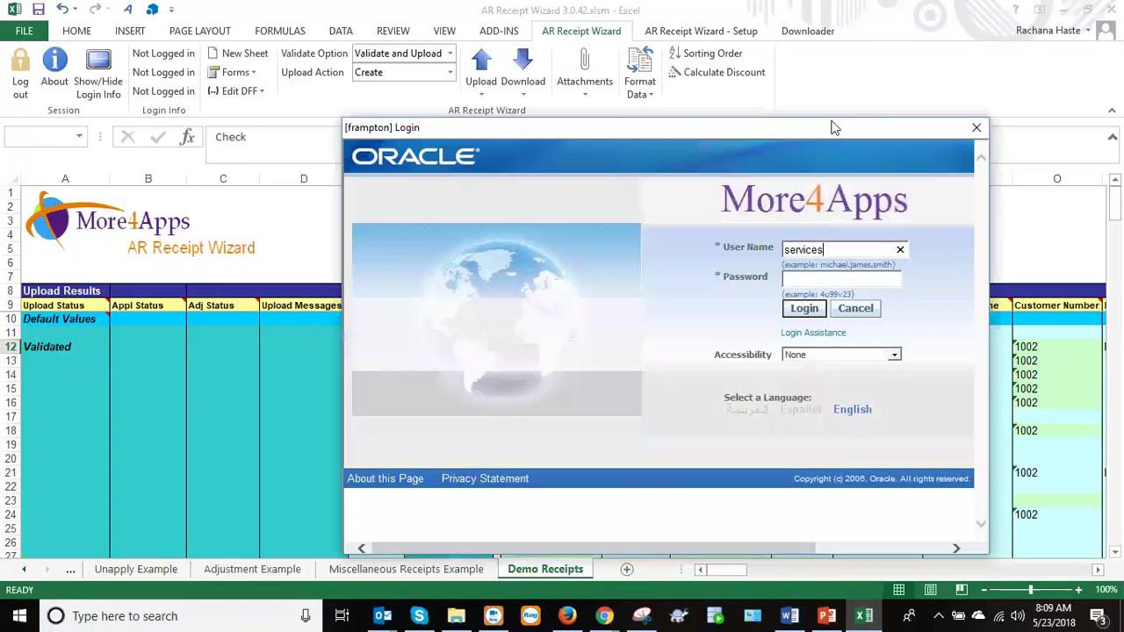
left_click(981, 126)
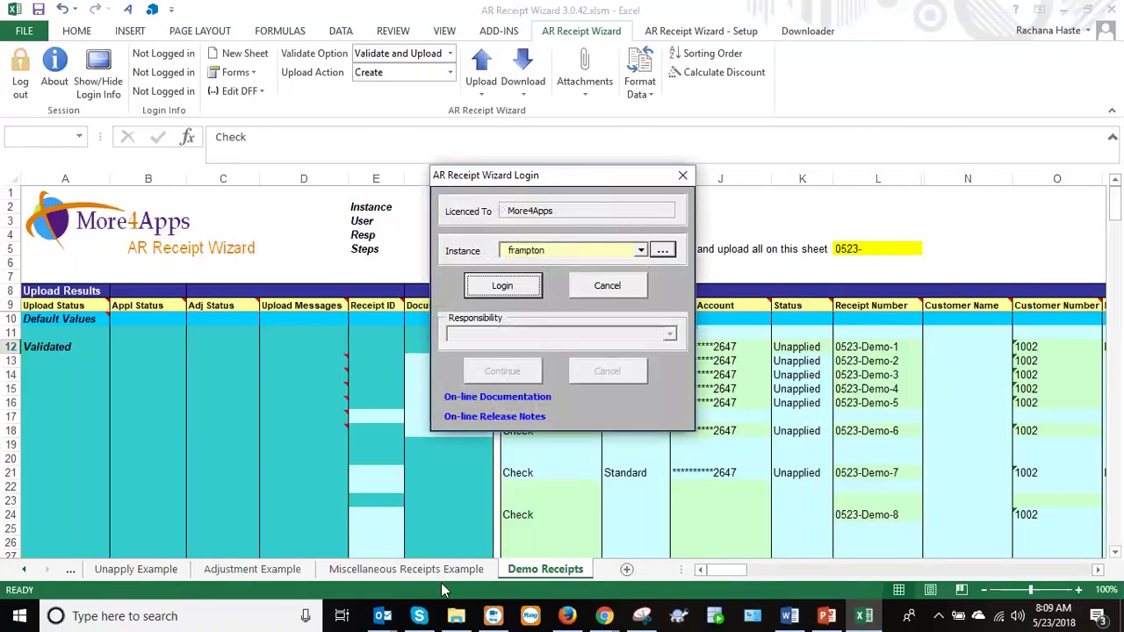
left_click(455, 615)
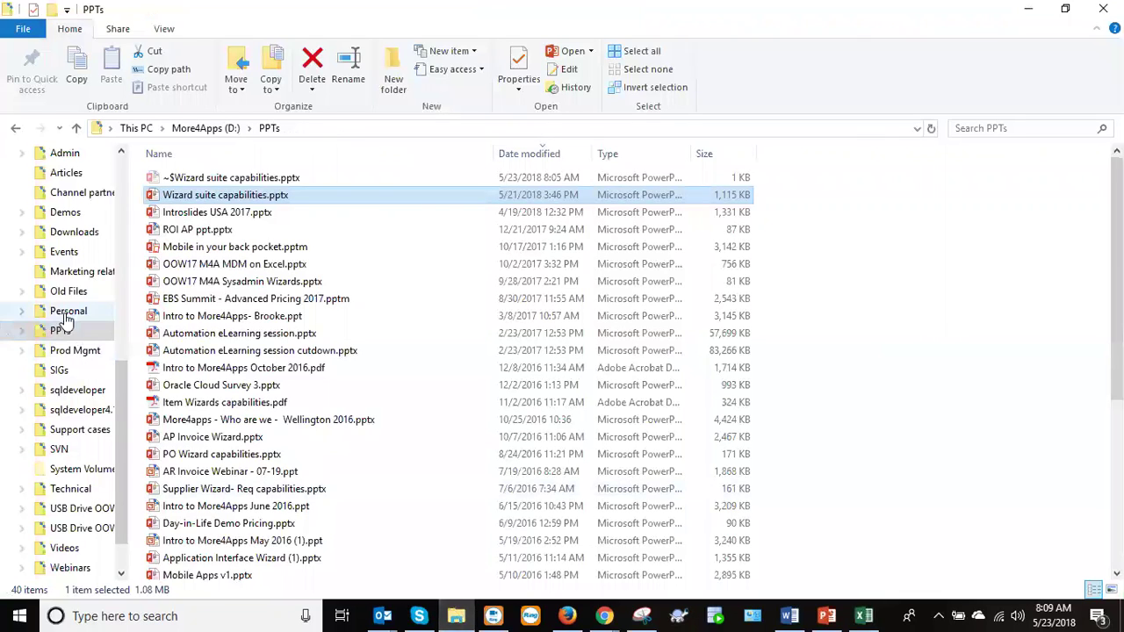
Locate AR Receipt Wizard 3.0.42.xlsm in the Demos folder, then return to Excel.
left_click(63, 213)
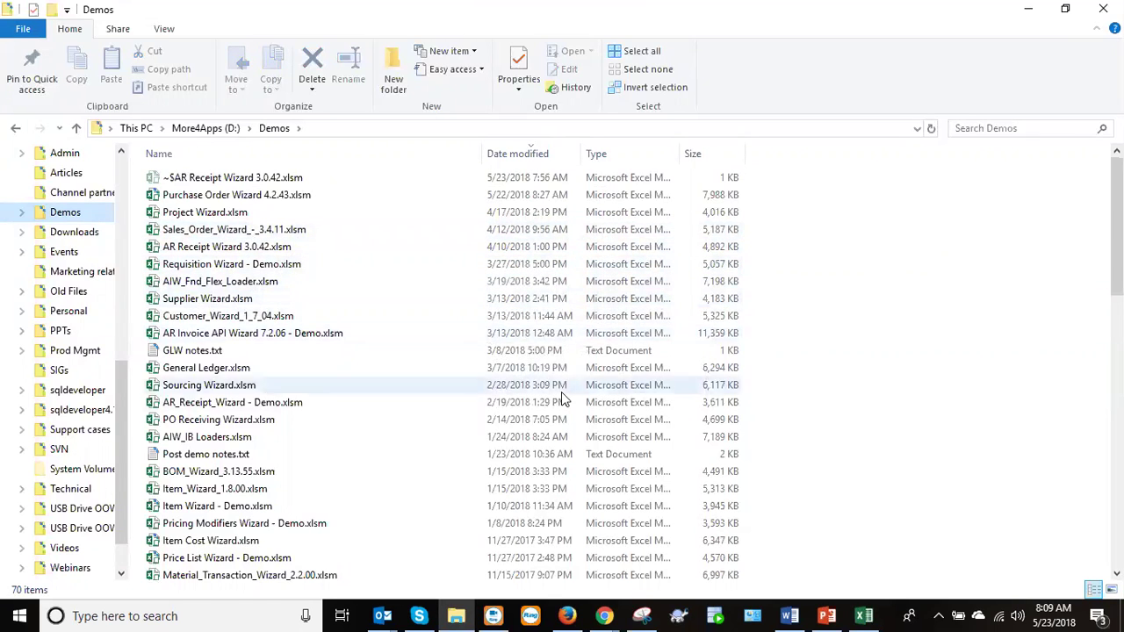
left_click(235, 248)
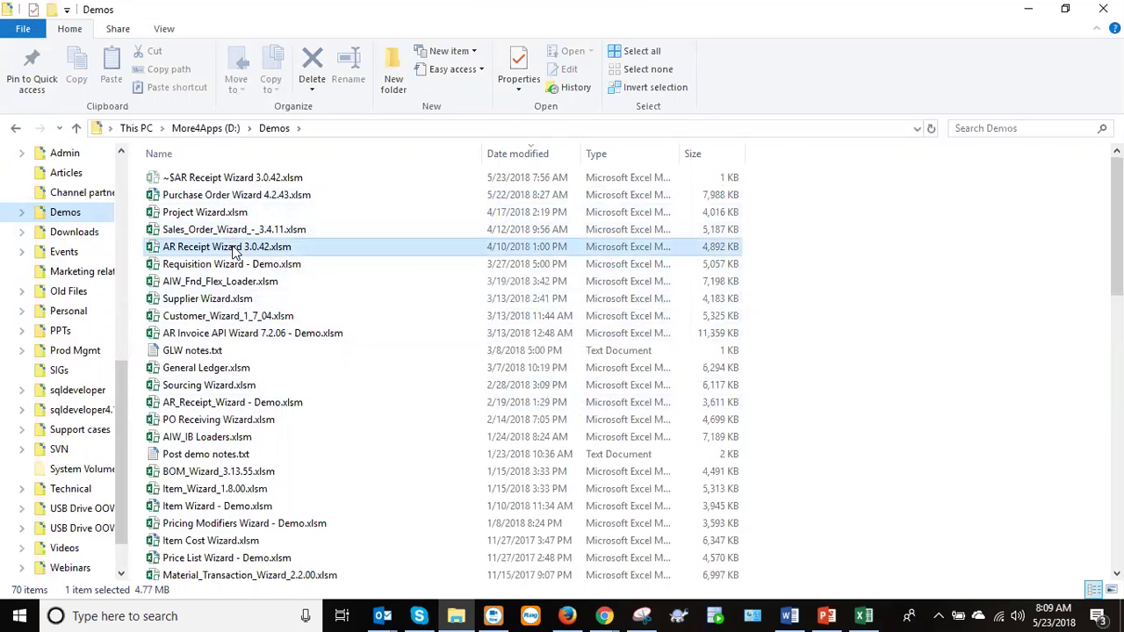
left_click(862, 614)
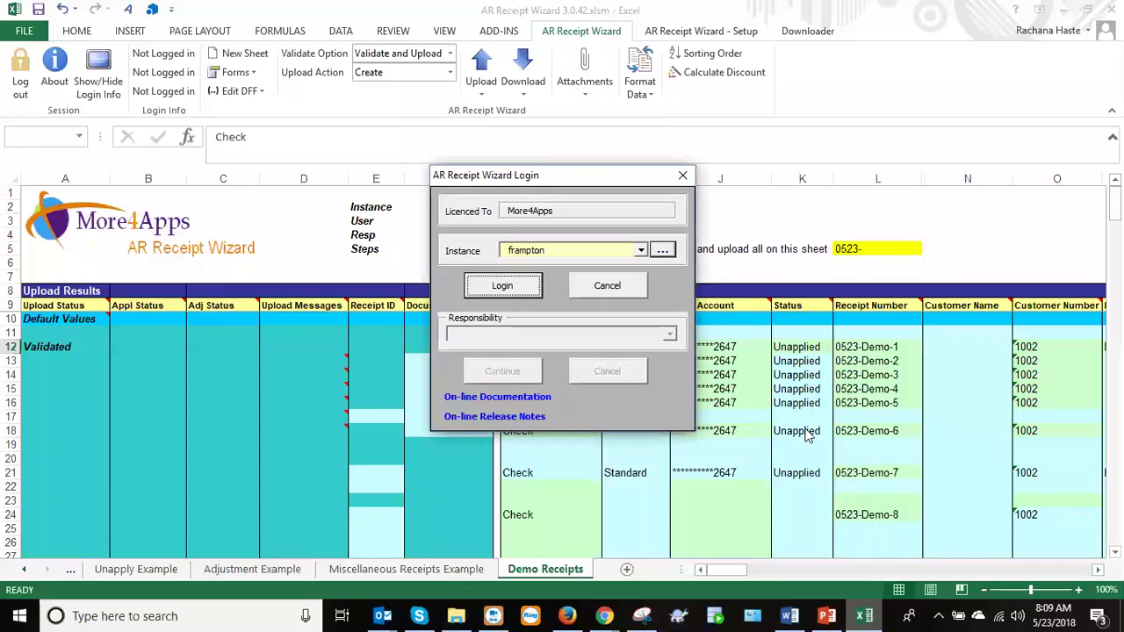
Dismiss the login dialog and select the Upload Results columns and heading.
left_click(632, 290)
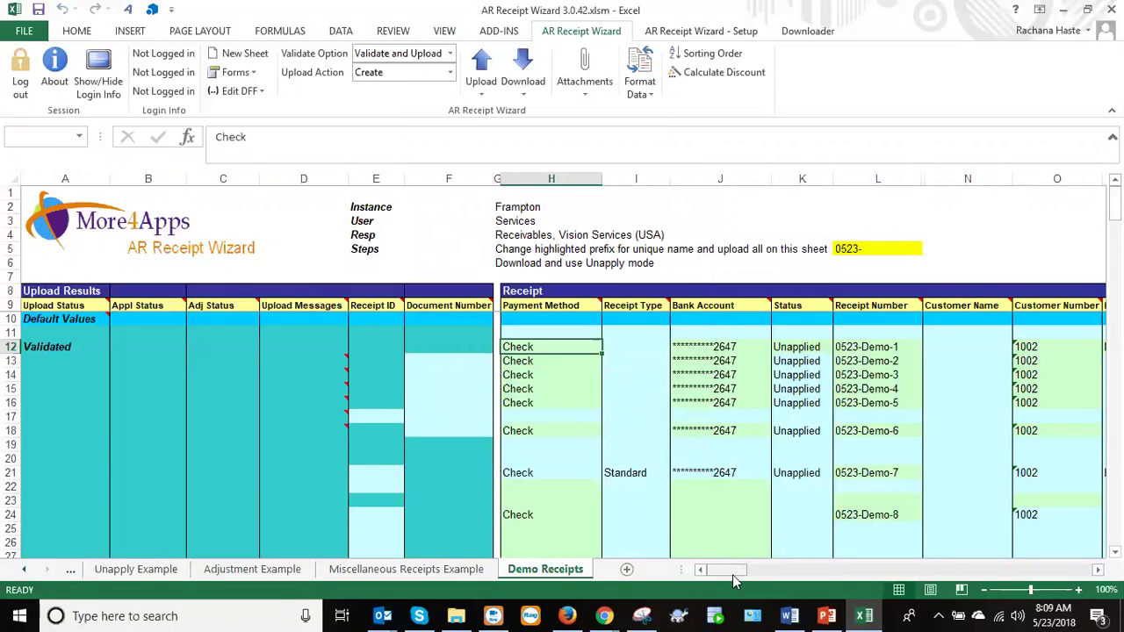
left_click_drag(456, 176, 47, 205)
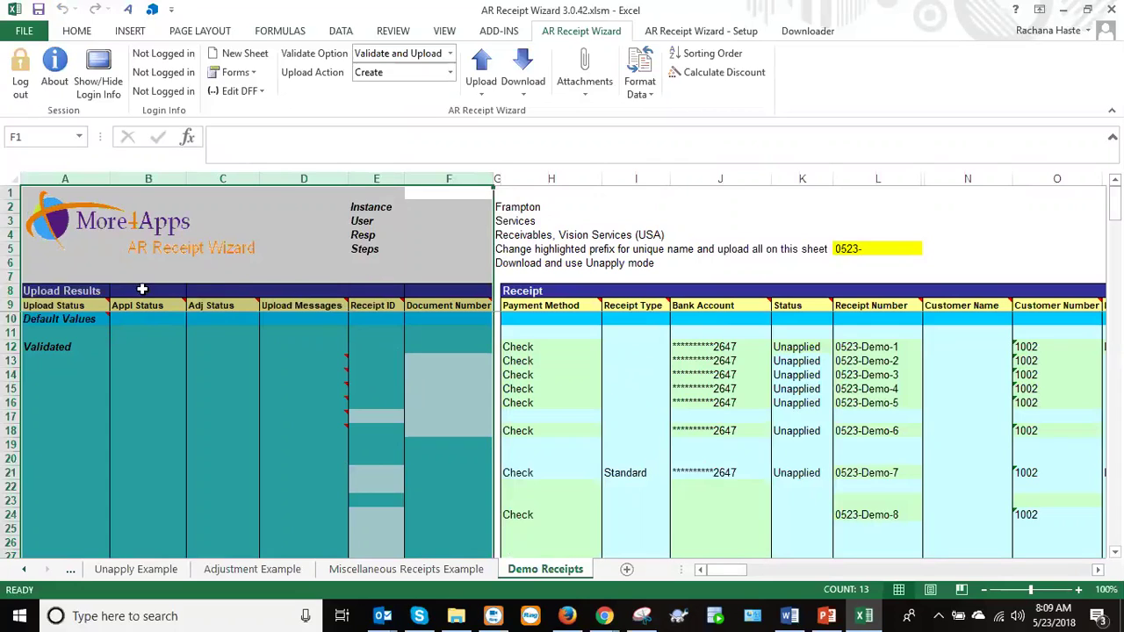
left_click(71, 290)
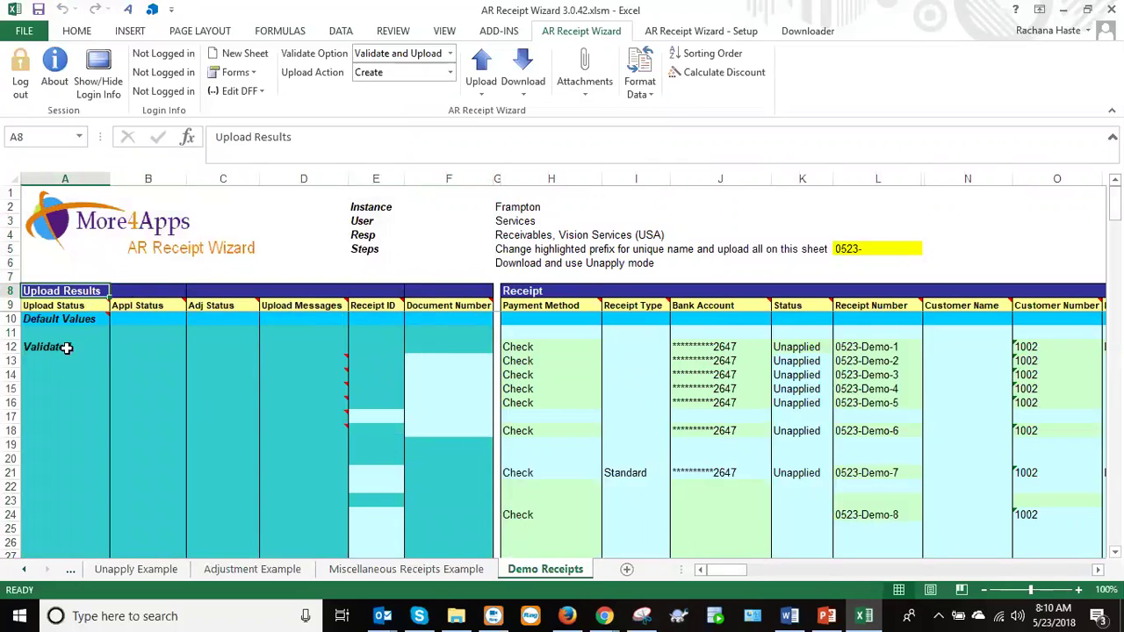
Inspect the receipts' payment method, bank account, status, receipt number formula, and customer number 1002.
left_click(569, 348)
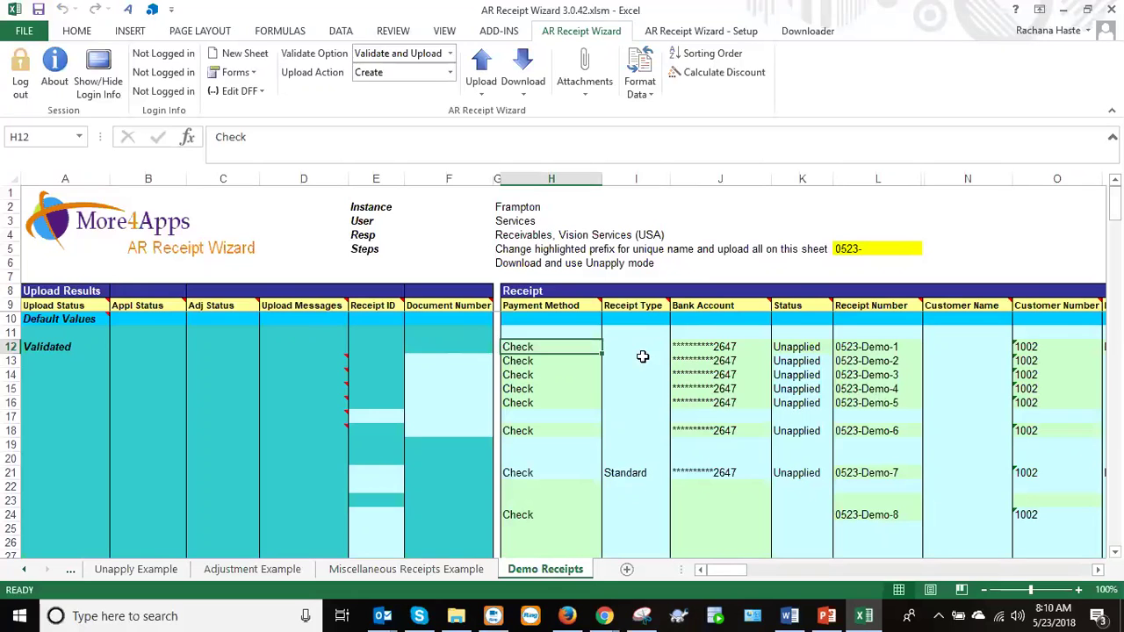
left_click_drag(727, 570, 735, 570)
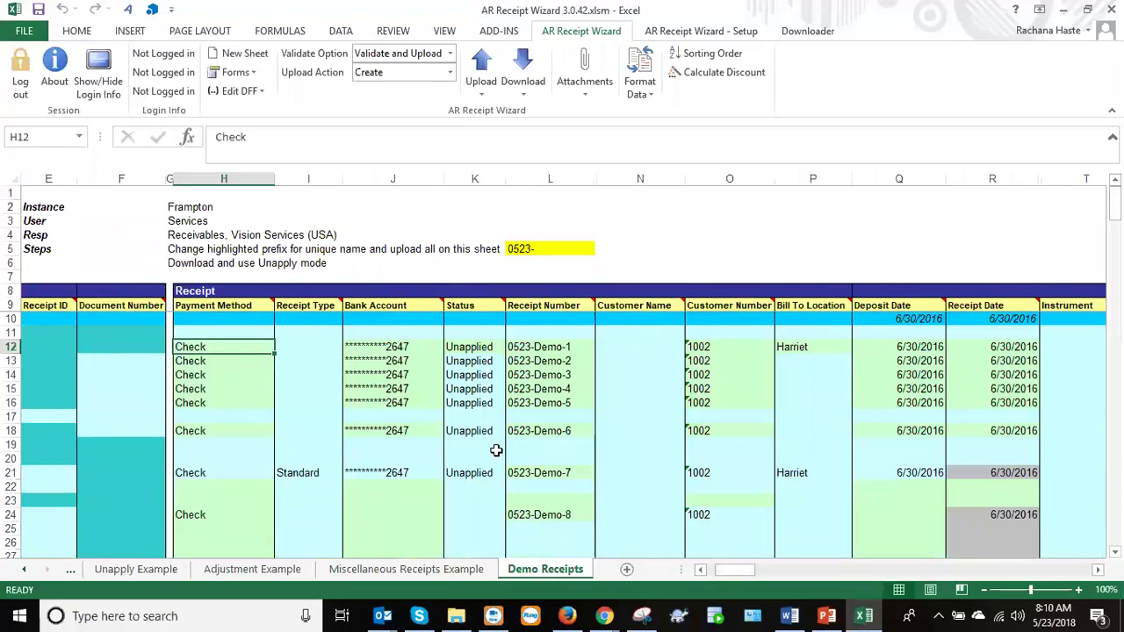
left_click(397, 348)
left_click(466, 358)
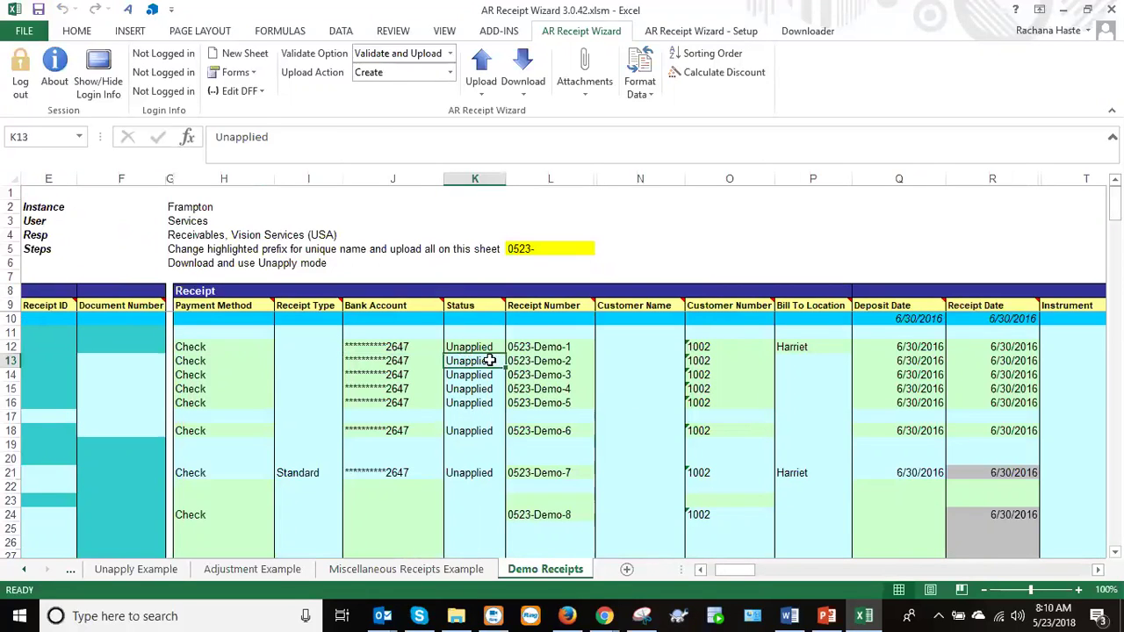
left_click(537, 361)
left_click(638, 346)
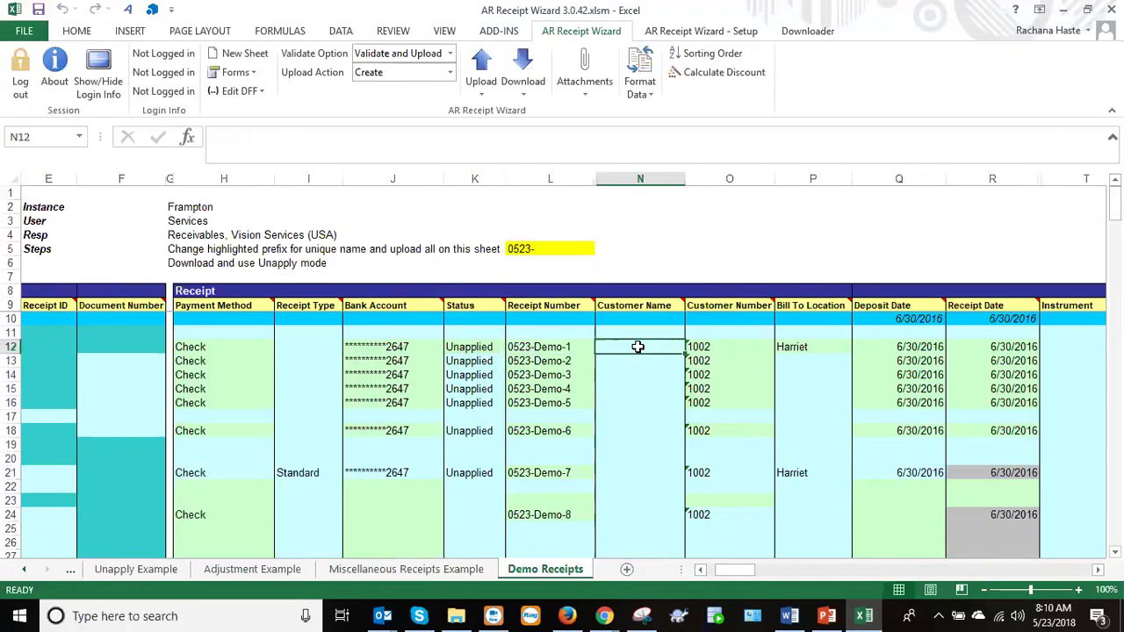
left_click(700, 349)
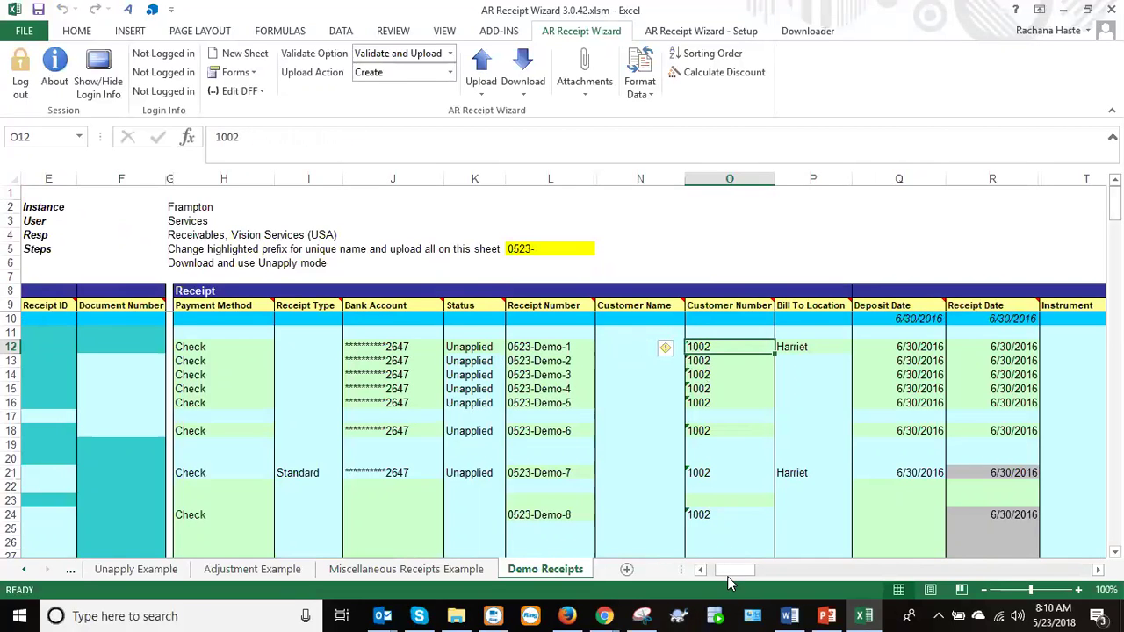
left_click_drag(729, 569, 772, 575)
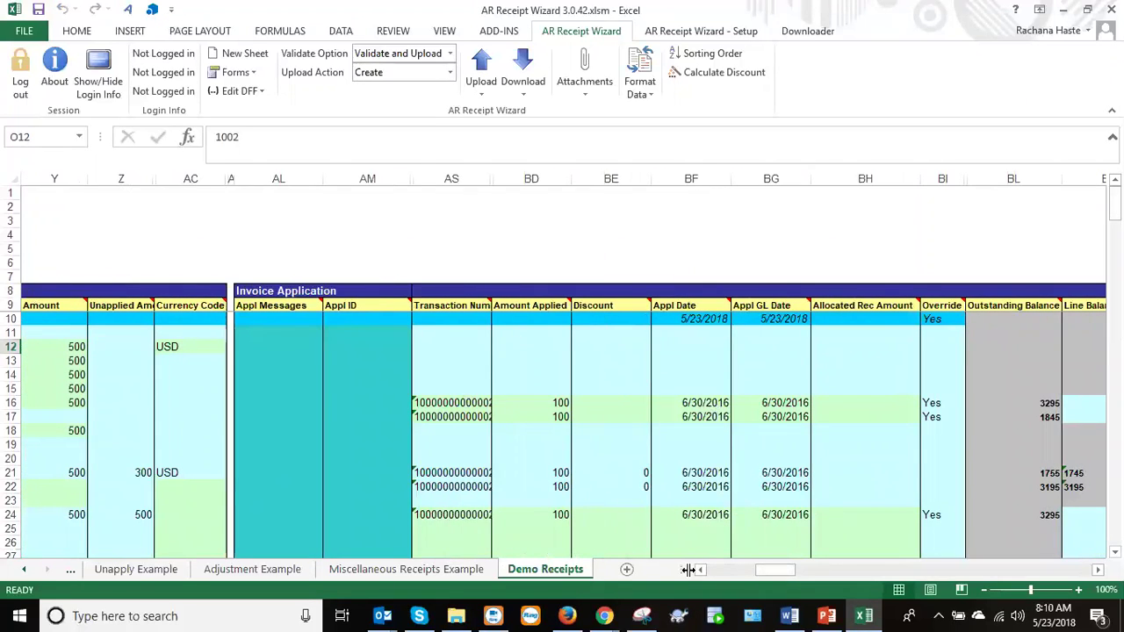
left_click_drag(768, 570, 779, 576)
mouse_move(759, 570)
left_mouse_down()
mouse_move(726, 577)
mouse_move(745, 575)
left_mouse_up()
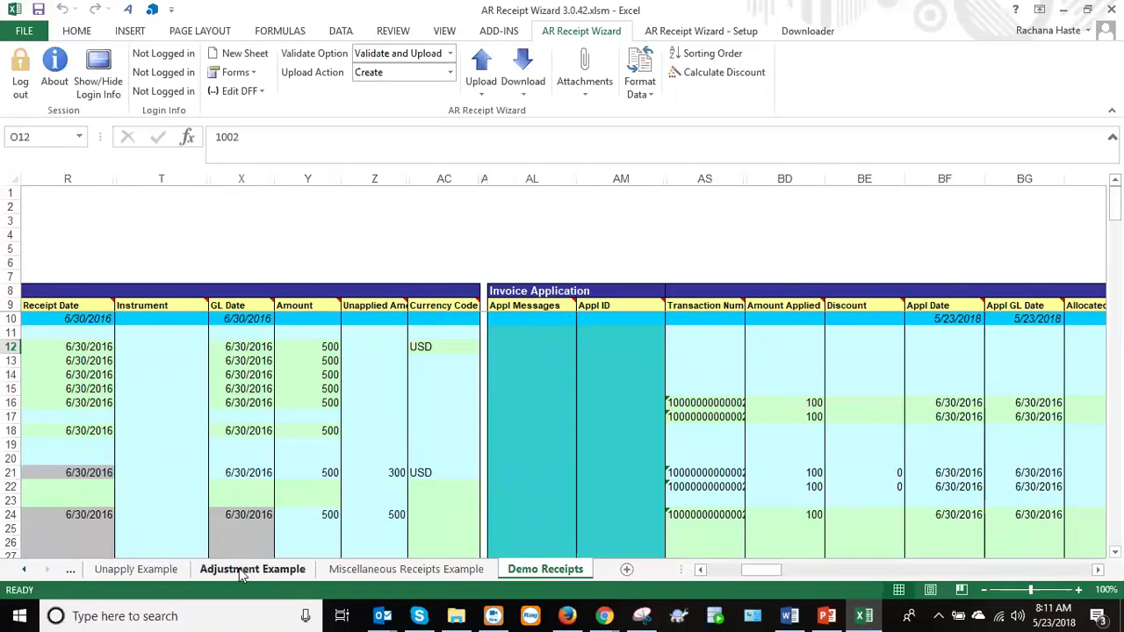
Look through the Unapply and Adjustment examples, then open the Miscellaneous Receipts Example sheet.
left_click(163, 572)
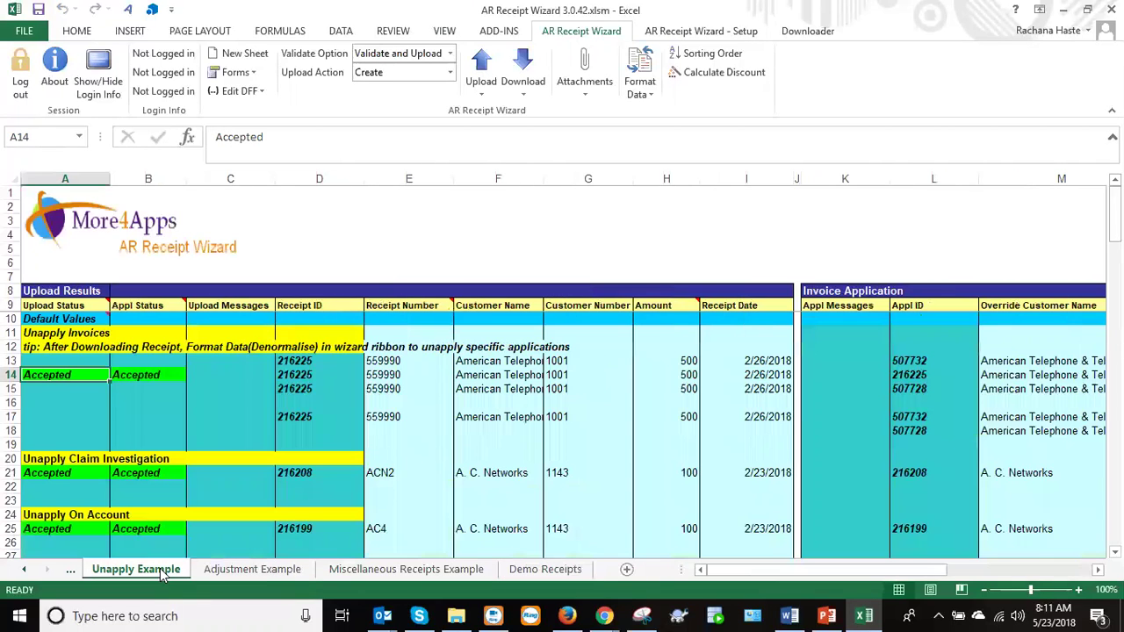
left_click(233, 574)
mouse_move(737, 571)
left_mouse_down()
mouse_move(825, 572)
mouse_move(729, 587)
left_mouse_up()
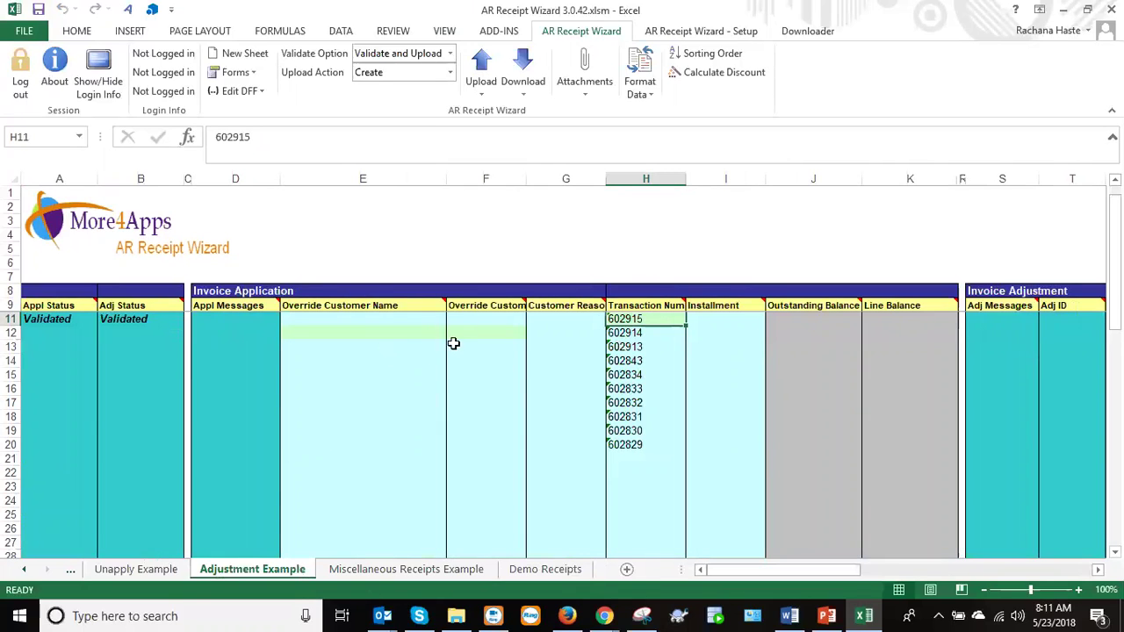
left_click(370, 577)
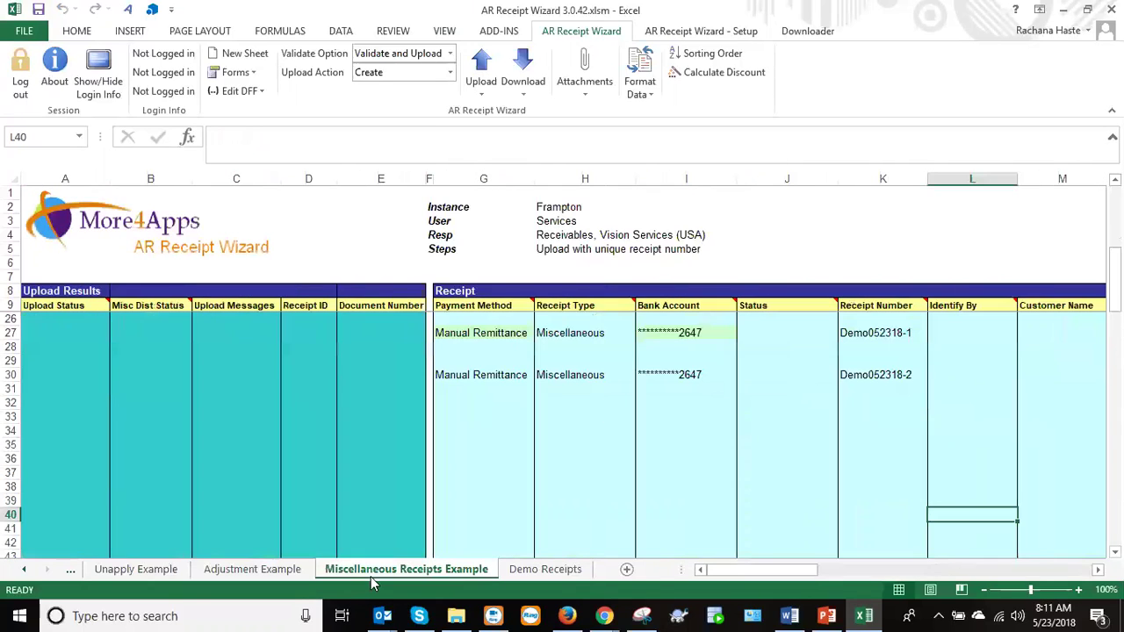
Inspect the Bank Account, Payment Method and Receipt Type headings, then select and right-click the Status column.
left_click(663, 305)
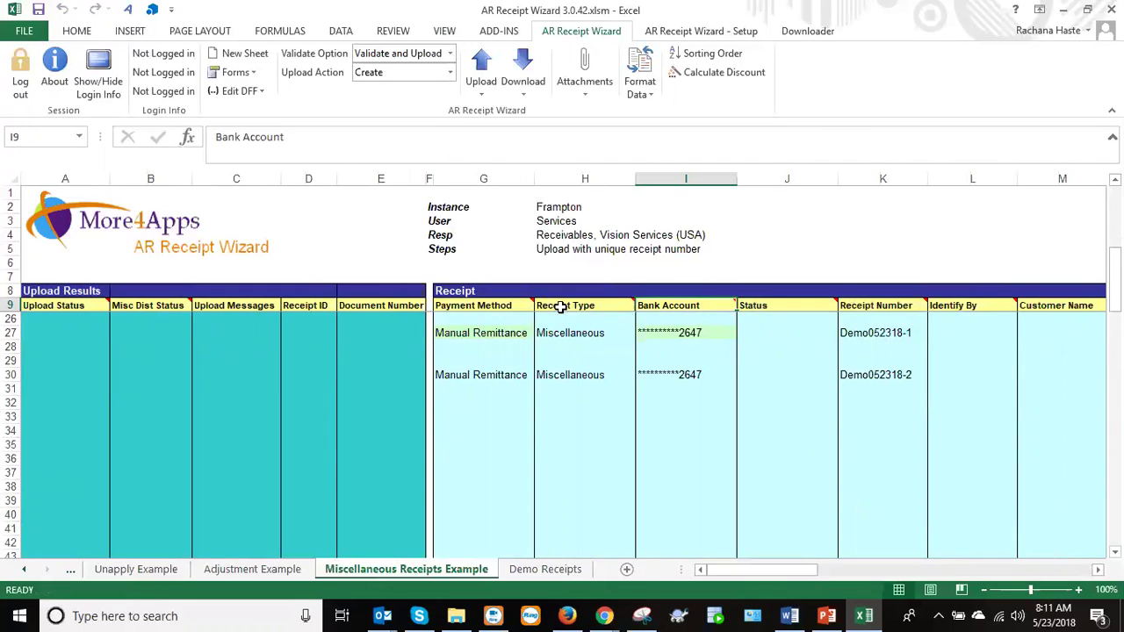
left_click(483, 308)
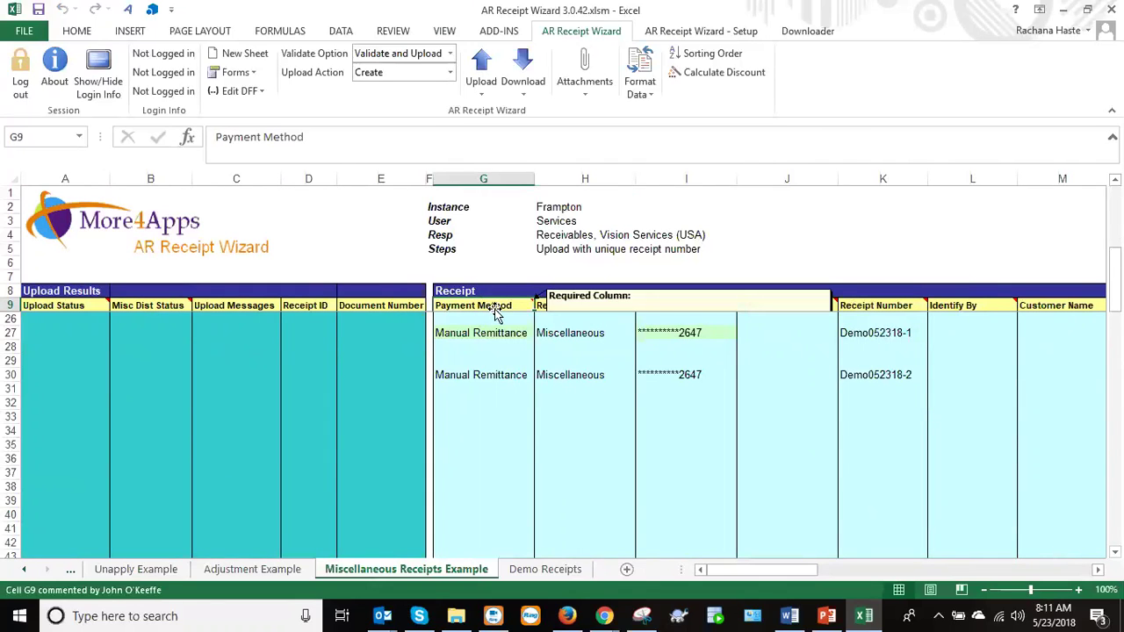
left_click(544, 306)
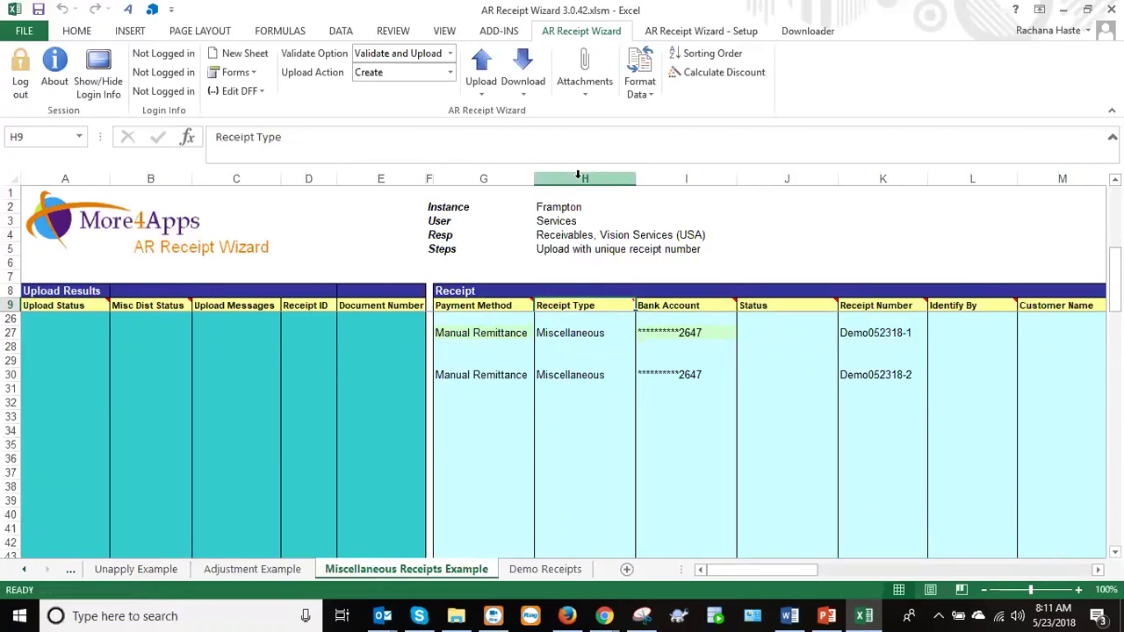
left_click(786, 173)
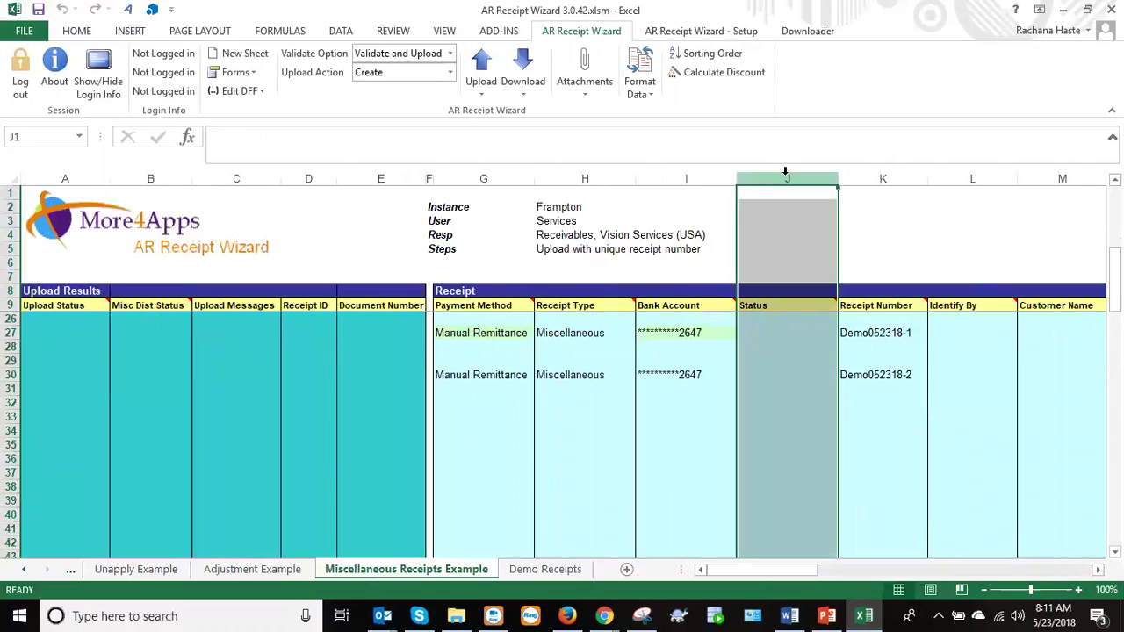
right_click(787, 178)
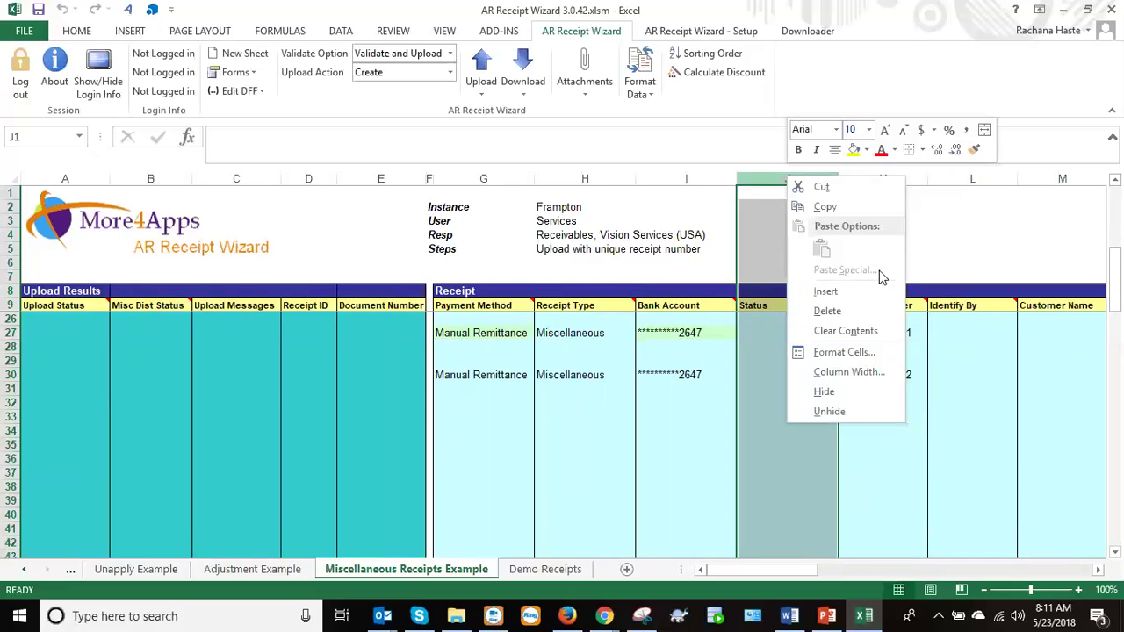
Move the Status column to just before Identify By in column L, then return to Demo Receipts.
left_click(856, 188)
left_click(983, 178)
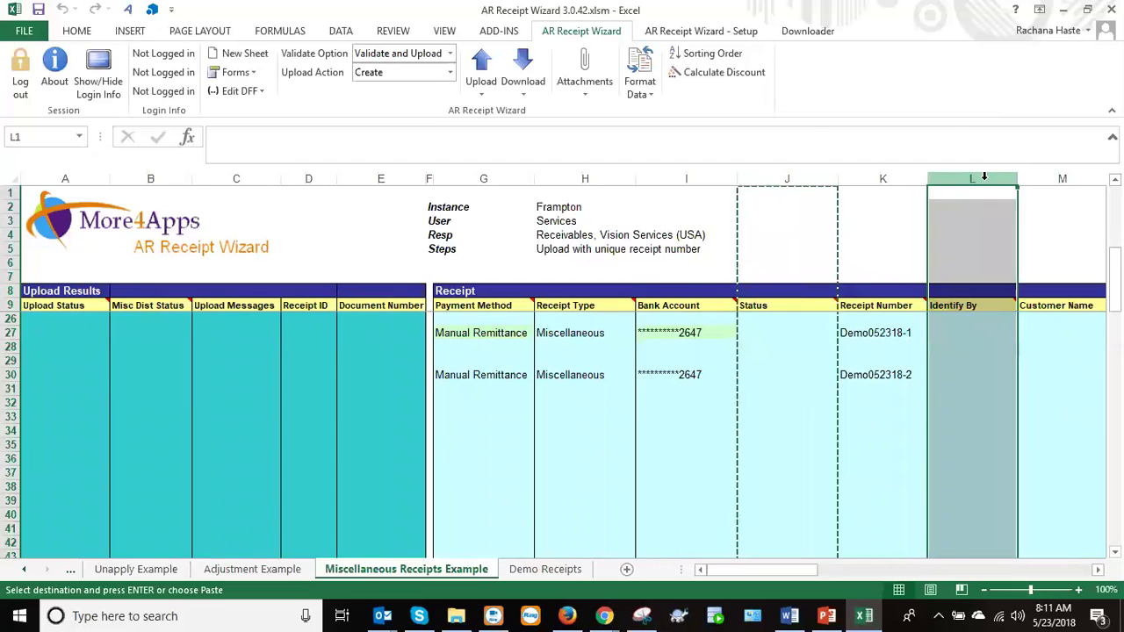
right_click(983, 179)
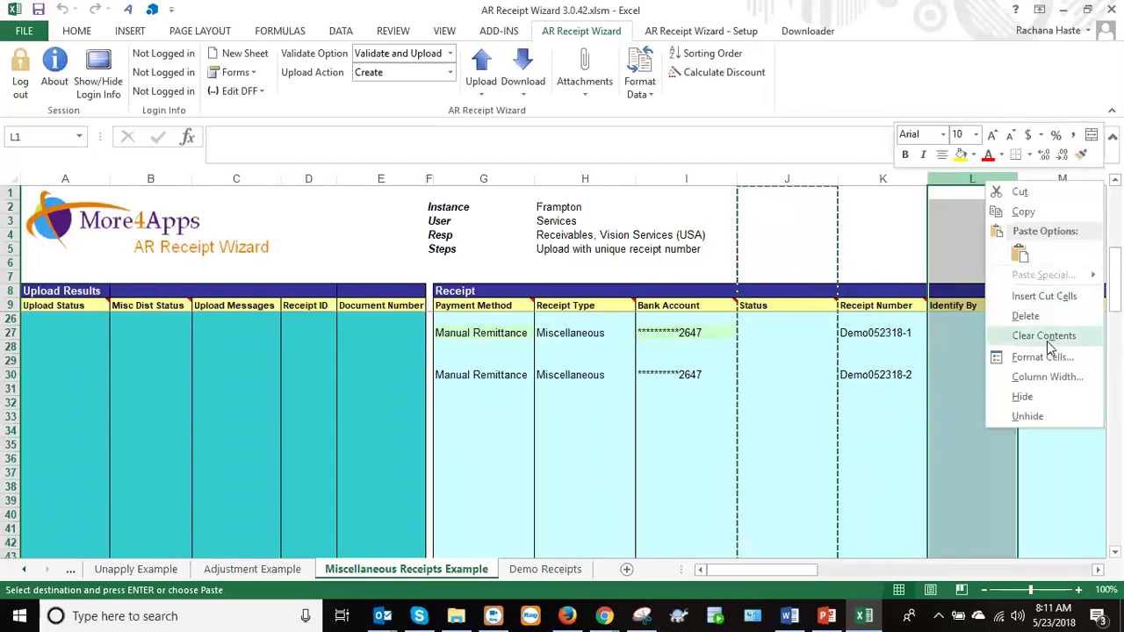
left_click(1040, 297)
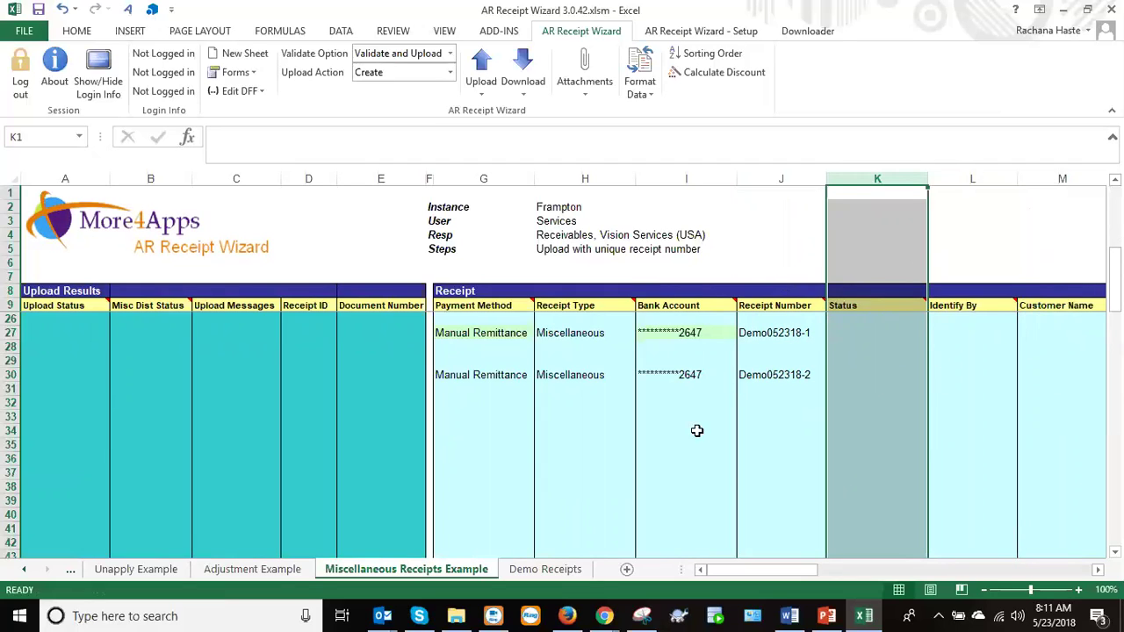
mouse_move(786, 574)
left_mouse_down()
mouse_move(893, 573)
mouse_move(806, 575)
left_mouse_up()
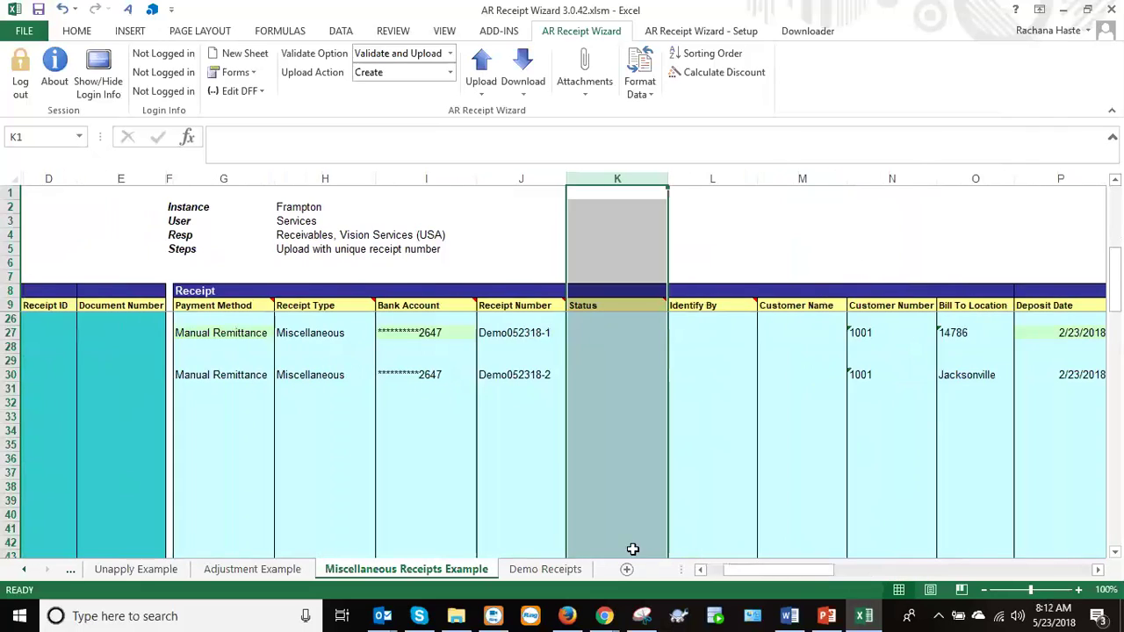
left_click(548, 570)
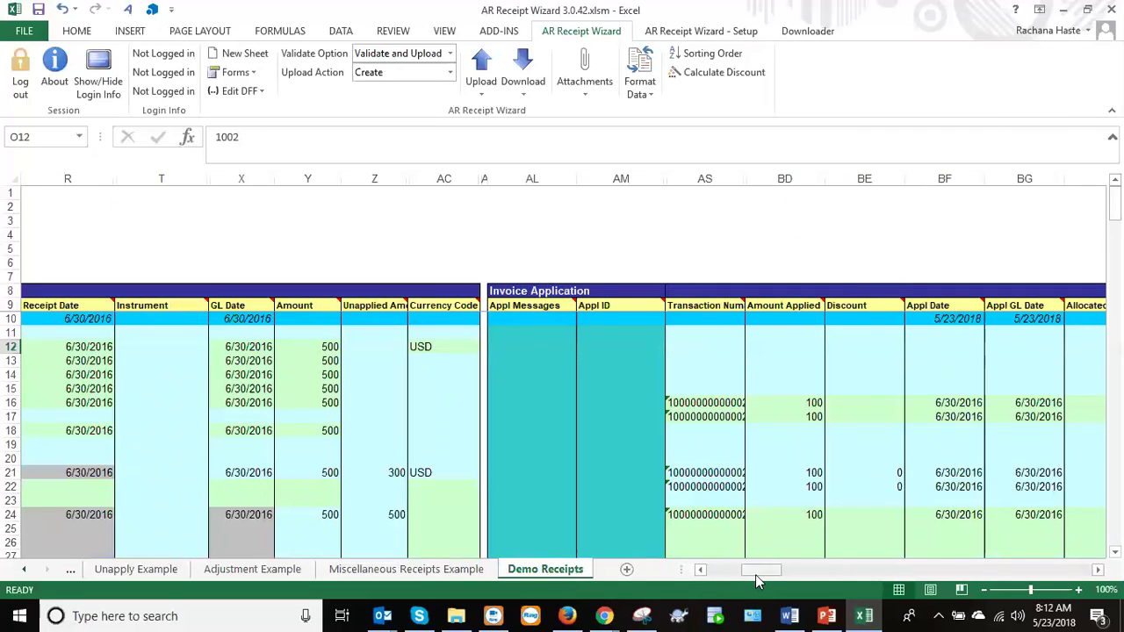
On the Adjustment Example sheet, select transaction numbers H11:H20 and view the first row's Adj Number.
left_click_drag(755, 574, 722, 581)
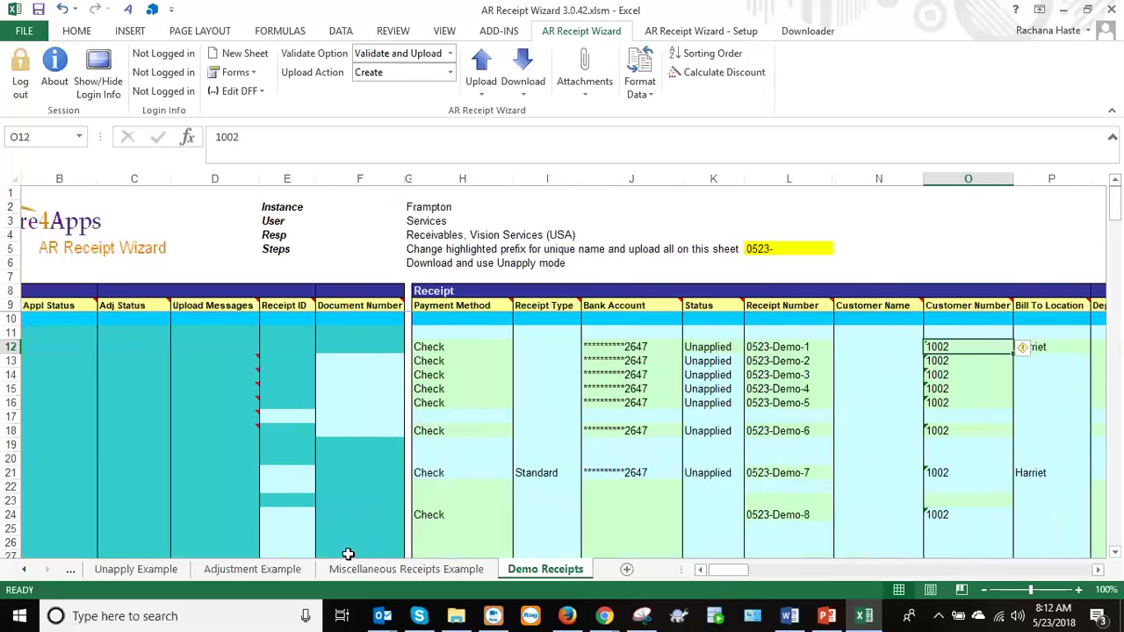
left_click(275, 570)
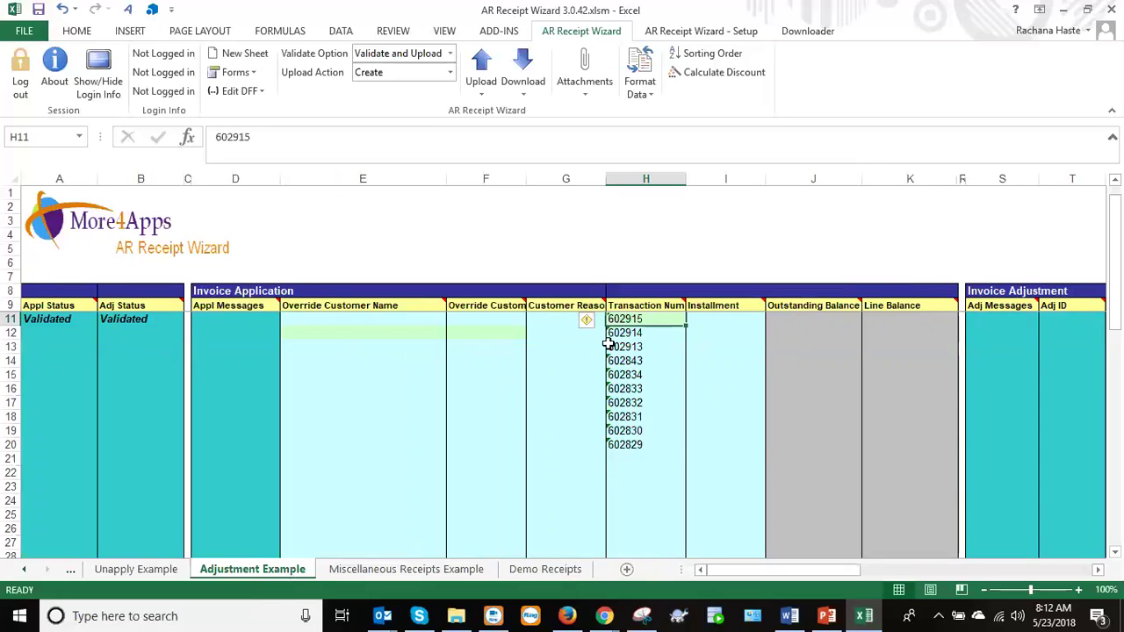
left_click_drag(620, 318, 621, 445)
left_click_drag(736, 571, 779, 575)
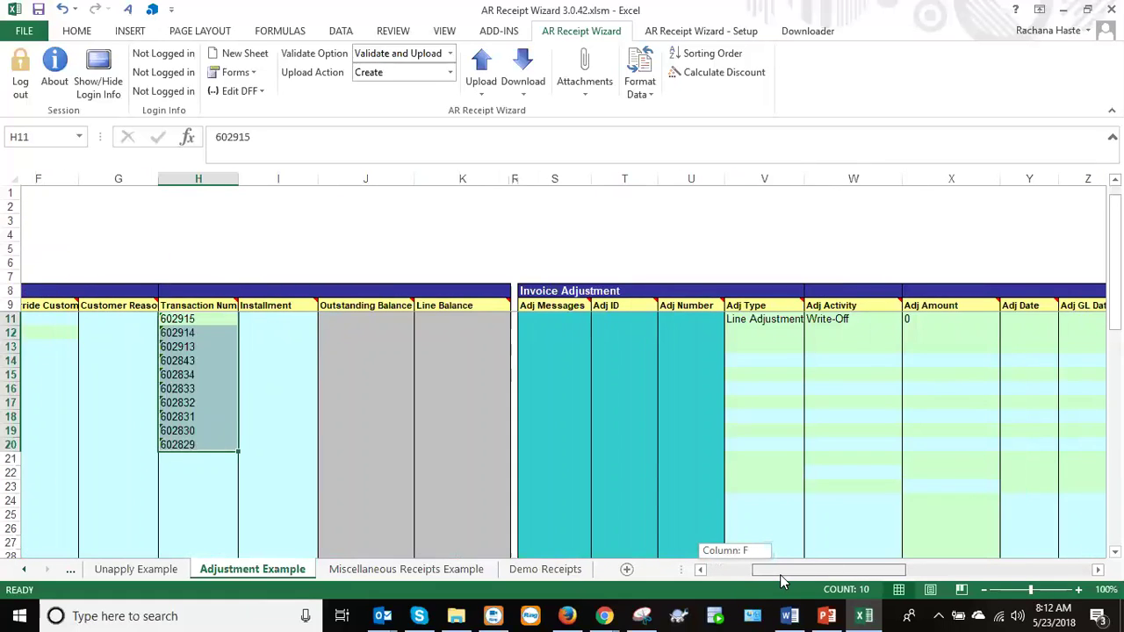
left_click_drag(780, 574, 785, 573)
left_click_drag(1115, 260, 1115, 251)
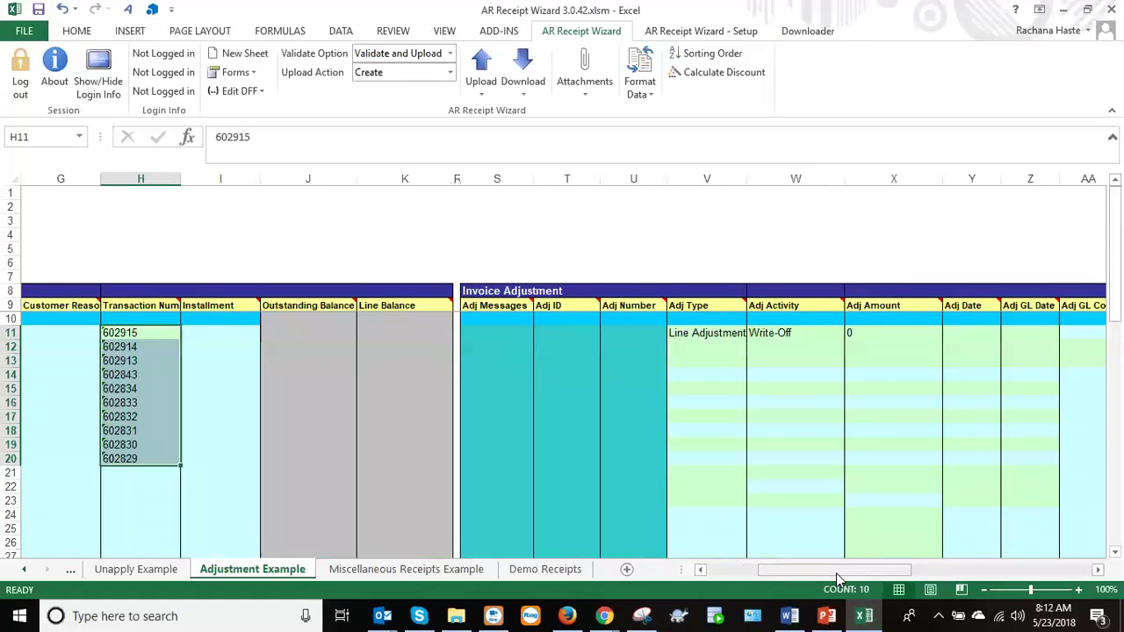
left_click(629, 331)
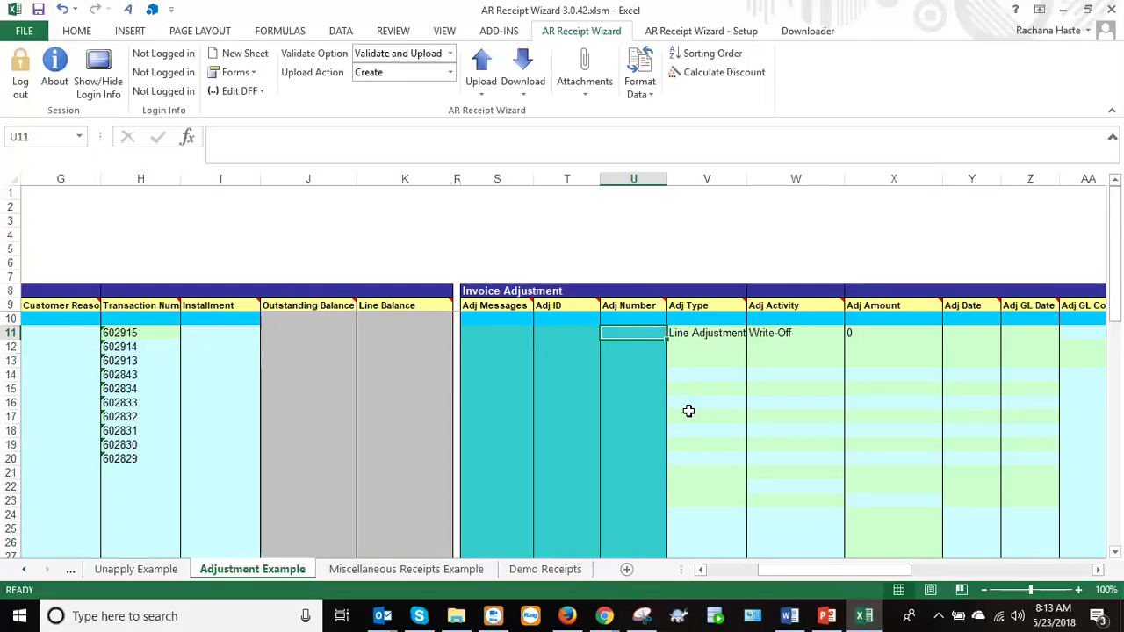
Check the first invoice's Line Adjustments type and =-J11 Adj Amount, and select all ten transaction numbers.
left_click_drag(801, 572, 815, 571)
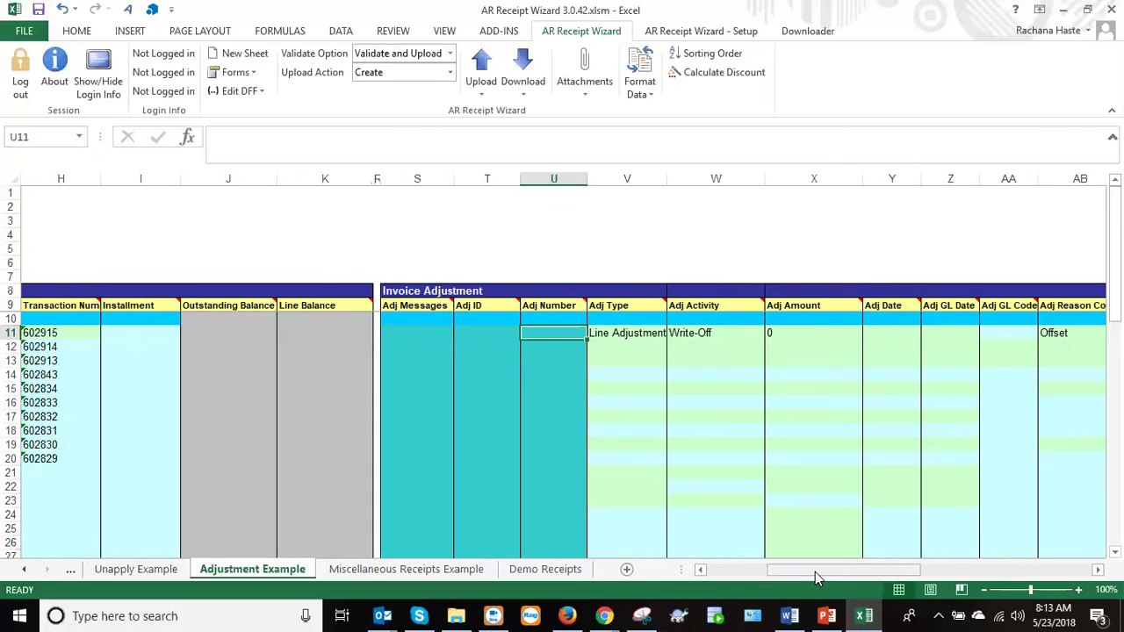
left_click(614, 336)
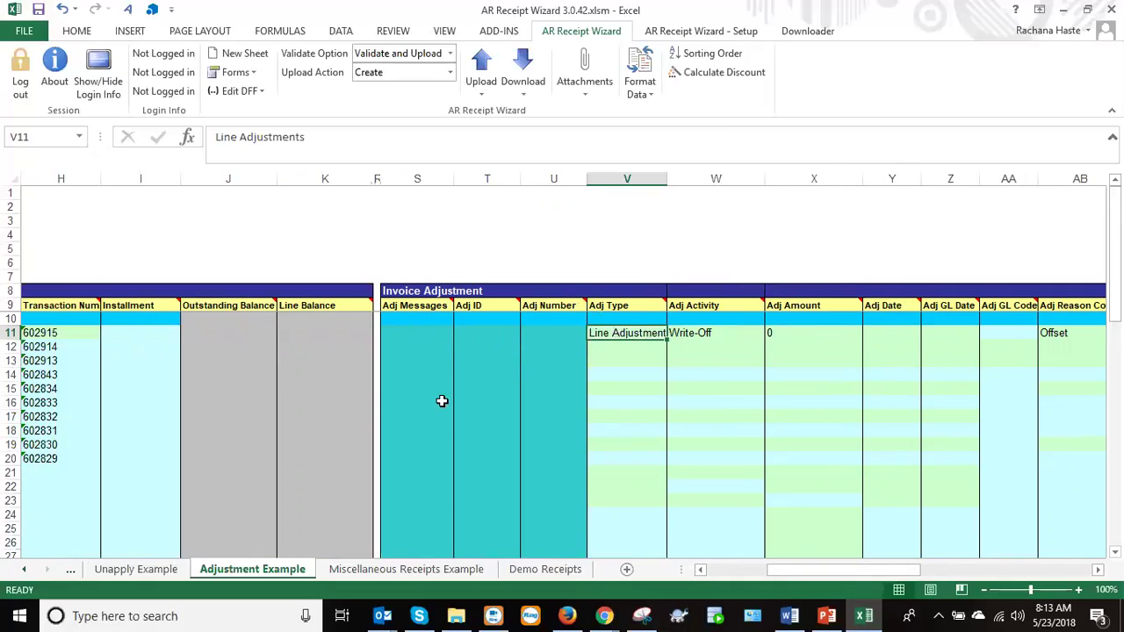
left_click(768, 333)
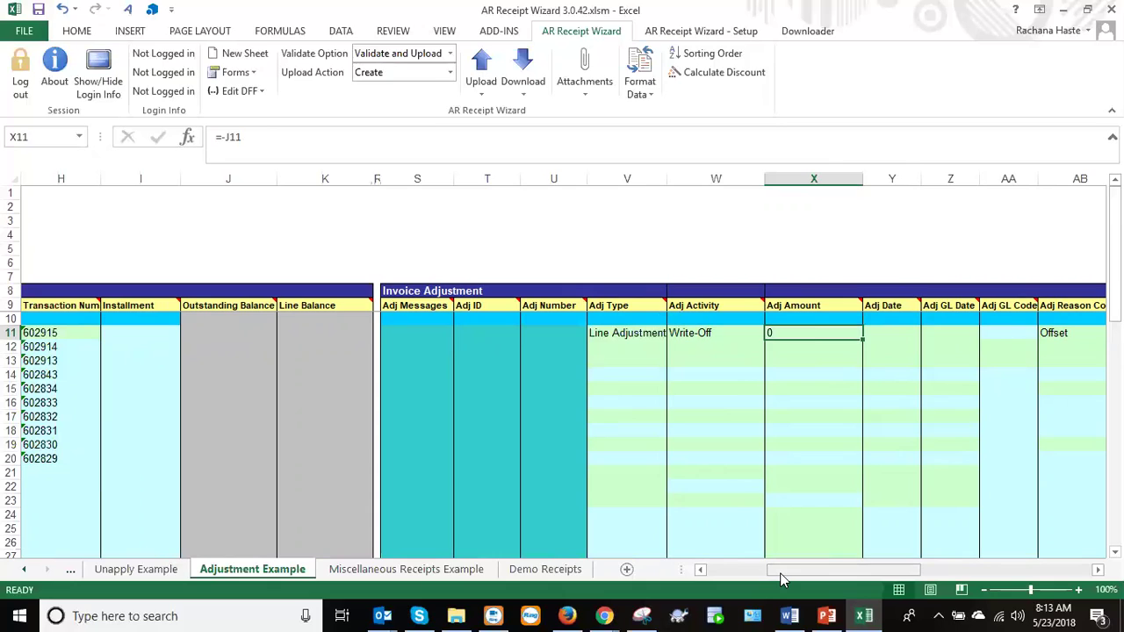
left_click(47, 333)
left_click_drag(47, 332, 62, 458)
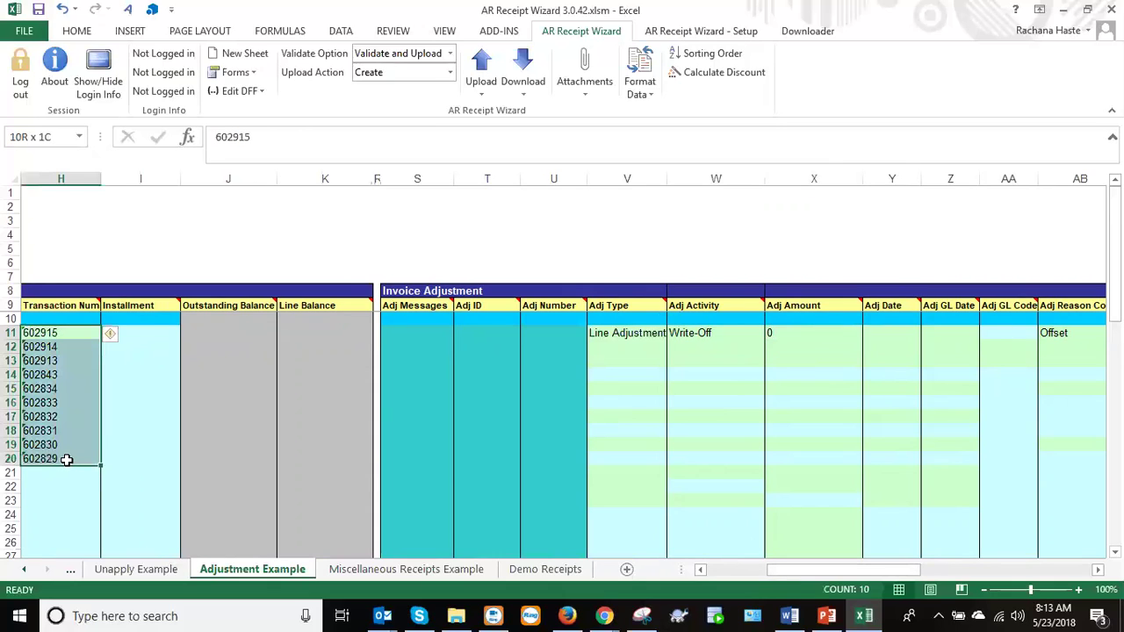
left_click(628, 339)
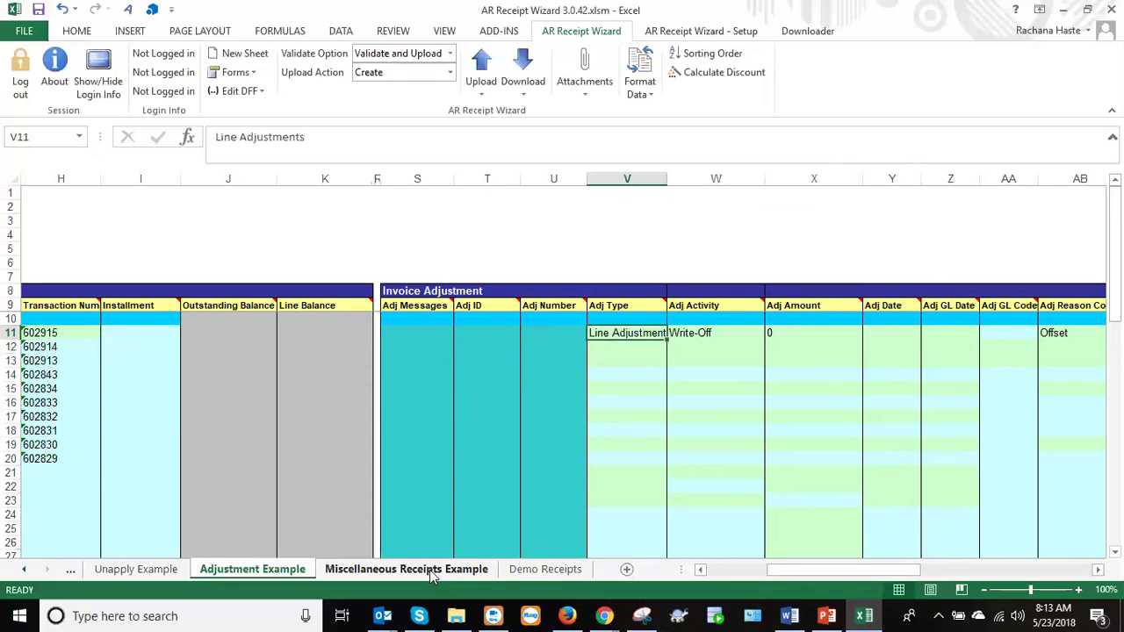
left_click(544, 569)
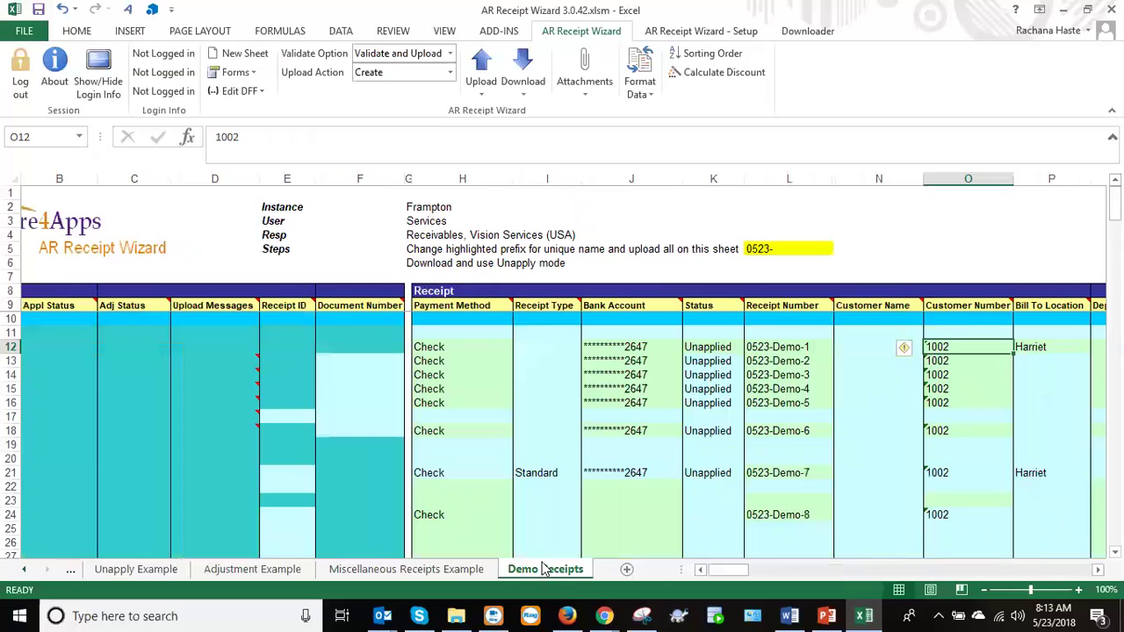
left_click(437, 344)
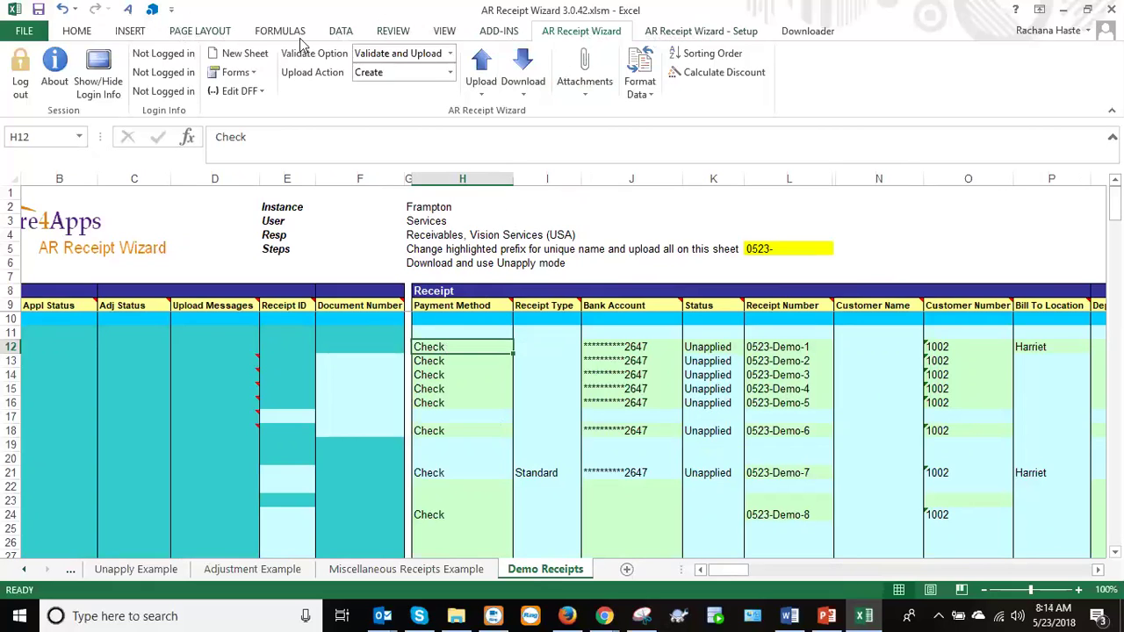
left_click(660, 35)
left_click(608, 35)
left_click_drag(721, 573, 723, 576)
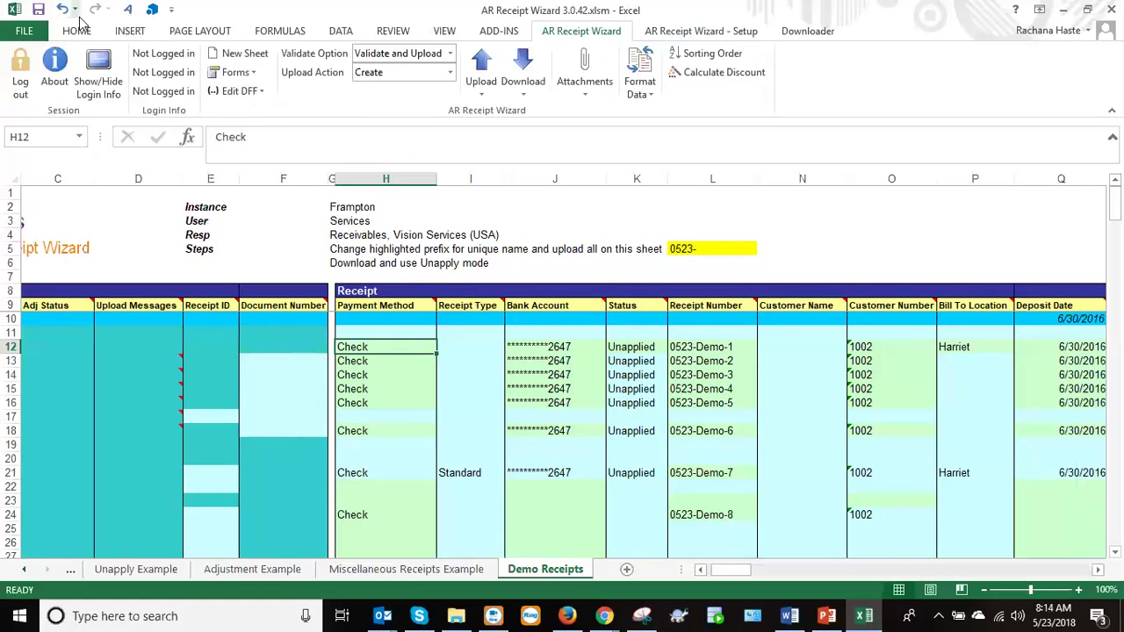
Open the wizard login and its Set your HTTP Addresses dialog, repositioning the dialog.
left_click(55, 79)
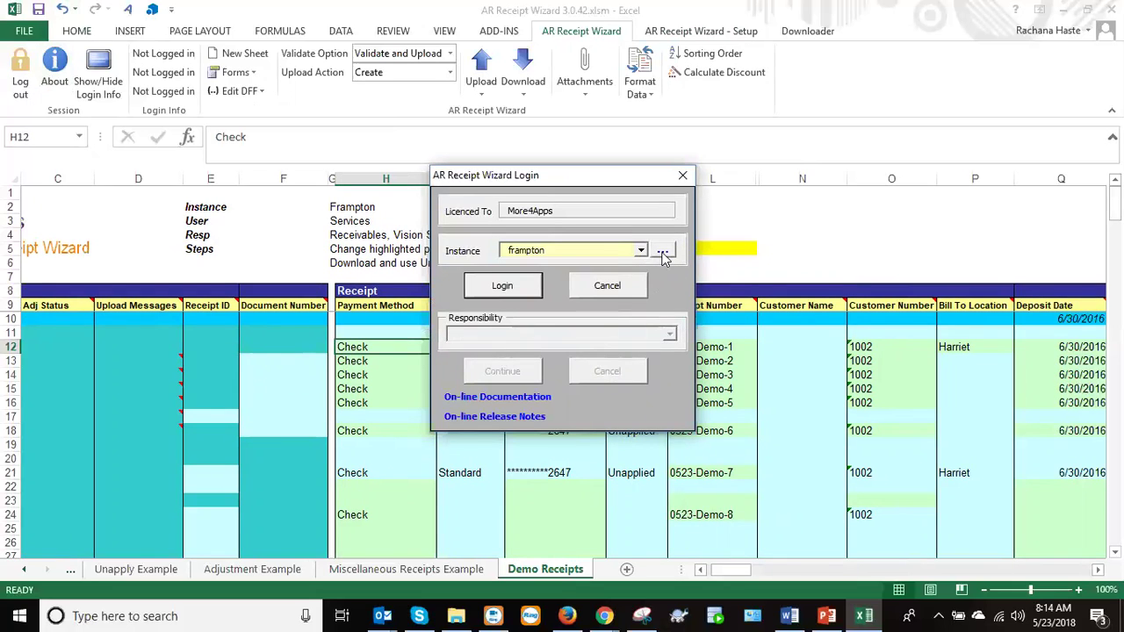
left_click(662, 253)
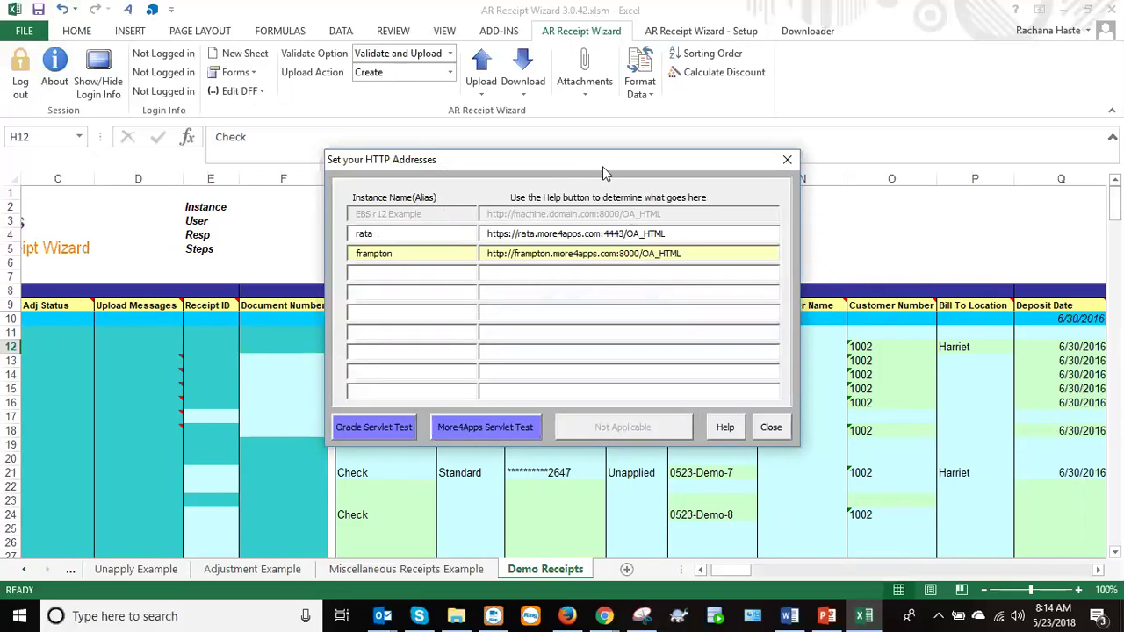
left_click_drag(602, 166, 870, 190)
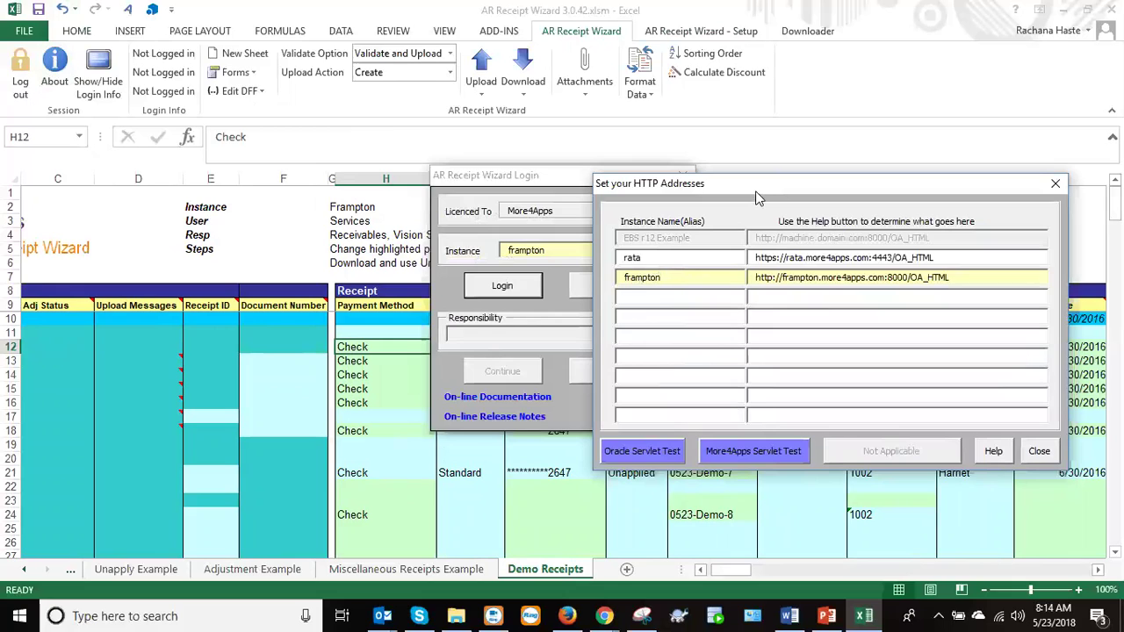
left_click_drag(755, 191, 750, 157)
Review the rata and frampton aliases and server URLs, then close the address list.
left_click(638, 223)
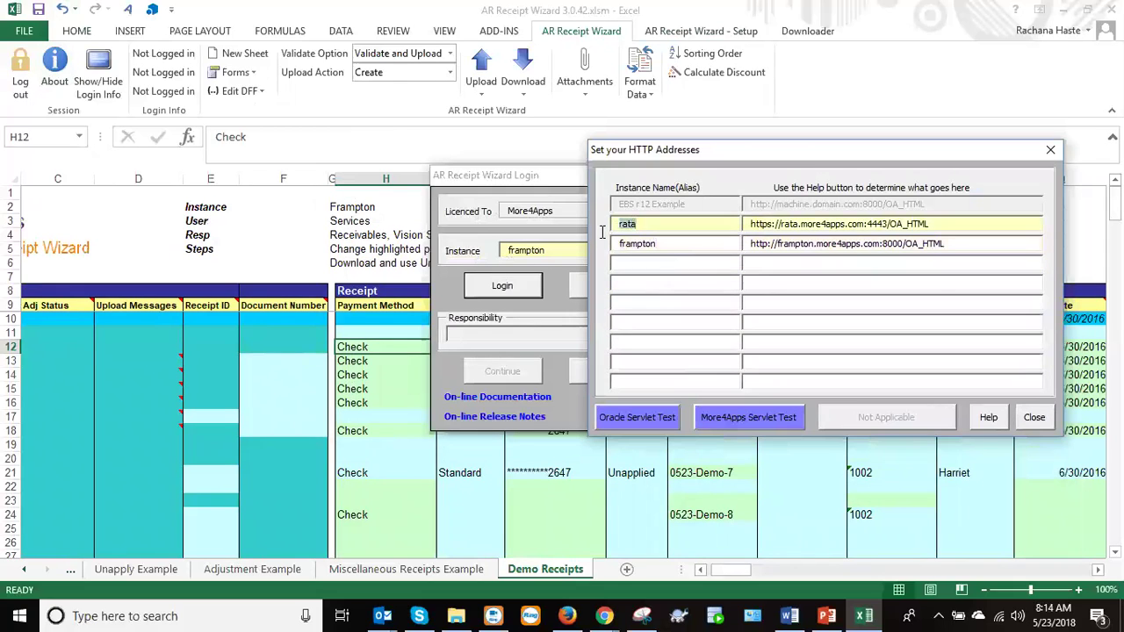
left_click(666, 243)
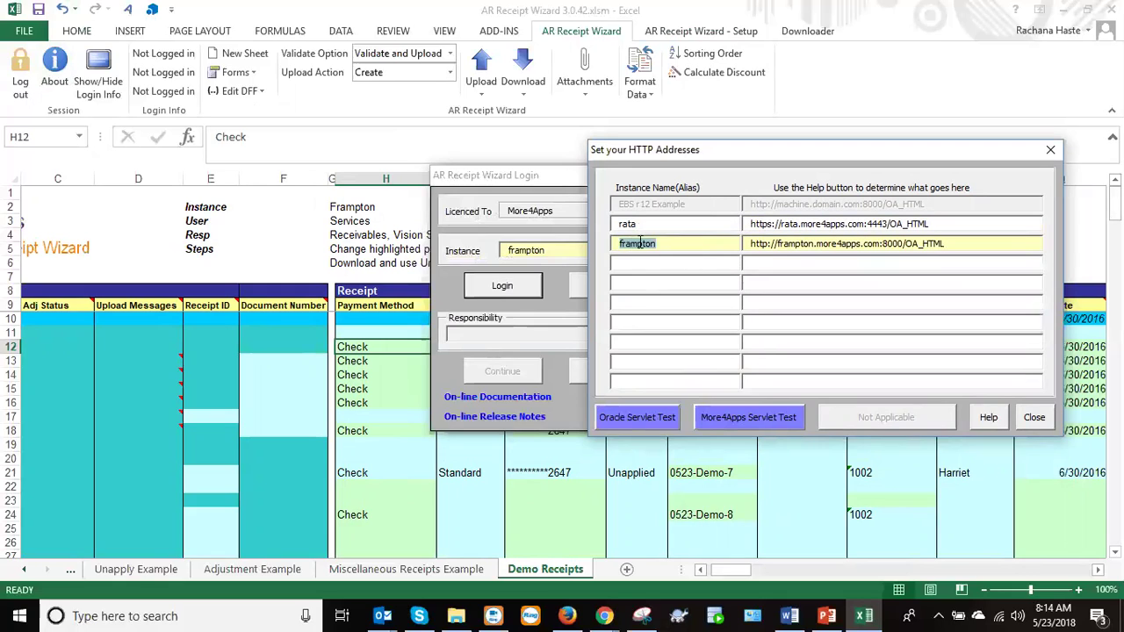
left_click_drag(933, 225, 739, 225)
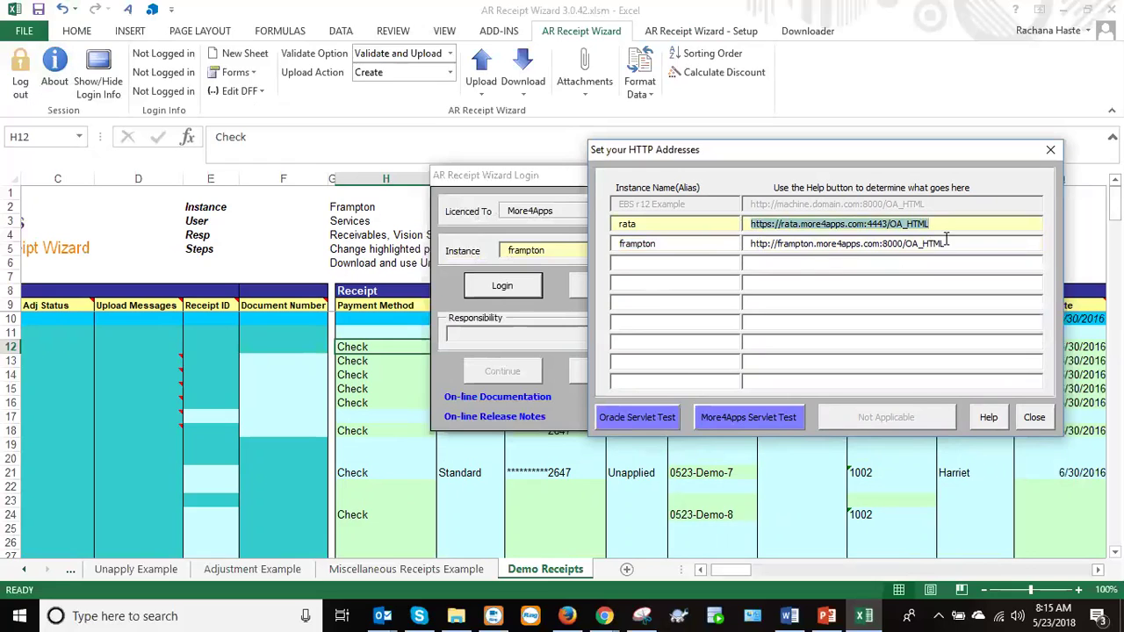
left_click_drag(945, 243, 698, 226)
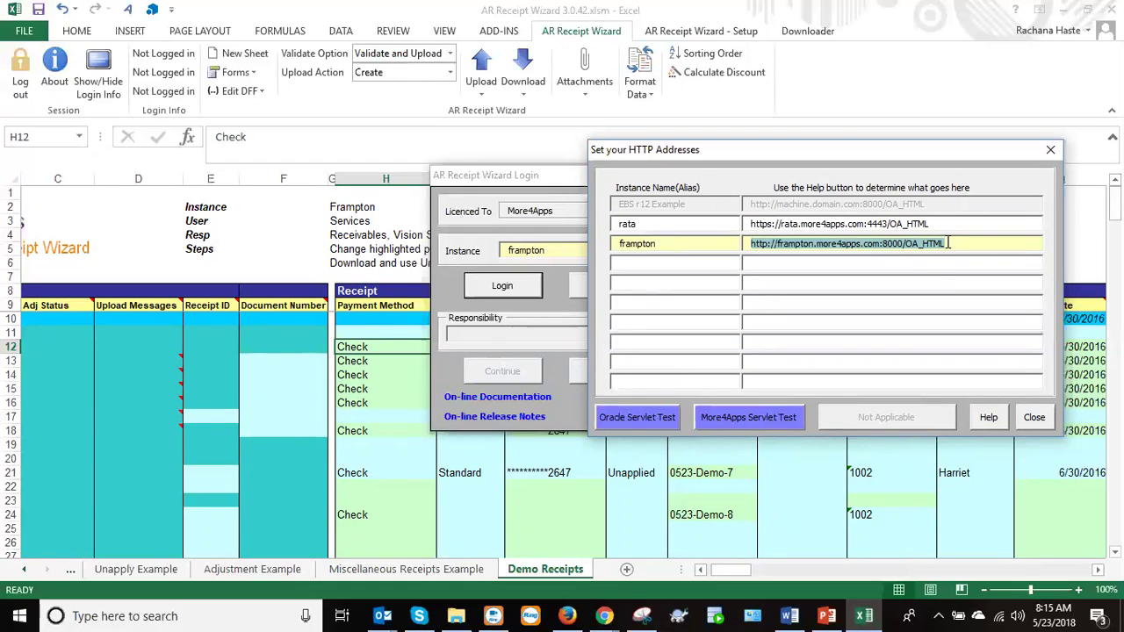
left_click(1033, 418)
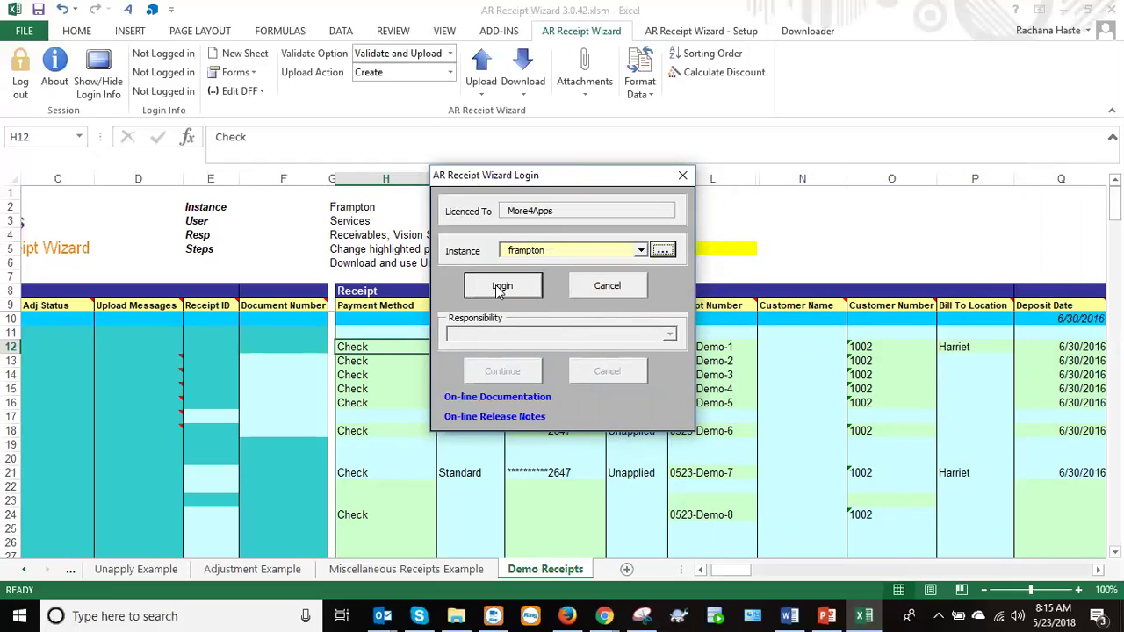
Choose the frampton instance and log in with the Oracle user name and password.
left_click(641, 251)
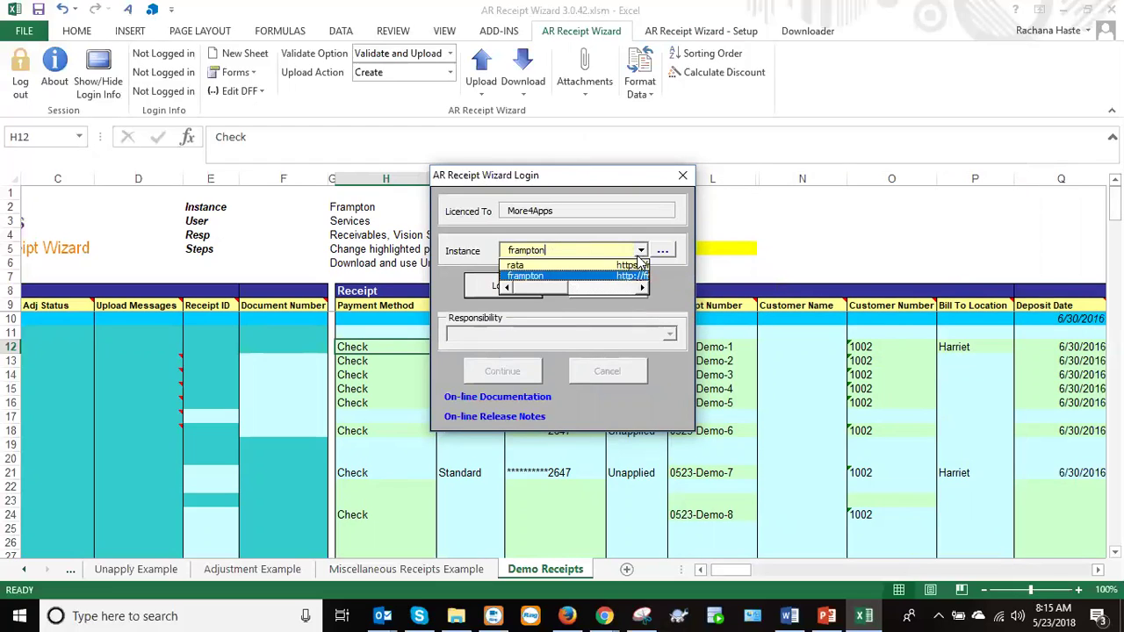
left_click(521, 276)
left_click(496, 289)
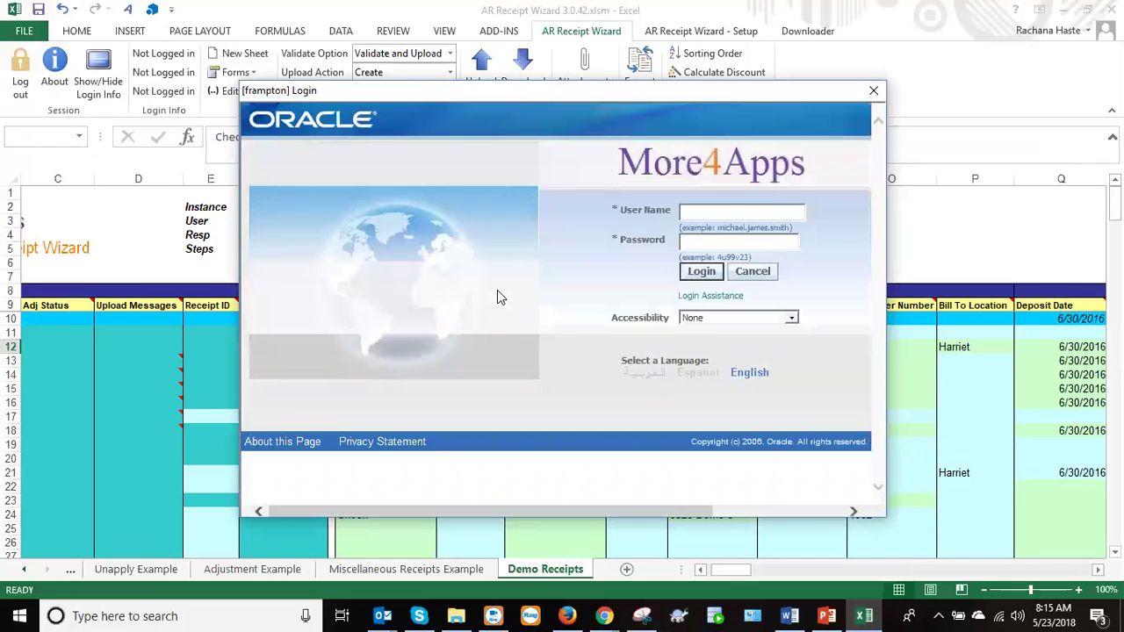
type("services••")
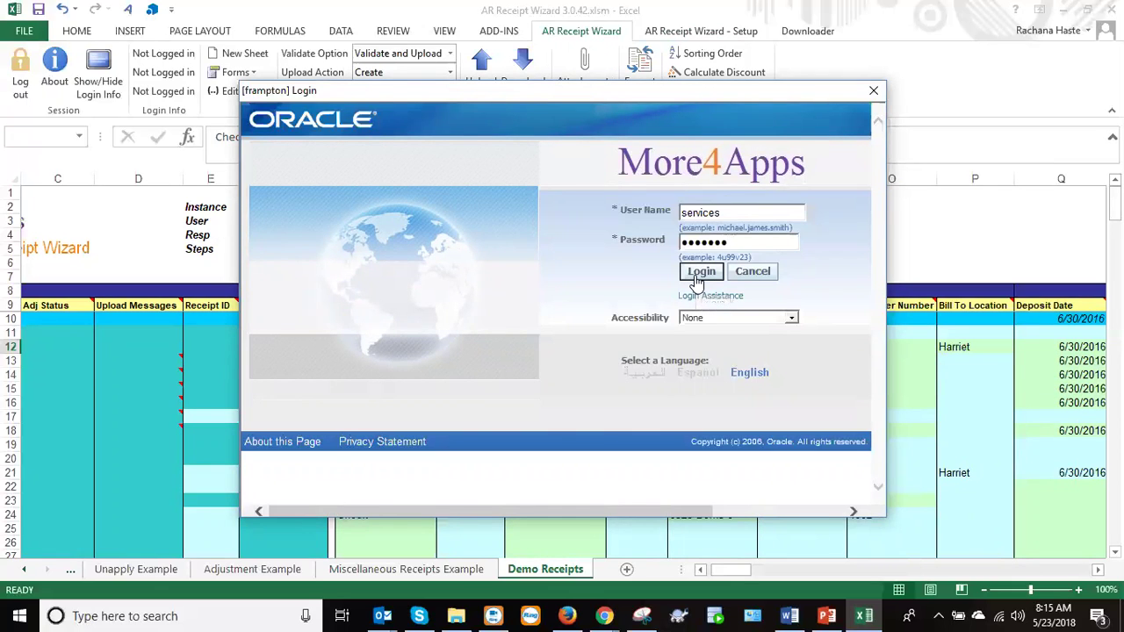
left_click(694, 276)
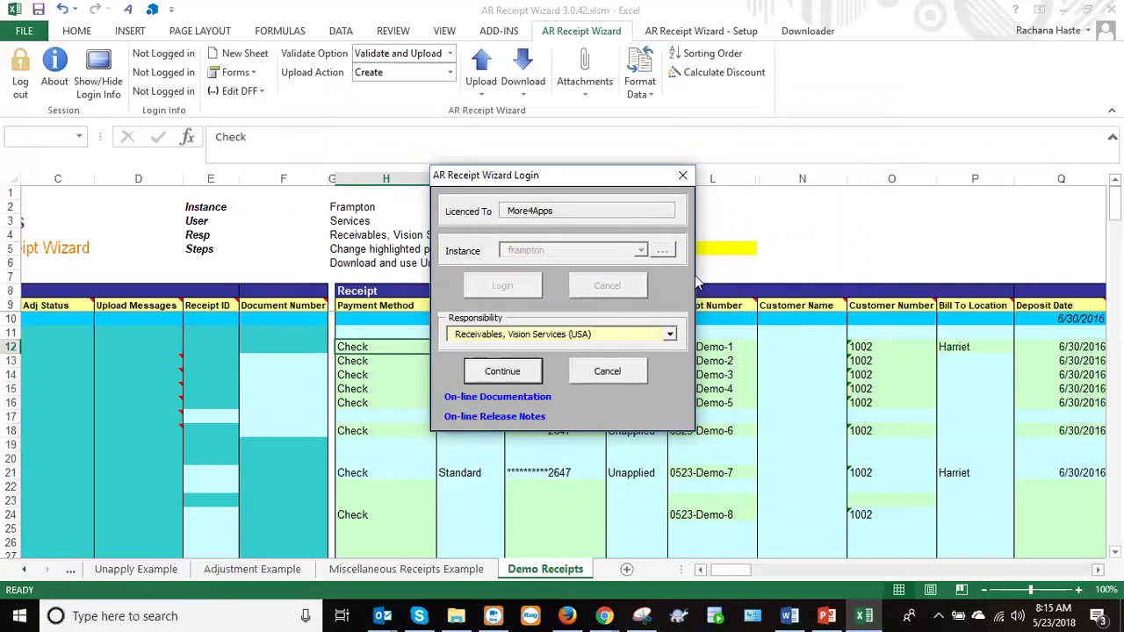
Keep Receivables, Vision Services (USA) as the responsibility and continue into the session.
left_click(670, 335)
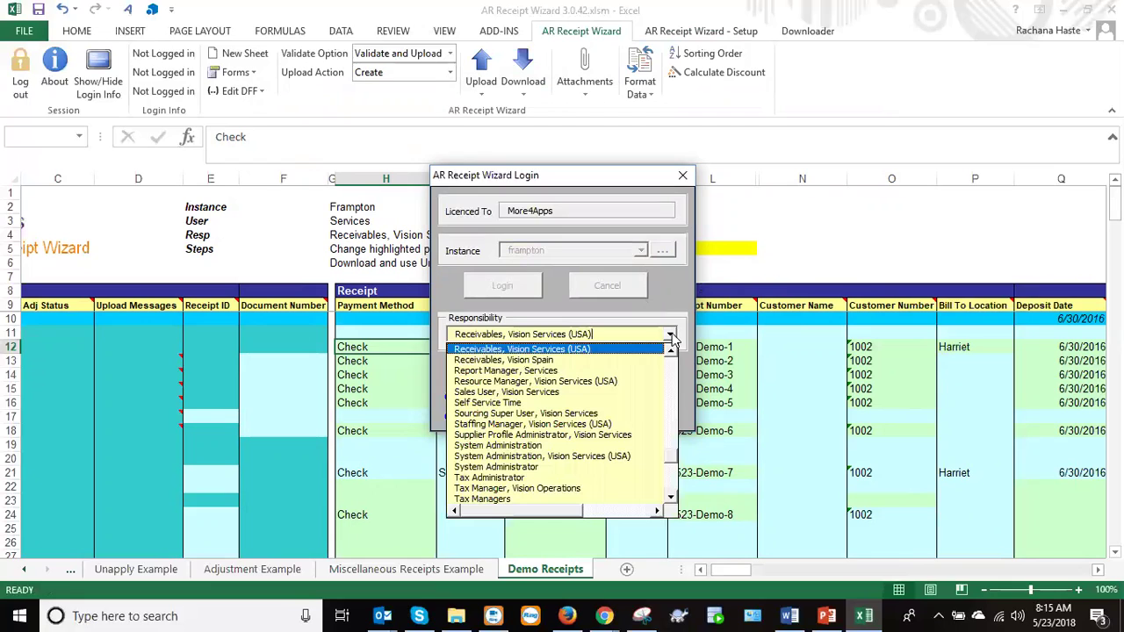
left_click(671, 334)
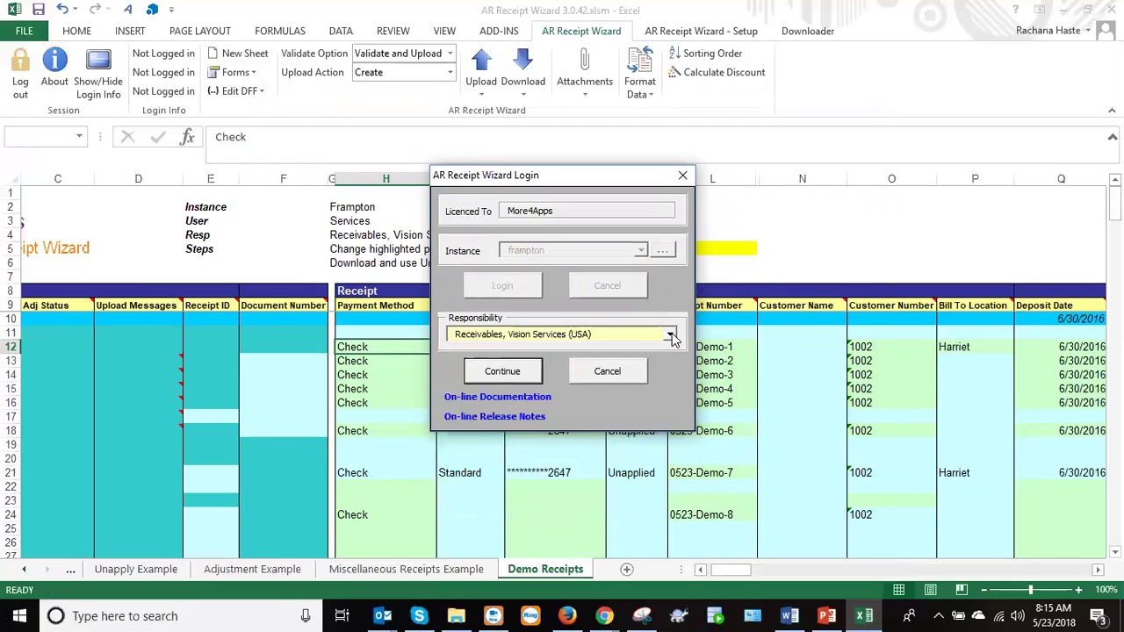
left_click(671, 334)
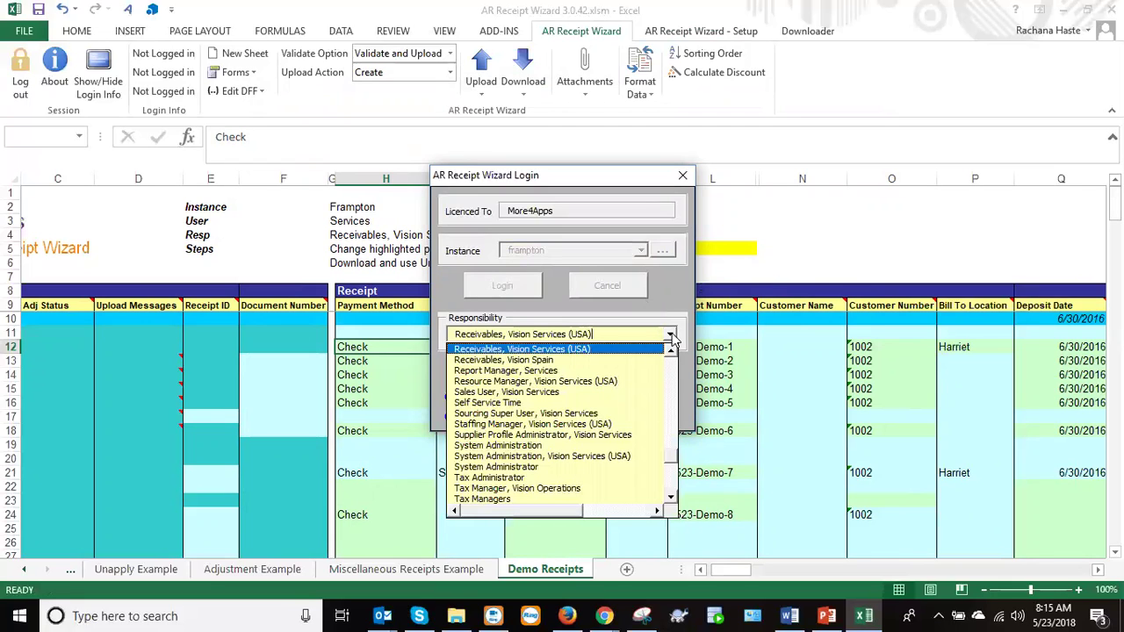
left_click(671, 350)
left_click(671, 350)
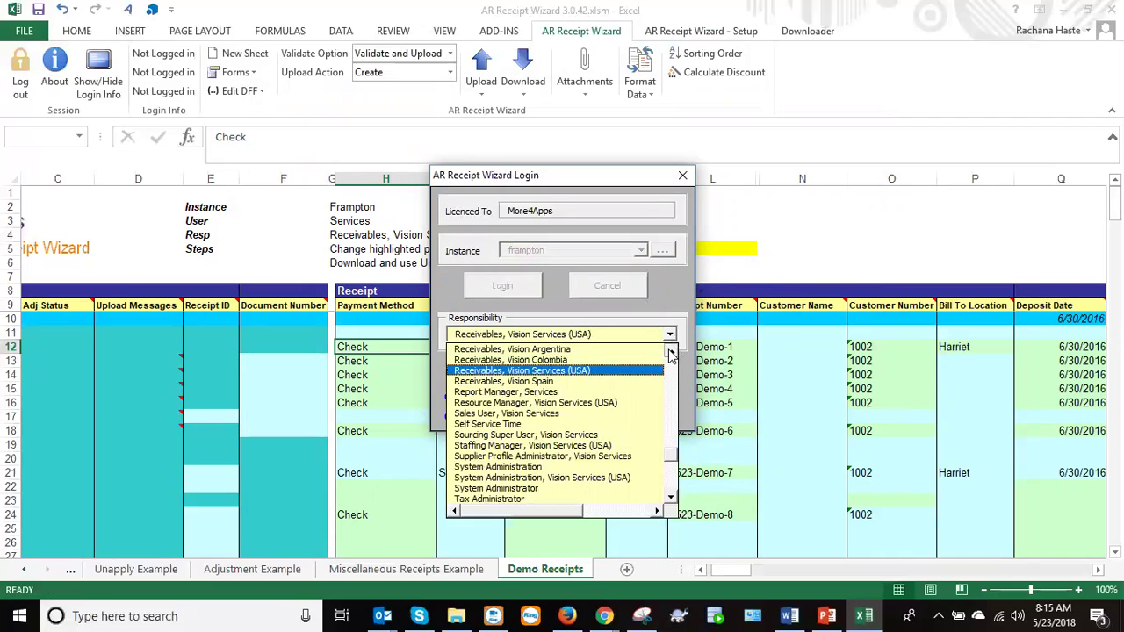
left_click(671, 353)
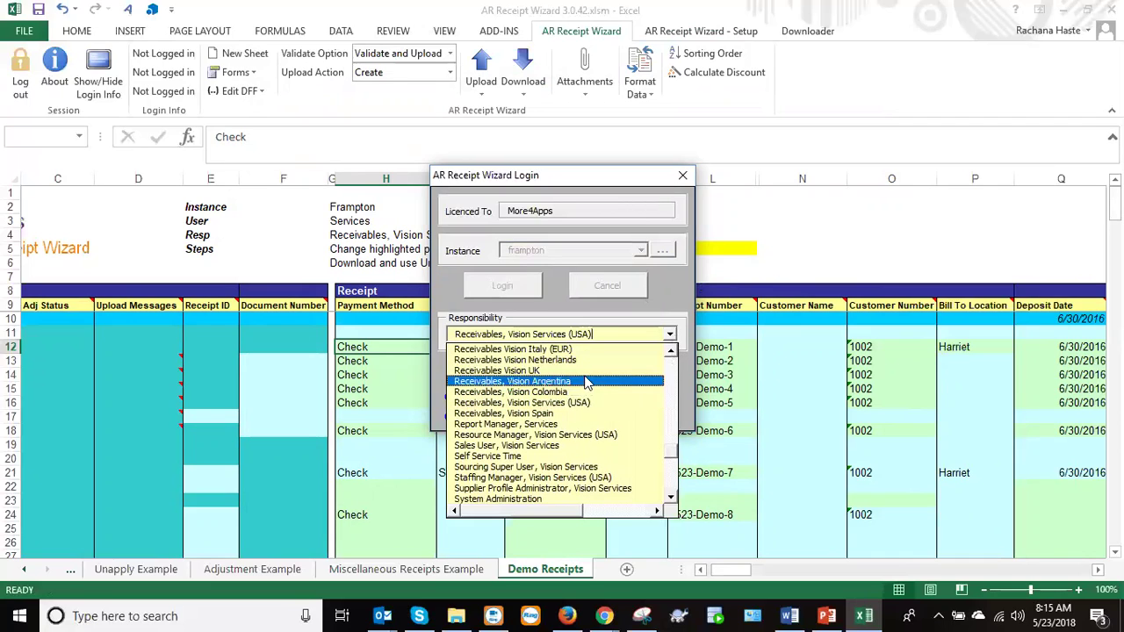
left_click(670, 335)
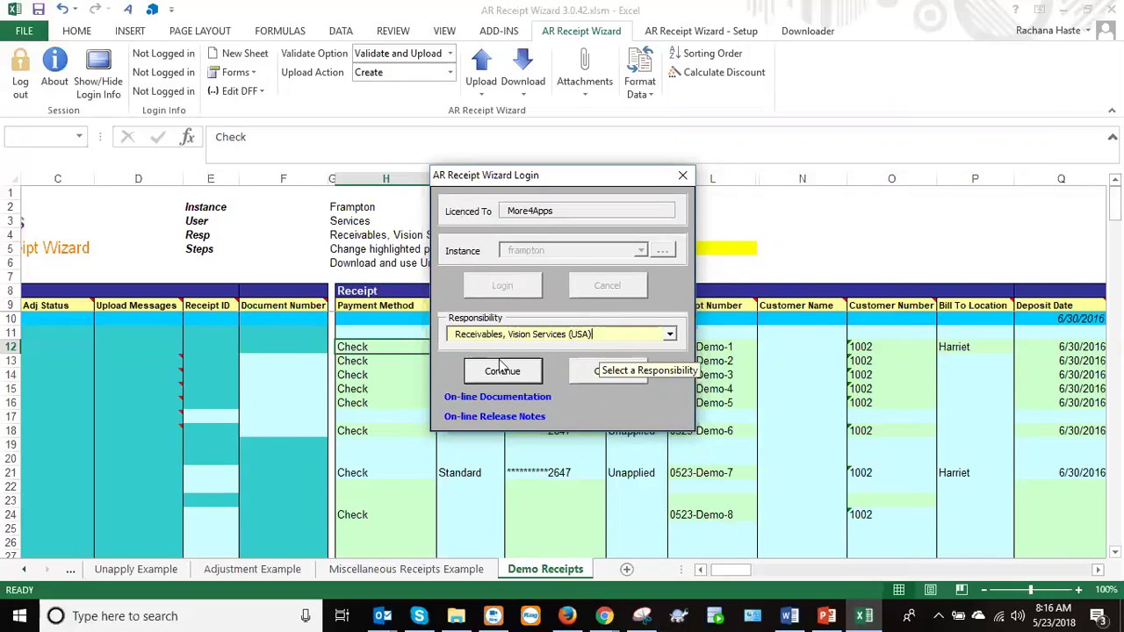
left_click(474, 374)
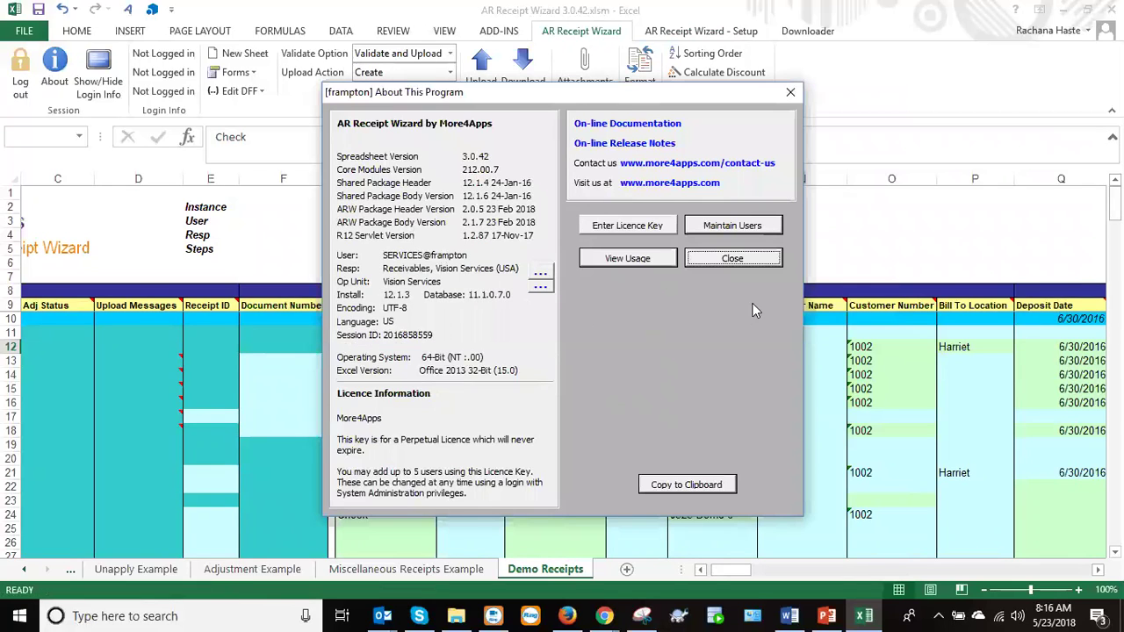
Reopen the session details and review the responsibility choices, leaving the responsibility unchanged.
left_click(715, 259)
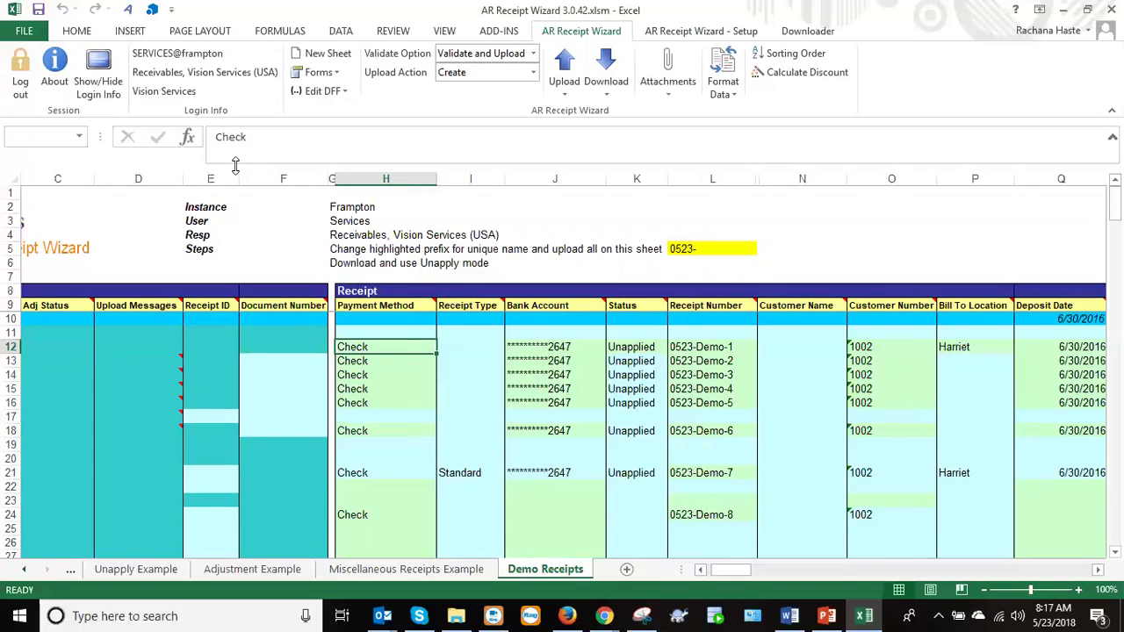
left_click(54, 79)
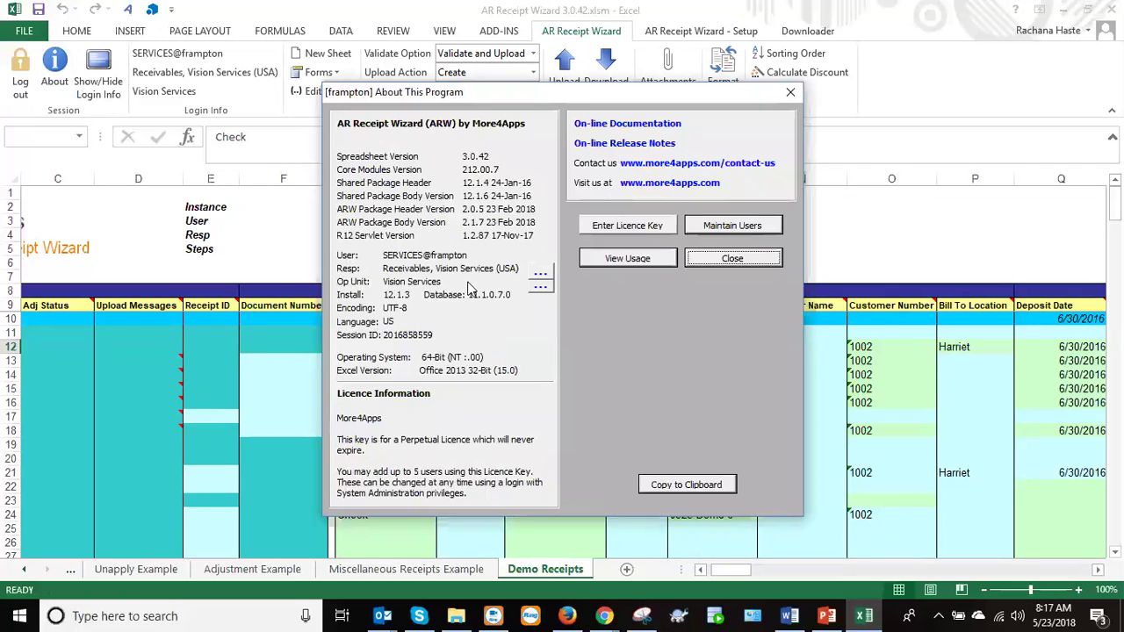
left_click(539, 279)
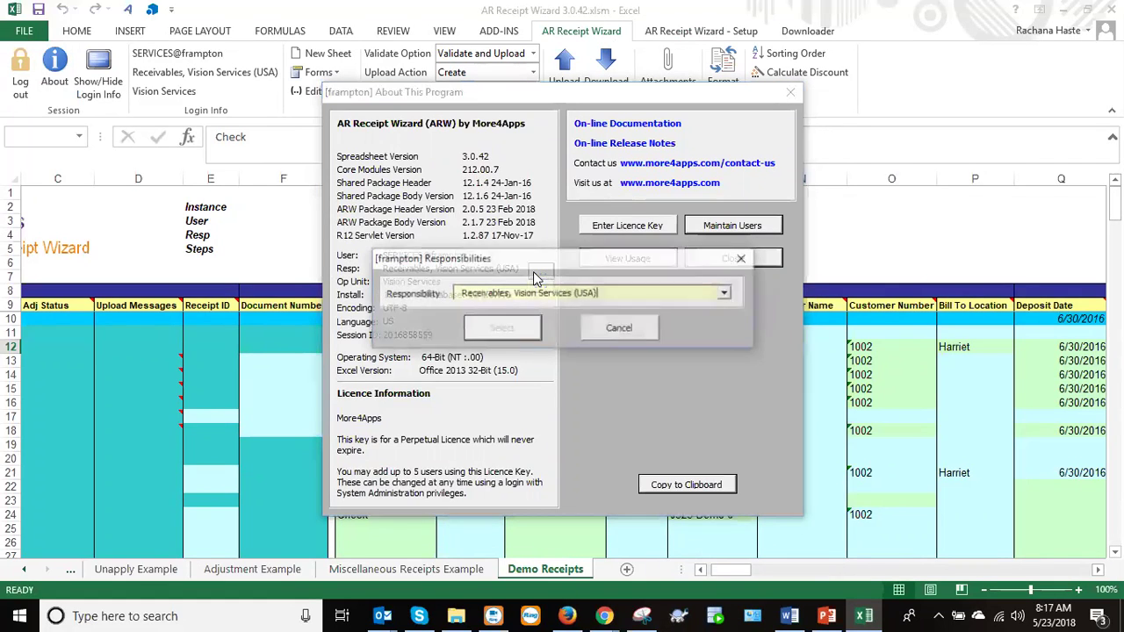
left_click(726, 296)
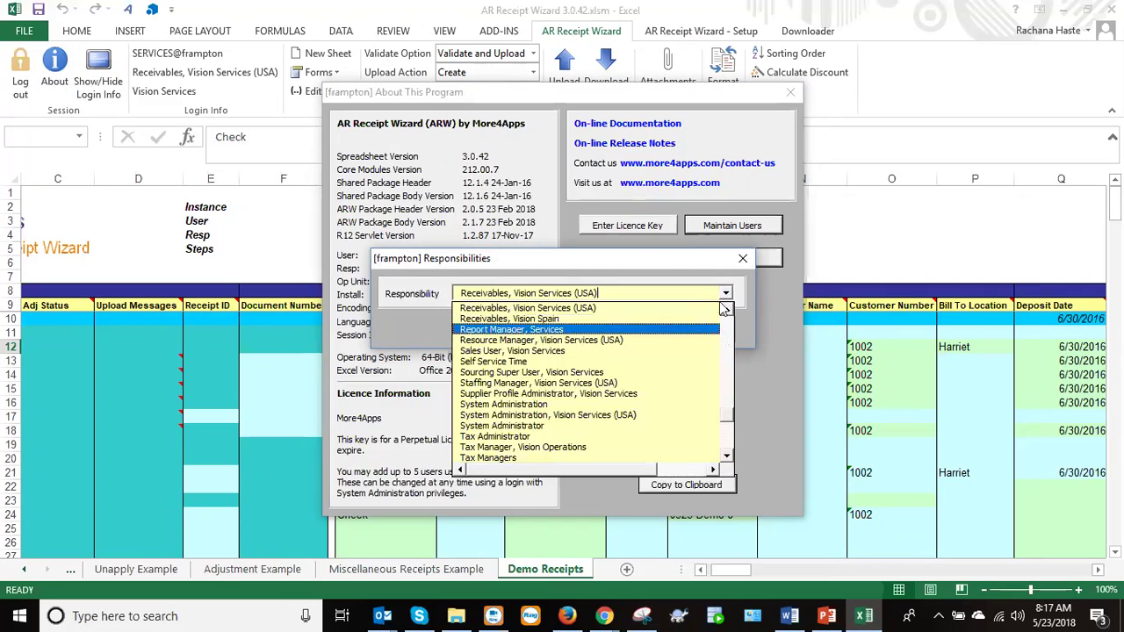
left_click(726, 298)
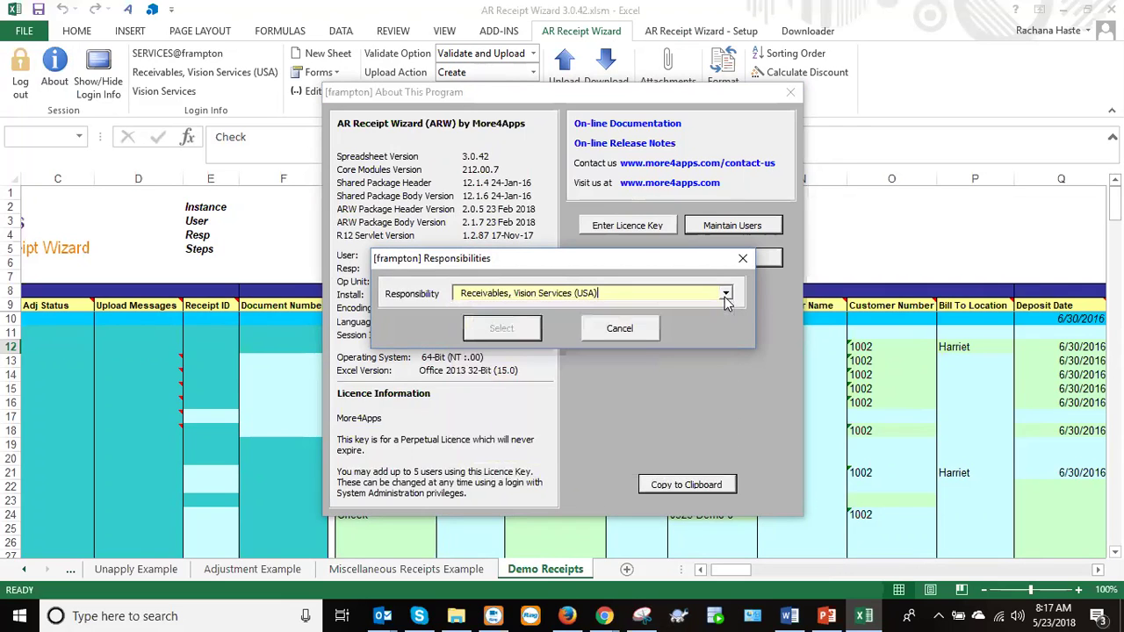
left_click(643, 330)
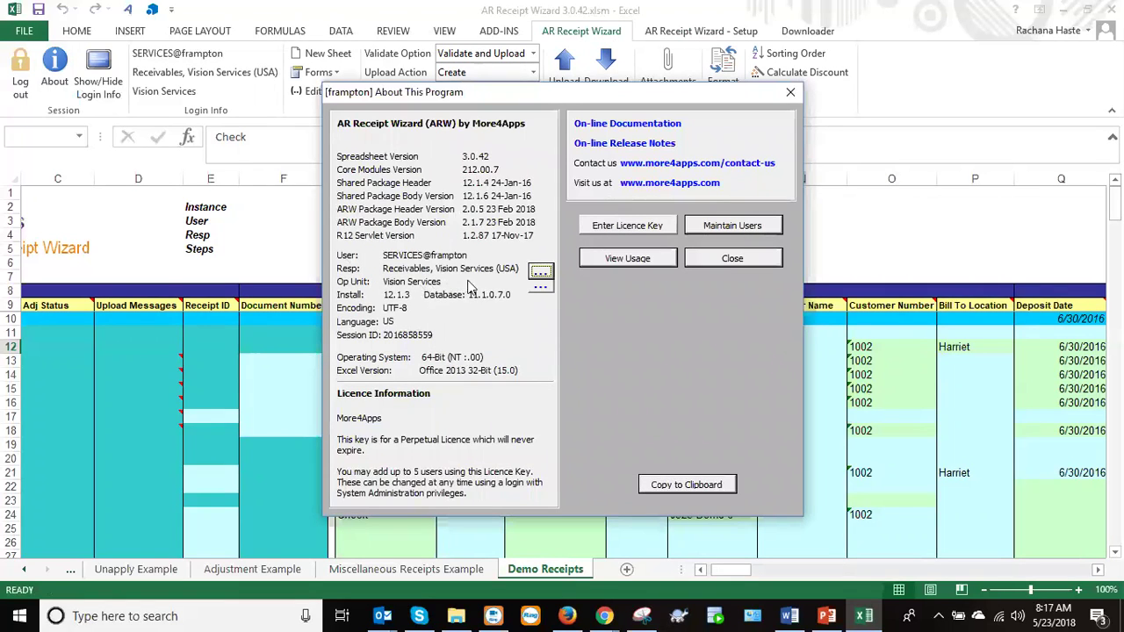
Review the operating unit choices without changing them, then close the session details.
left_click(543, 287)
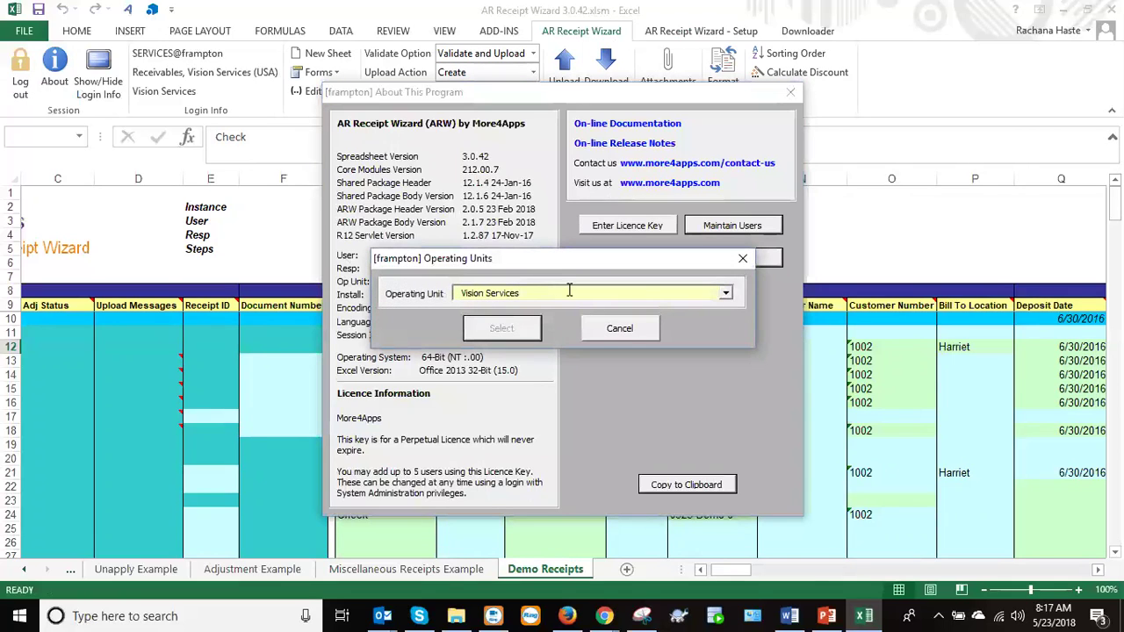
left_click(725, 295)
left_click(726, 295)
left_click(612, 331)
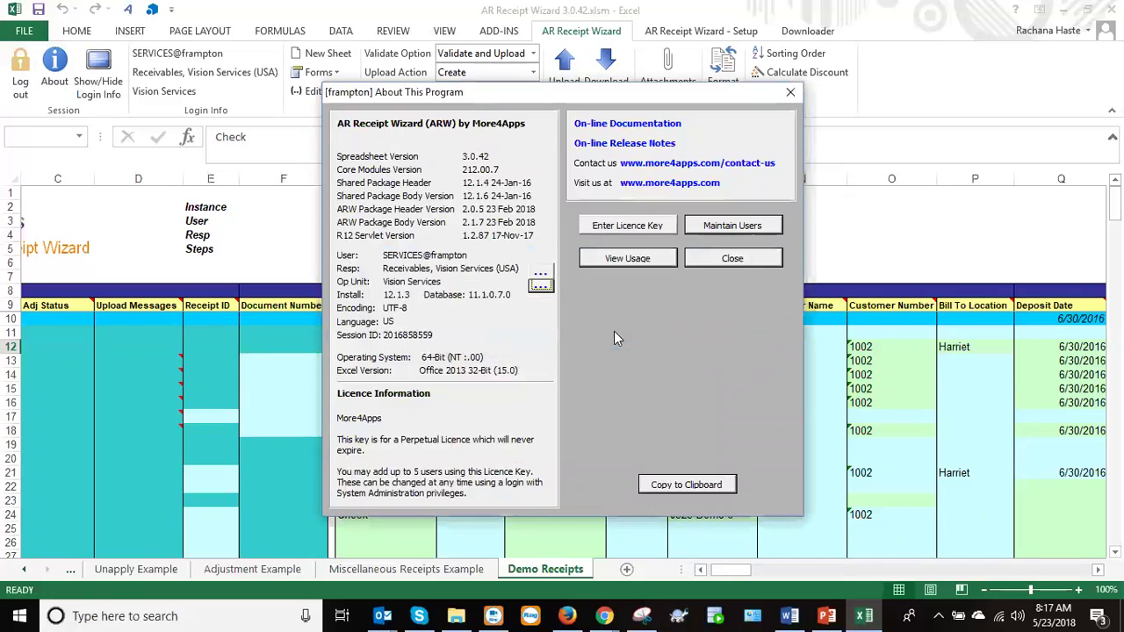
left_click(721, 260)
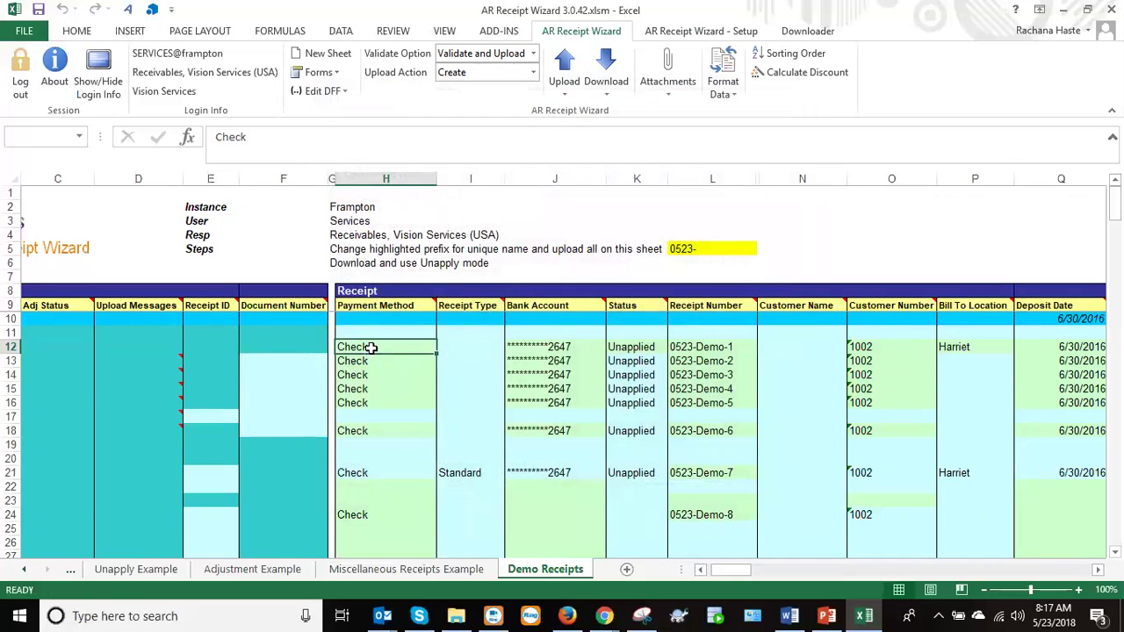
left_click_drag(371, 347, 376, 515)
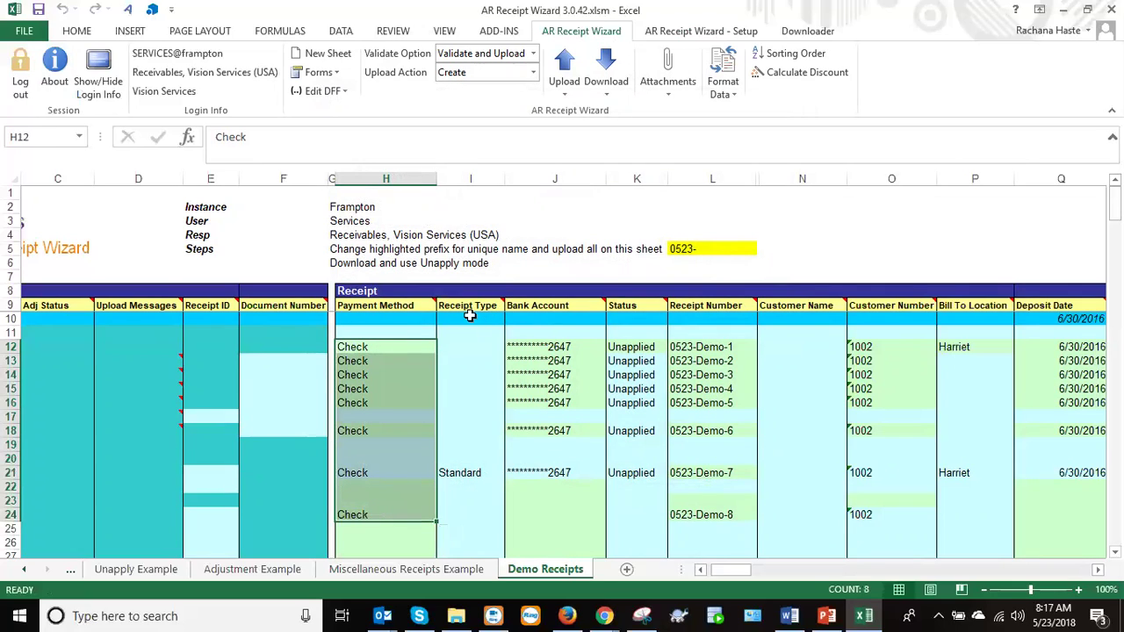
left_click(540, 349)
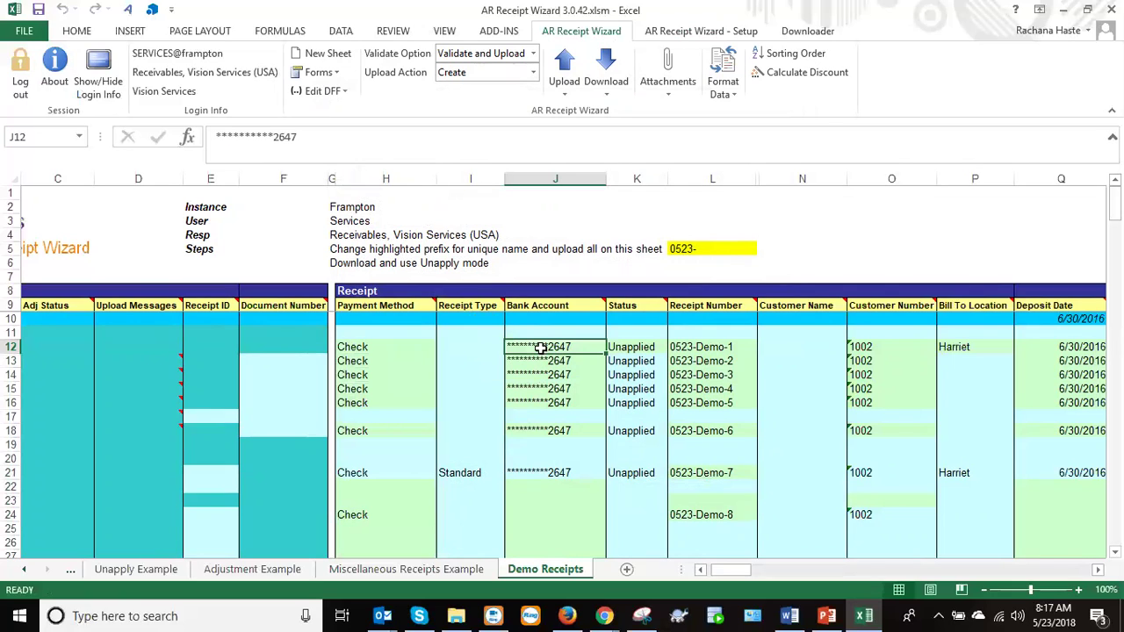
left_click_drag(723, 568, 735, 572)
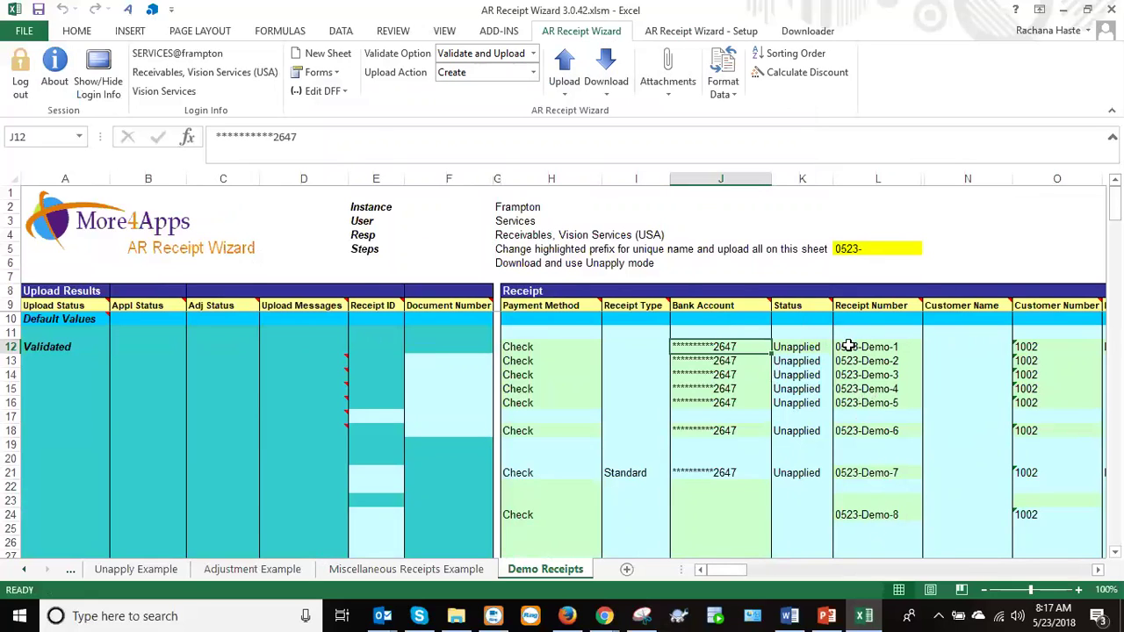
left_click(845, 347)
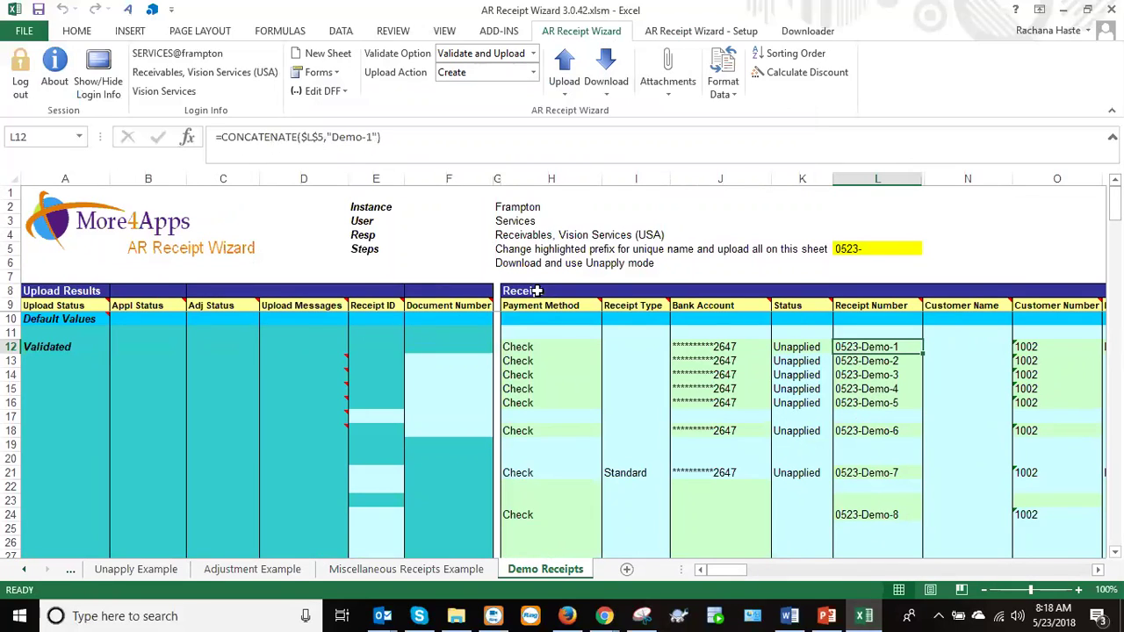
left_click(850, 365)
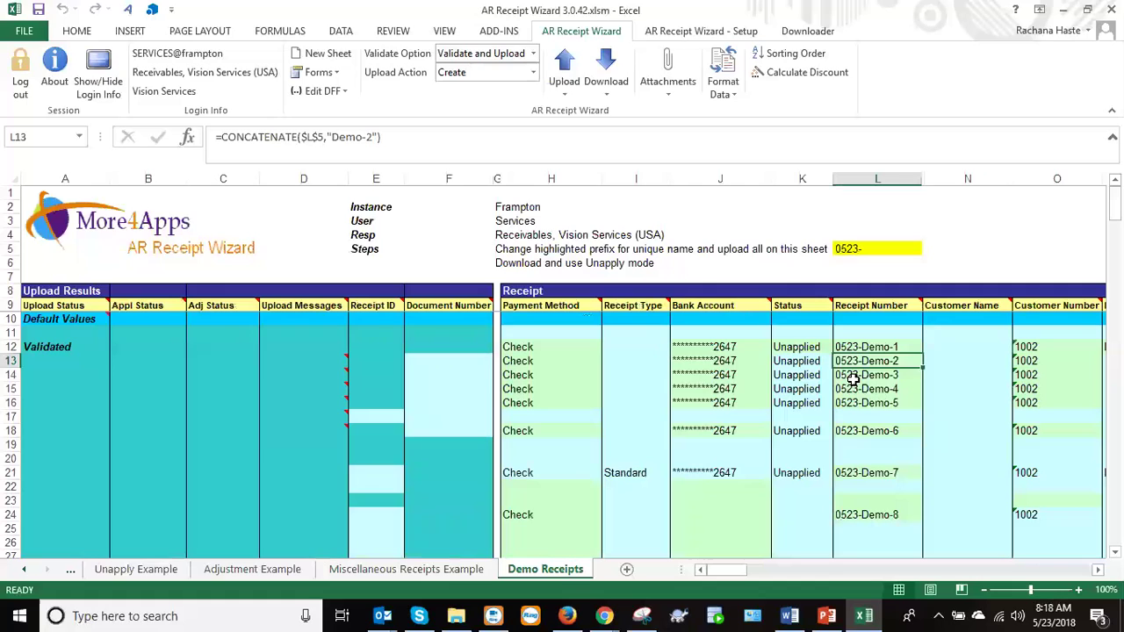
left_click(853, 376)
left_click(856, 392)
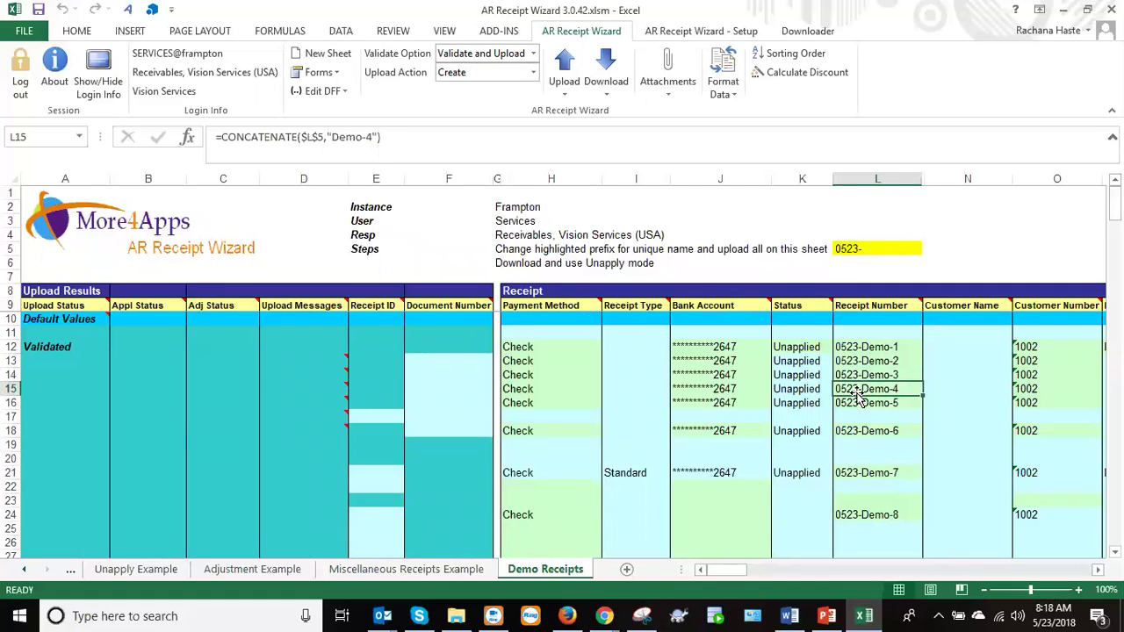
left_click(858, 403)
left_click(864, 431)
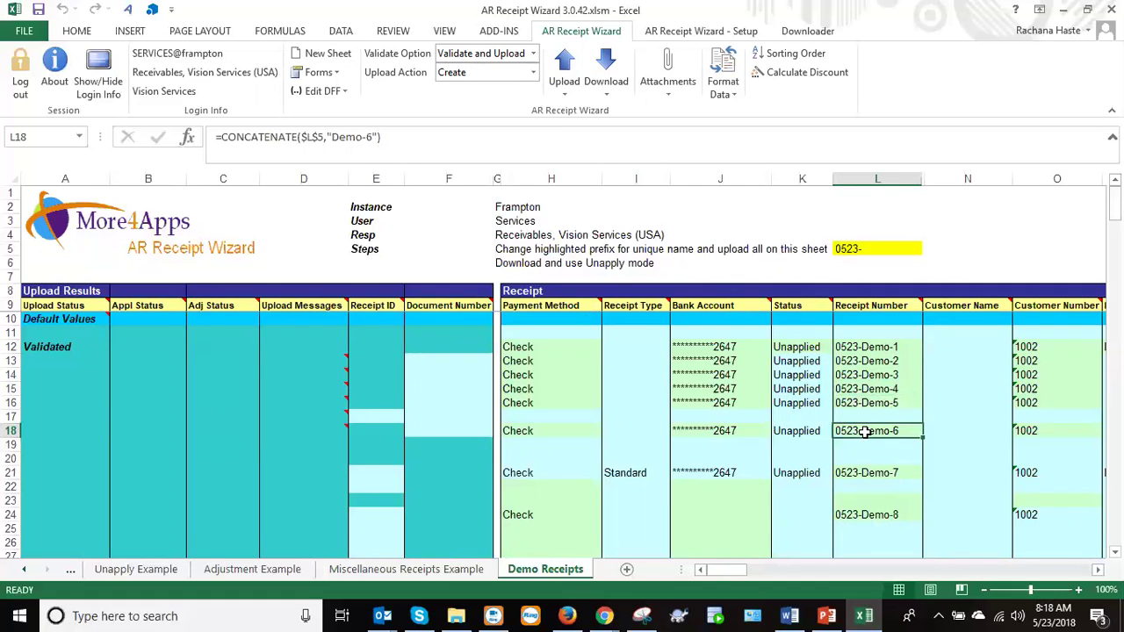
left_click(847, 471)
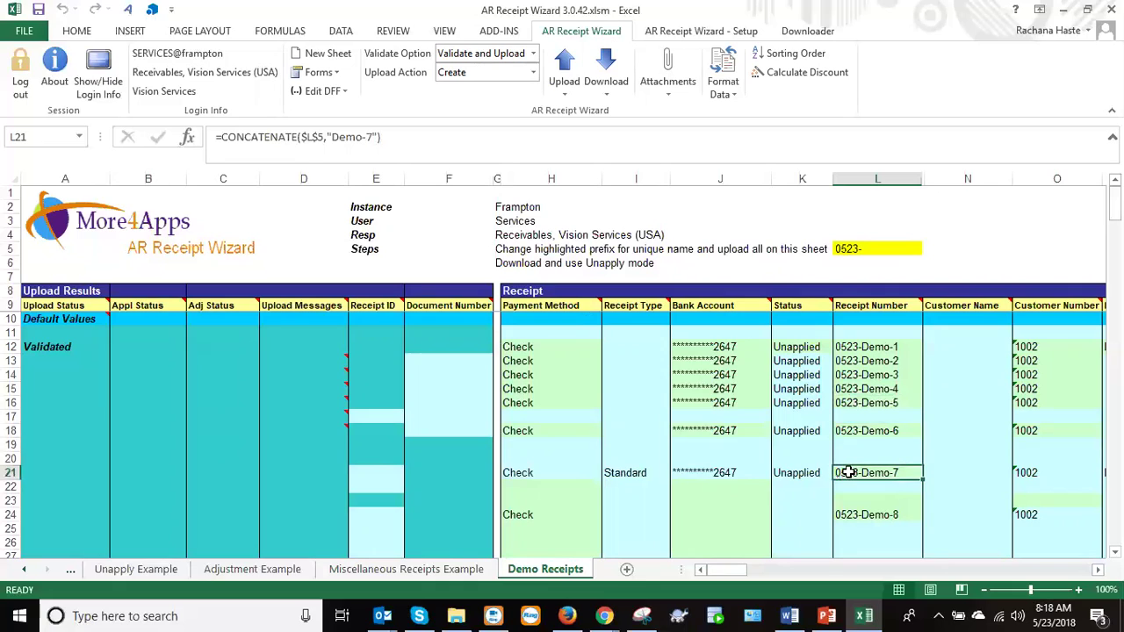
left_click(848, 350)
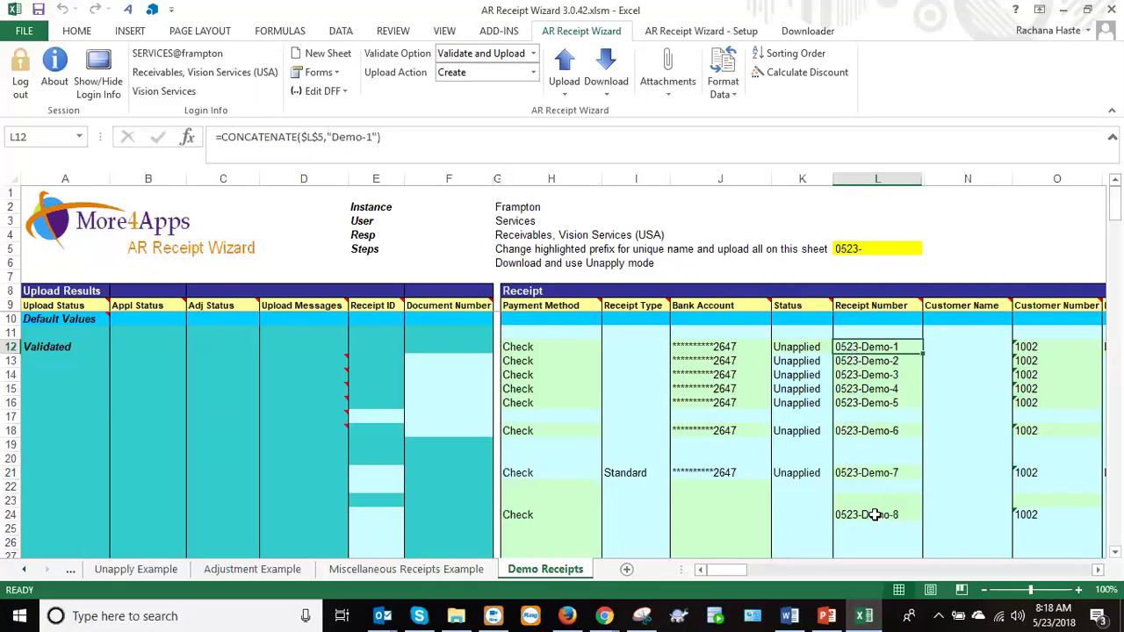
left_click_drag(728, 571, 736, 571)
left_click_drag(736, 571, 741, 571)
left_click(383, 345)
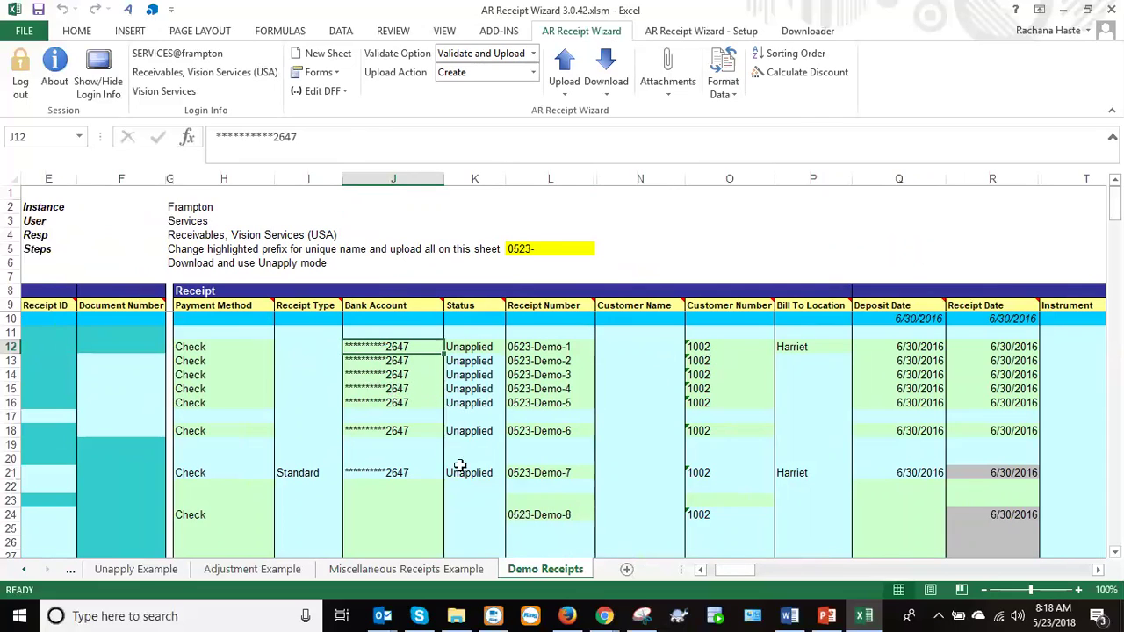
left_click_drag(722, 573, 753, 580)
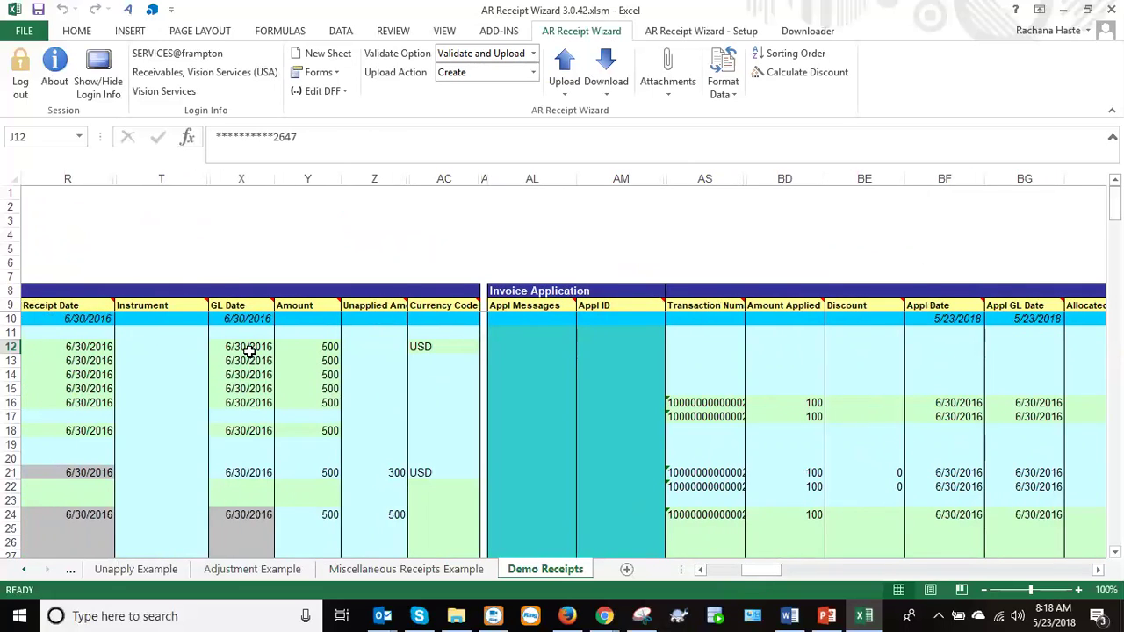
Inspect the GL dates and receipt number formulas in rows 16–17, including receipt 0523-Demo-5.
left_click_drag(251, 350, 264, 406)
left_click(271, 418)
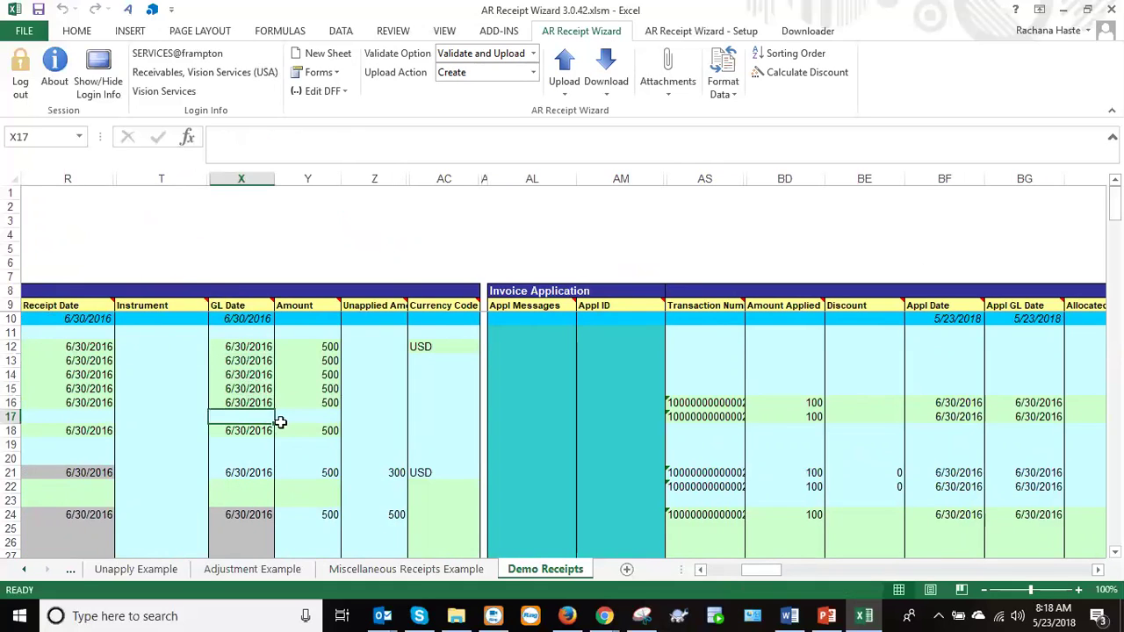
left_click(257, 405)
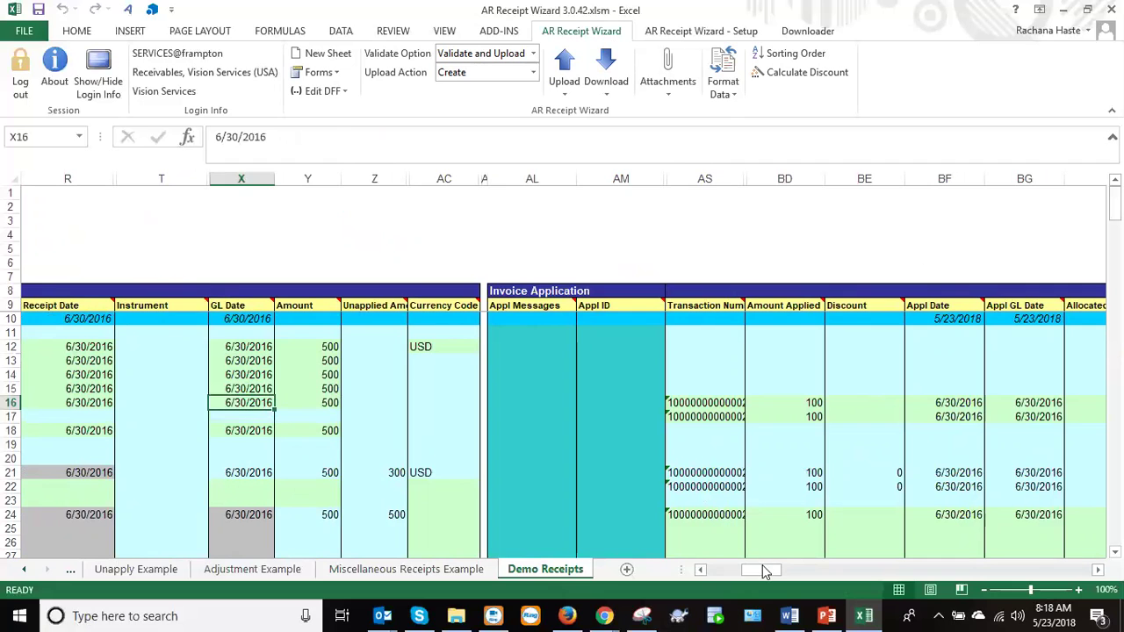
left_click_drag(764, 570, 741, 569)
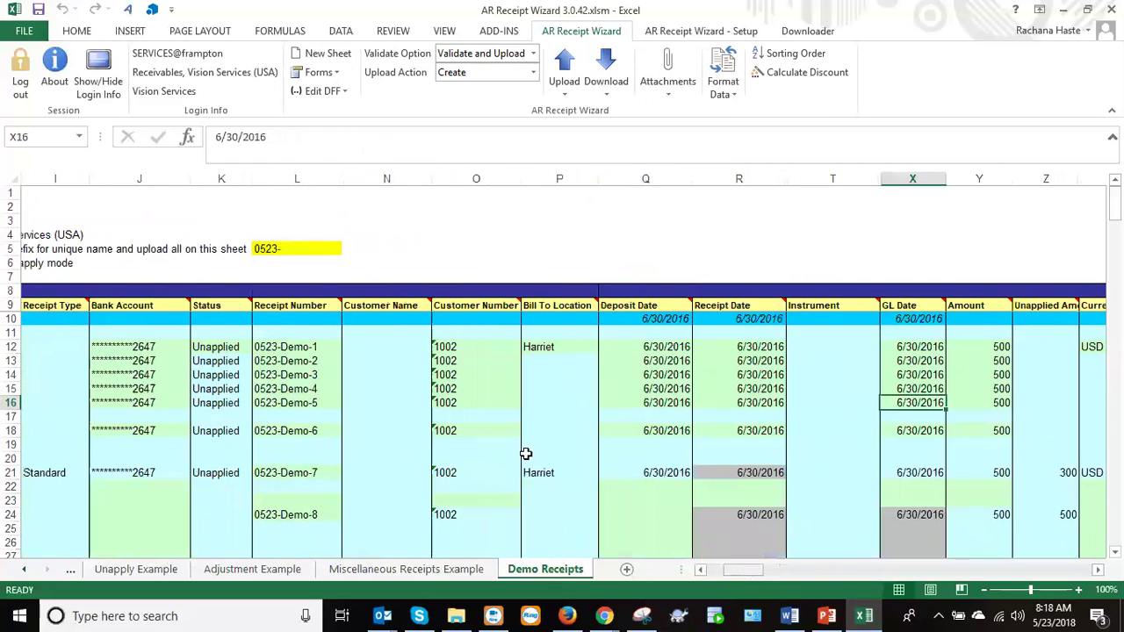
left_click(283, 403)
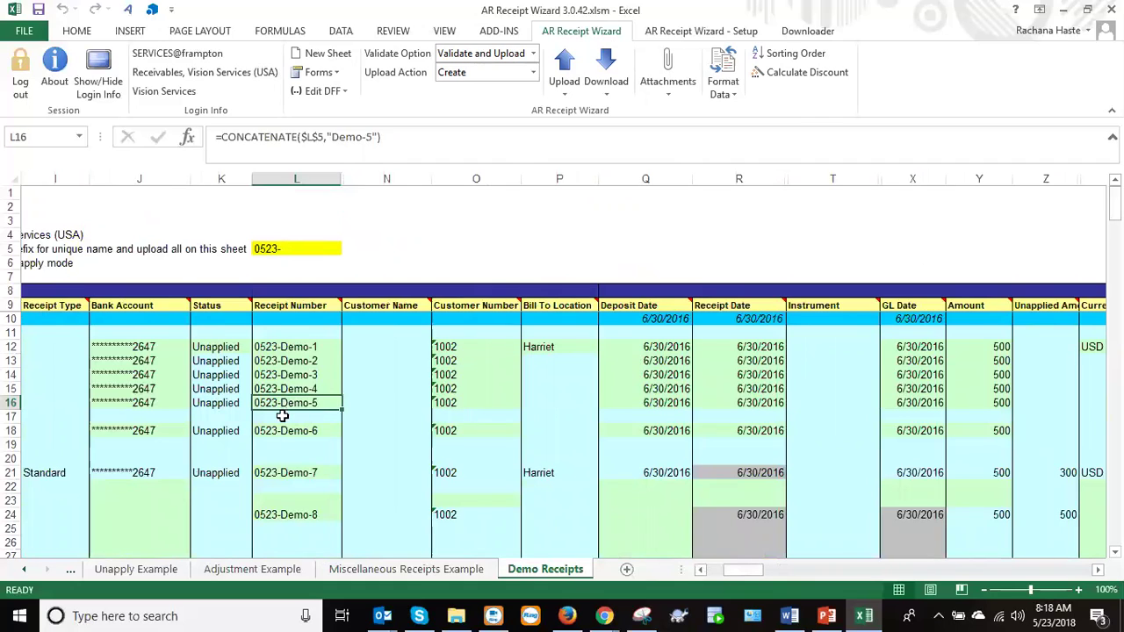
left_click(282, 416)
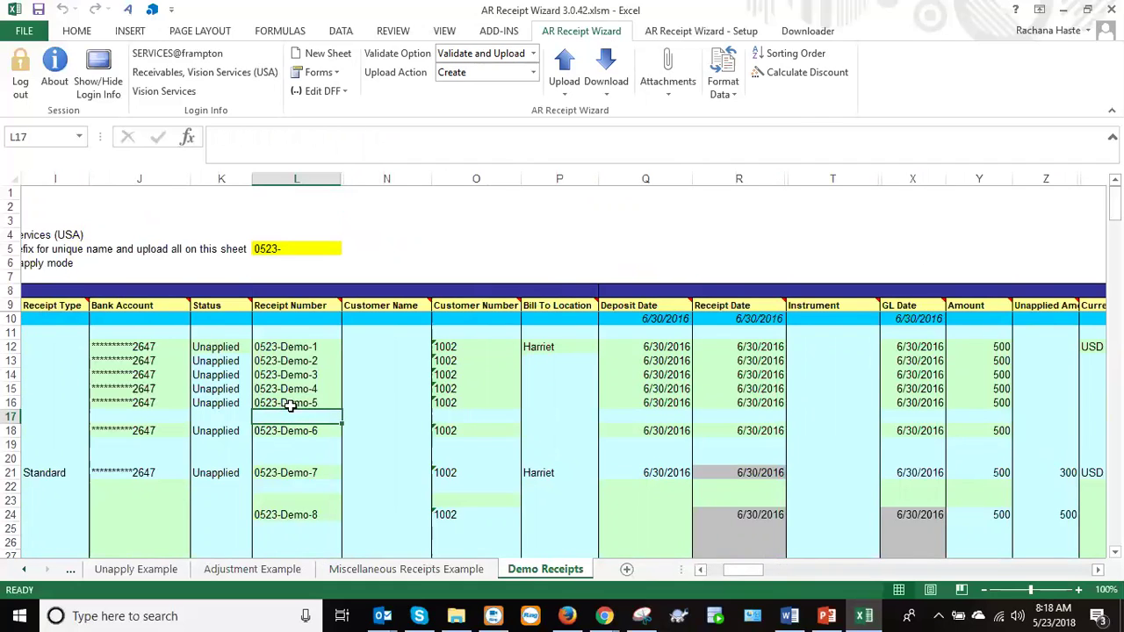
Select blank rows 19–20 and receipt 0523-Demo-7's two application rows with its 500 amount.
left_click(447, 447)
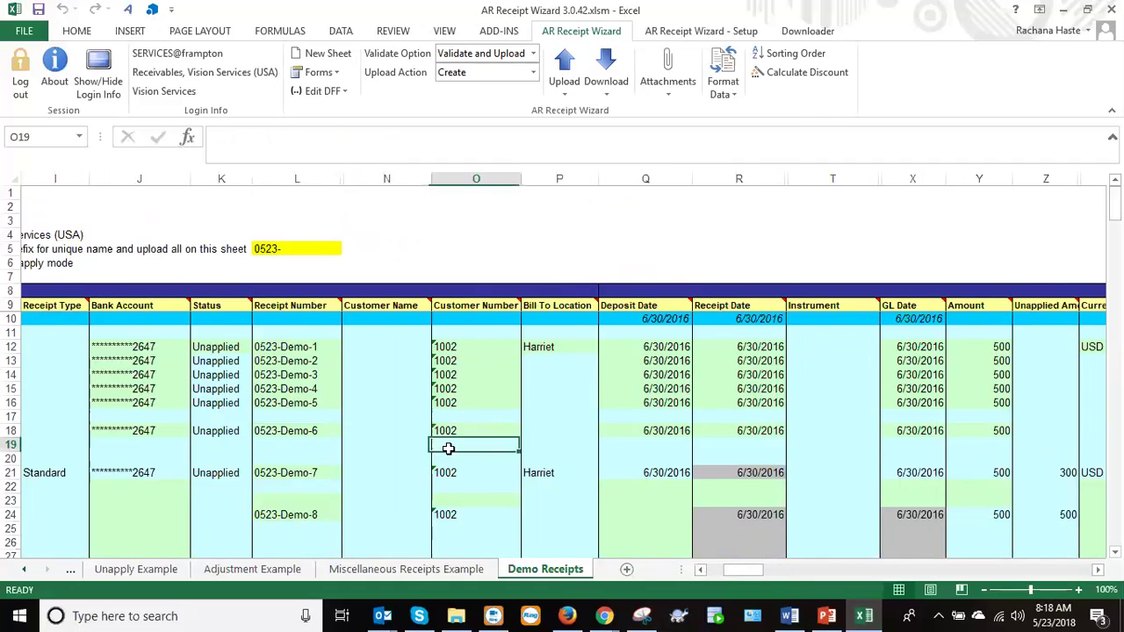
left_click_drag(448, 448, 449, 455)
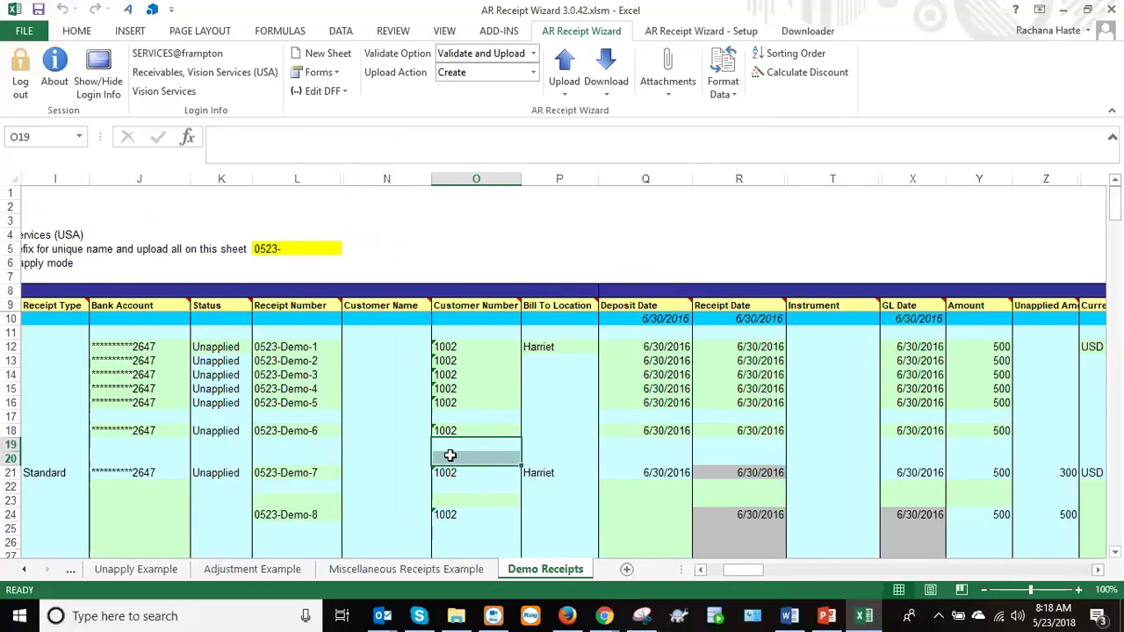
key("shift+Right")
key("shift+Right")
key("shift+Right")
key("shift+Right")
key("shift+Right")
key("shift+Right")
key("shift+Right")
key("shift+Right")
key("shift+Right")
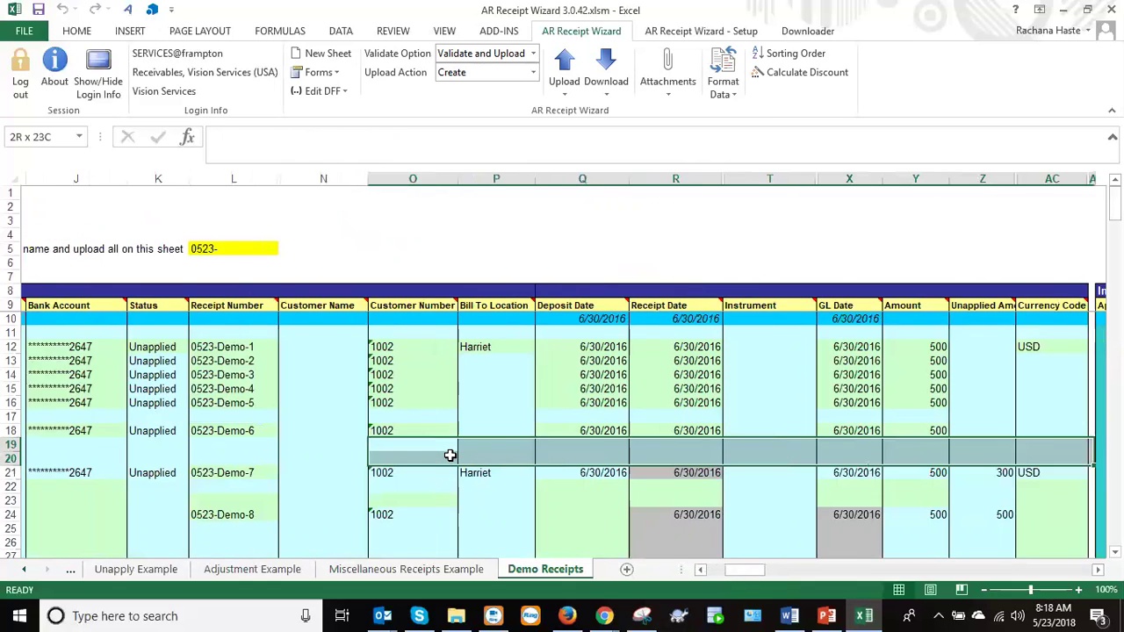
key("shift+Right")
key("shift+Right")
key("shift+Right")
key("shift+Right")
key("shift+Right")
key("shift+Right")
key("shift+Right")
key("shift+Right")
key("shift+Right")
key("shift+Right")
key("shift+Right")
key("shift+Right")
key("shift+Right")
key("shift+Right")
key("shift+Right")
key("shift+Right")
key("shift+Right")
key("shift+Right")
key("shift+Right")
key("shift+Right")
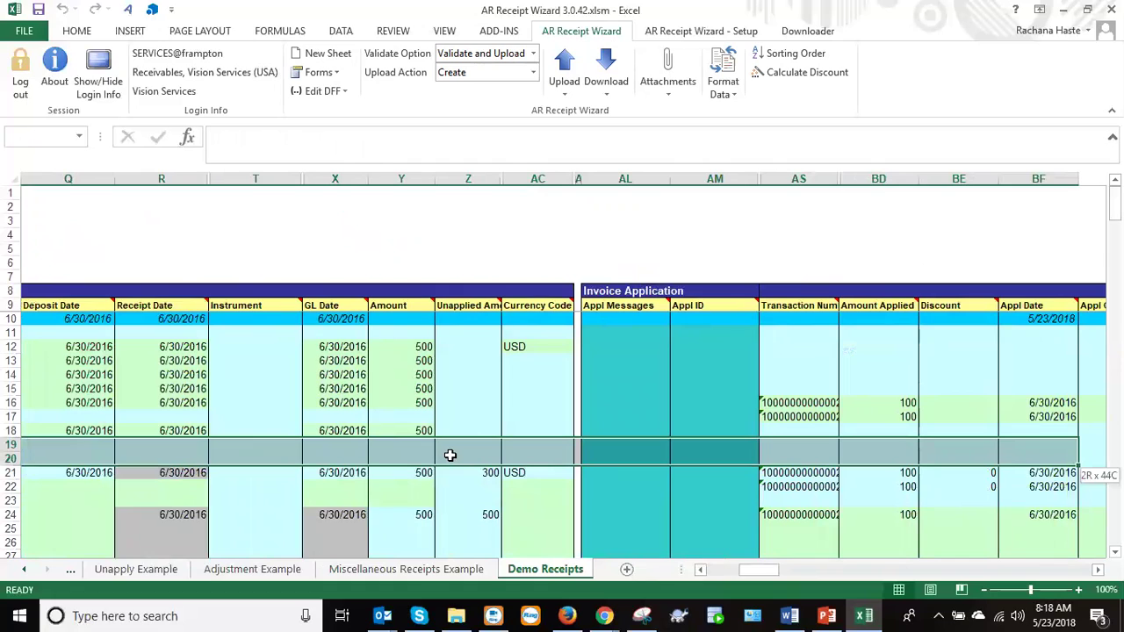
left_click(318, 474)
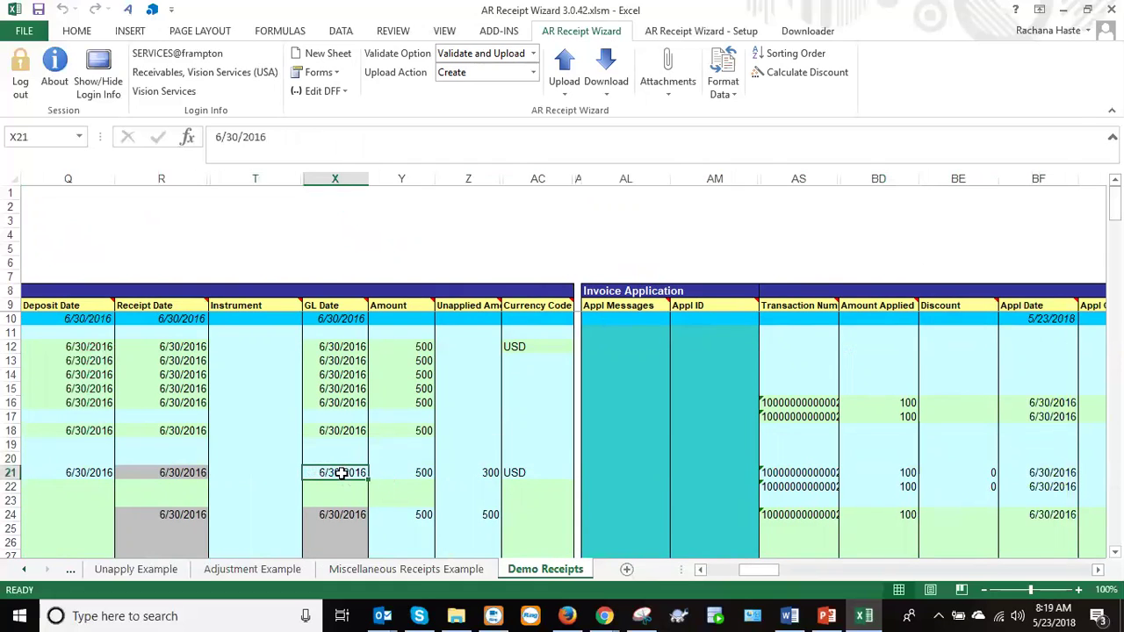
left_click_drag(342, 472, 778, 477)
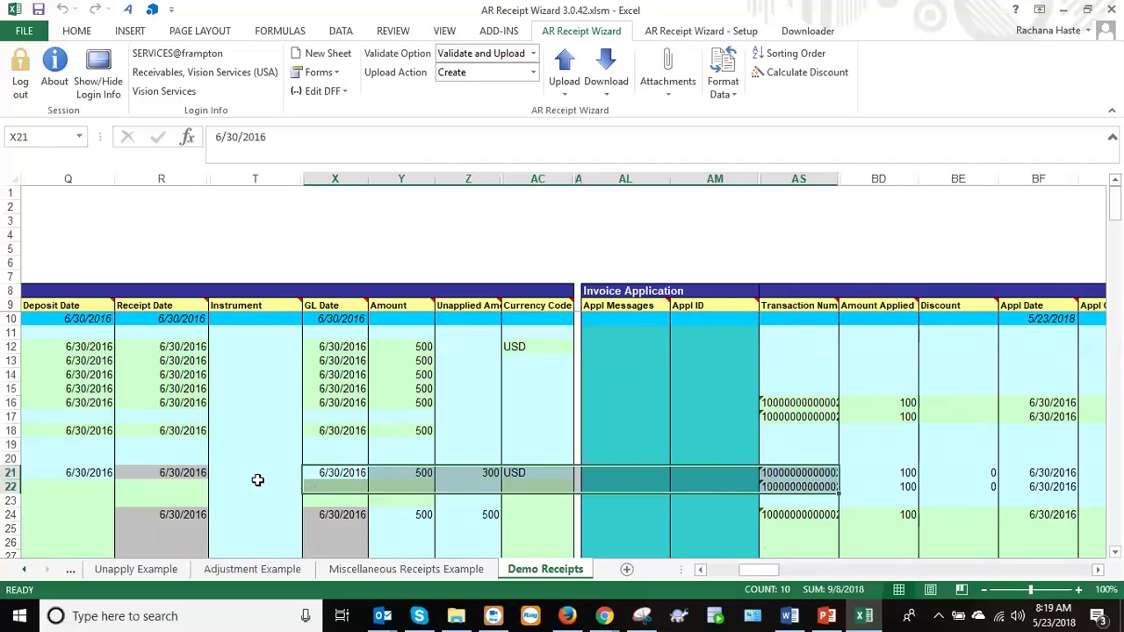
left_click(418, 472)
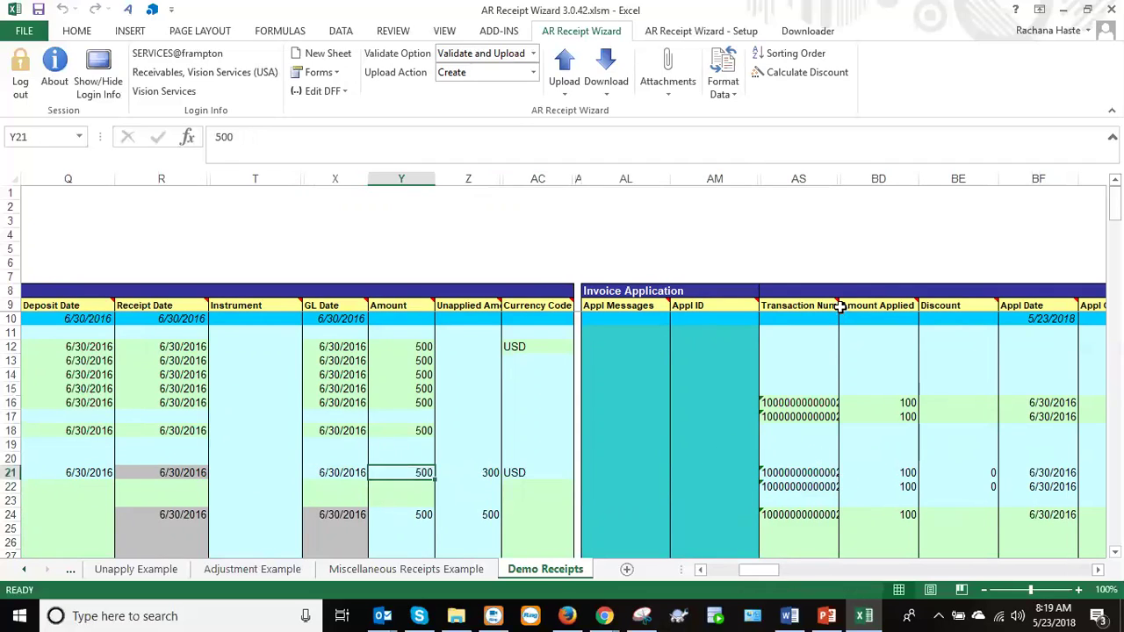
Autofit Transaction Number column AS and review 0523-Demo-7's two 100 applications for customer 1002.
double_click(839, 178)
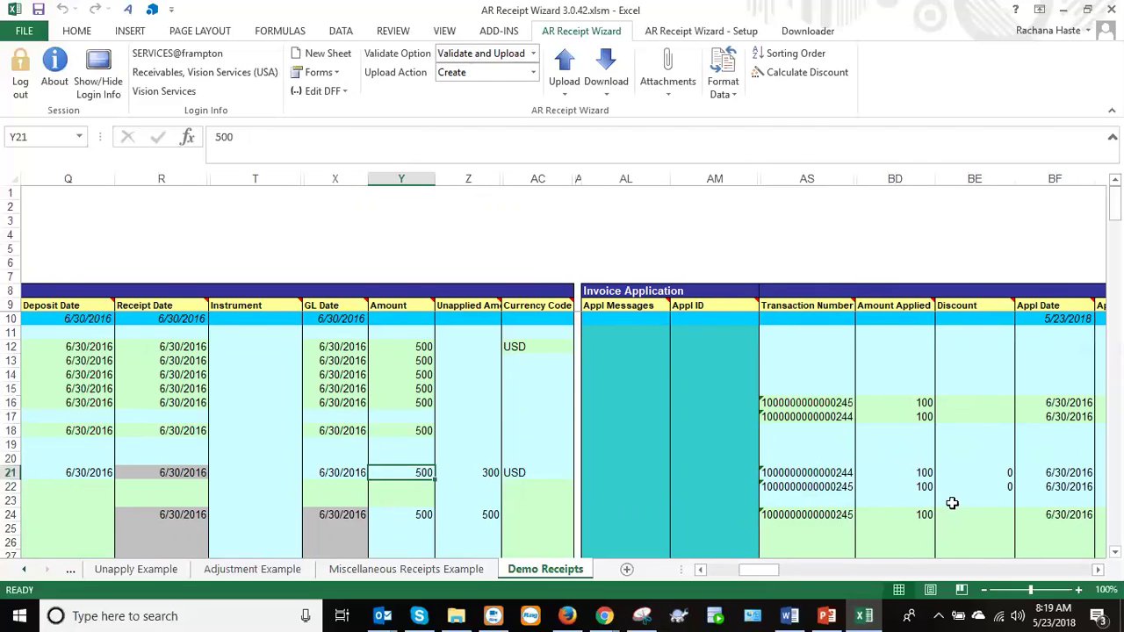
left_click_drag(914, 472, 918, 487)
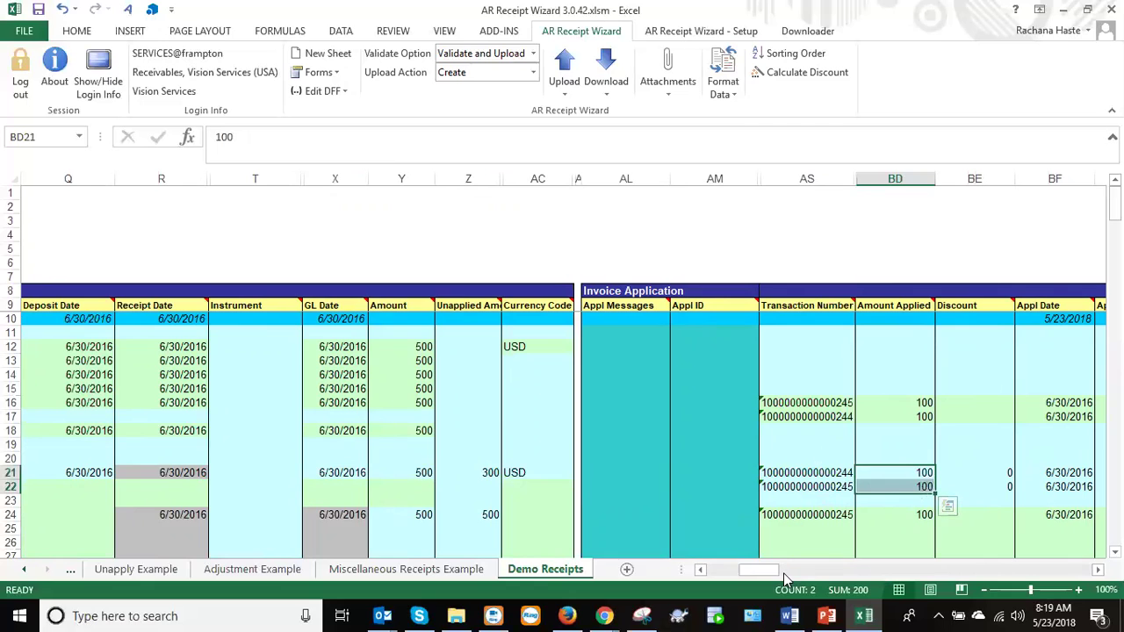
mouse_move(764, 572)
left_mouse_down()
mouse_move(777, 573)
mouse_move(727, 573)
mouse_move(742, 574)
left_mouse_up()
left_click(753, 472)
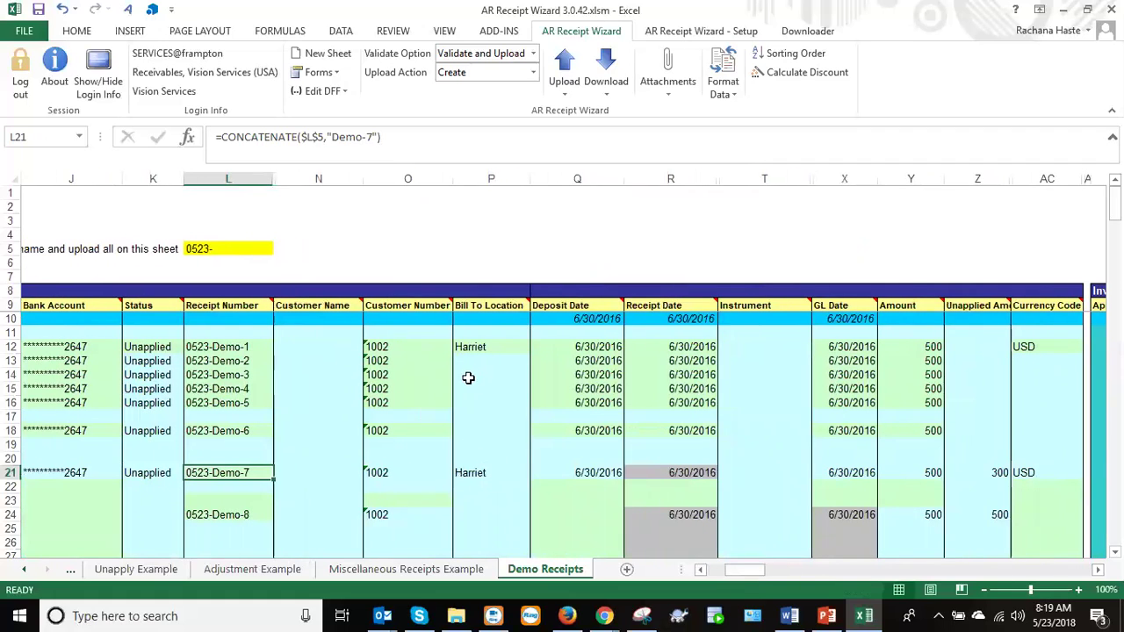
left_click(404, 472)
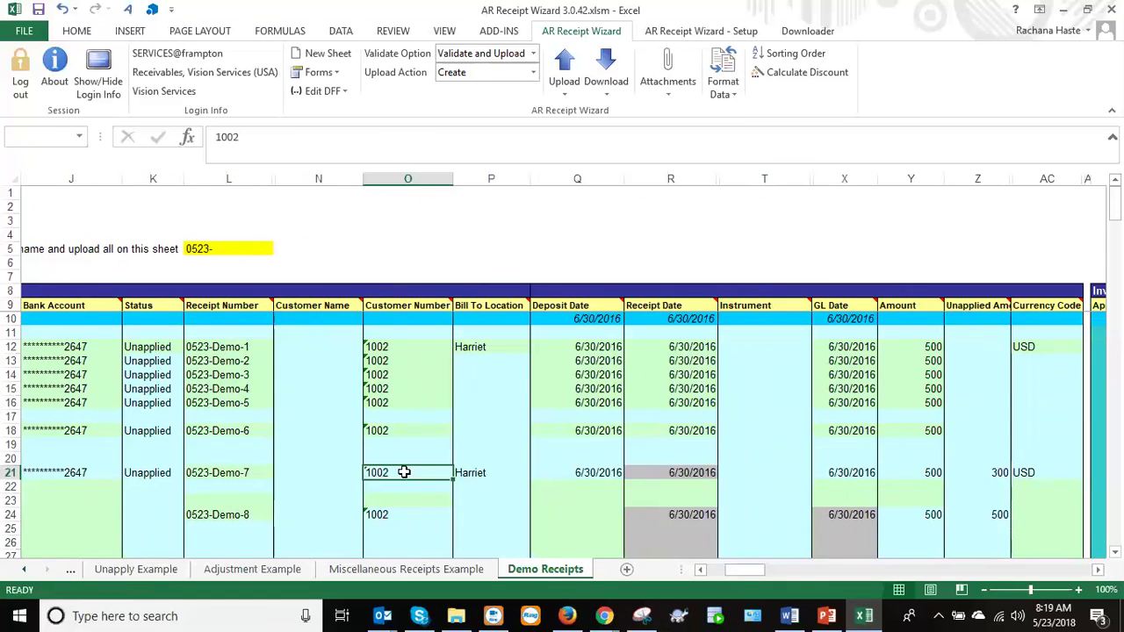
double_click(404, 473)
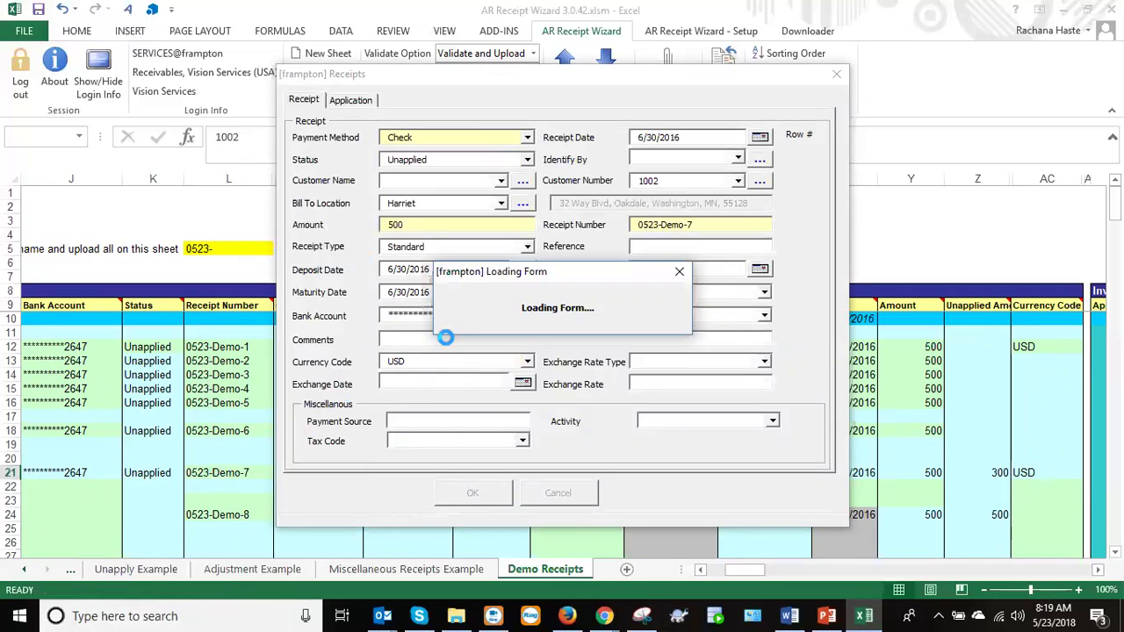
left_click(528, 160)
left_click(530, 163)
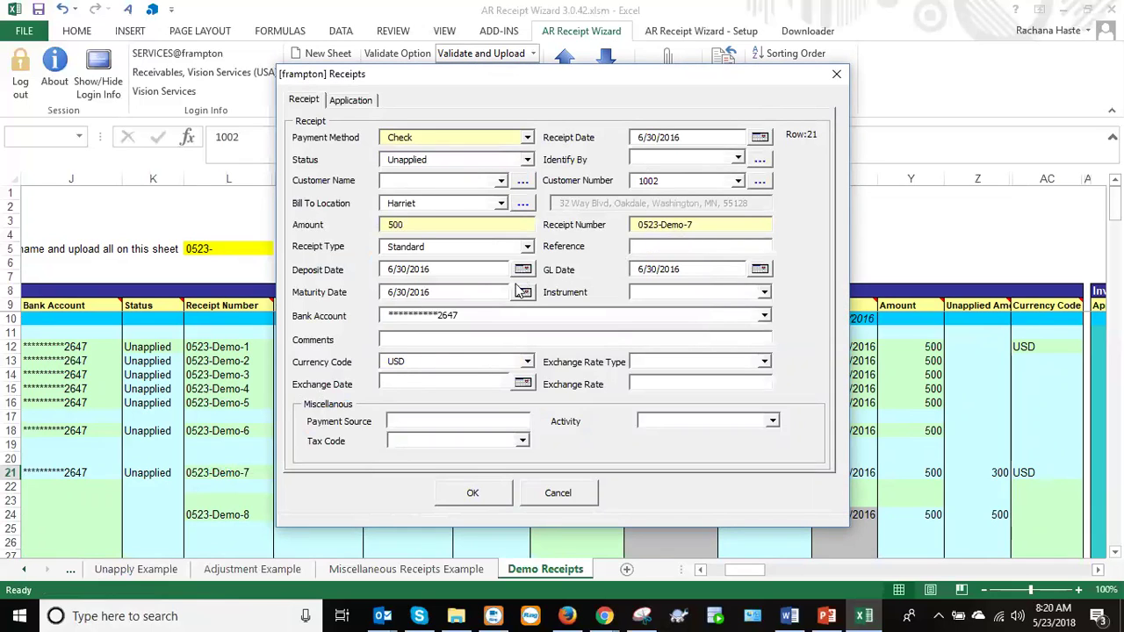
left_click(362, 102)
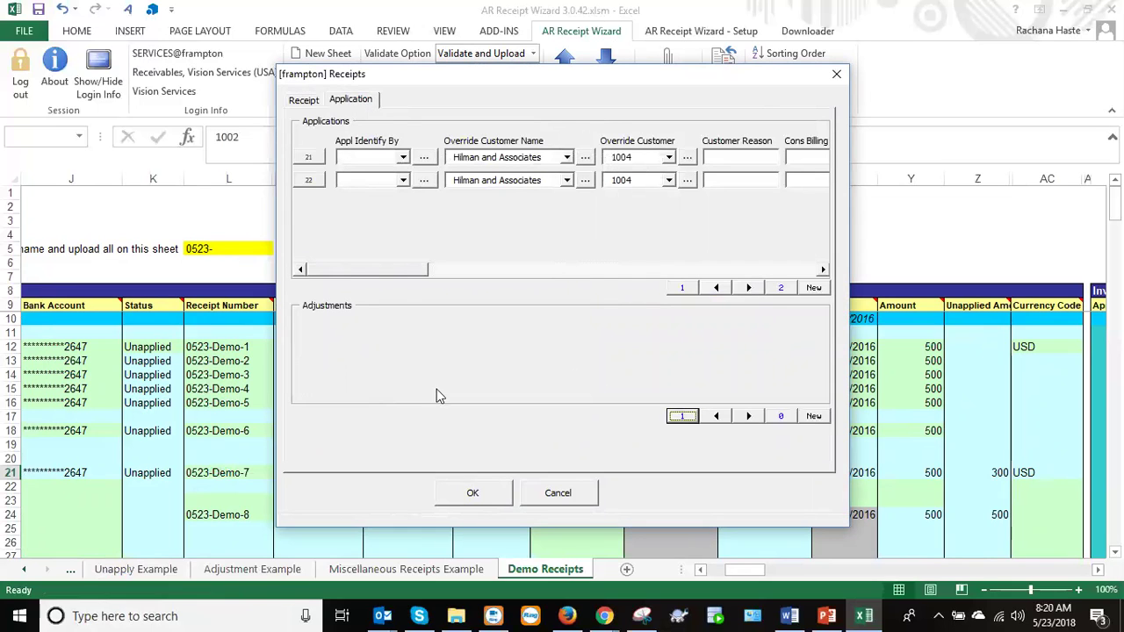
left_click_drag(393, 277, 479, 251)
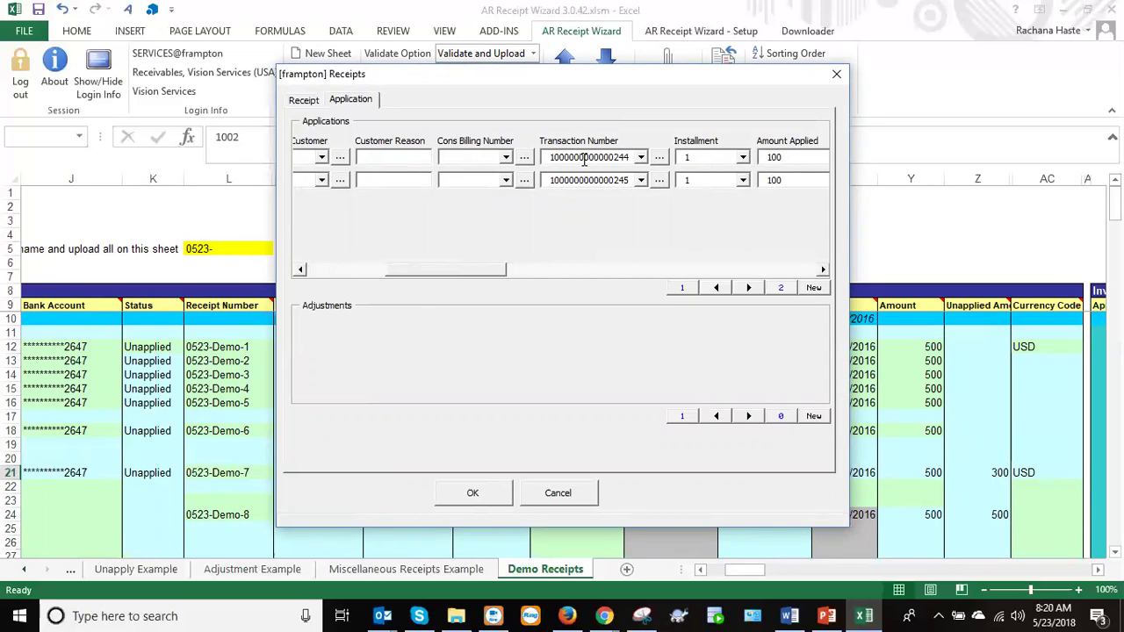
left_click(580, 489)
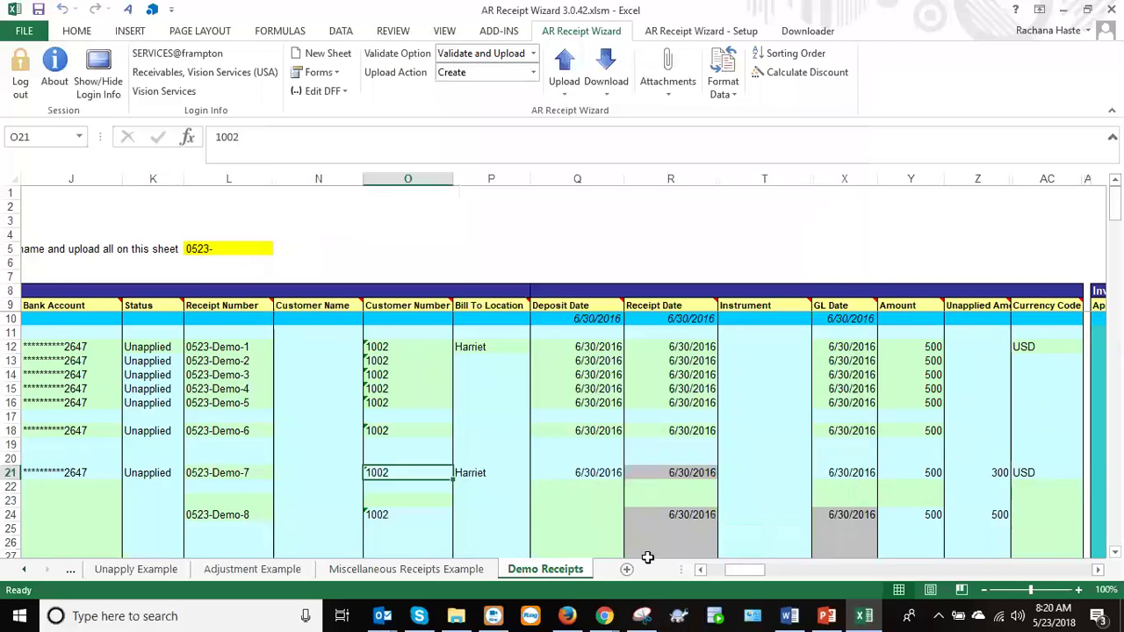
left_click_drag(730, 573, 786, 570)
left_click(358, 474)
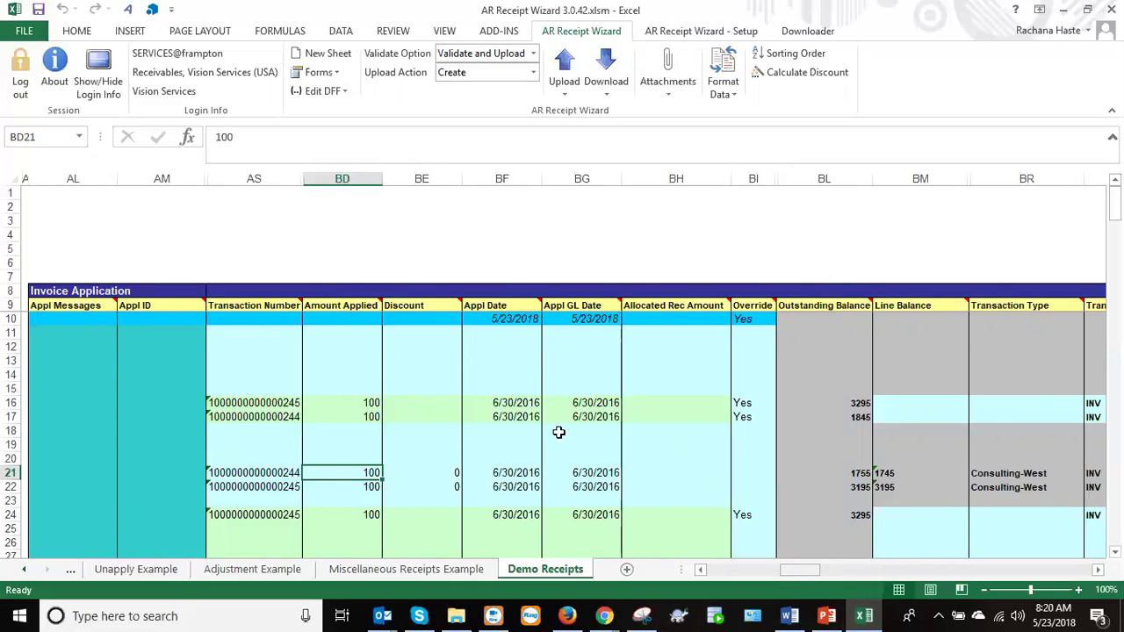
left_click(342, 178)
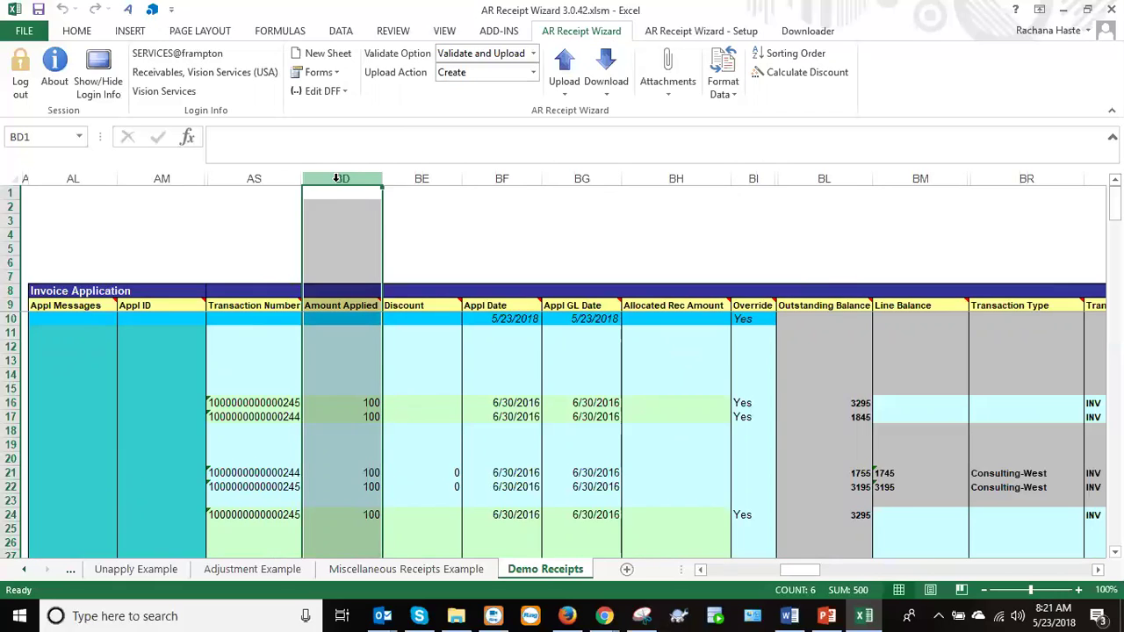
left_click(704, 572)
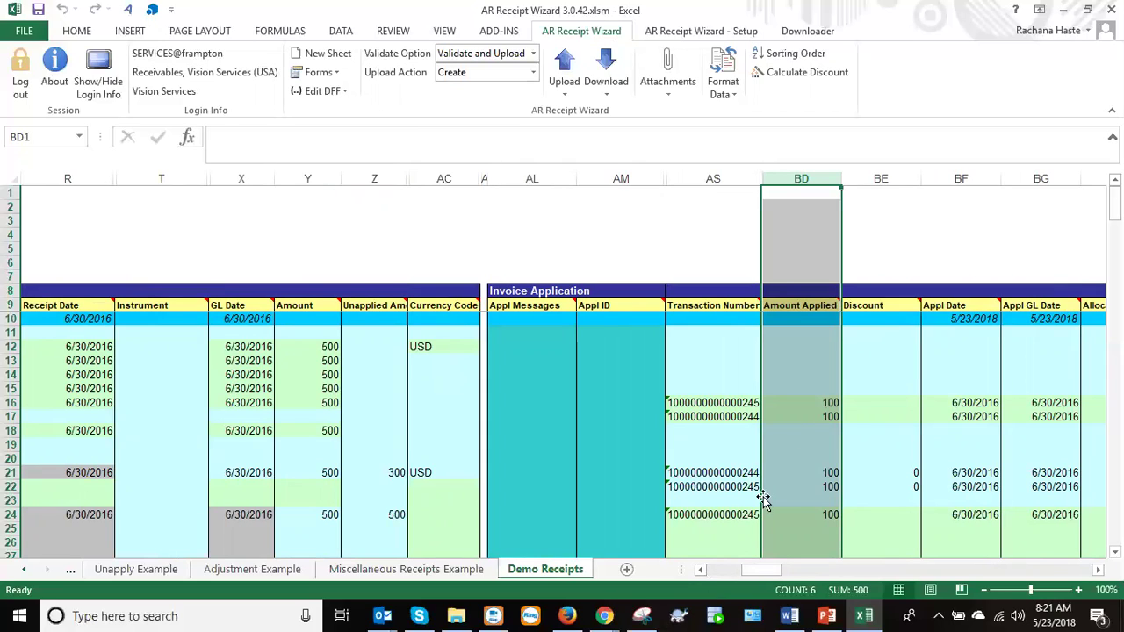
left_click(795, 402)
left_click_drag(802, 401, 803, 413)
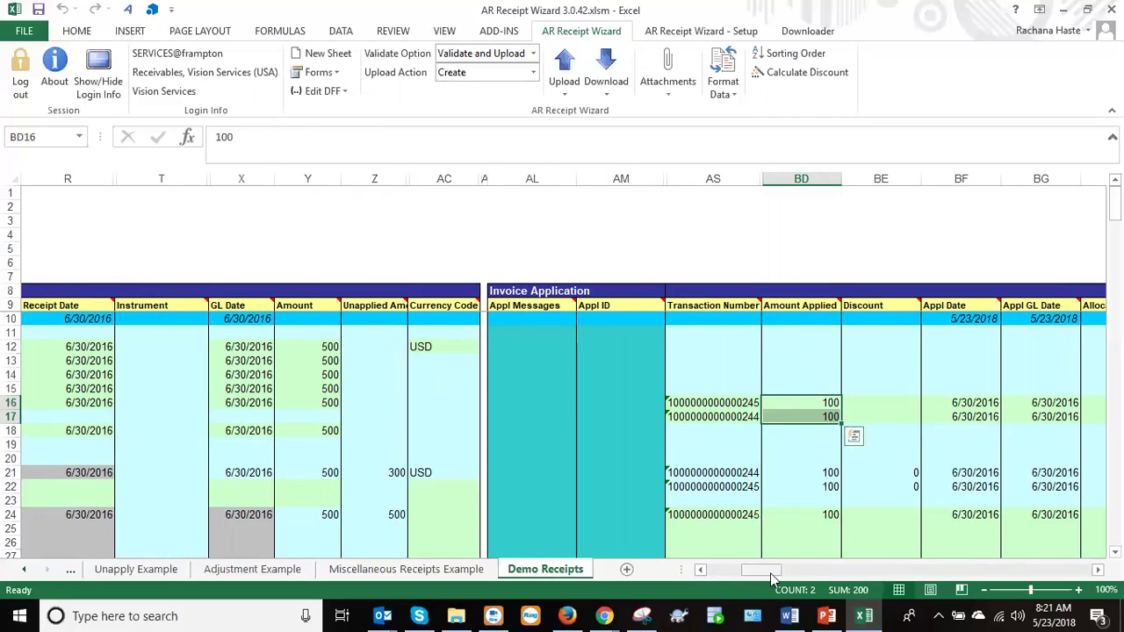
left_click_drag(769, 575, 769, 577)
left_click_drag(777, 573, 790, 573)
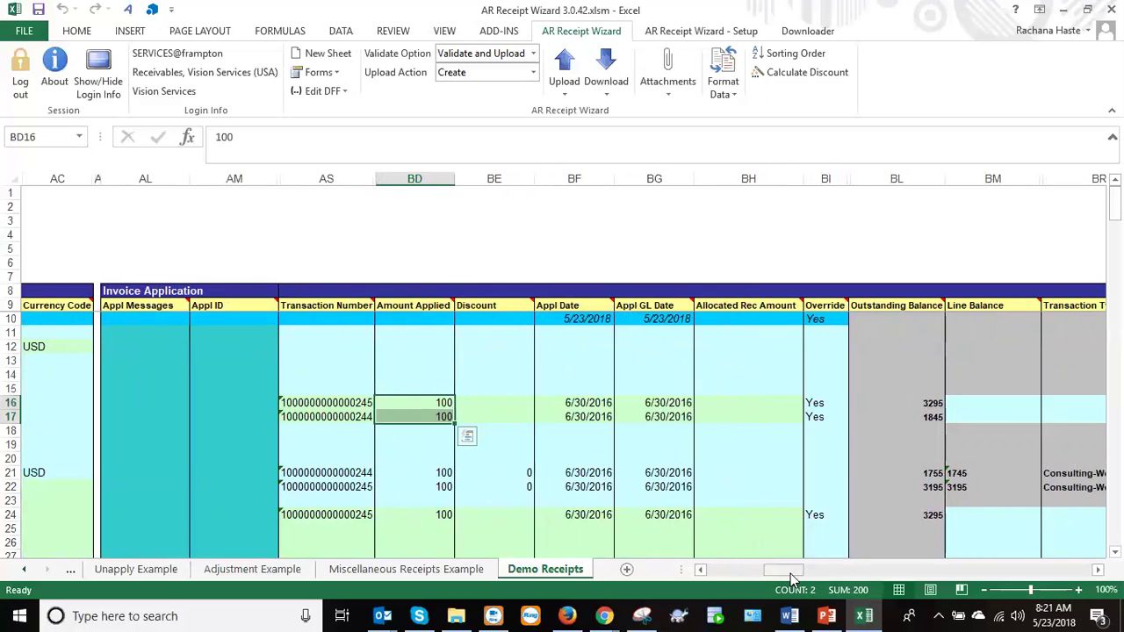
left_click(935, 474)
left_click_drag(796, 574, 800, 568)
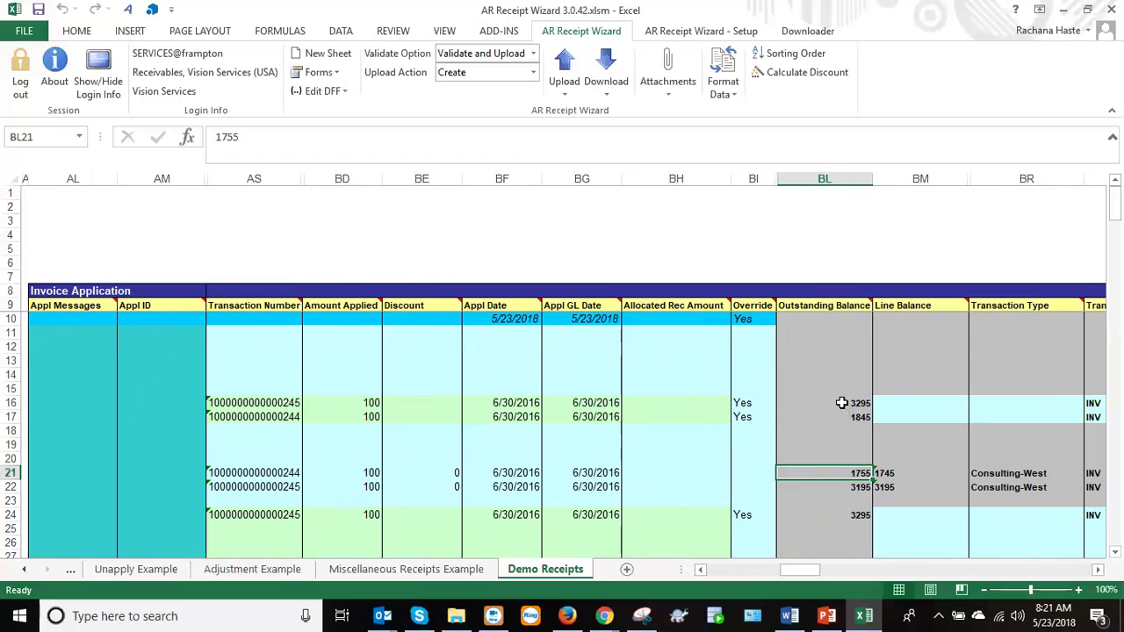
left_click(841, 402)
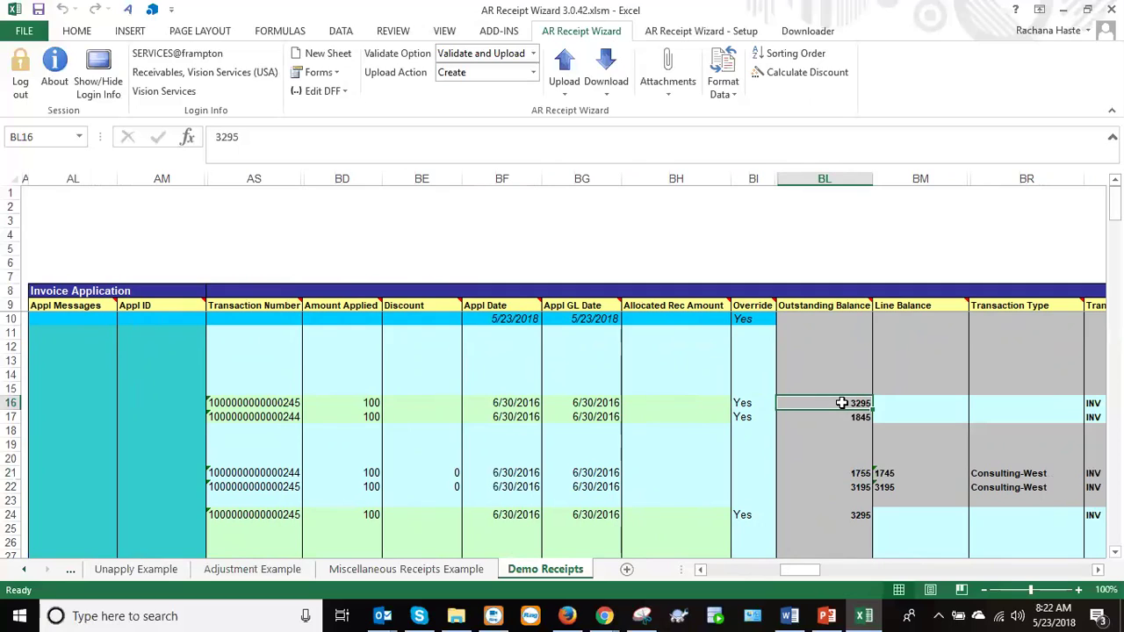
left_click_drag(838, 405, 1081, 517)
Clear the downloaded balances and transaction type and class entries, keeping the applied amounts.
key("Delete")
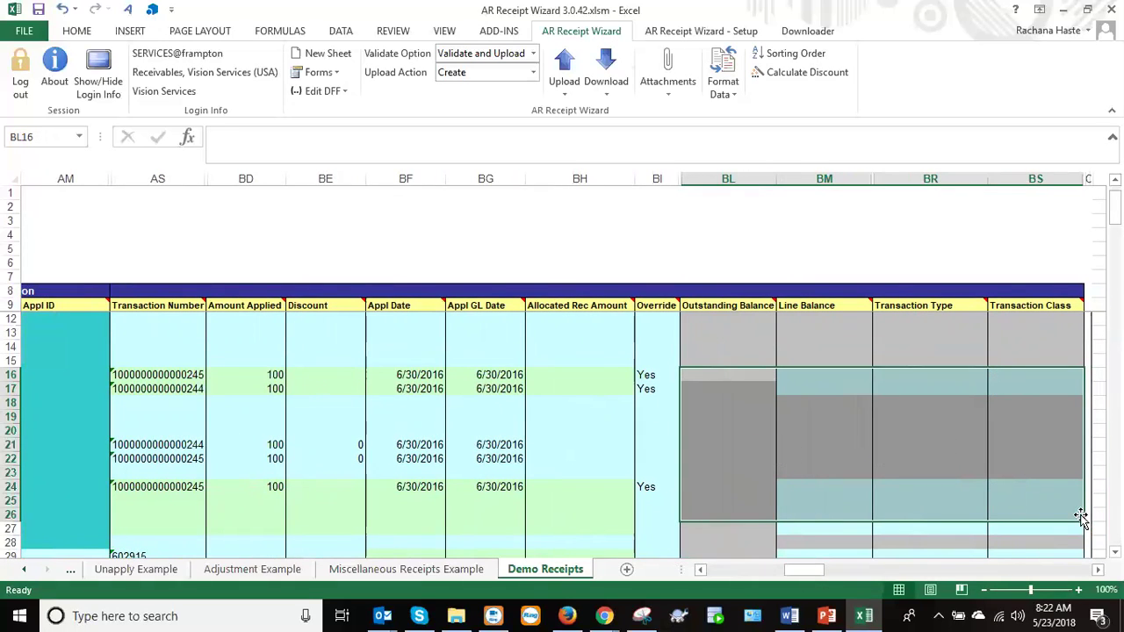
left_click_drag(821, 575, 796, 578)
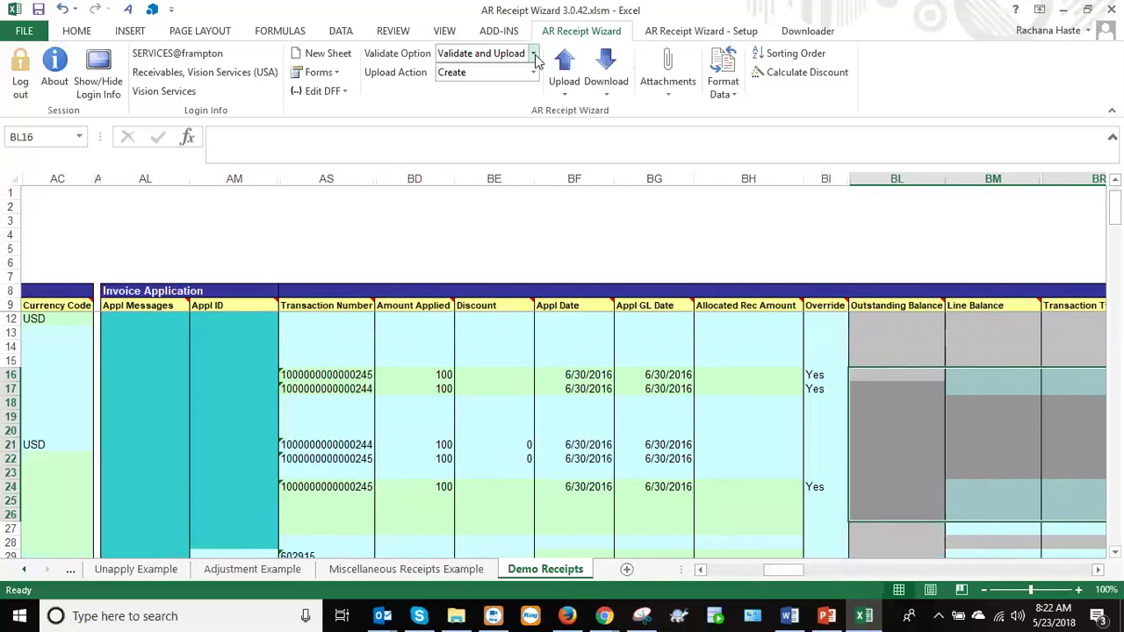
left_click_drag(409, 374, 423, 522)
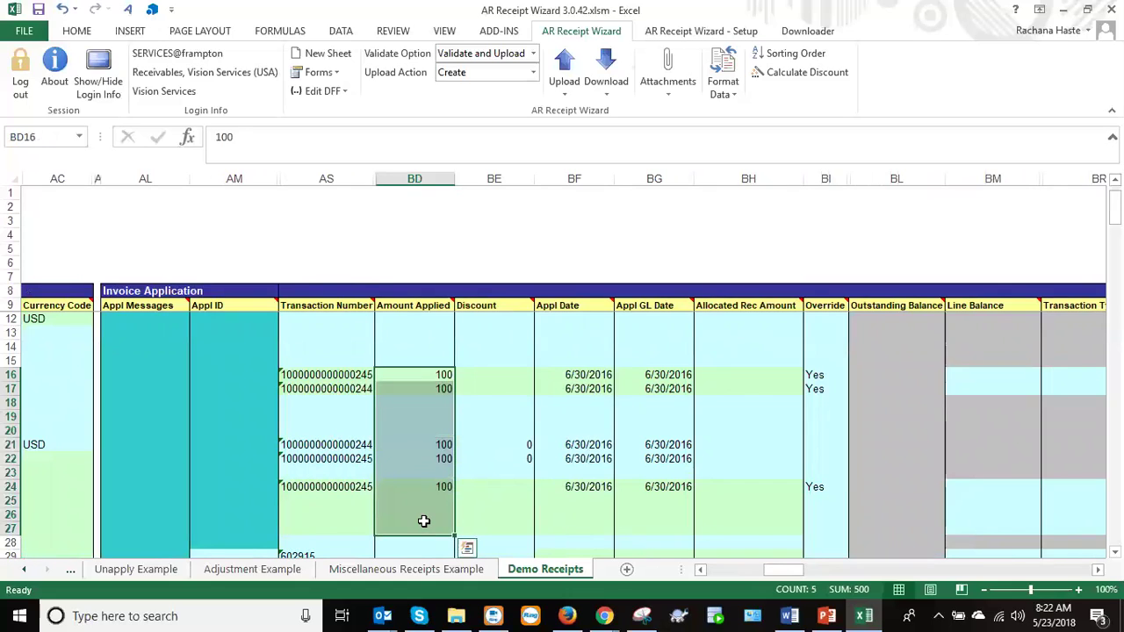
key("Delete")
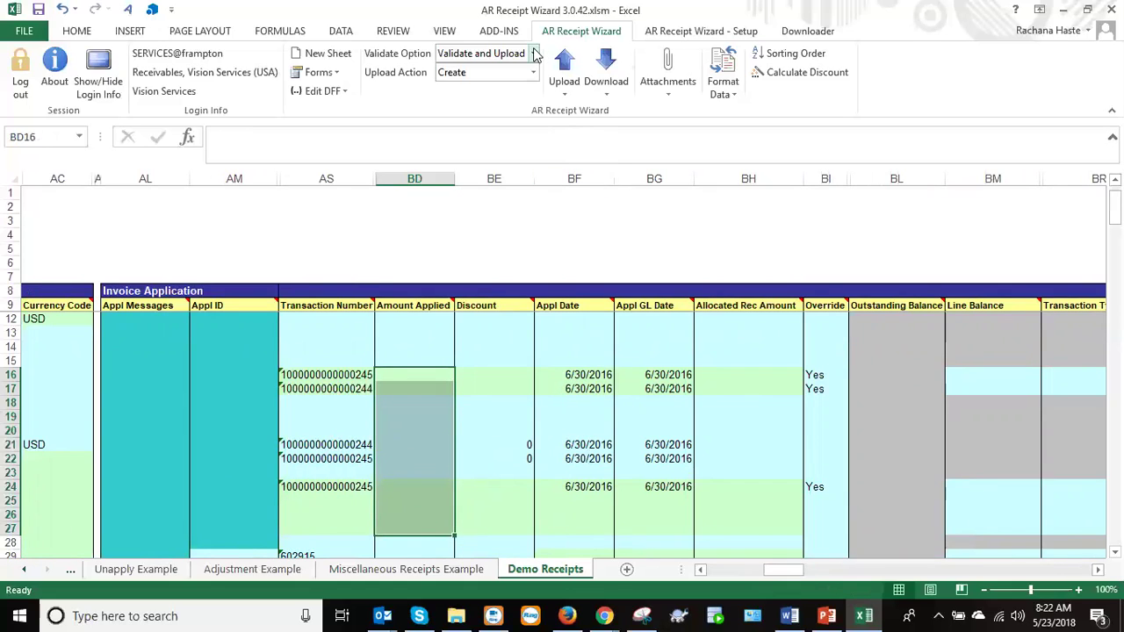
left_click(534, 54)
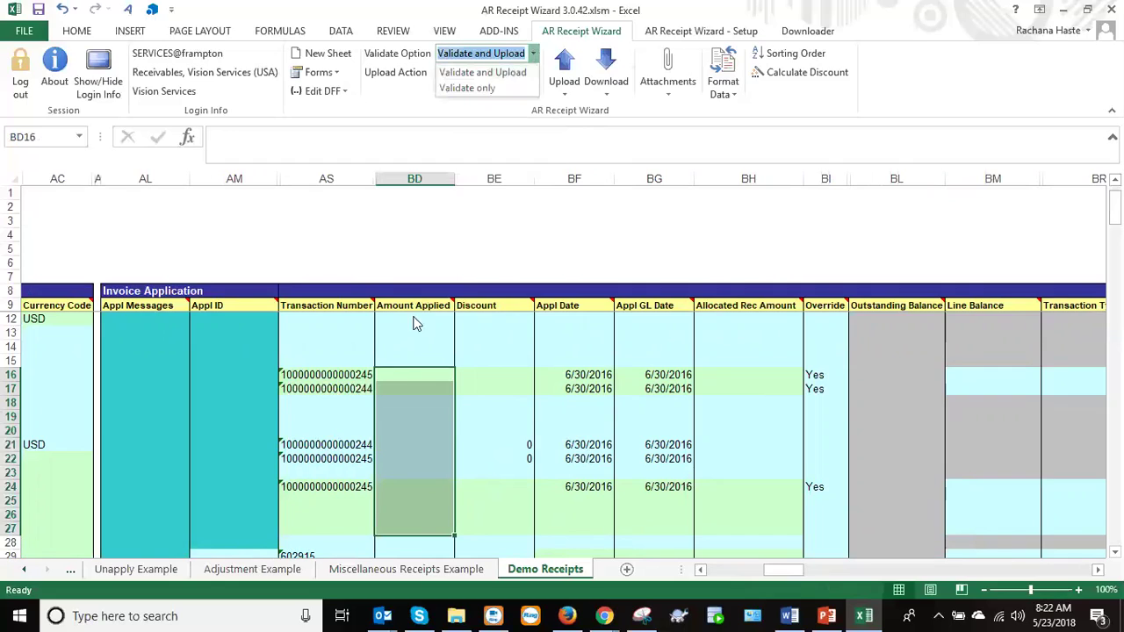
left_click(416, 375)
type("100")
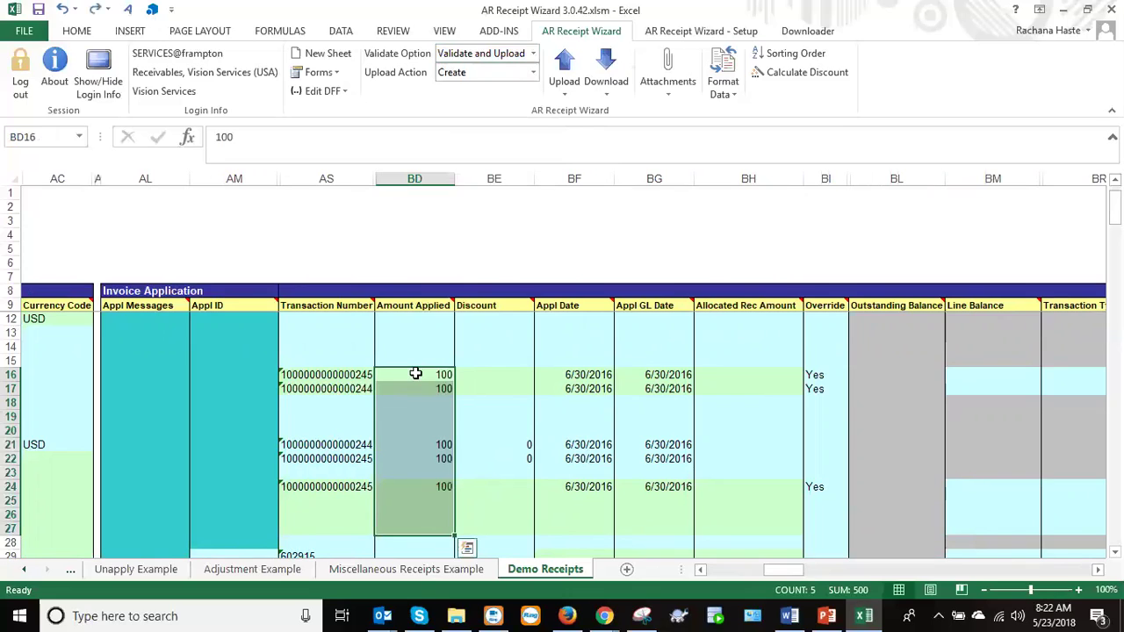
Set Validate Option to 'Validate only' and select the GL Date cells of rows 12–27.
left_click(533, 53)
left_click(497, 89)
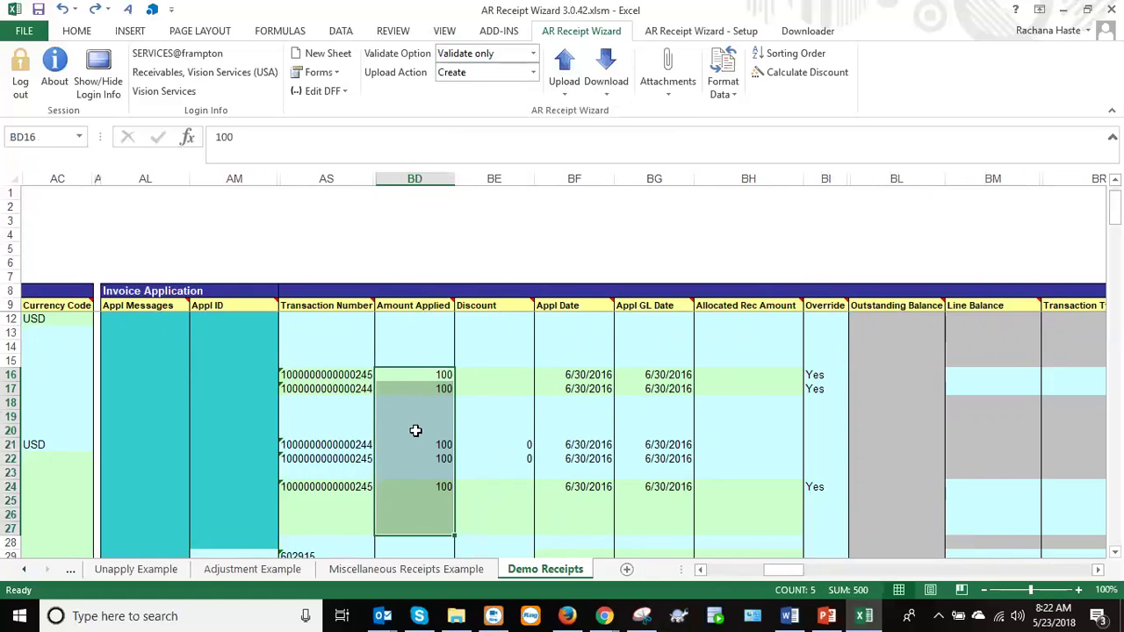
left_click(351, 374)
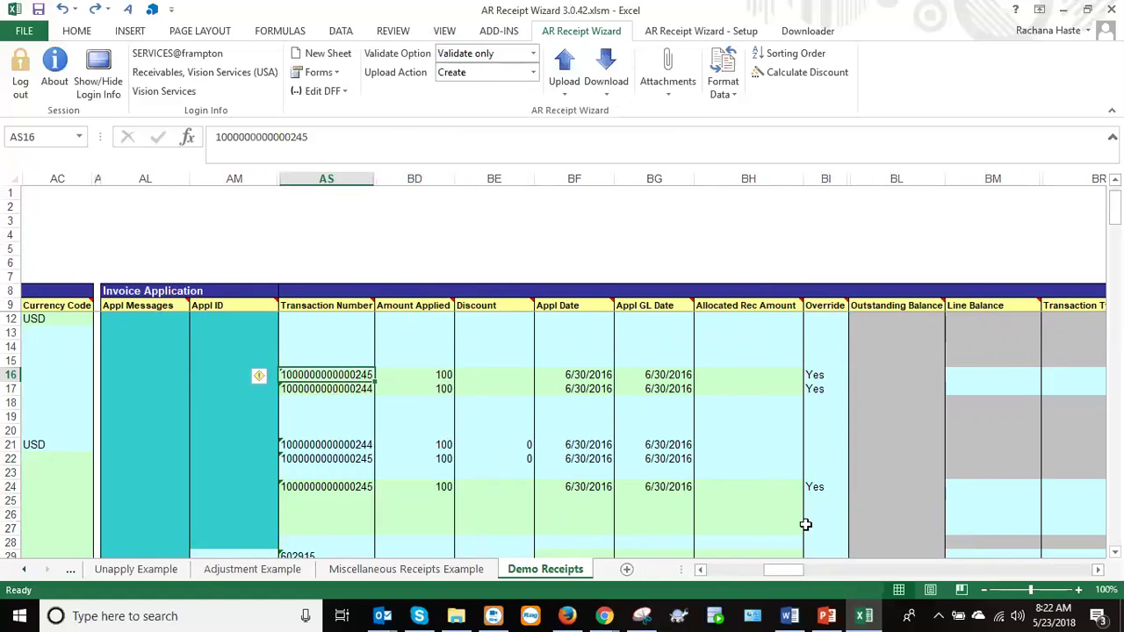
left_click_drag(784, 578, 747, 574)
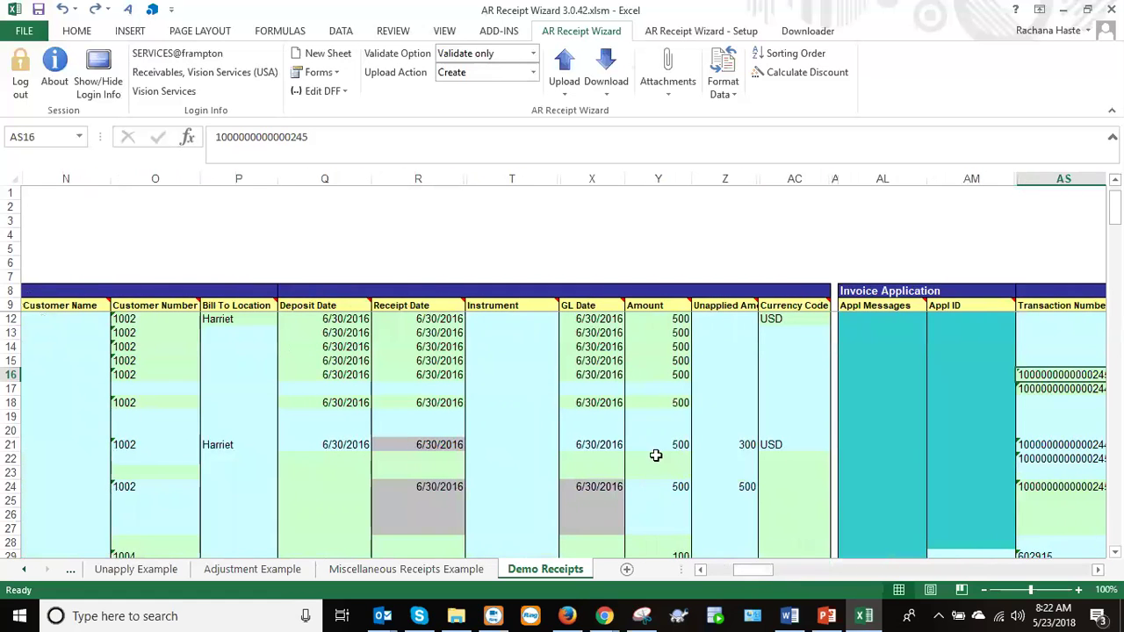
left_click_drag(1115, 210, 1114, 202)
left_click_drag(577, 346, 619, 447)
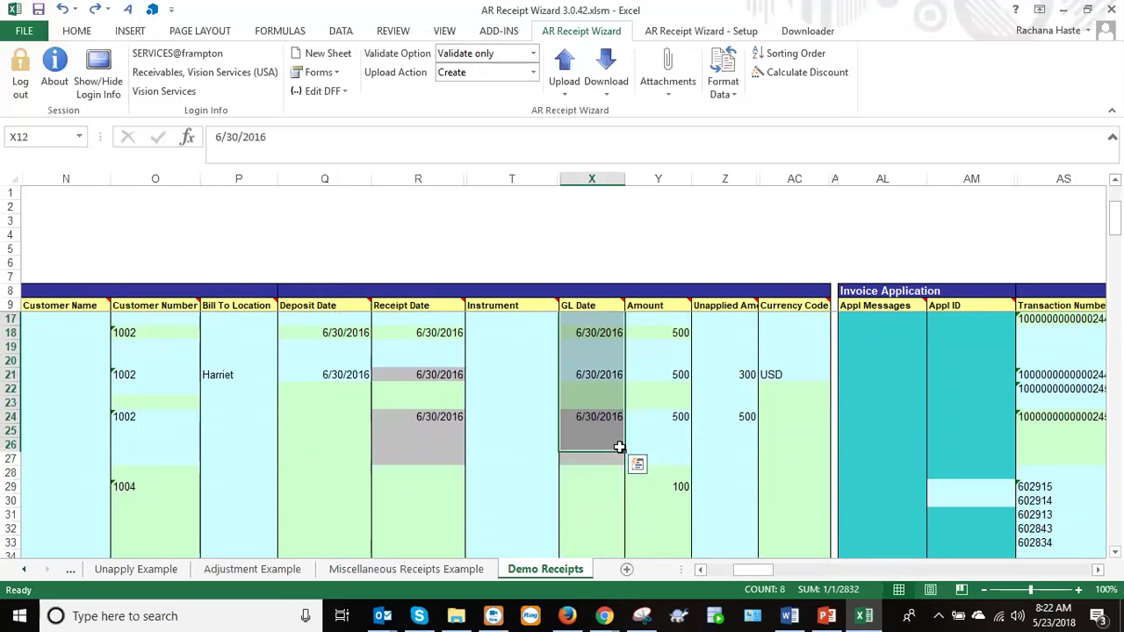
Validate the selected rows with Upload Selected and close the report showing 0 errors.
left_click(563, 83)
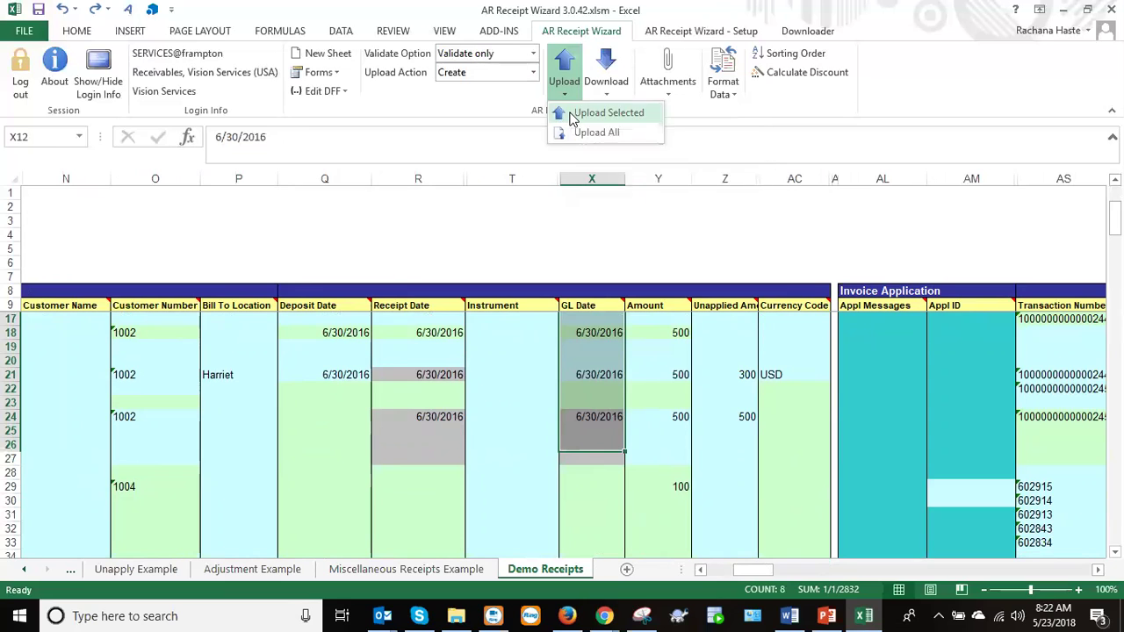
left_click(574, 115)
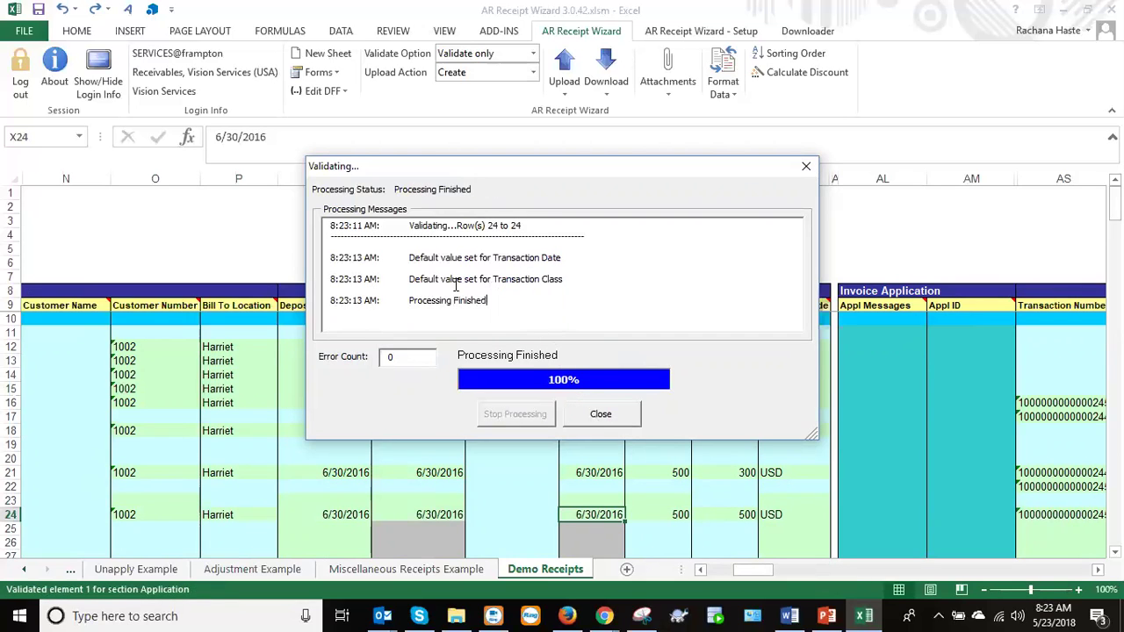
left_click(590, 410)
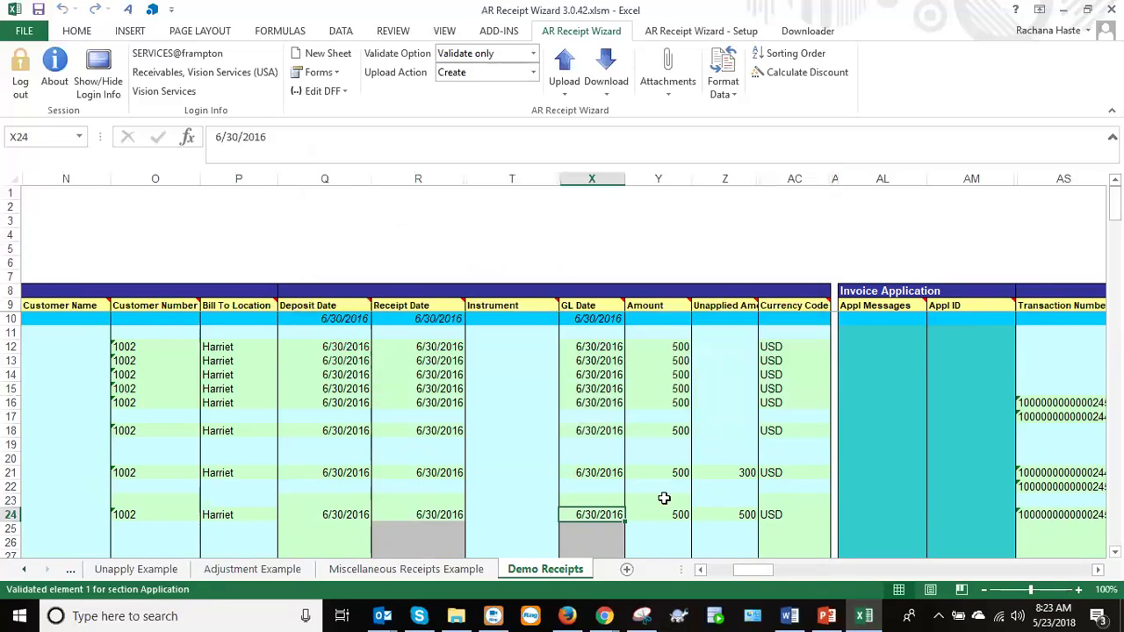
left_click_drag(760, 570, 812, 570)
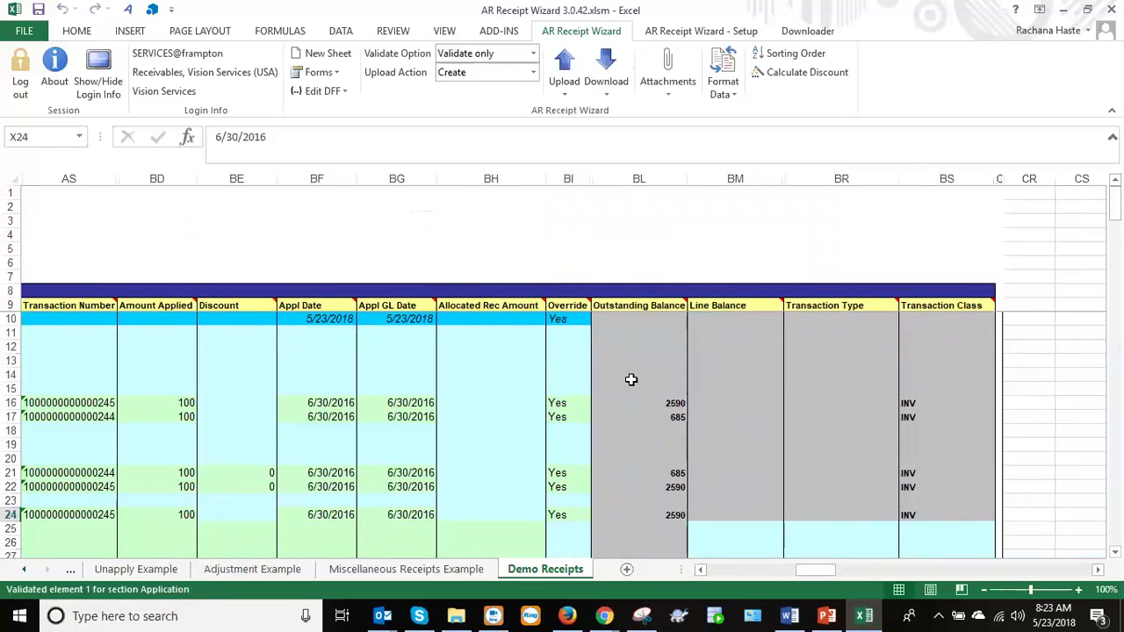
left_click(177, 402)
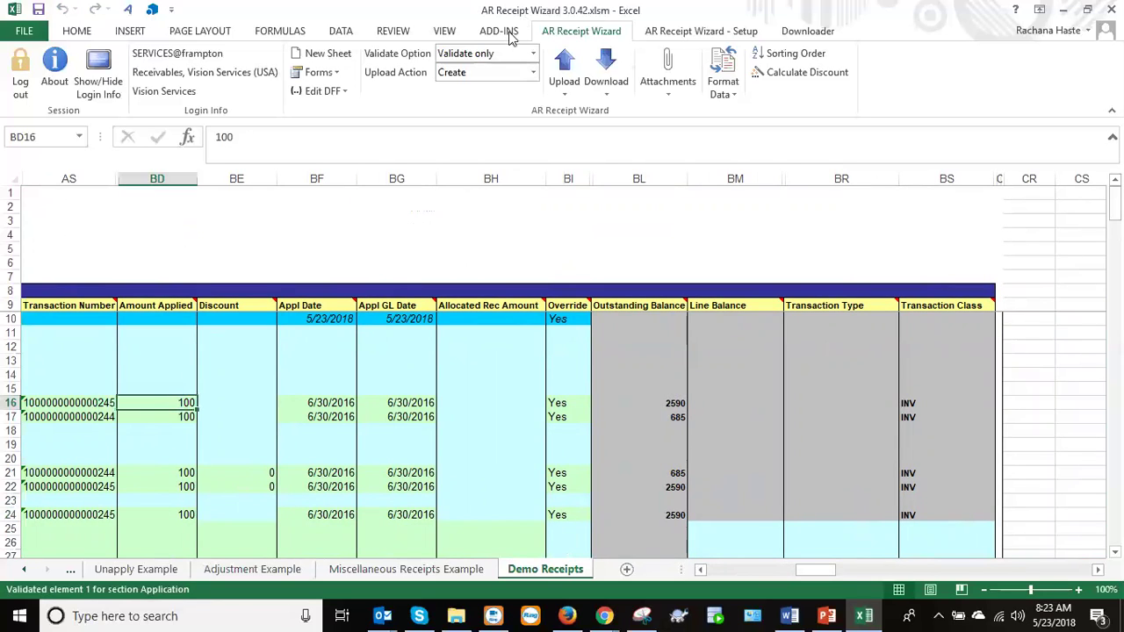
left_click(498, 54)
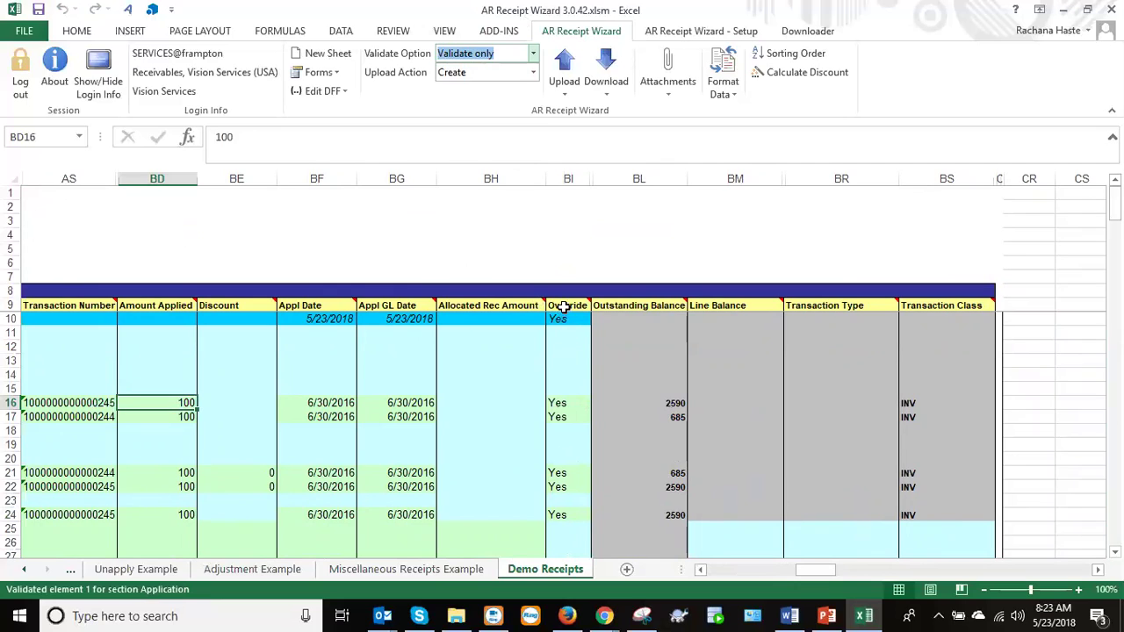
left_click(568, 173)
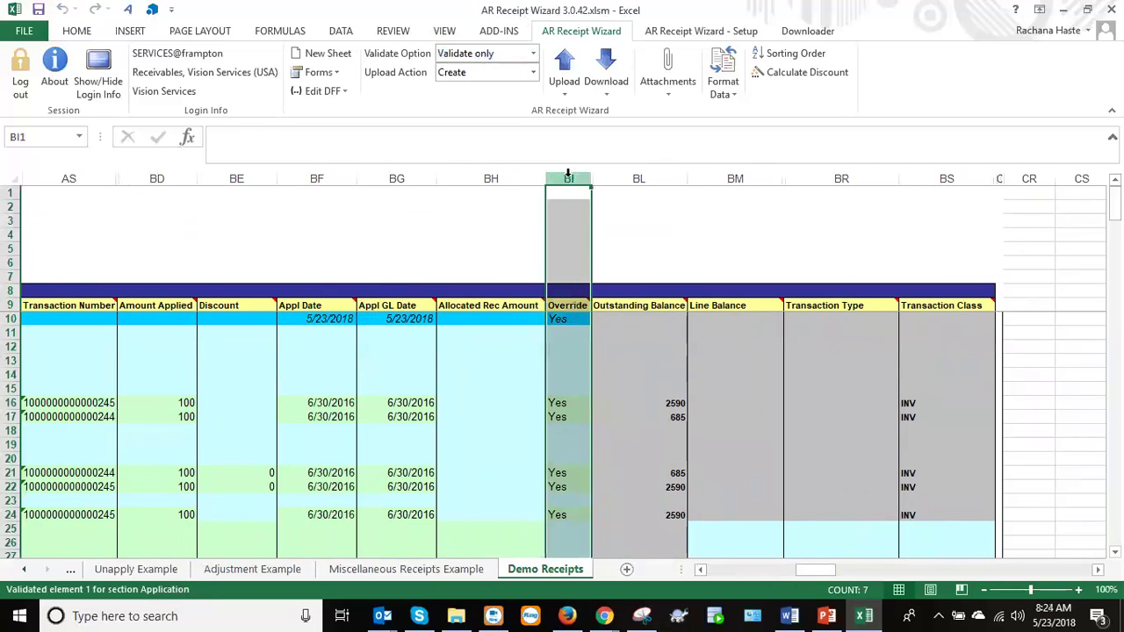
left_click(562, 401)
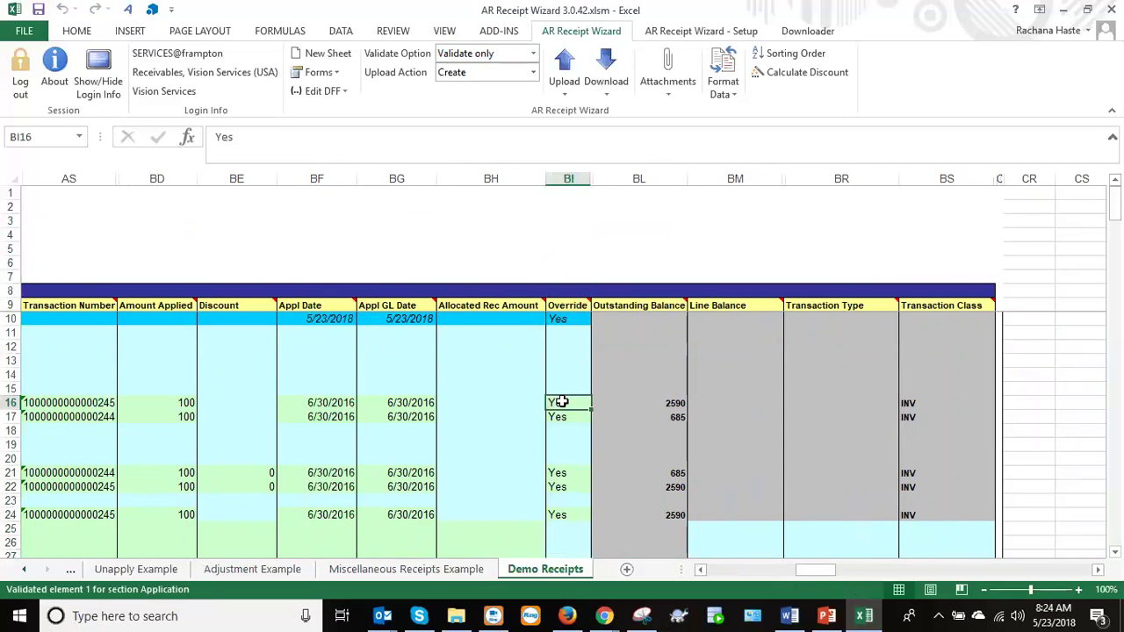
left_click(171, 402)
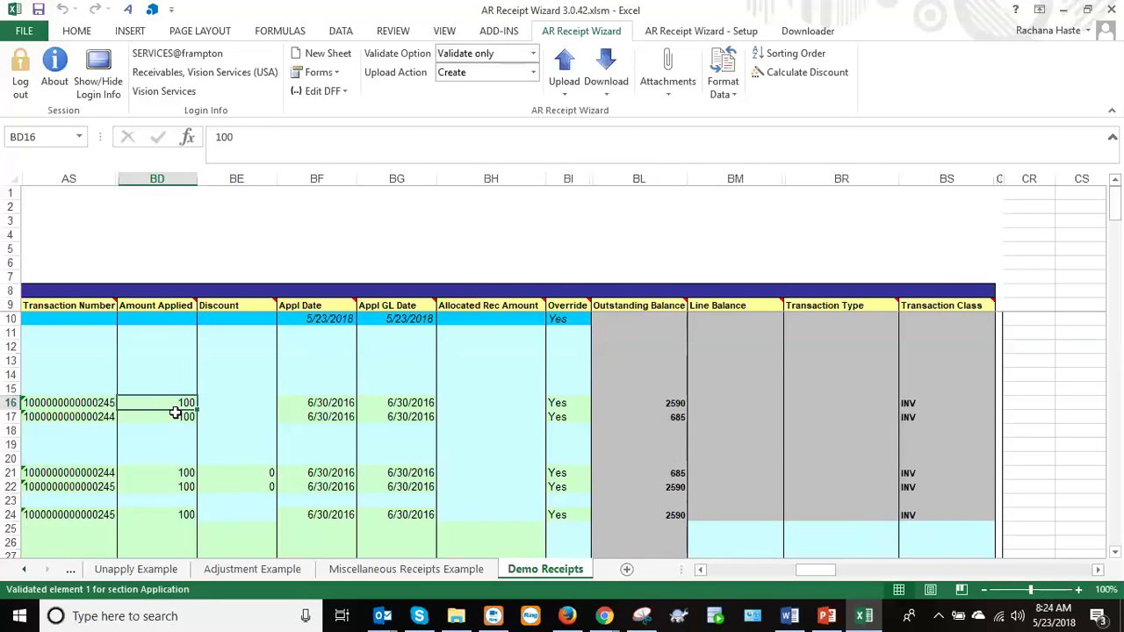
left_click(176, 414)
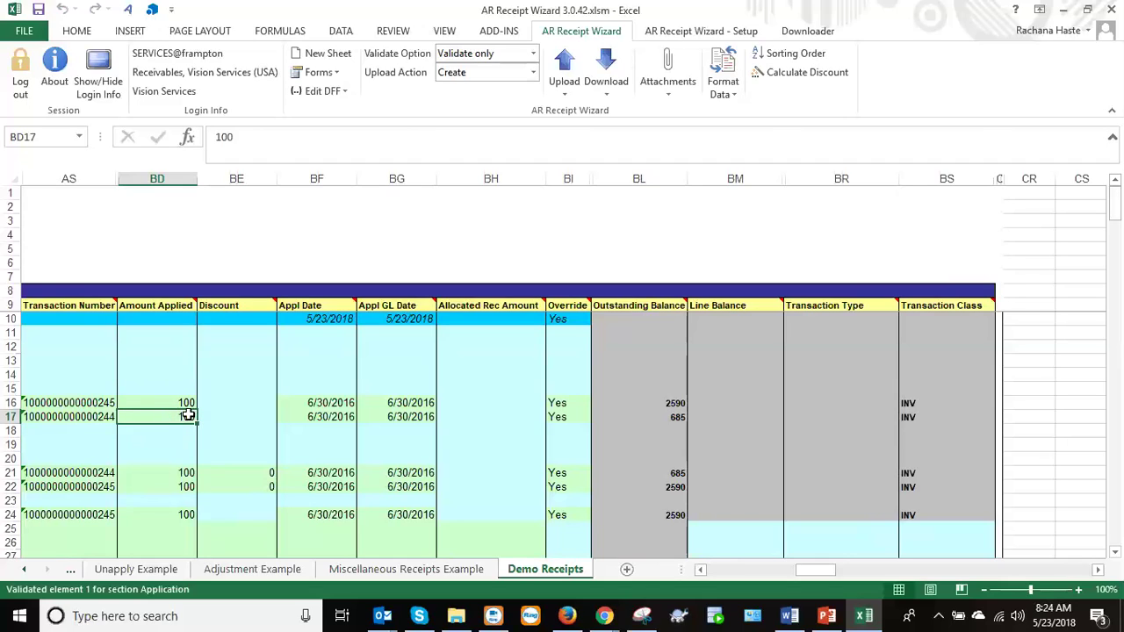
left_click(637, 403)
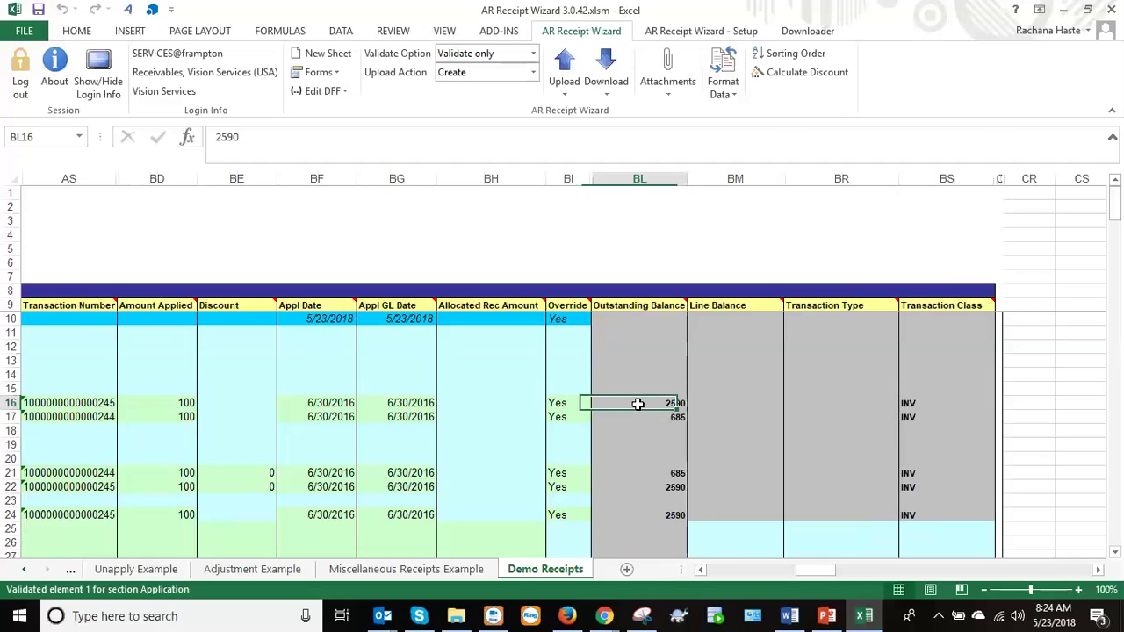
left_click(655, 415)
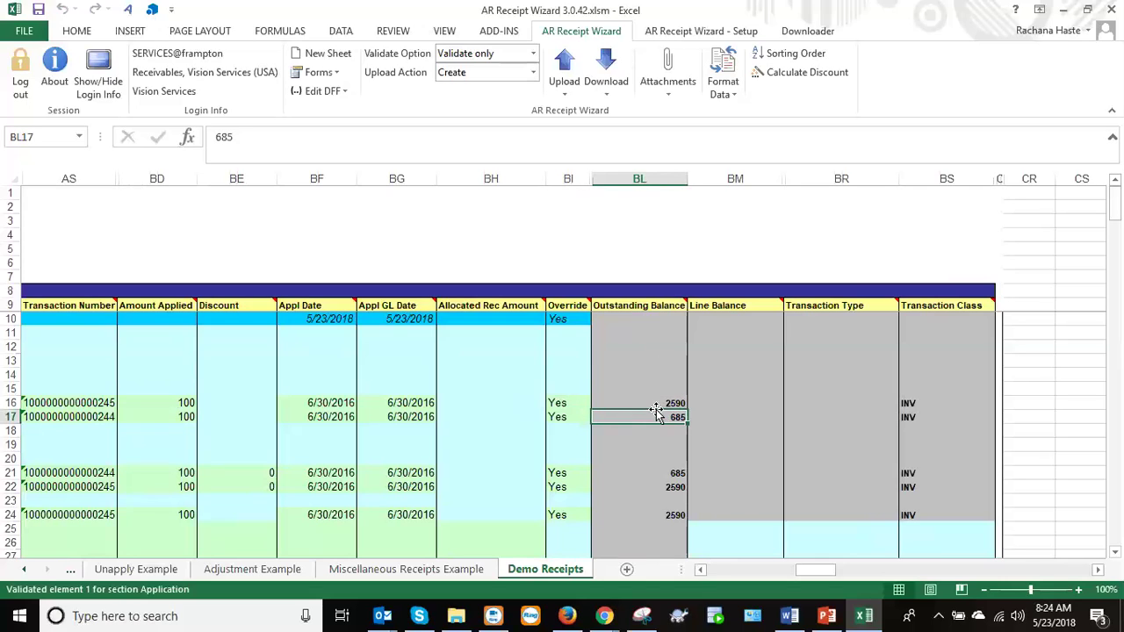
left_click(561, 403)
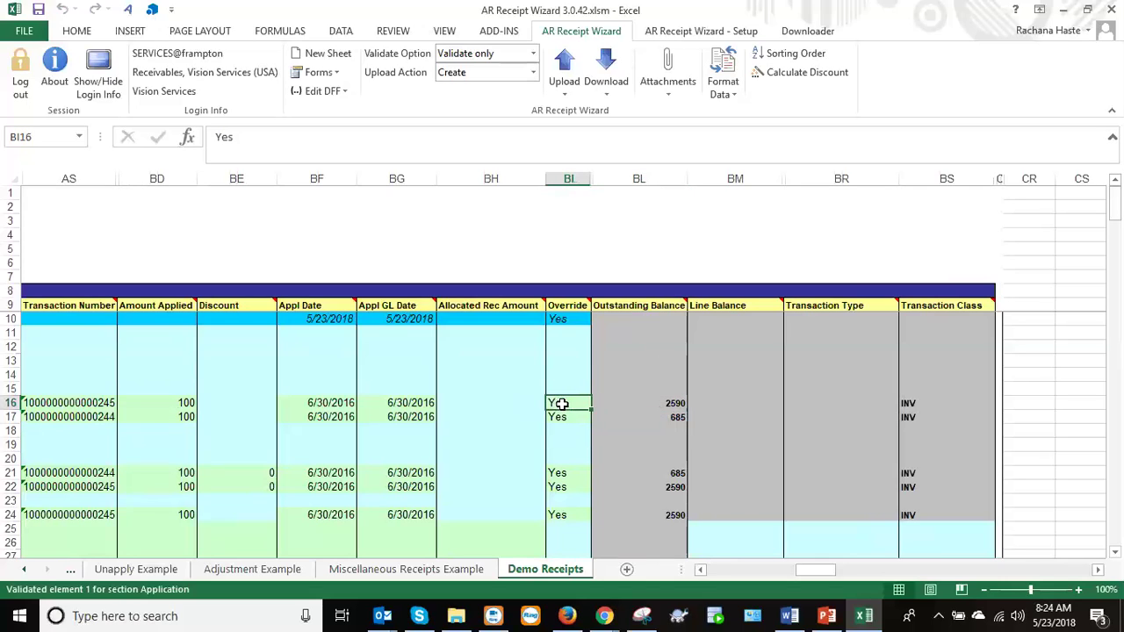
left_click(556, 319)
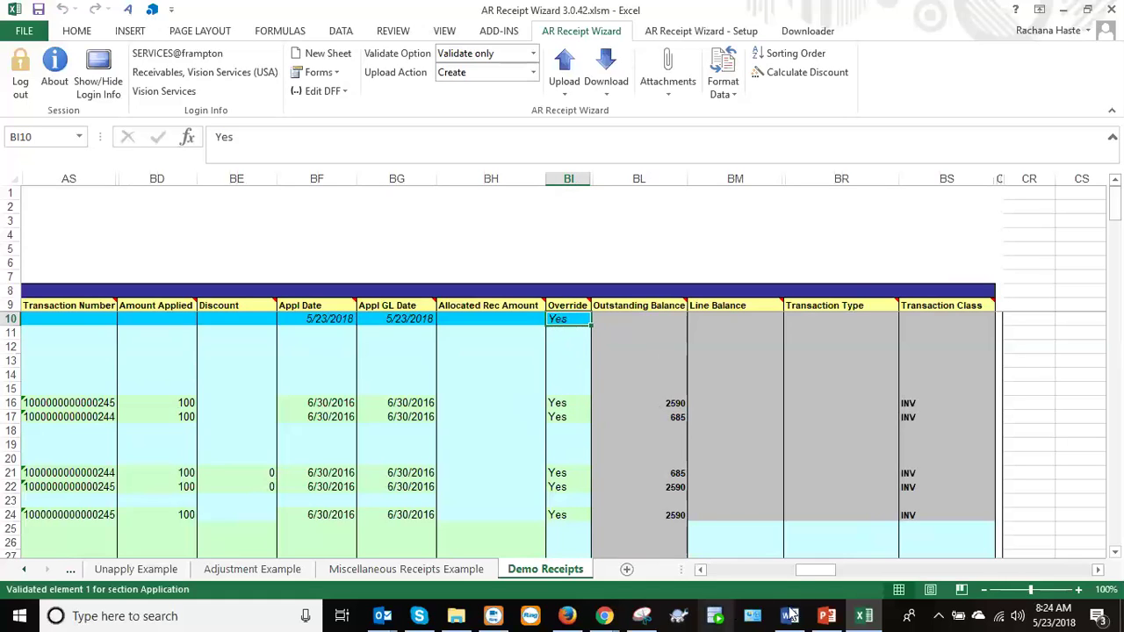
Delete Payment Method from receipts 1–5 and enter Check as the default in row 10.
left_click_drag(803, 573, 700, 571)
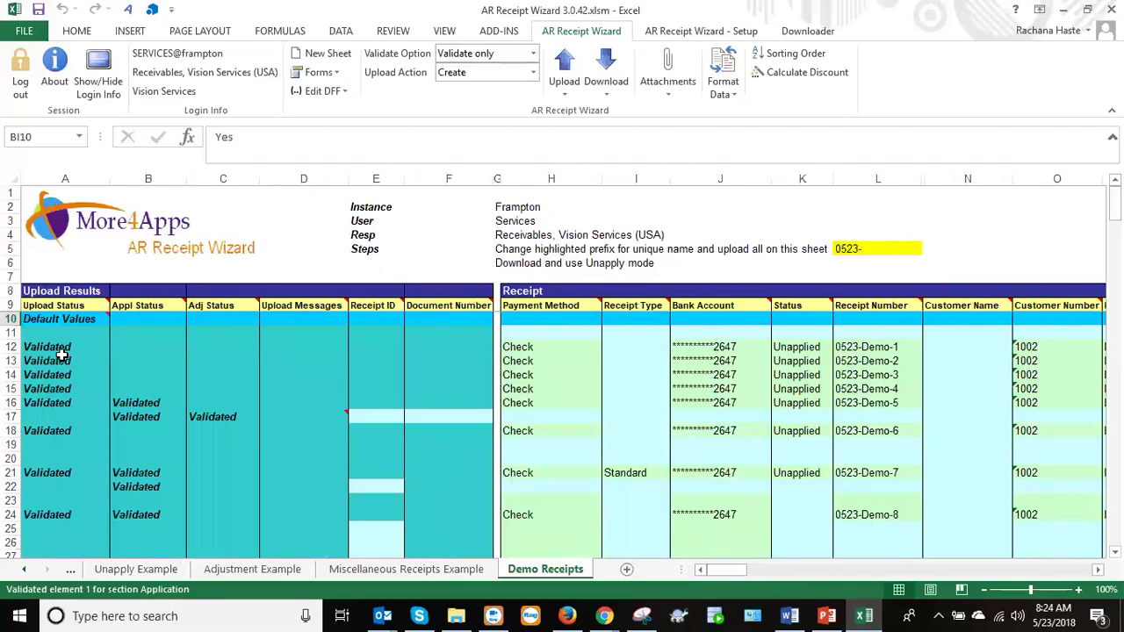
left_click(12, 318)
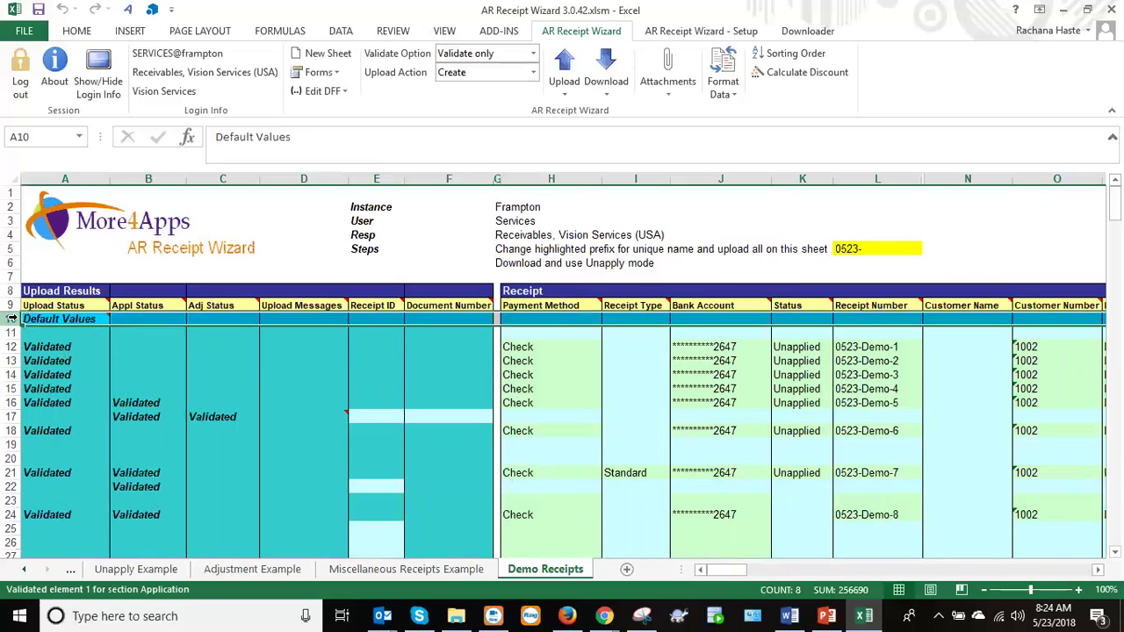
left_click_drag(527, 346, 525, 403)
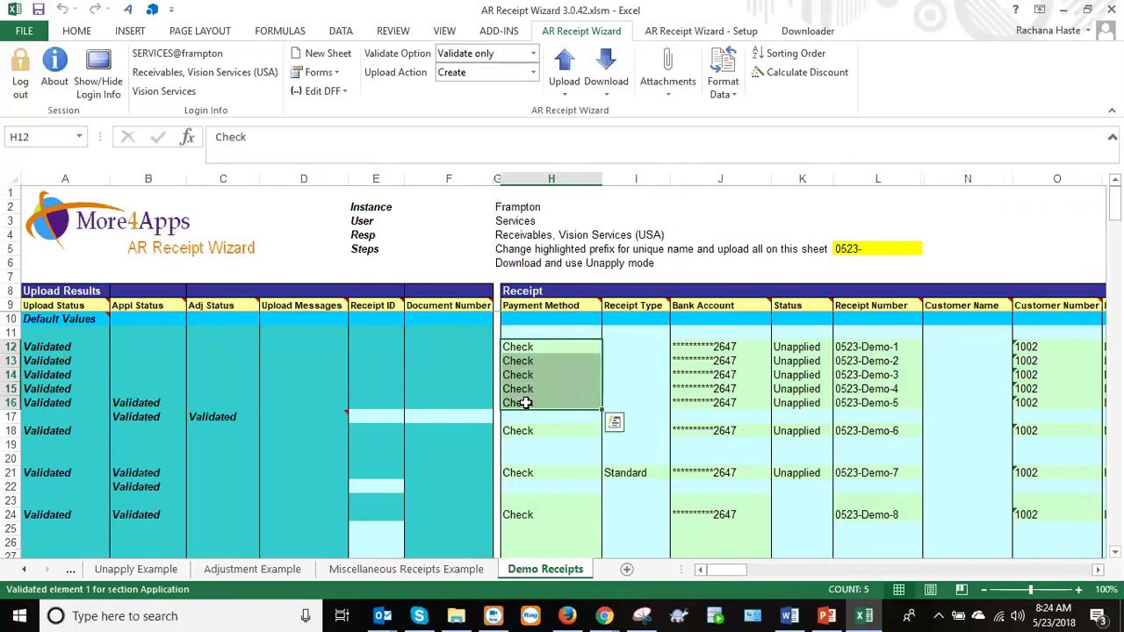
key("Delete")
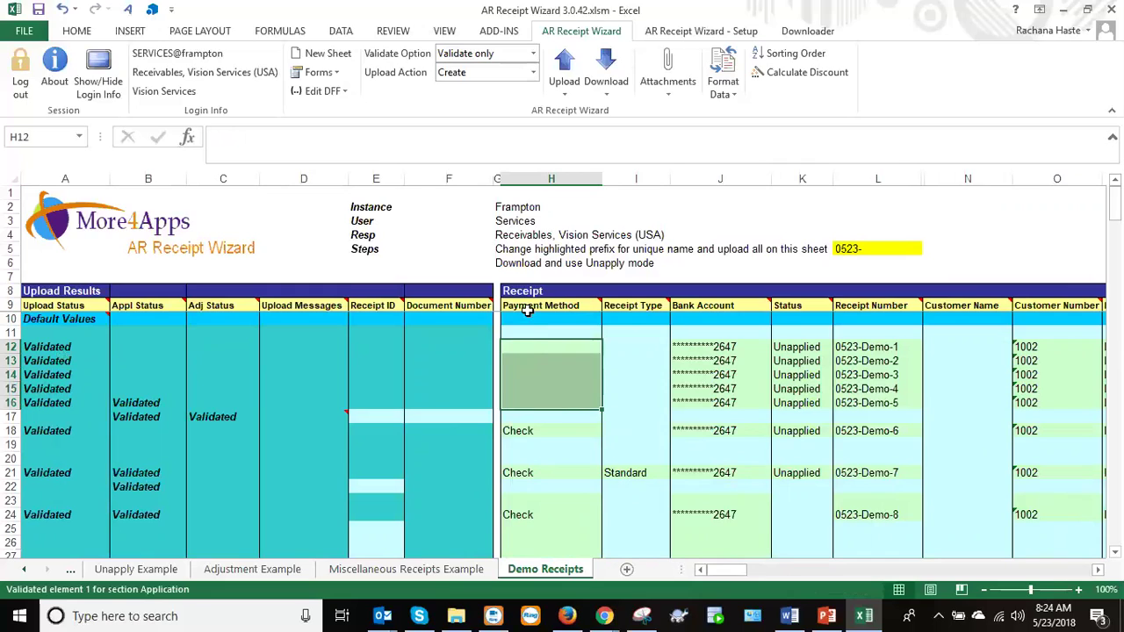
left_click(527, 319)
type("Check")
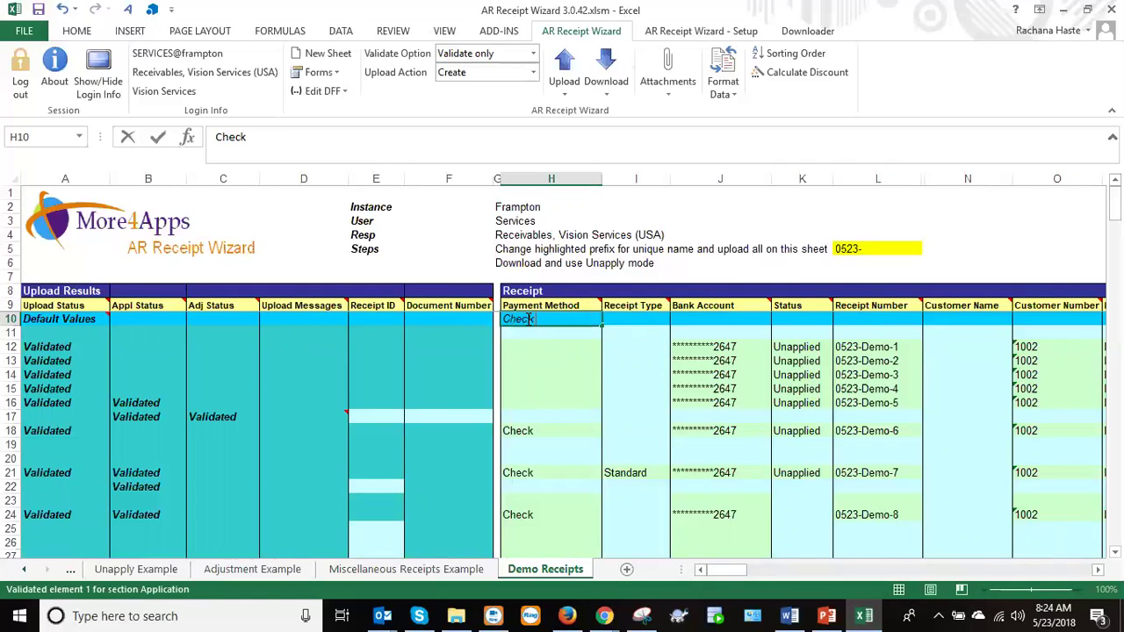
key("Return")
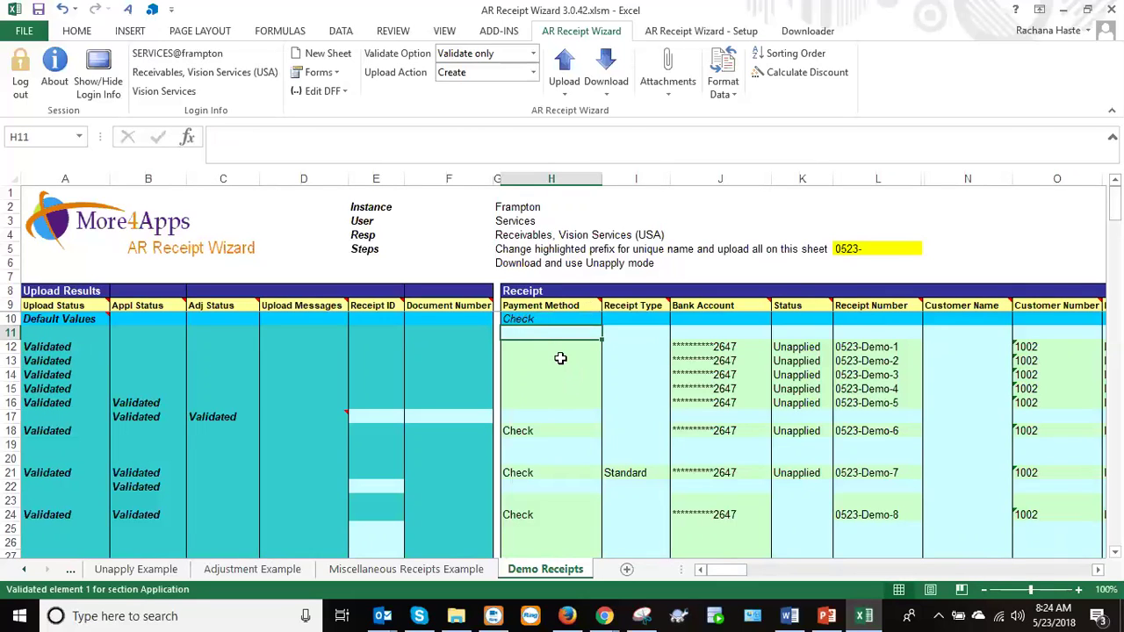
left_click(558, 350)
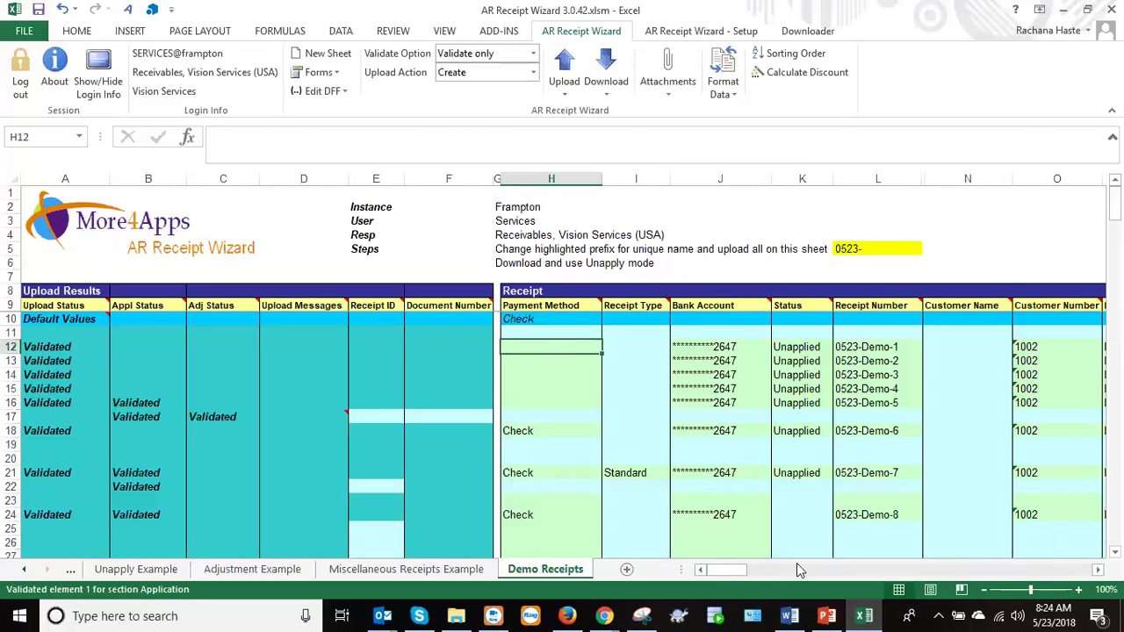
left_click_drag(736, 571, 792, 570)
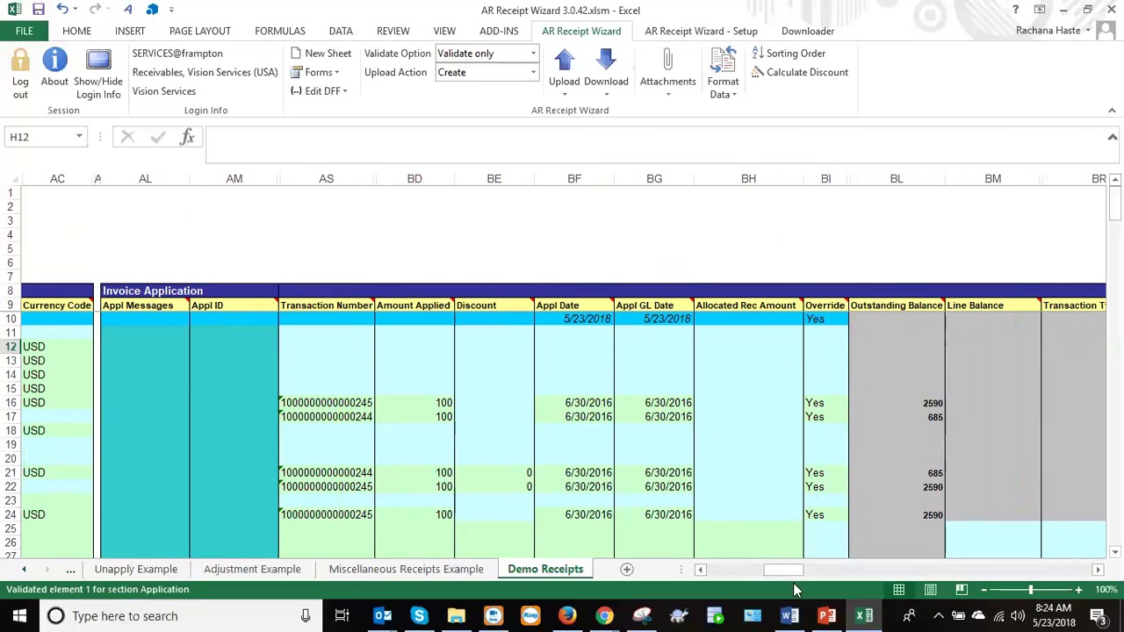
left_click_drag(779, 574, 784, 575)
left_click_drag(785, 571, 799, 571)
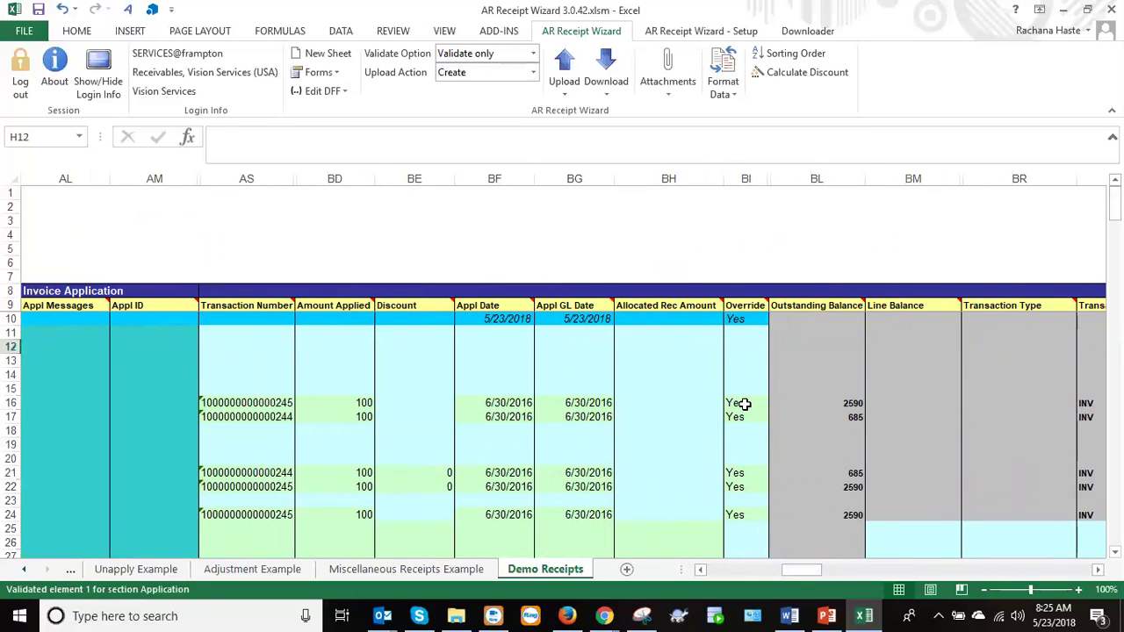
left_click(745, 404)
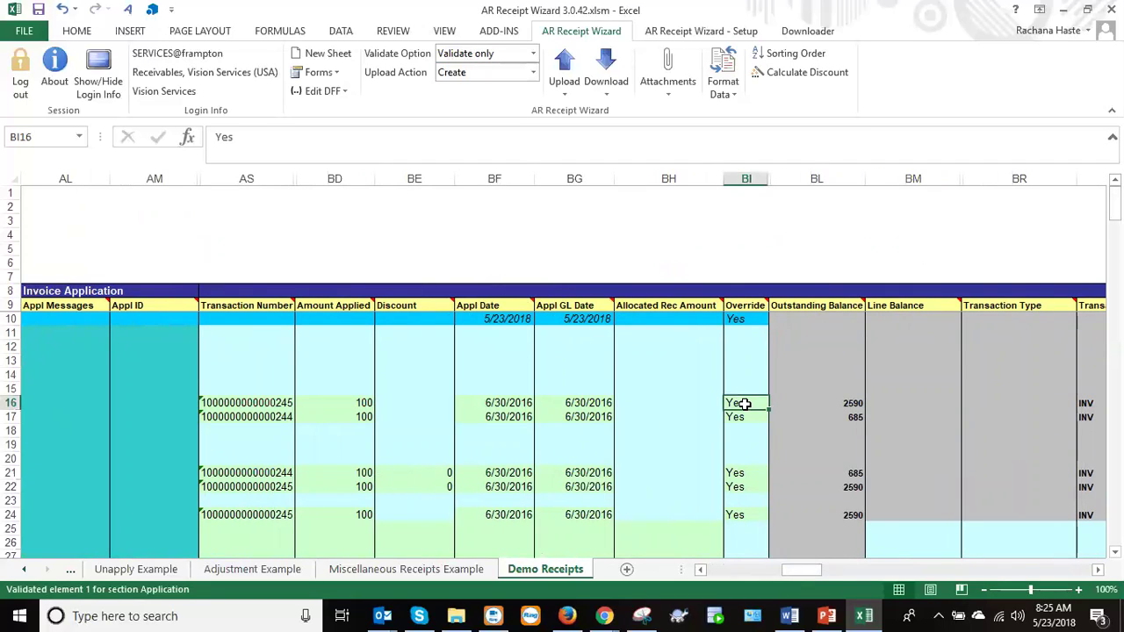
left_click(739, 513)
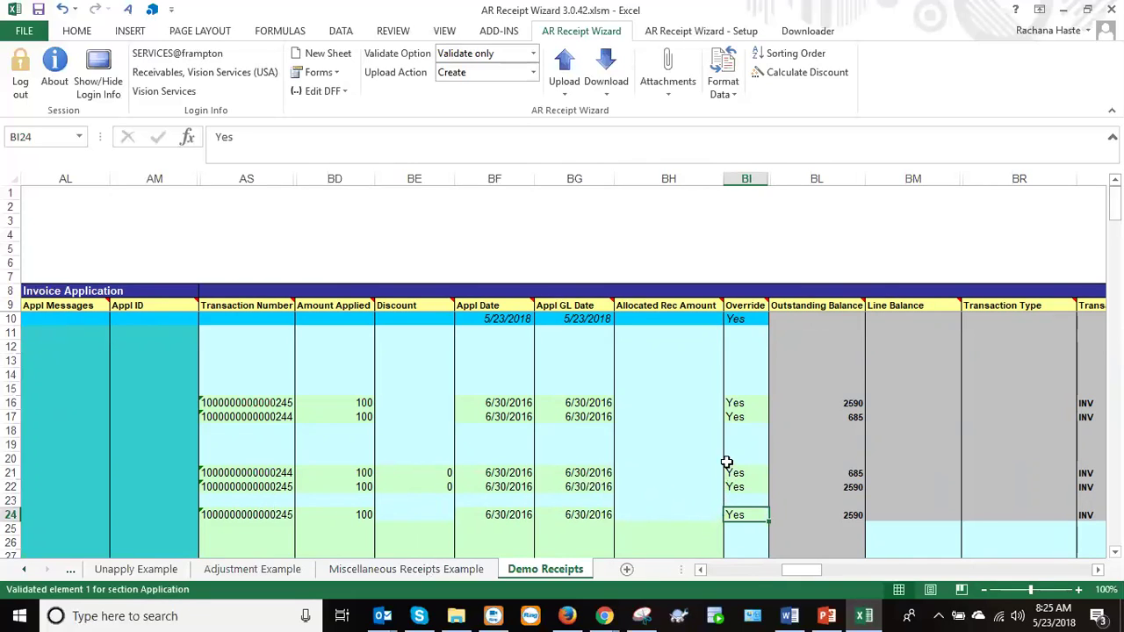
type("No")
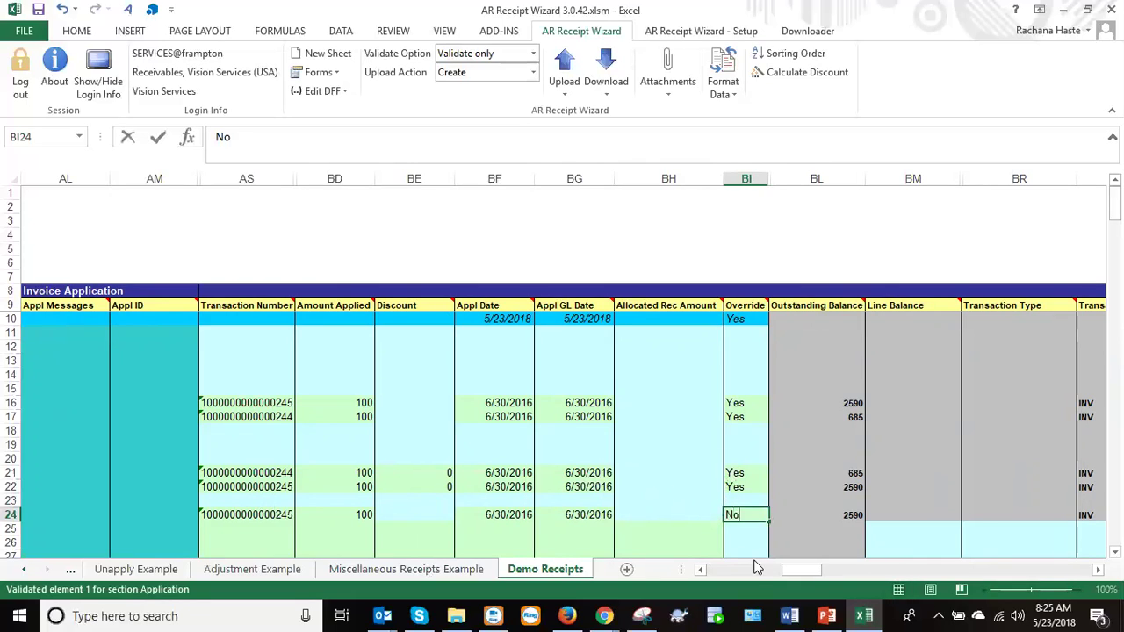
key("Tab")
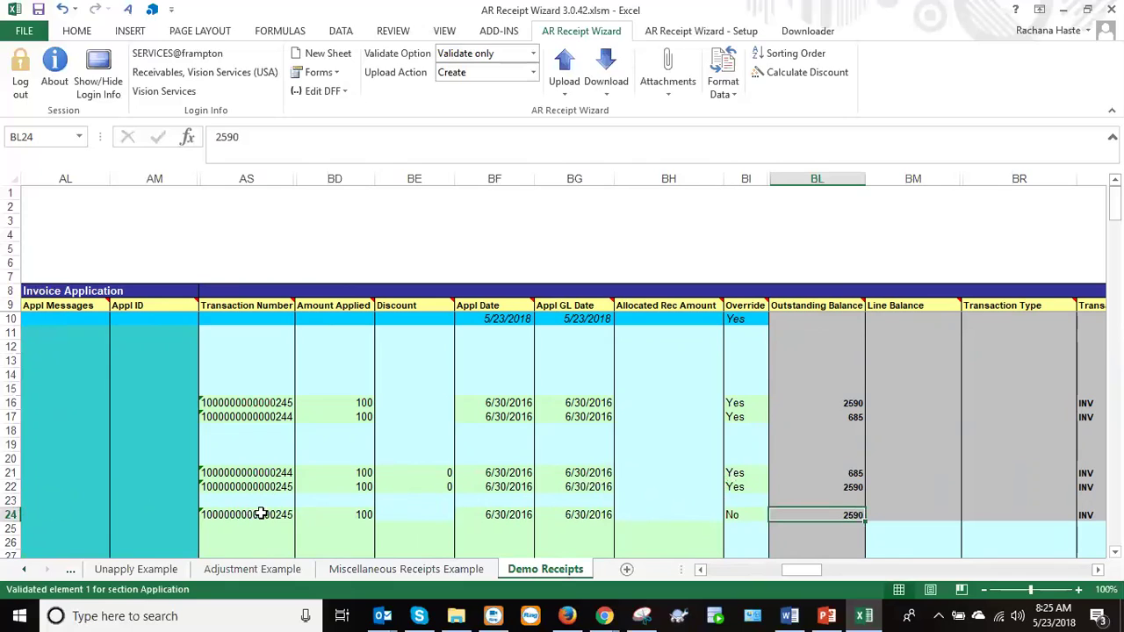
left_click(735, 514)
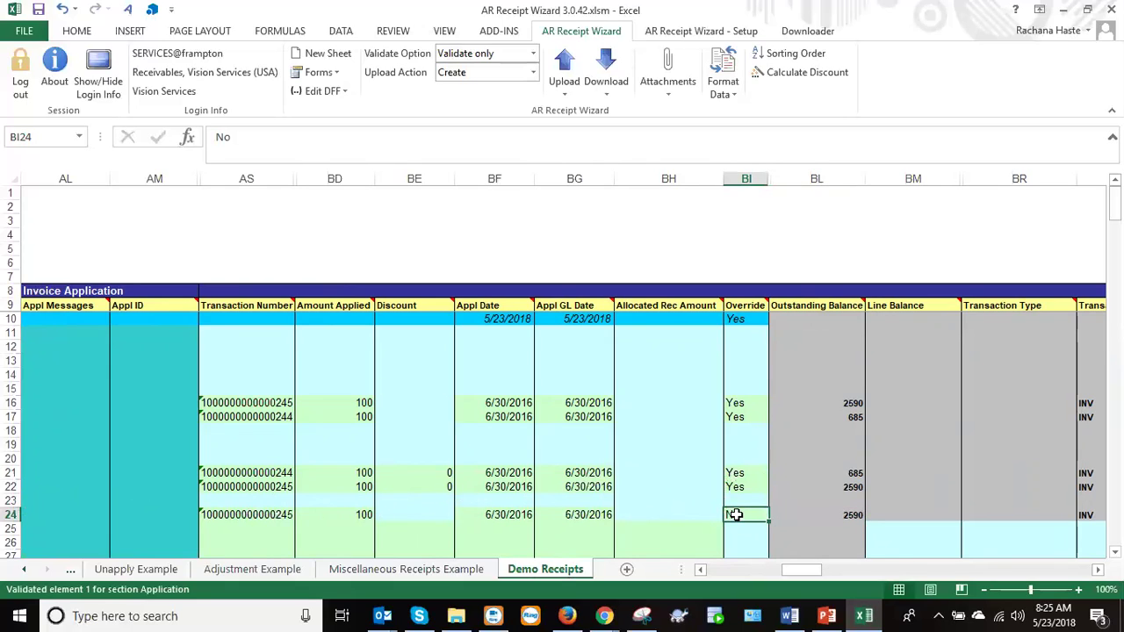
type("Yes")
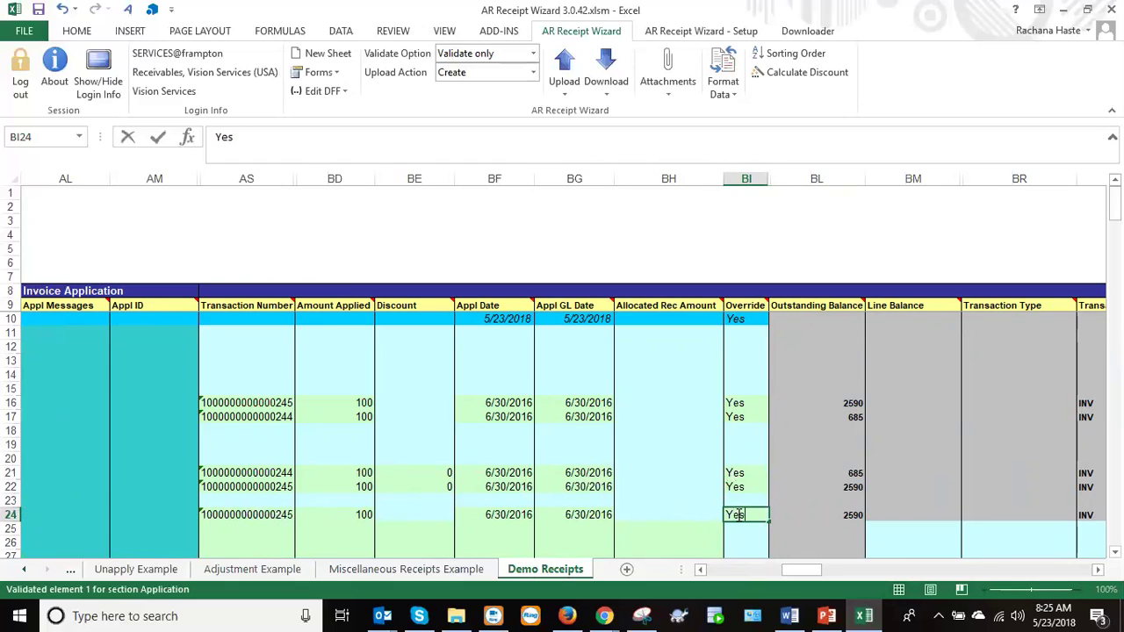
key("Tab")
left_click(734, 515)
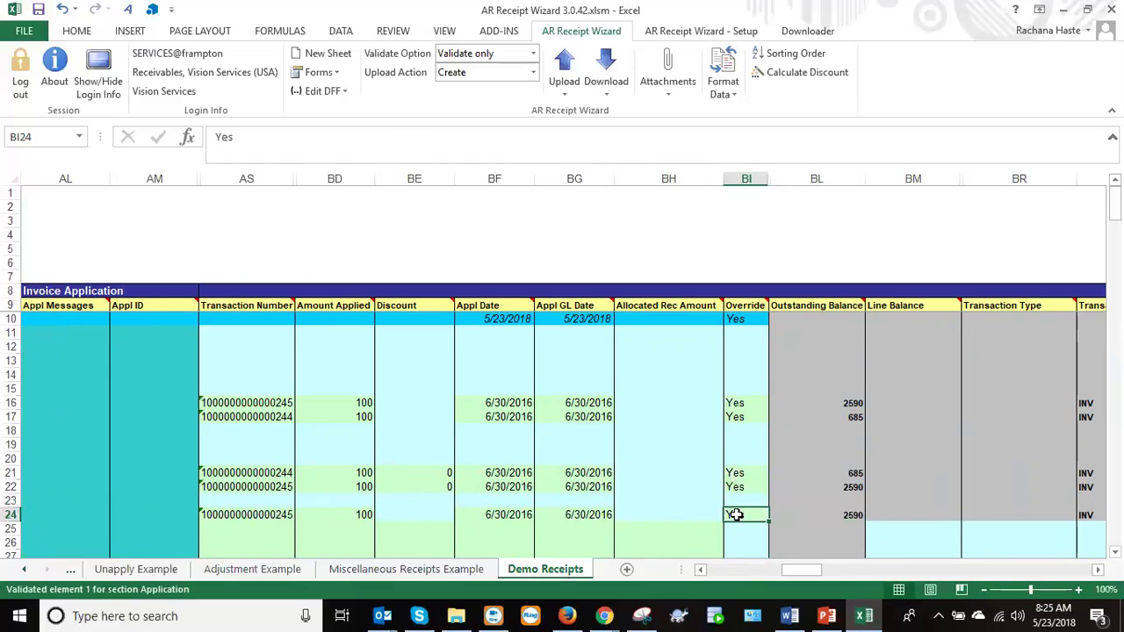
left_click_drag(796, 569, 707, 571)
Switch Validate Option to Validate and Upload, then upload the selected rows 12–24.
left_click(721, 347)
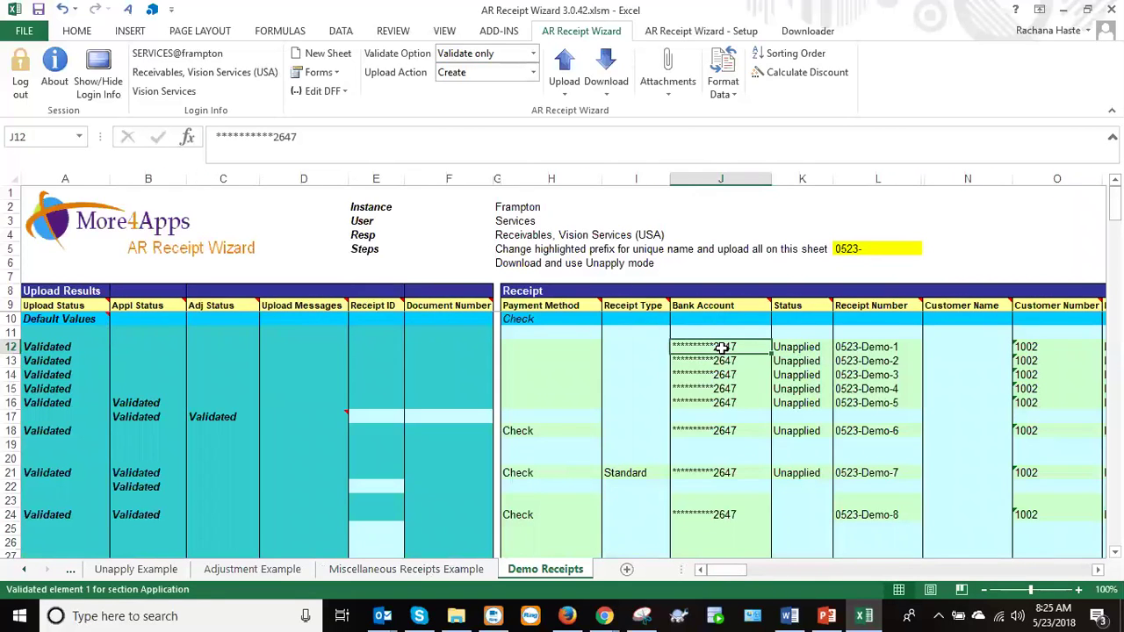
left_click(533, 54)
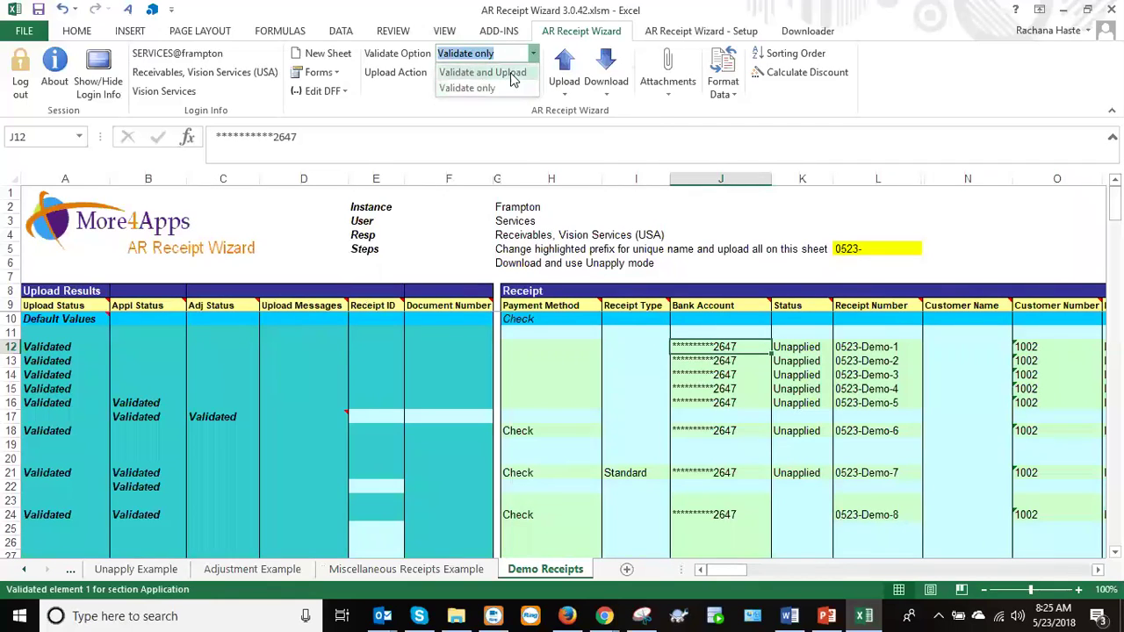
left_click(514, 78)
left_click_drag(707, 346, 706, 515)
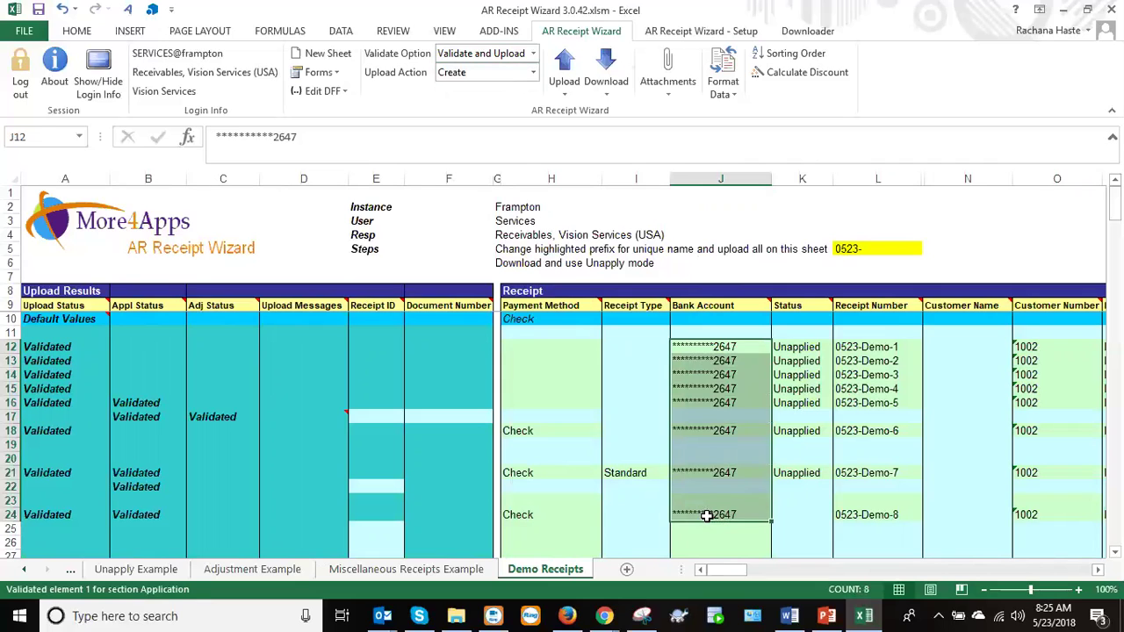
left_click(563, 77)
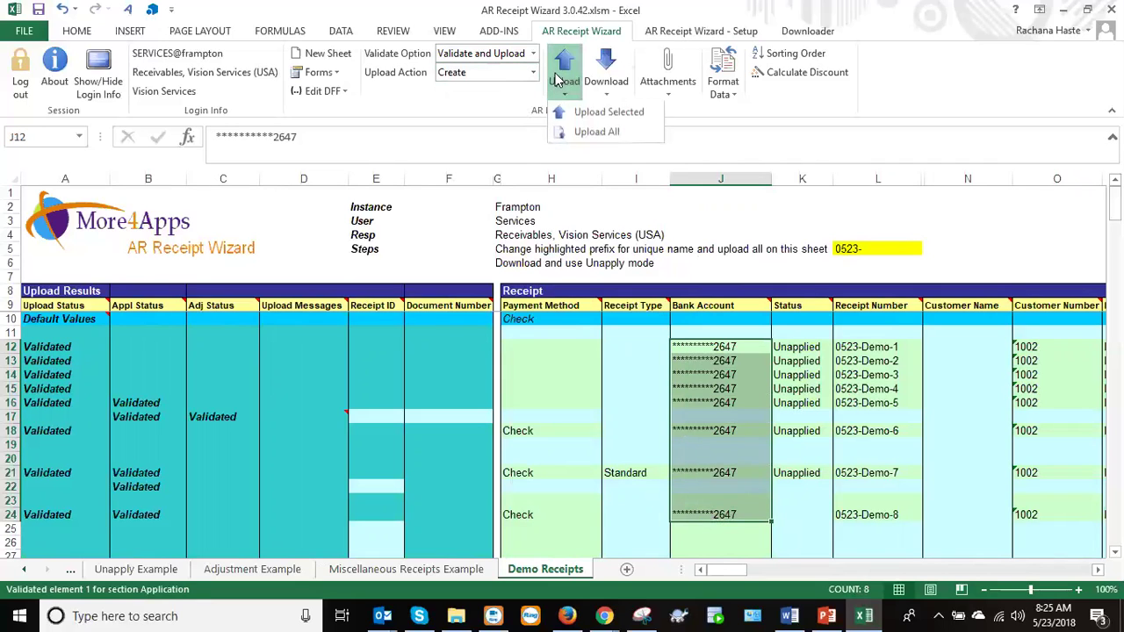
left_click(608, 115)
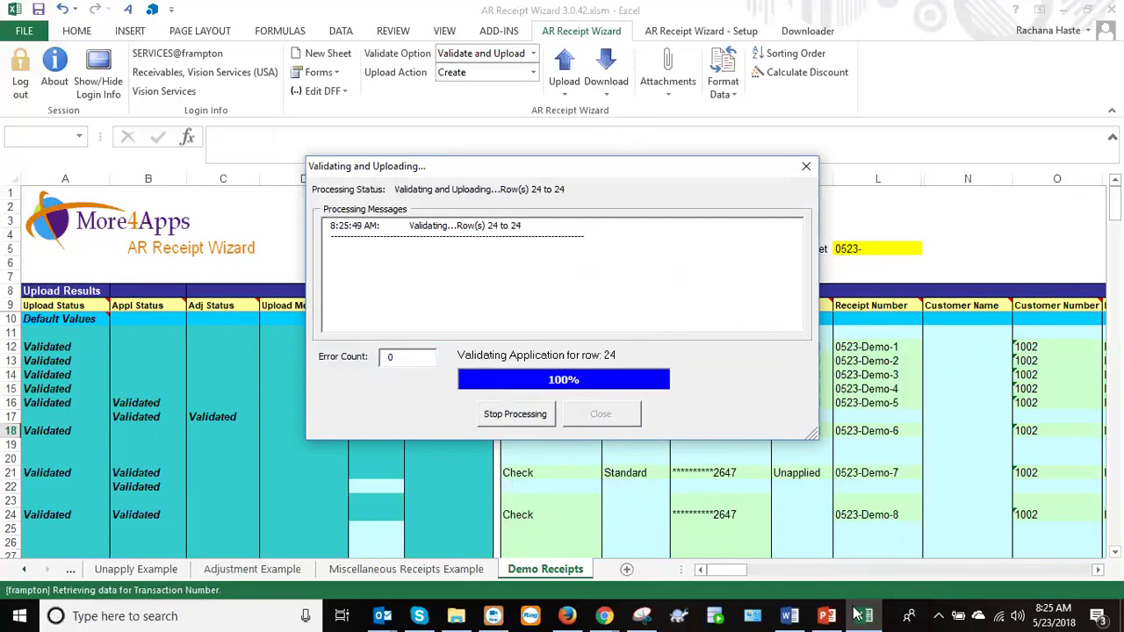
In PowerPoint, highlight the apply/unapply and download open transactions bullets, then return to Excel.
left_click(827, 615)
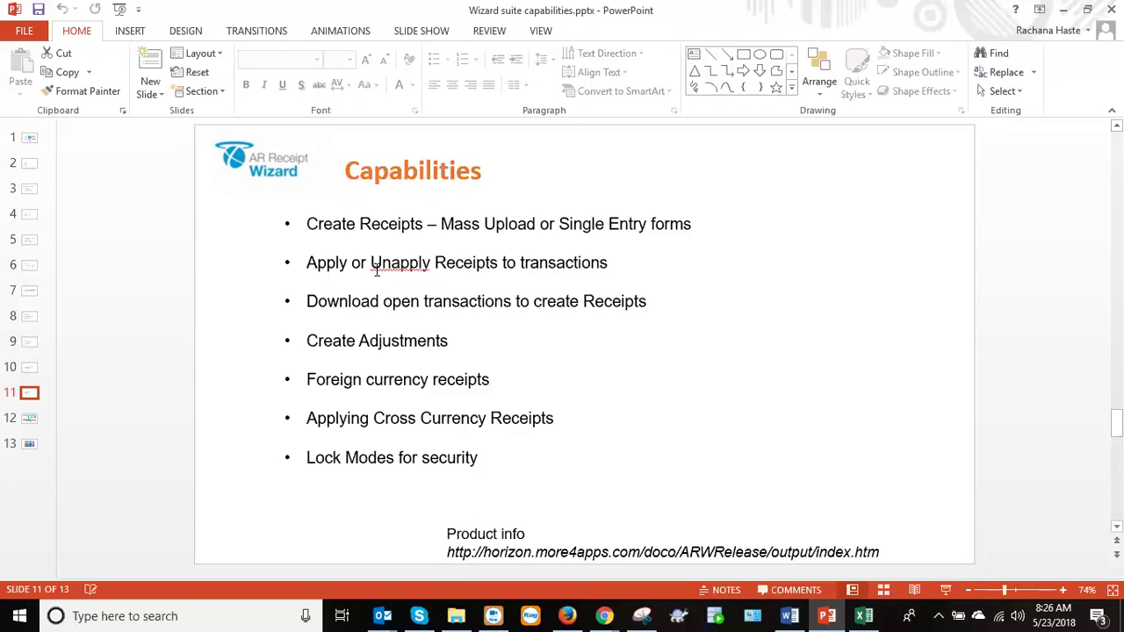
double_click(376, 270)
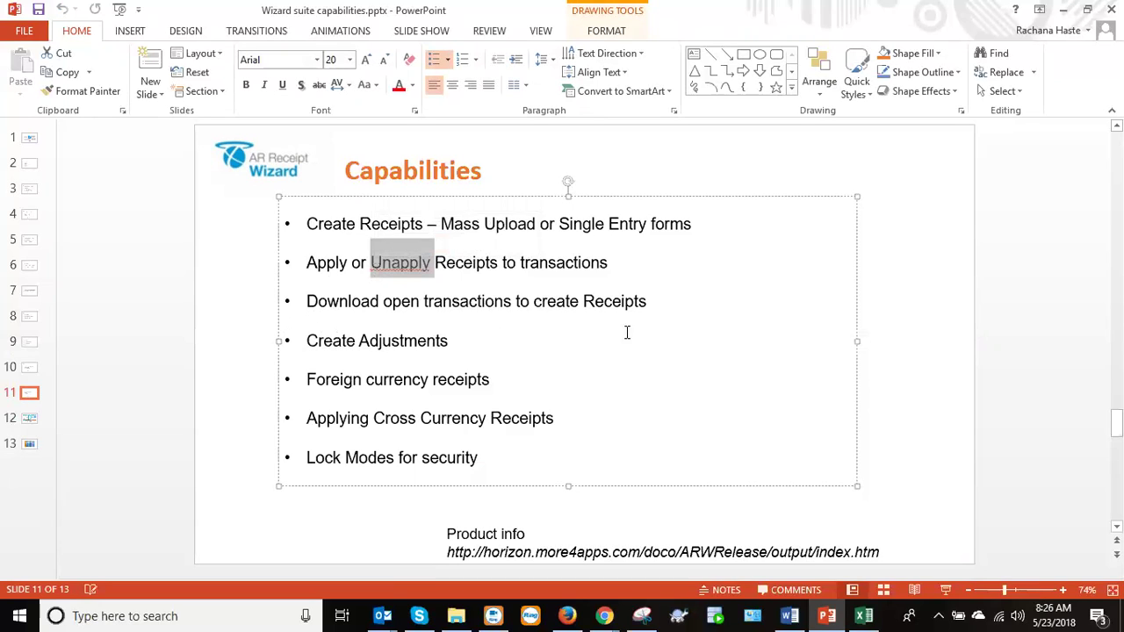
left_click_drag(664, 302, 327, 264)
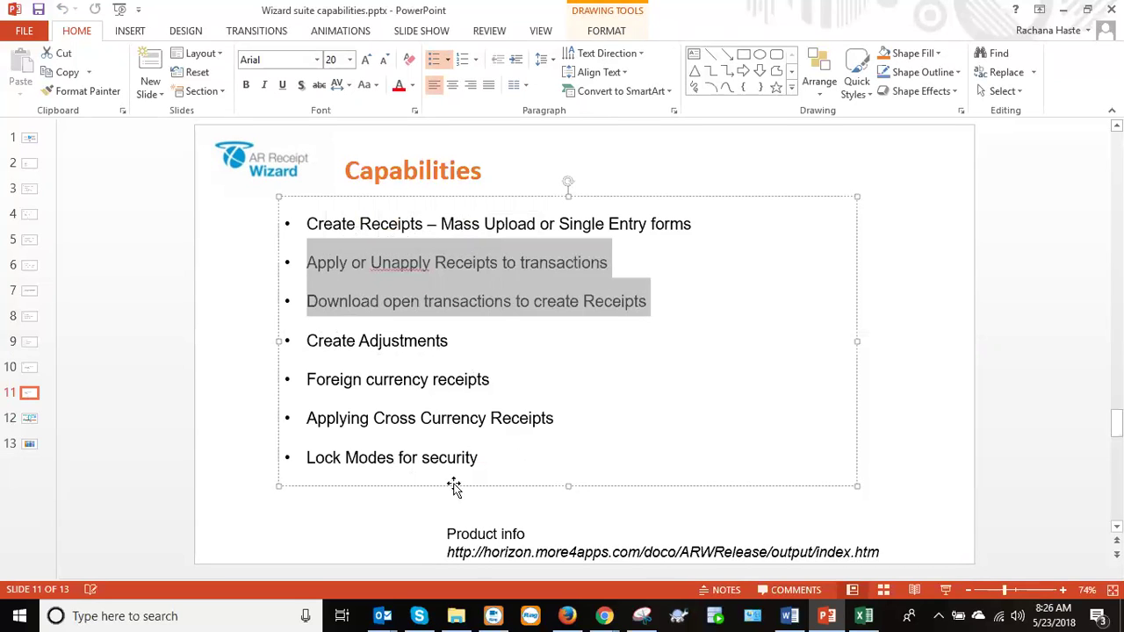
left_click(828, 616)
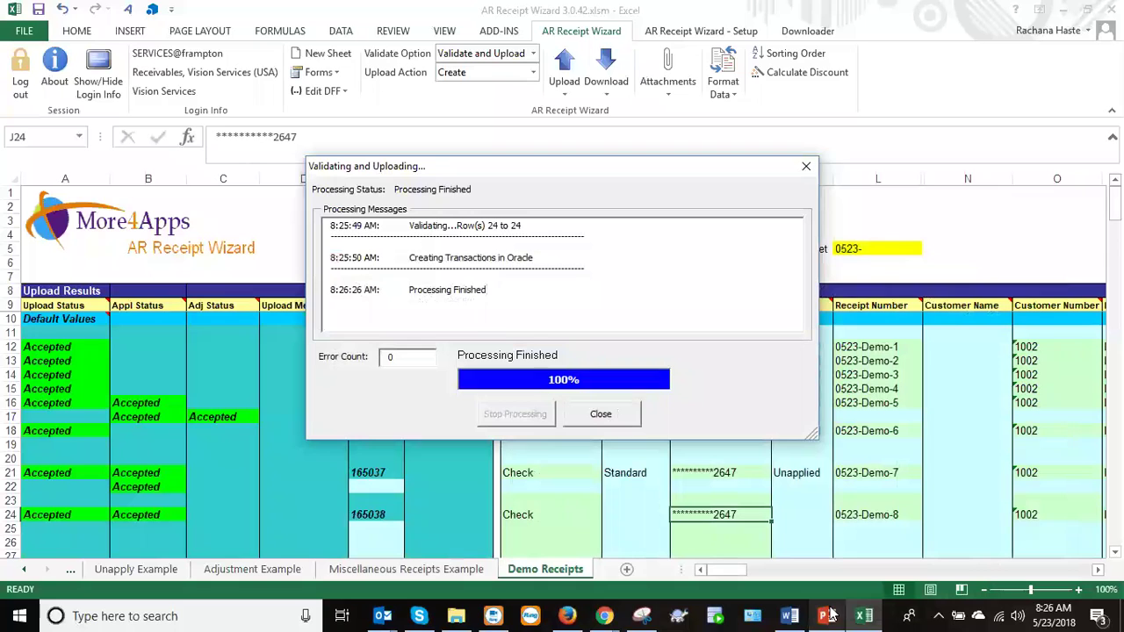
Close the upload report and review the Receipt Number cells of rows 12–24.
left_click(600, 414)
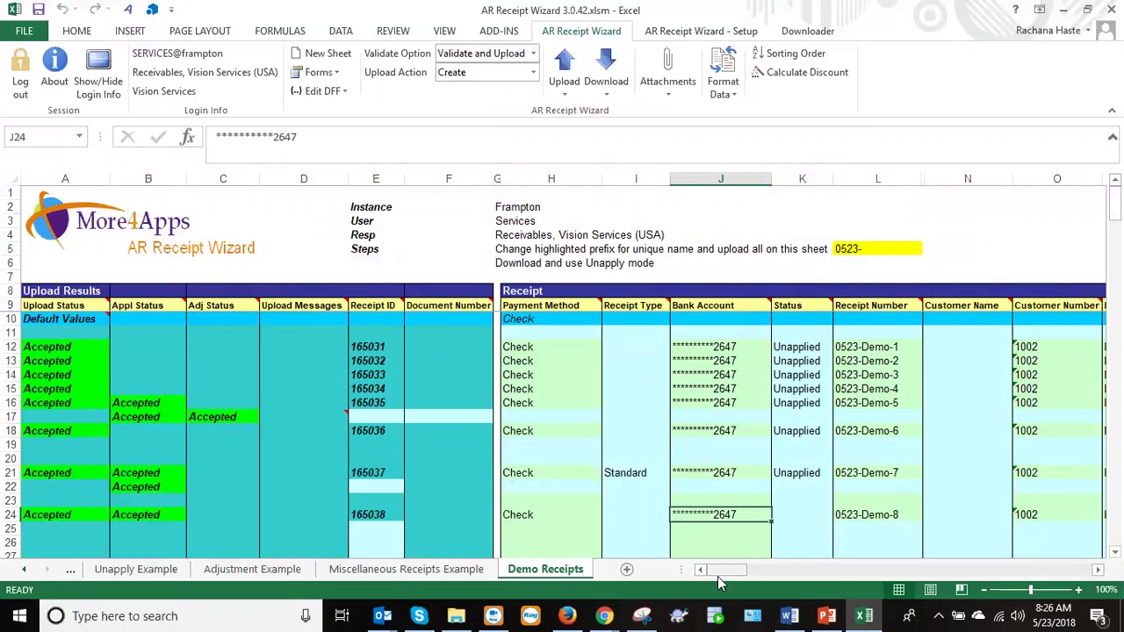
left_click_drag(726, 573, 732, 573)
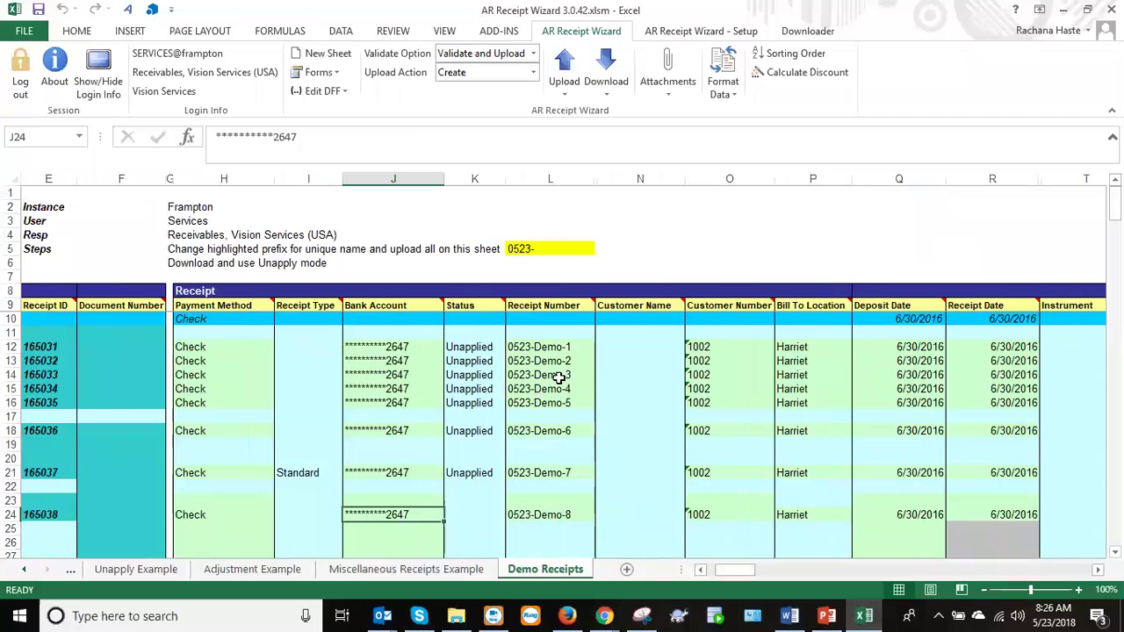
left_click_drag(549, 343, 555, 525)
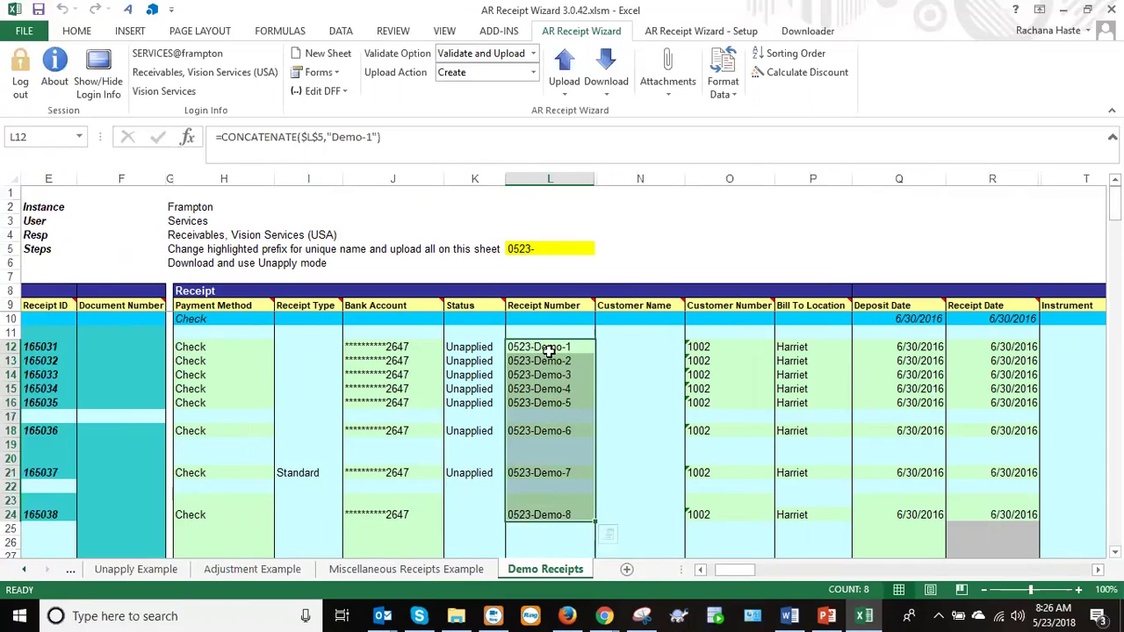
left_click_drag(1114, 203, 1114, 239)
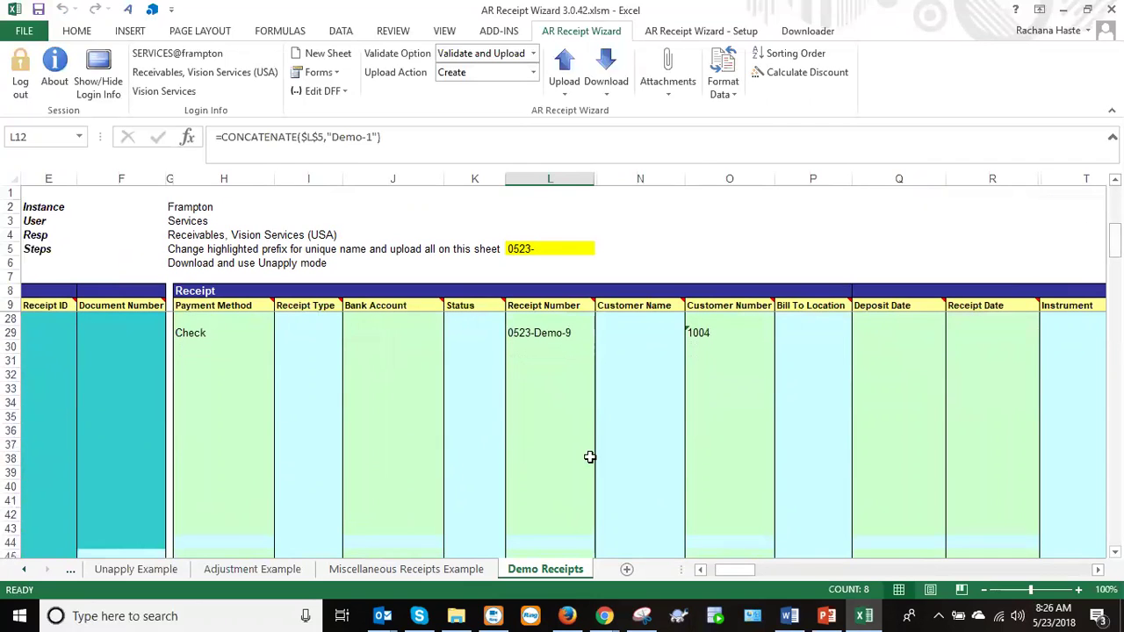
left_click(544, 484)
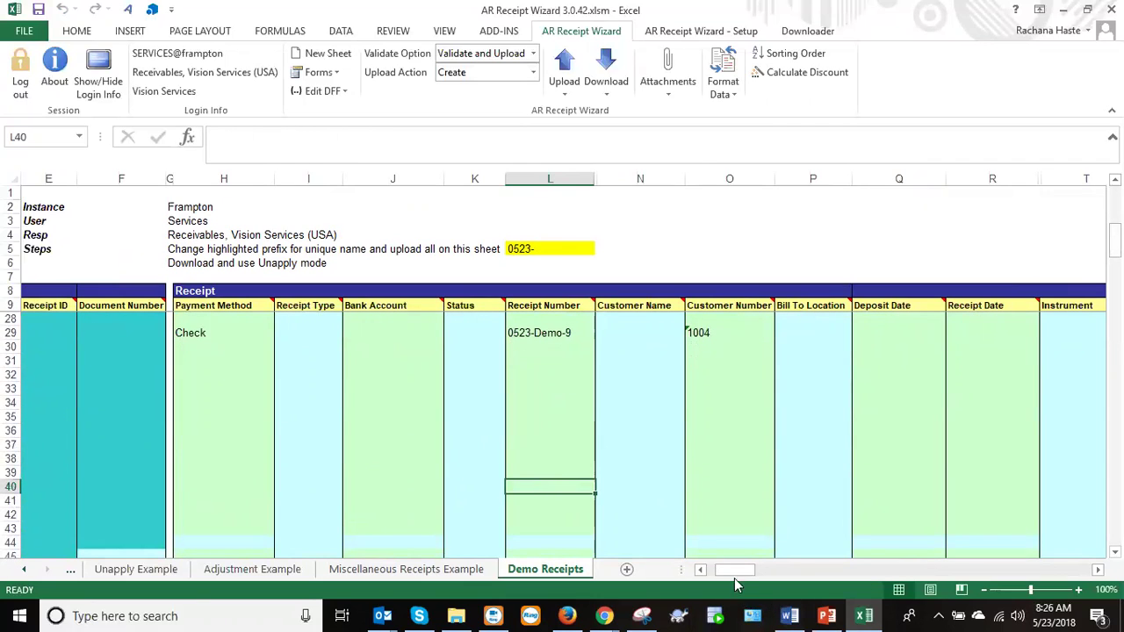
mouse_move(736, 568)
left_mouse_down()
mouse_move(821, 575)
mouse_move(725, 573)
left_mouse_up()
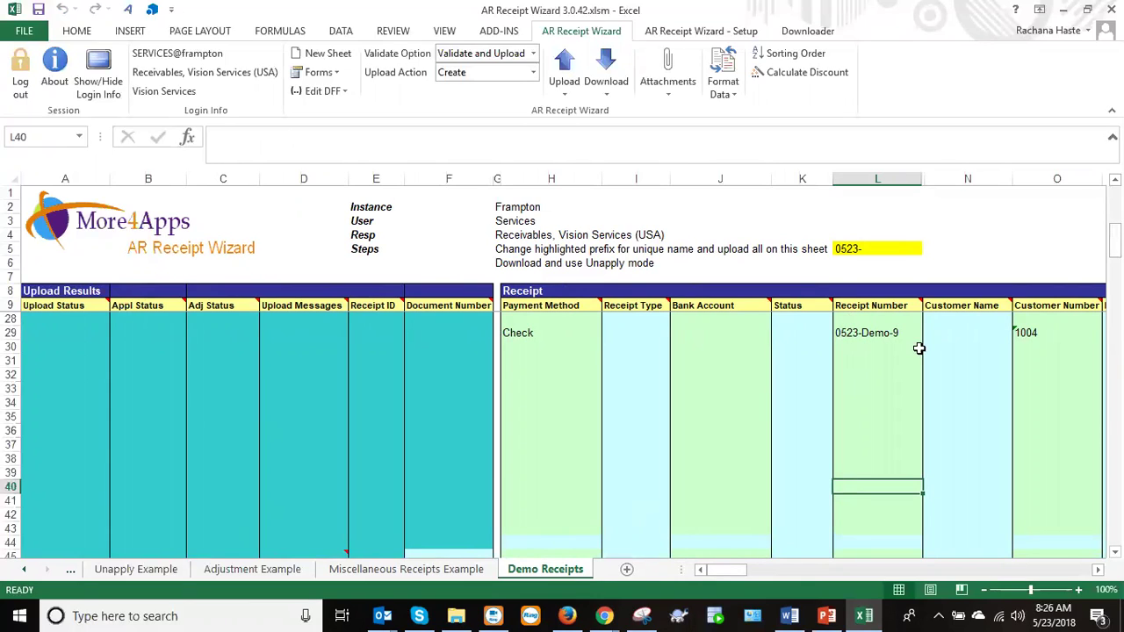
left_click_drag(1115, 240, 1115, 256)
Start a Download via Form with Receipt chosen as the item type.
left_click(604, 72)
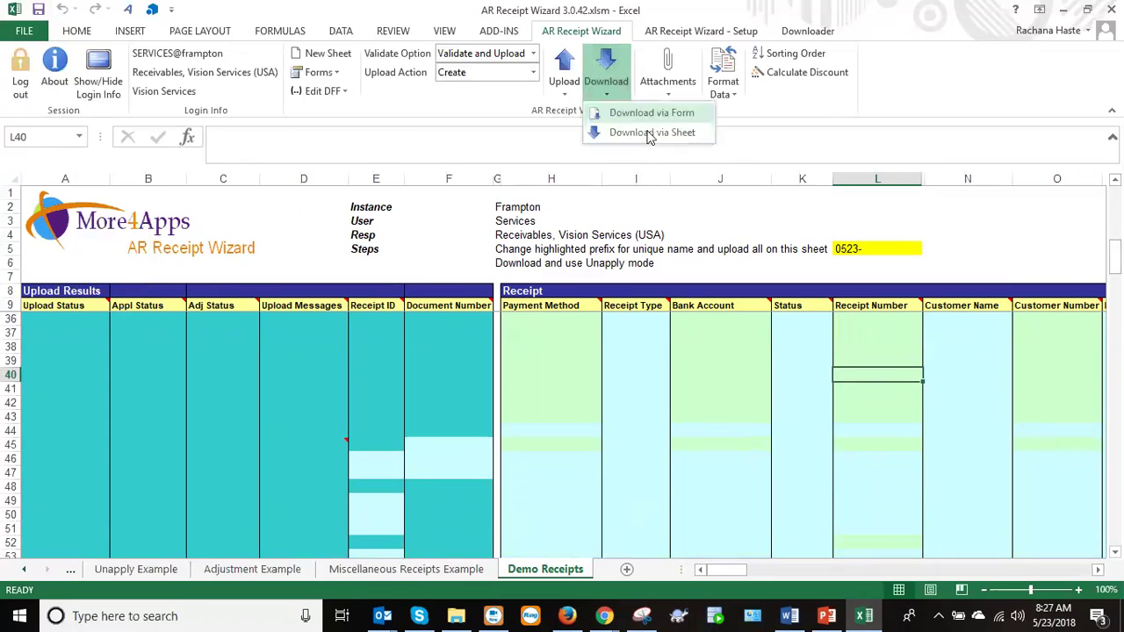
left_click(657, 120)
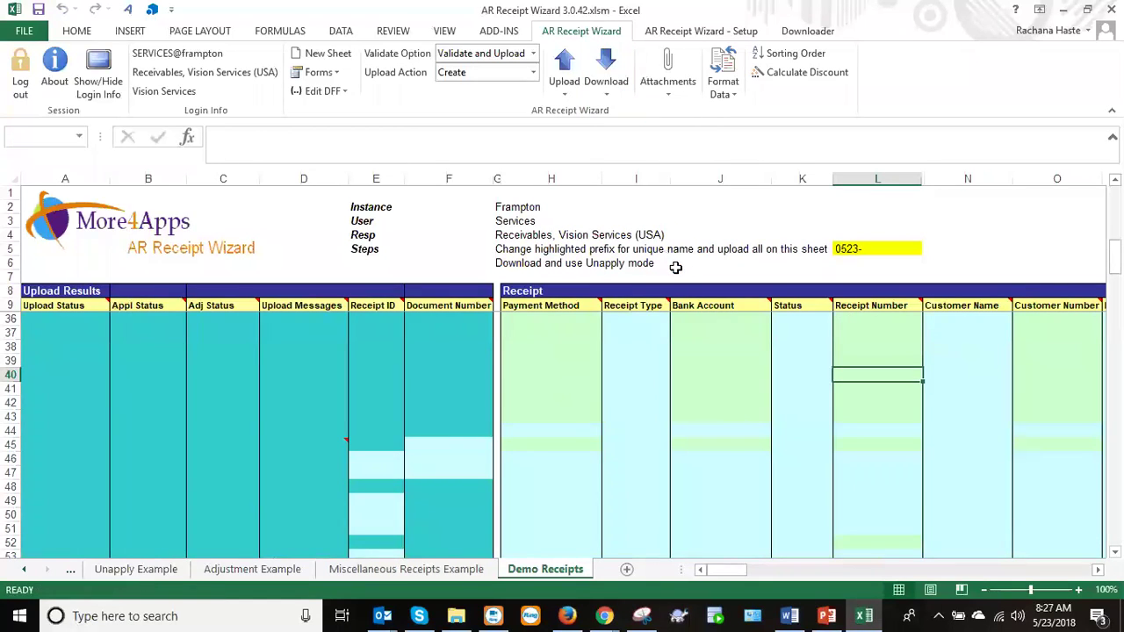
left_click(640, 301)
left_click(580, 314)
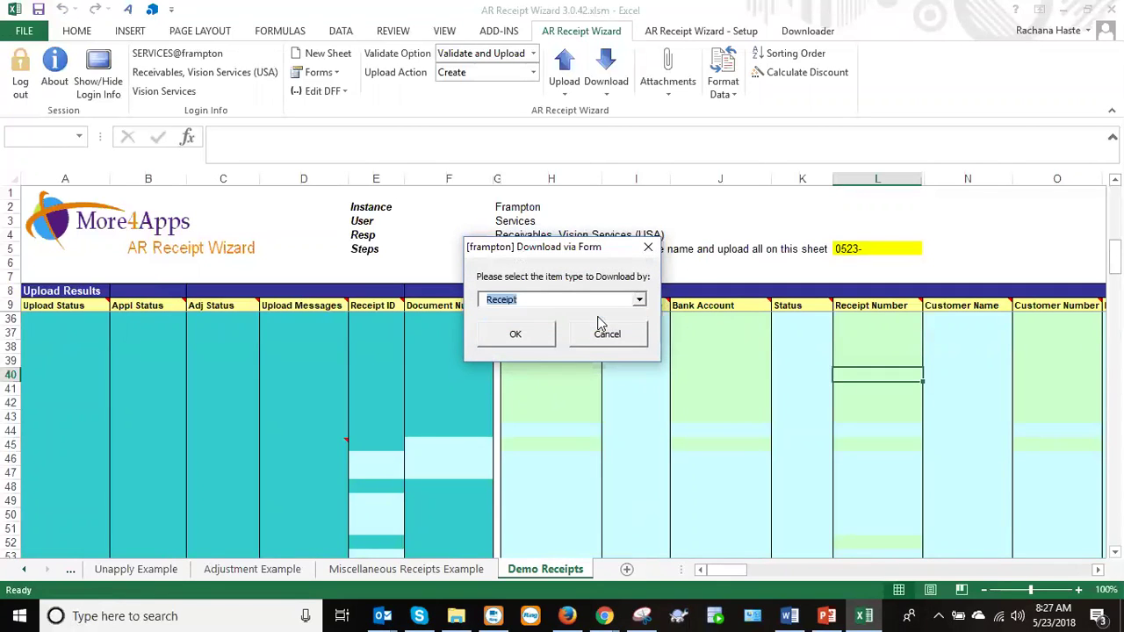
left_click(534, 337)
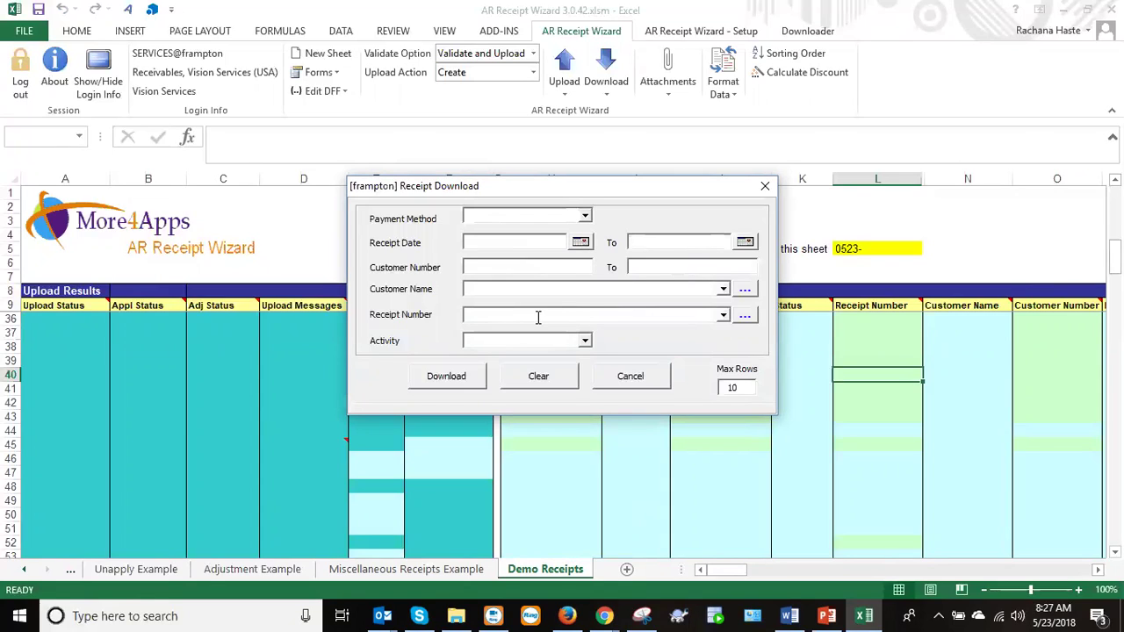
Look up receipts matching 0523% and download 0523-Demo-4 into row 40.
type("052318")
left_click(744, 315)
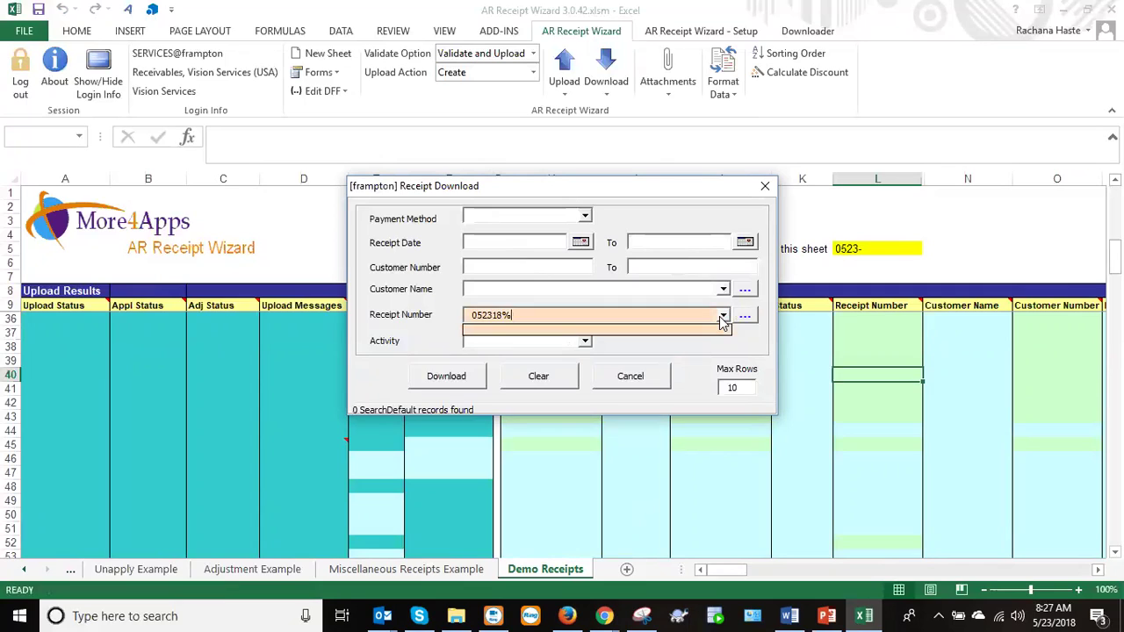
left_click(722, 317)
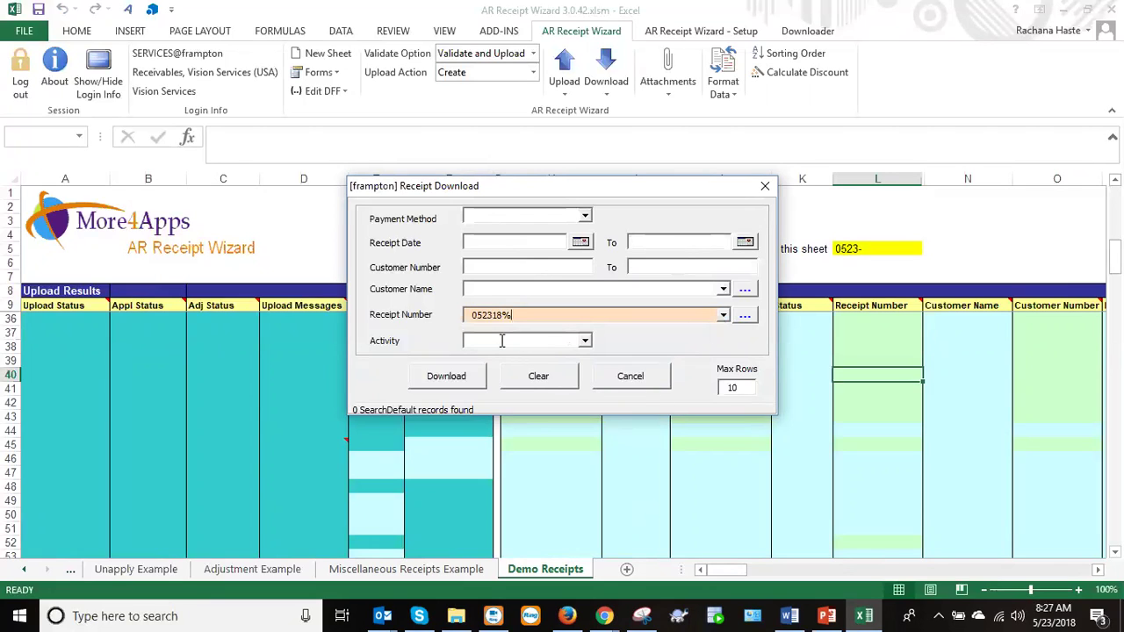
left_click(492, 314)
key("Delete")
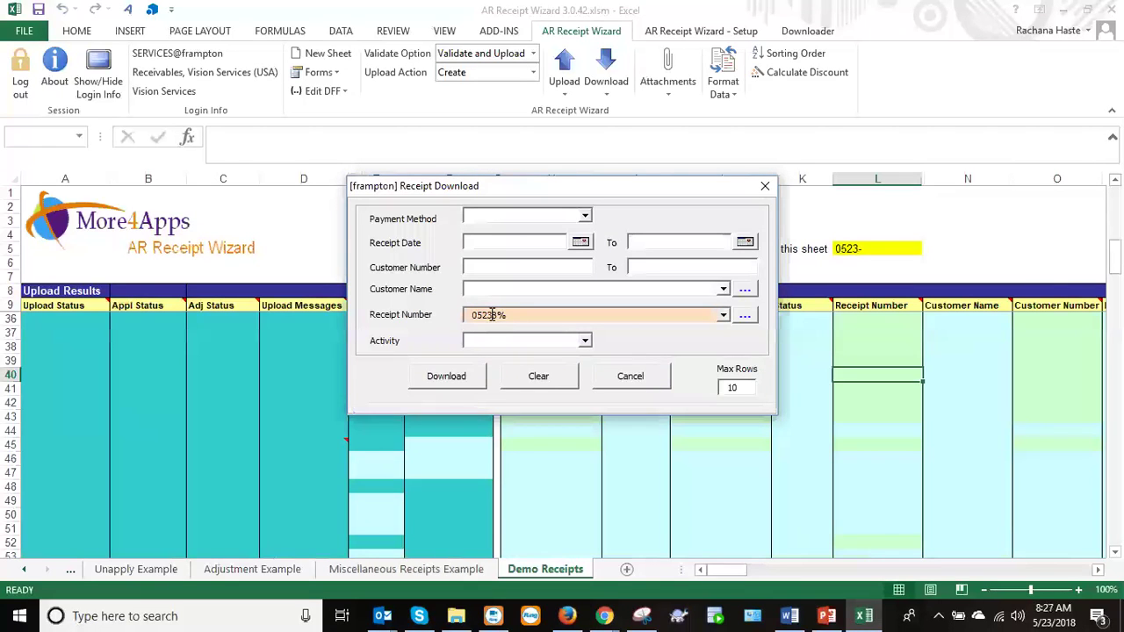
left_click(745, 315)
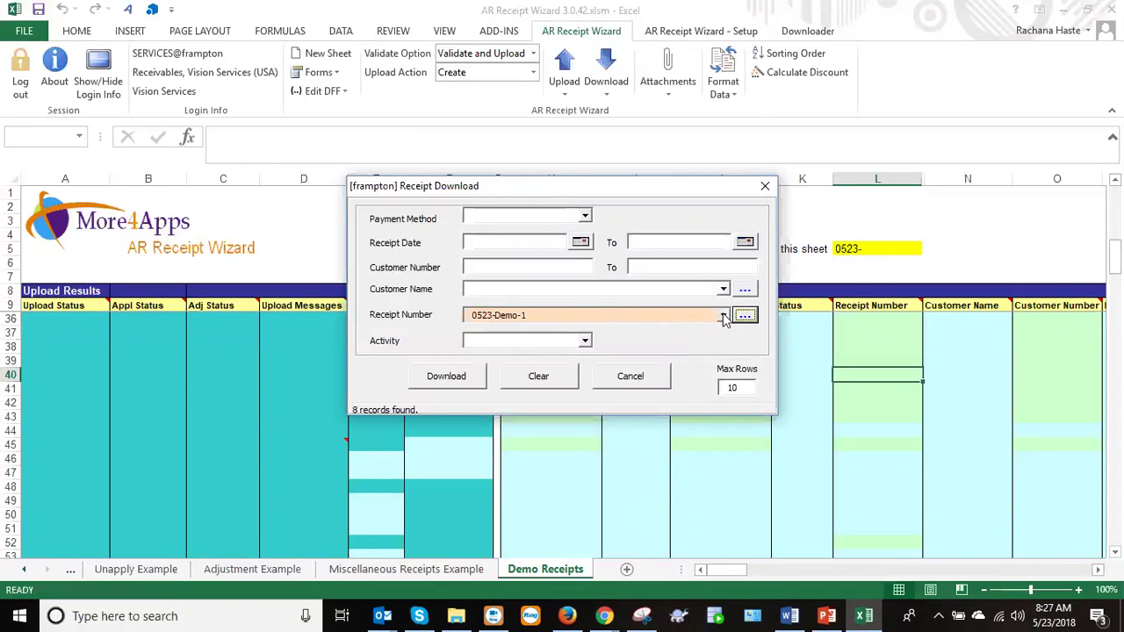
left_click(722, 315)
left_click(608, 363)
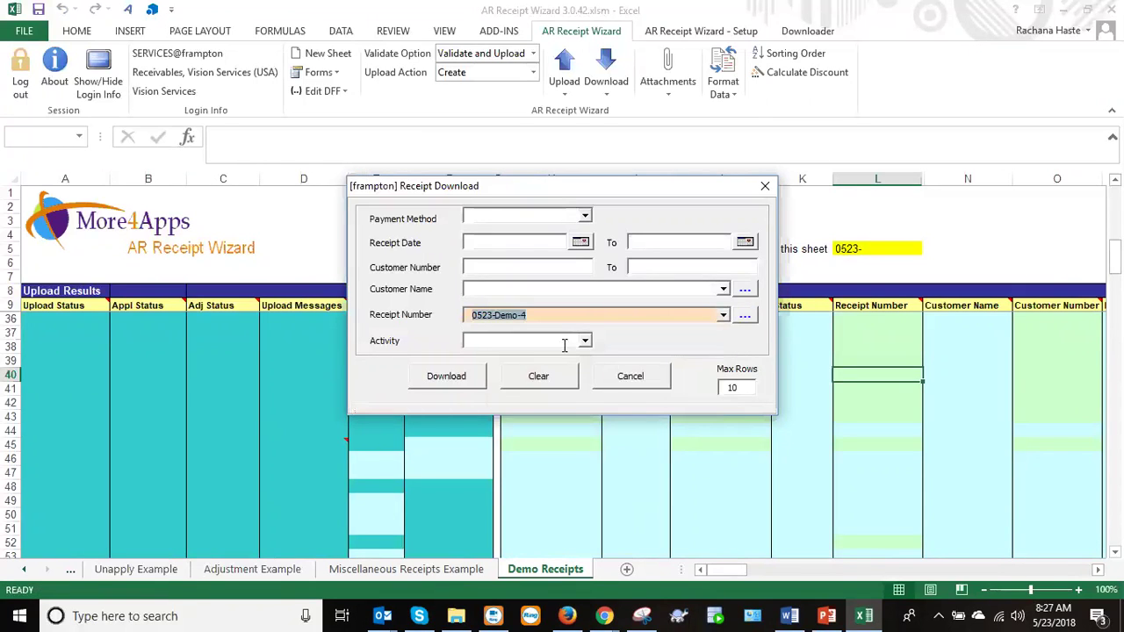
left_click(447, 379)
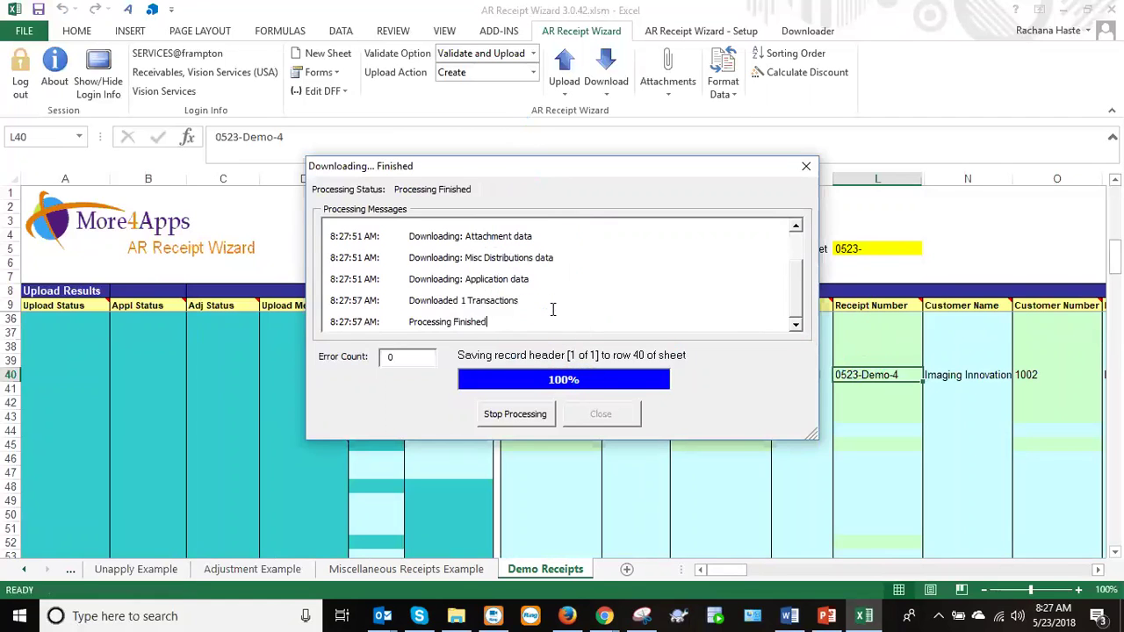
left_click(594, 423)
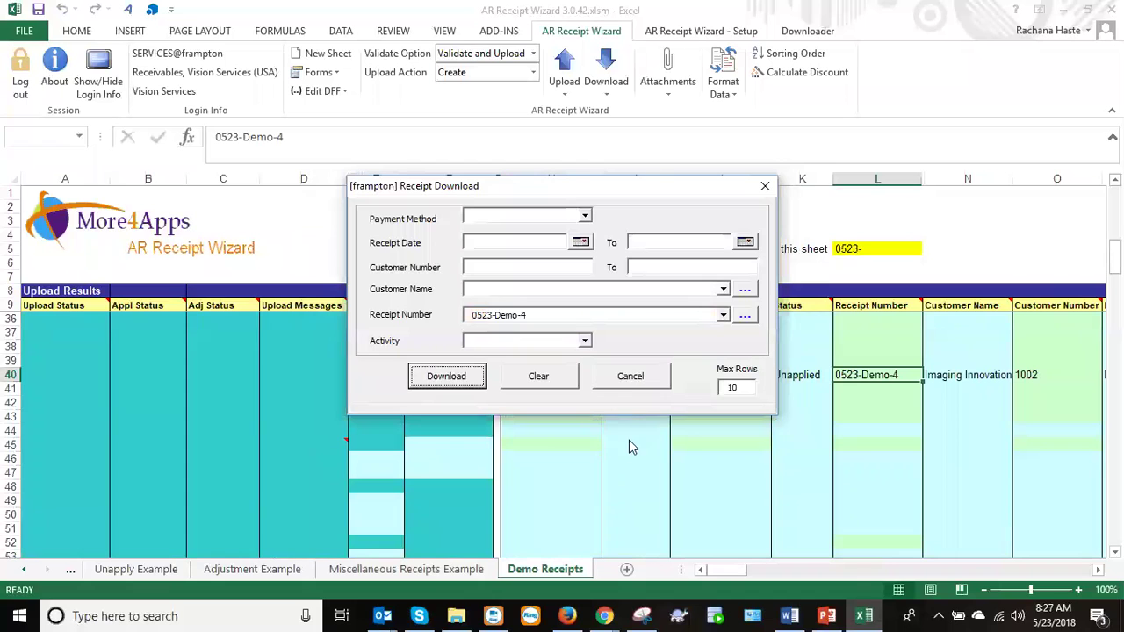
Close the receipt download form and check row 40's Transaction Number.
left_click(630, 378)
left_click_drag(730, 567, 762, 573)
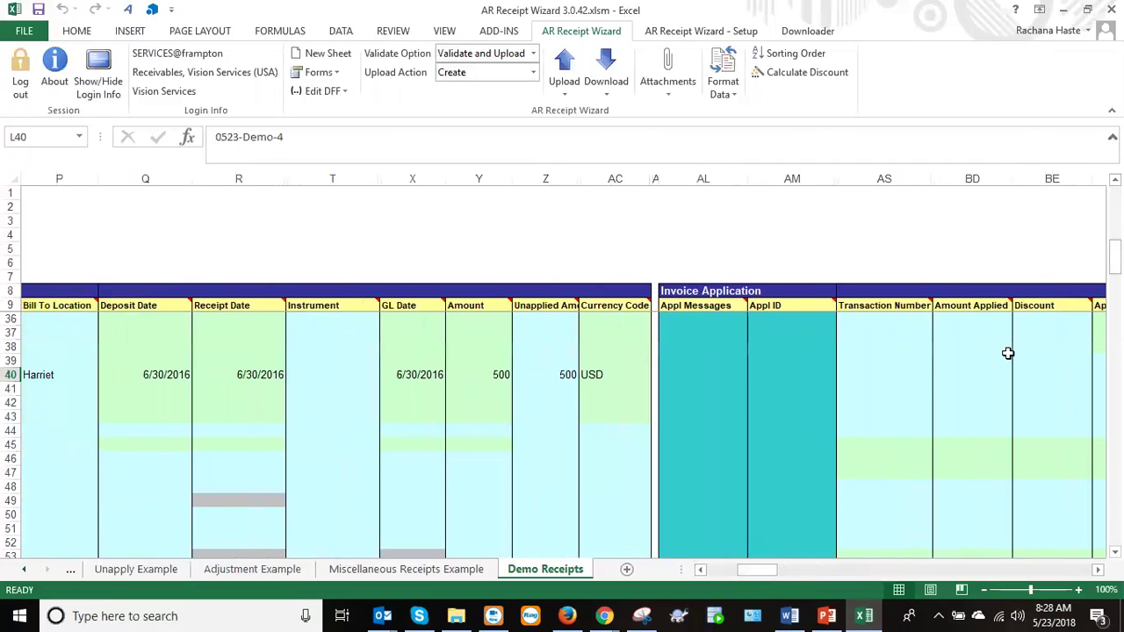
left_click(867, 378)
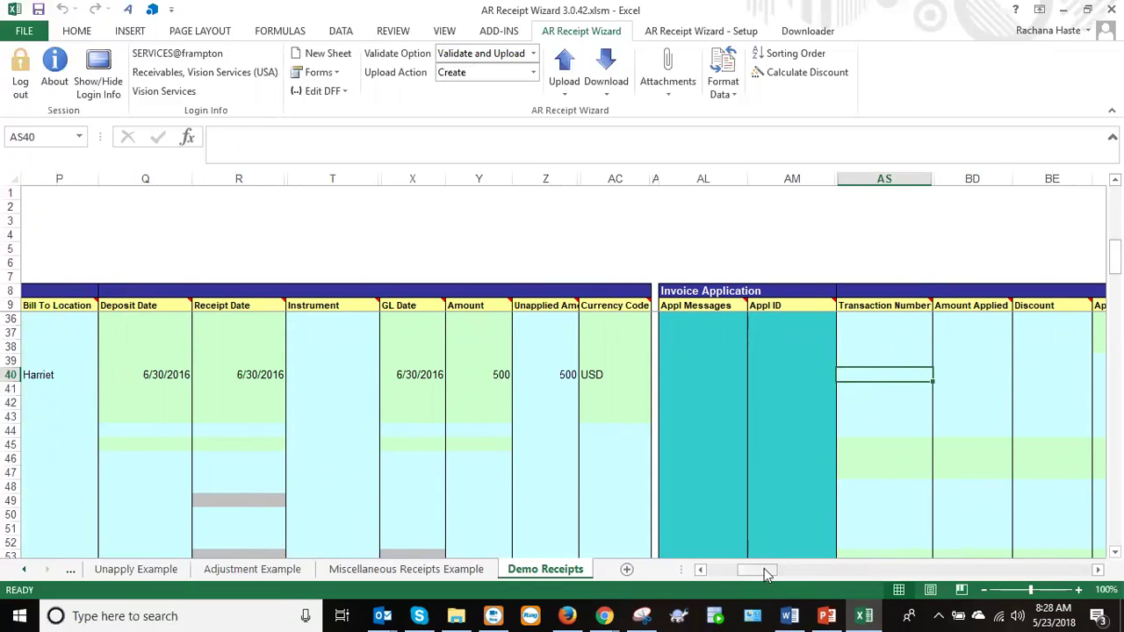
left_click_drag(744, 573, 721, 576)
left_click_drag(1114, 256, 1114, 202)
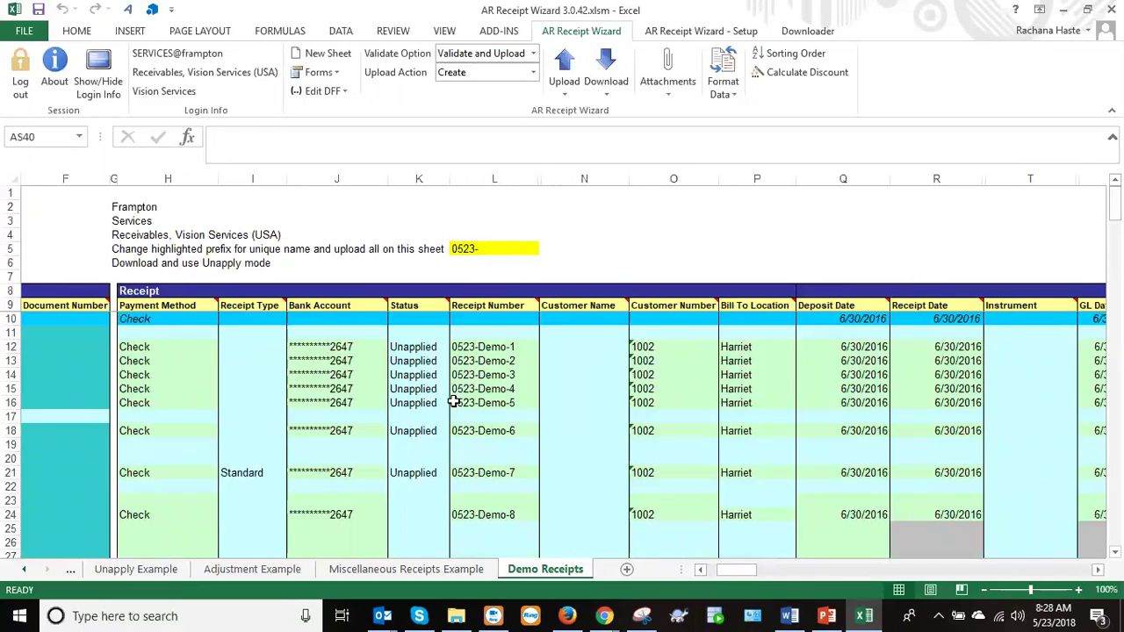
Inspect the formula building receipt number 0523-Demo-6 and select row 44 as the next download destination.
left_click(477, 431)
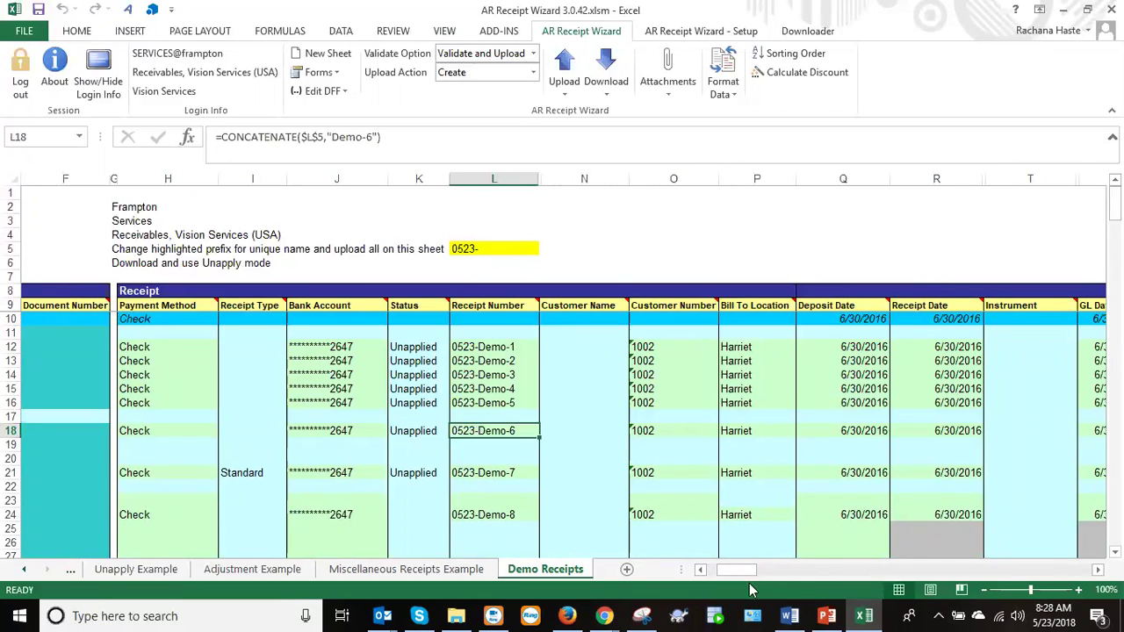
mouse_move(737, 571)
left_mouse_down()
mouse_move(762, 571)
mouse_move(735, 571)
left_mouse_up()
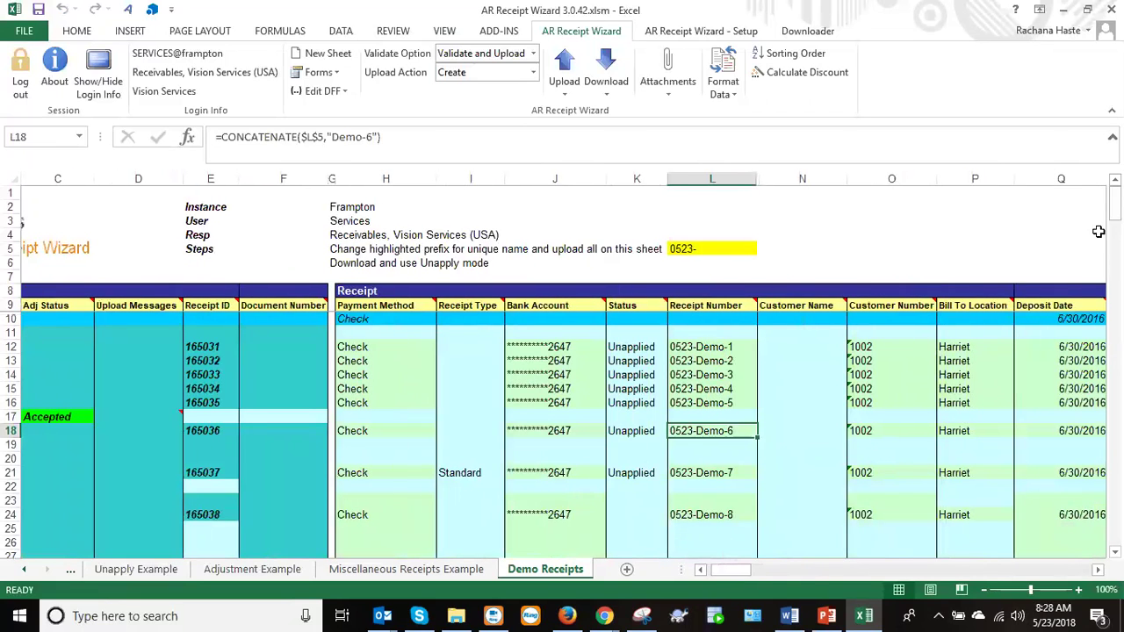
left_click_drag(1114, 201, 1114, 253)
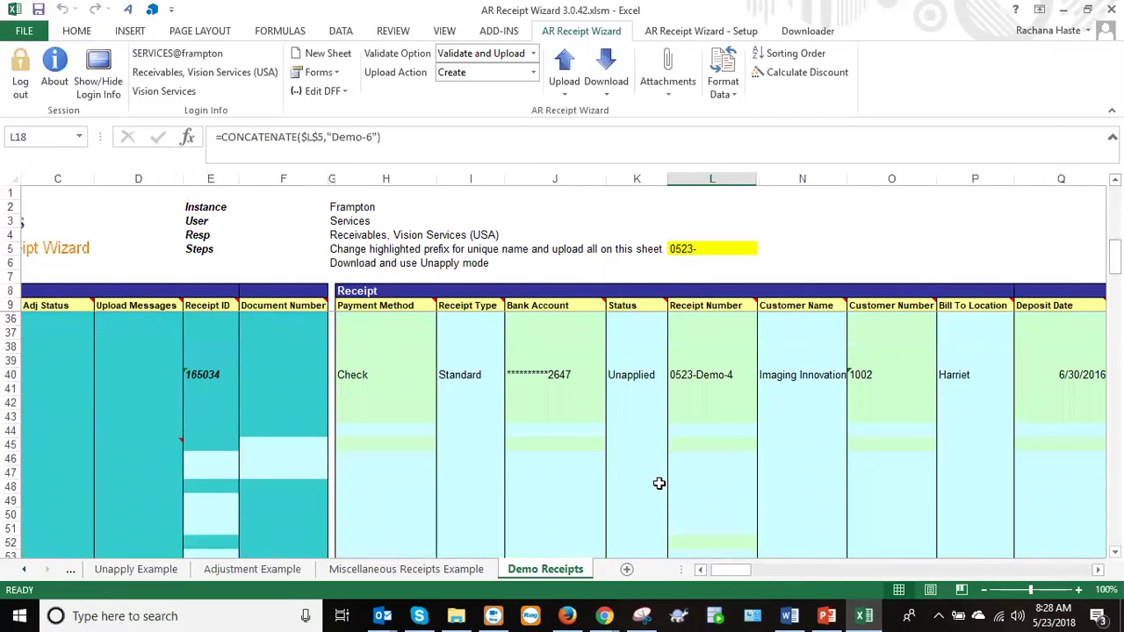
left_click(692, 431)
left_click(606, 77)
Download receipt 0523-Demo-6 into row 44 via the Receipt form, then close the form.
left_click(625, 112)
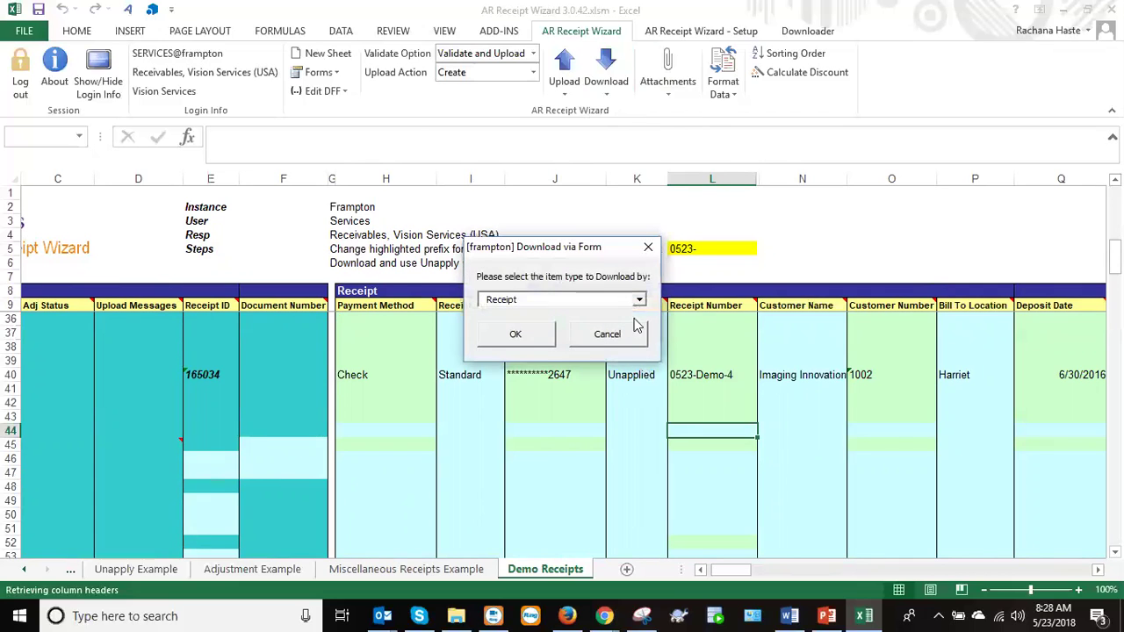
left_click(533, 337)
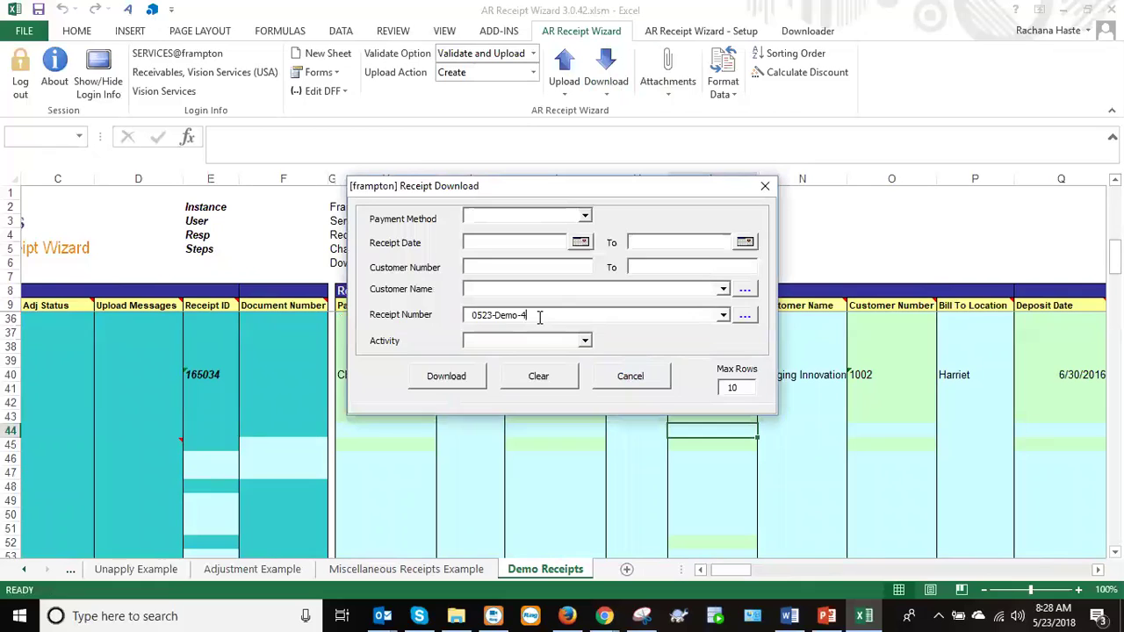
type("6")
left_click(745, 314)
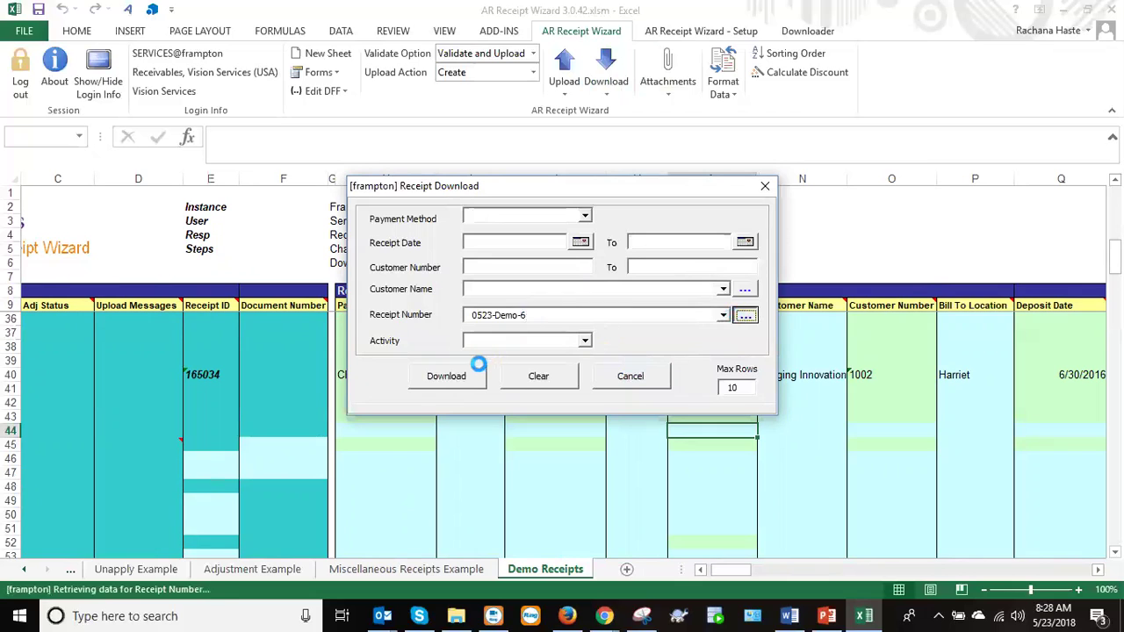
left_click(474, 375)
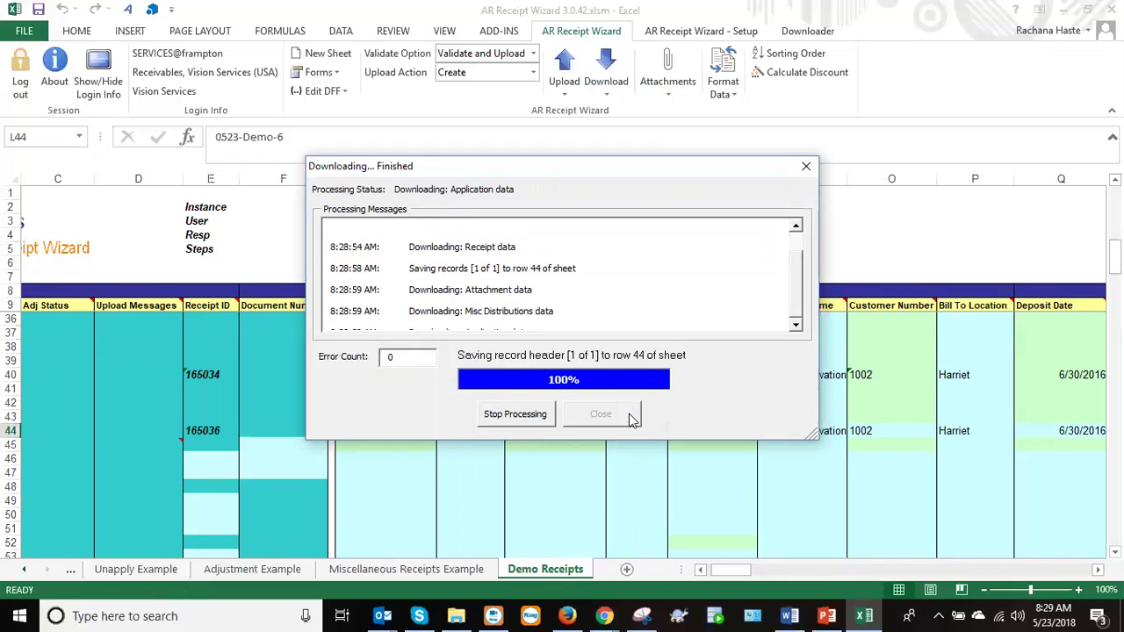
left_click(626, 413)
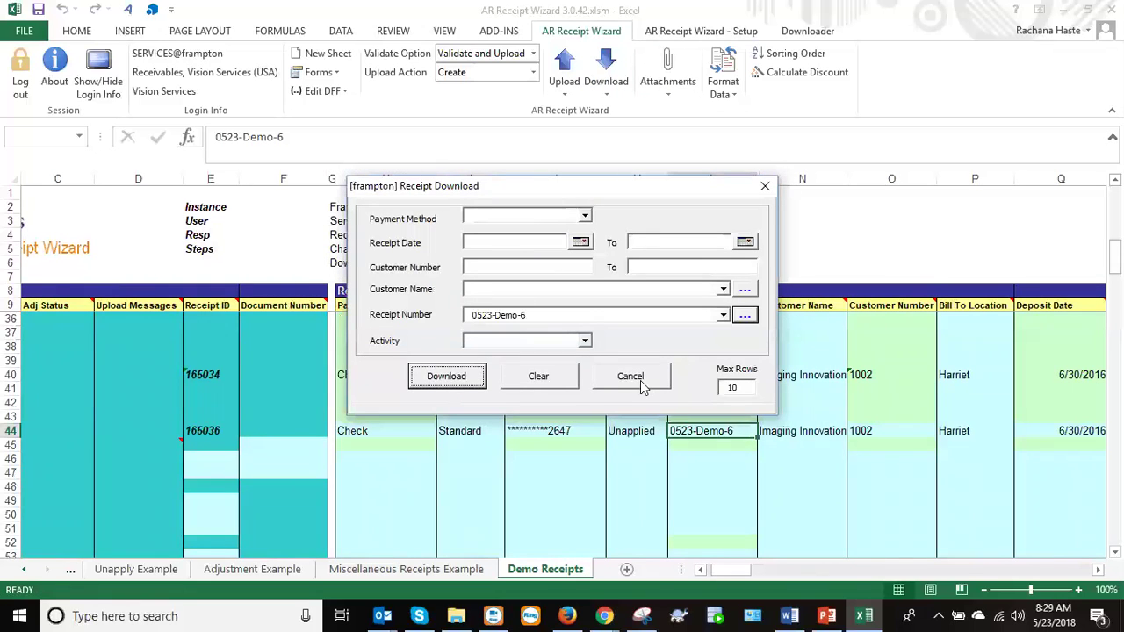
left_click(642, 387)
Check the deposit date of 0523-Demo-6 and select row 47 as the next destination.
mouse_move(719, 570)
left_mouse_down()
mouse_move(770, 570)
mouse_move(723, 573)
left_mouse_up()
left_click_drag(1115, 262, 1115, 210)
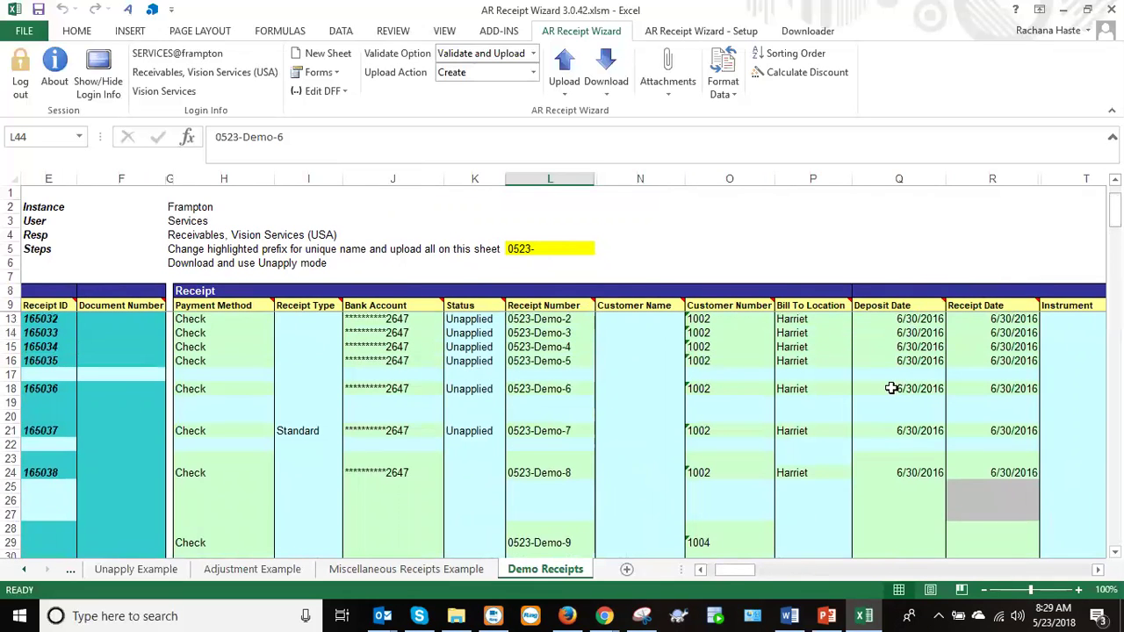
left_click(892, 388)
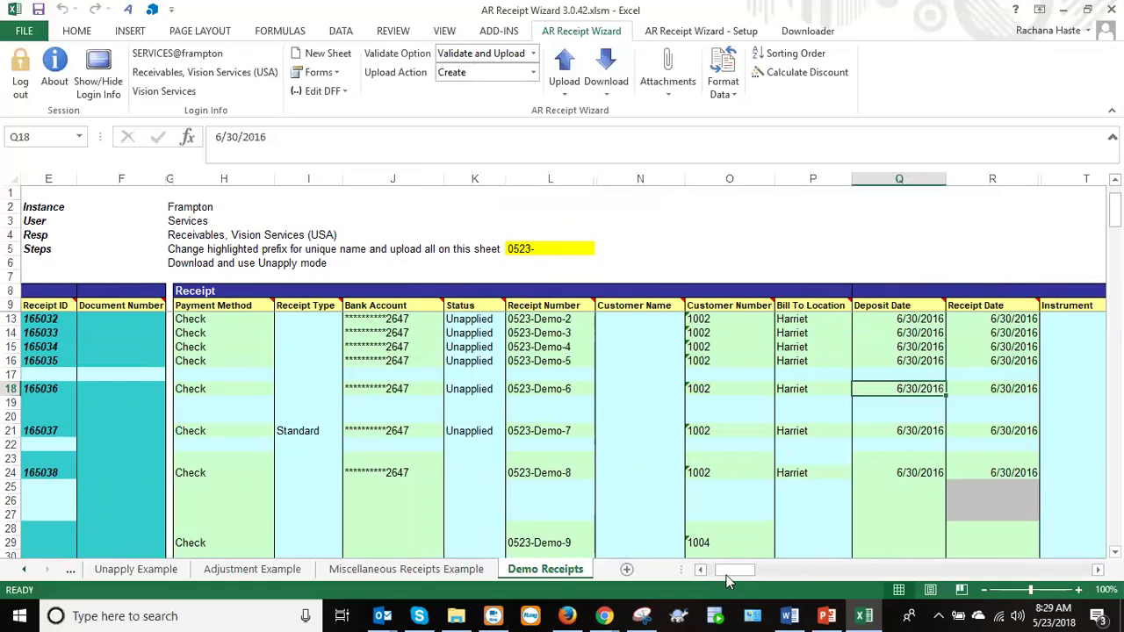
left_click_drag(749, 570, 720, 570)
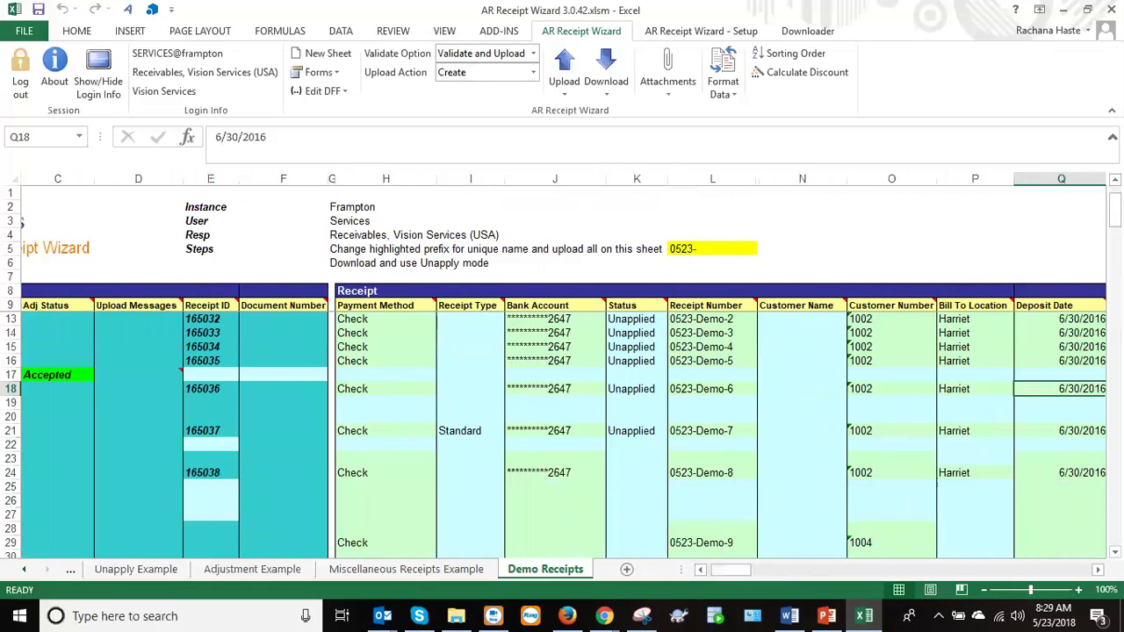
left_click_drag(1113, 211, 1113, 255)
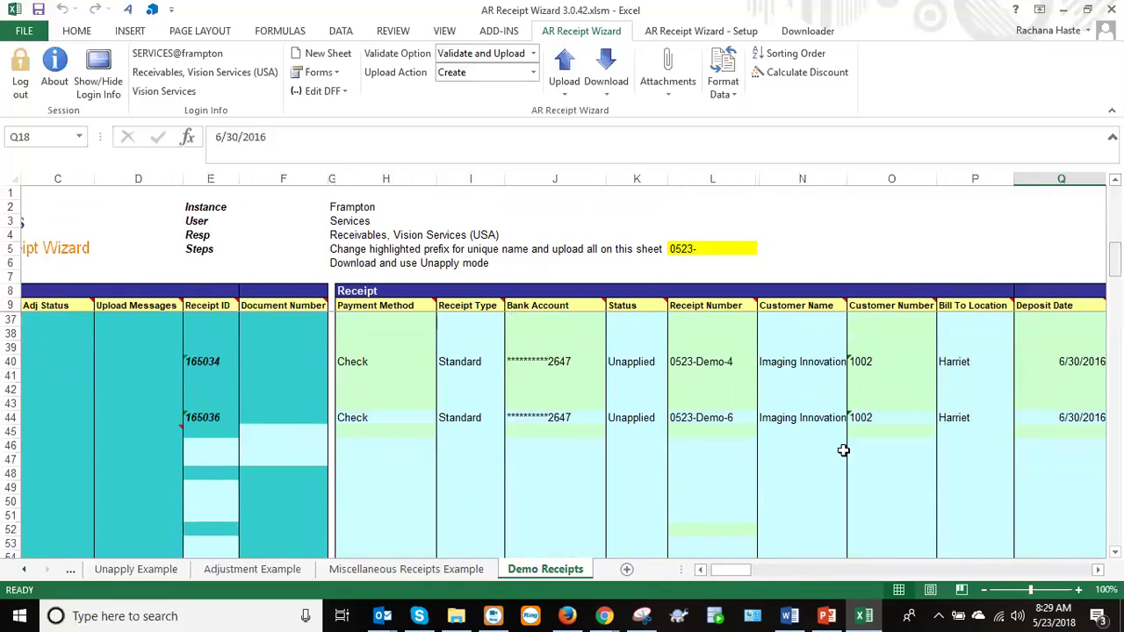
left_click(717, 457)
Download receipt 0523-Demo-5 into row 47 through the Receipt form and dismiss the download windows.
left_click(603, 94)
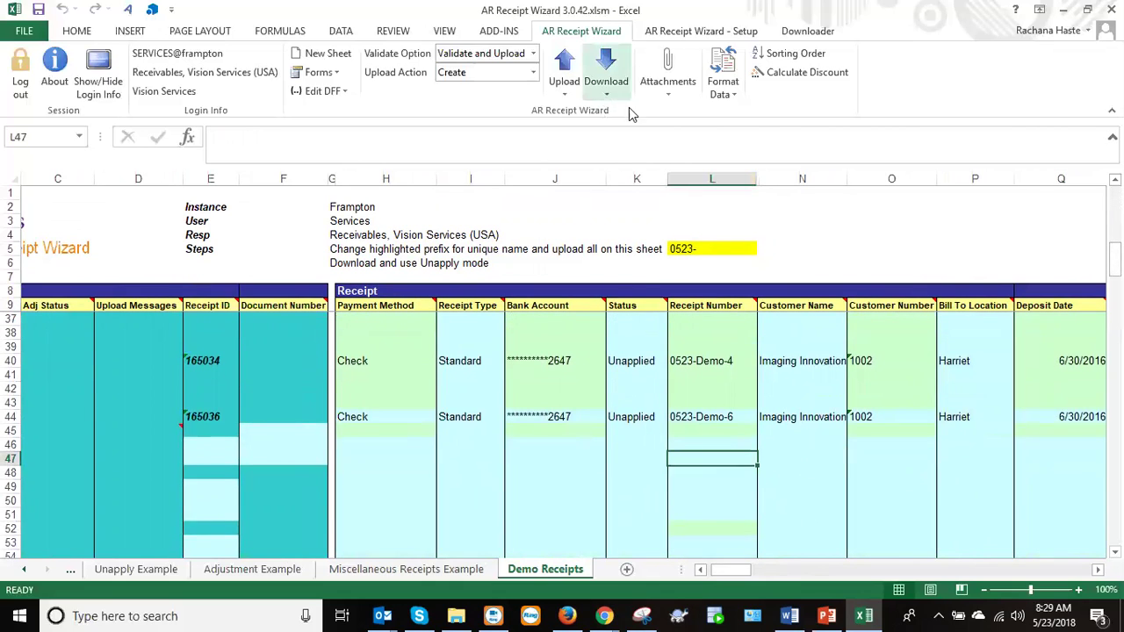
left_click(631, 112)
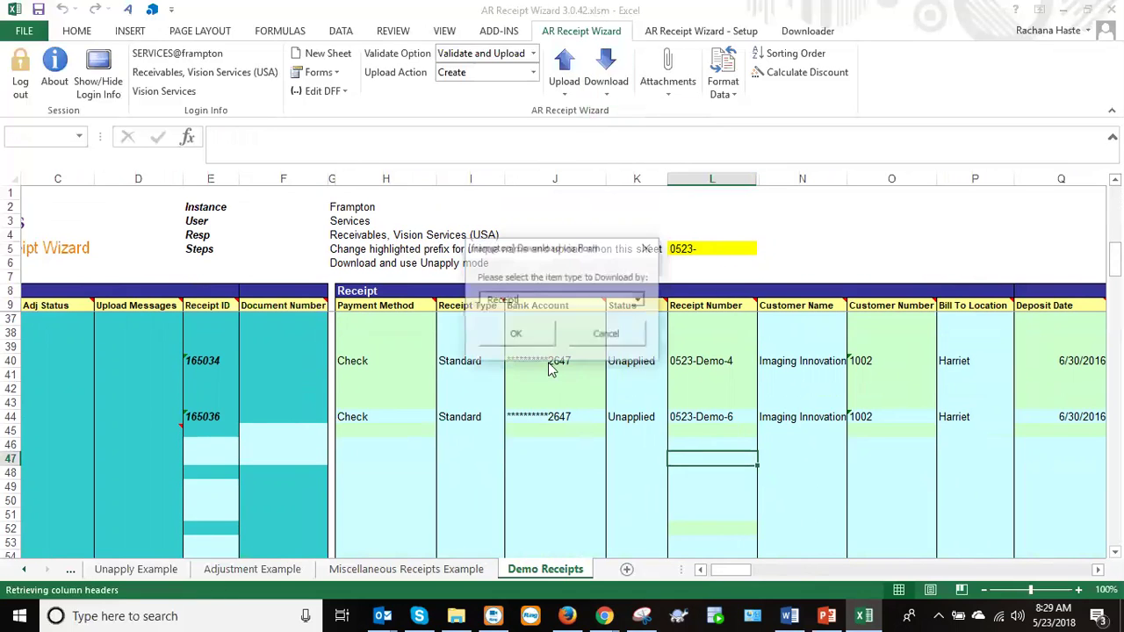
left_click(524, 338)
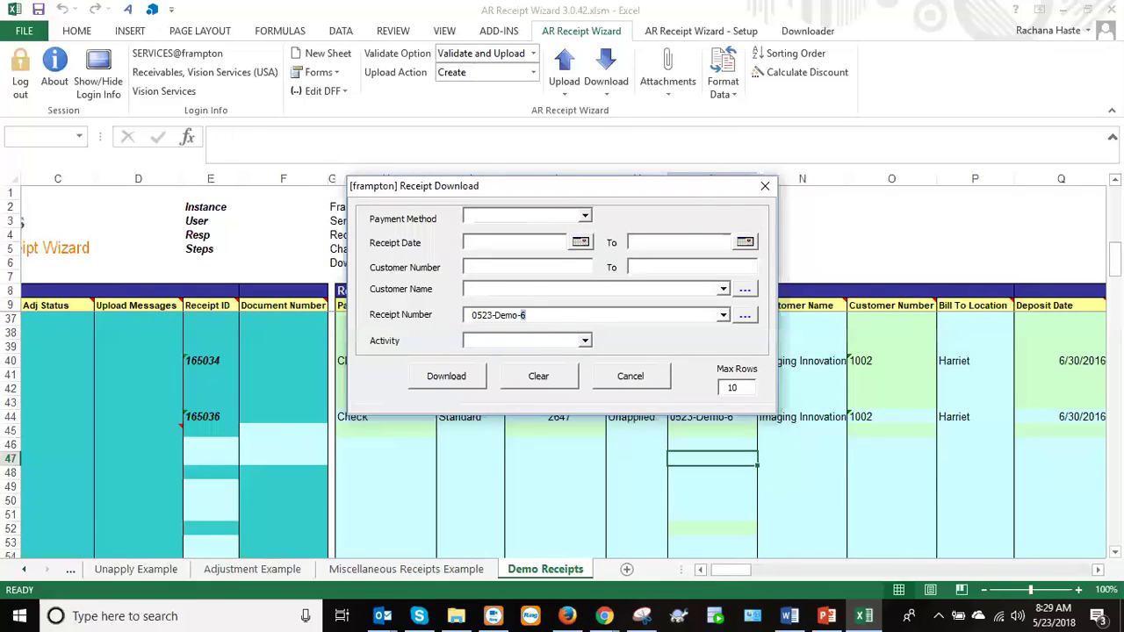
left_click(439, 378)
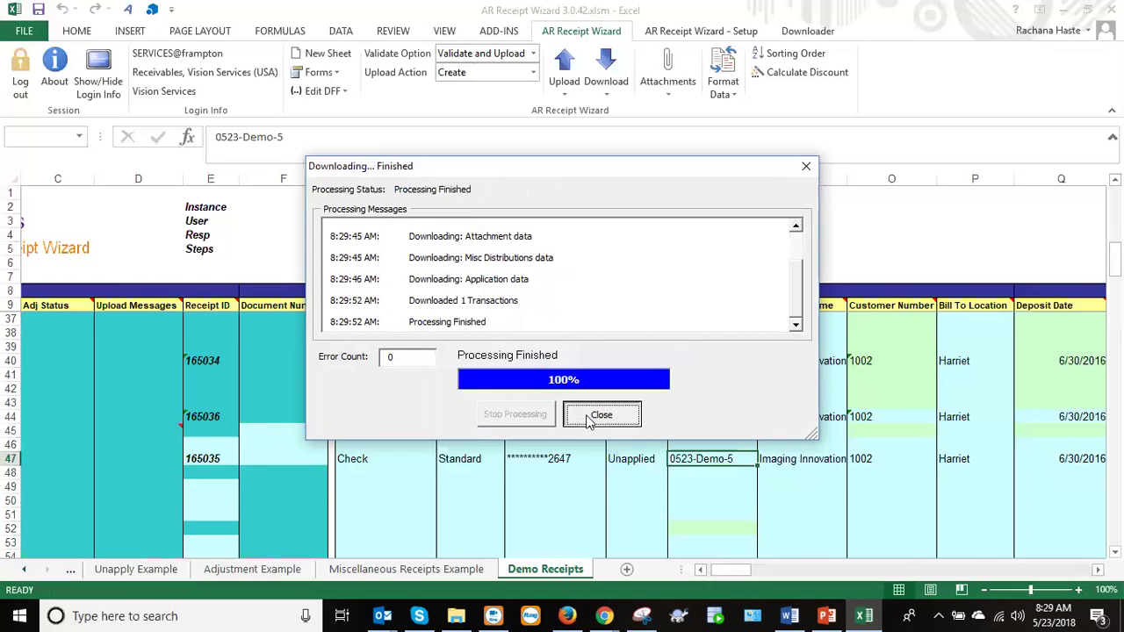
left_click(601, 414)
left_click(635, 377)
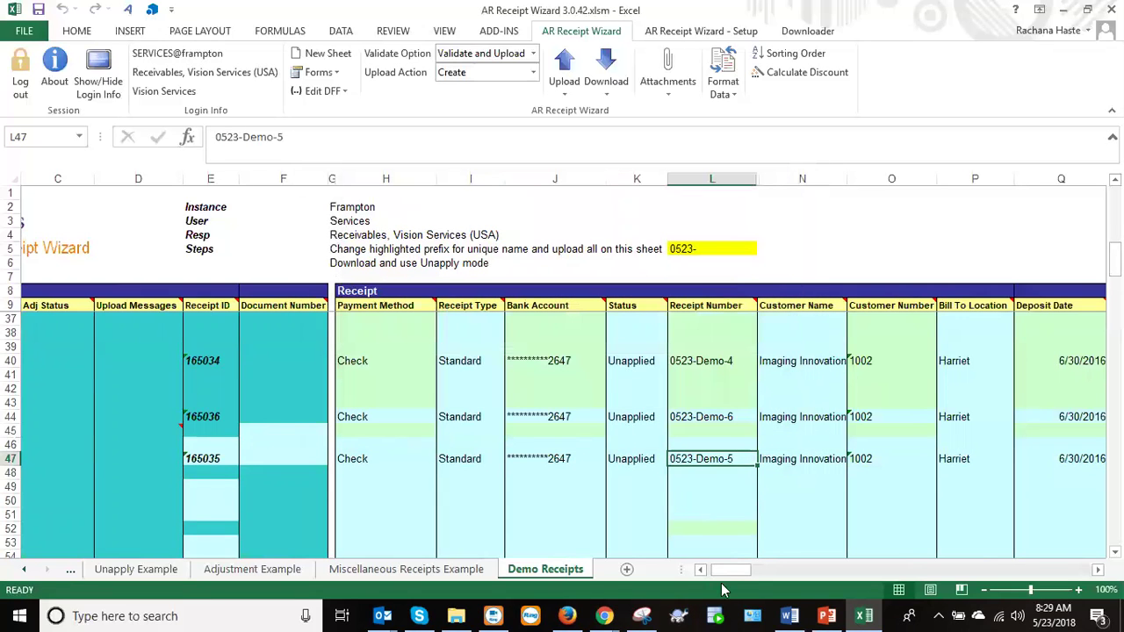
mouse_move(724, 571)
left_mouse_down()
mouse_move(755, 573)
mouse_move(732, 577)
left_mouse_up()
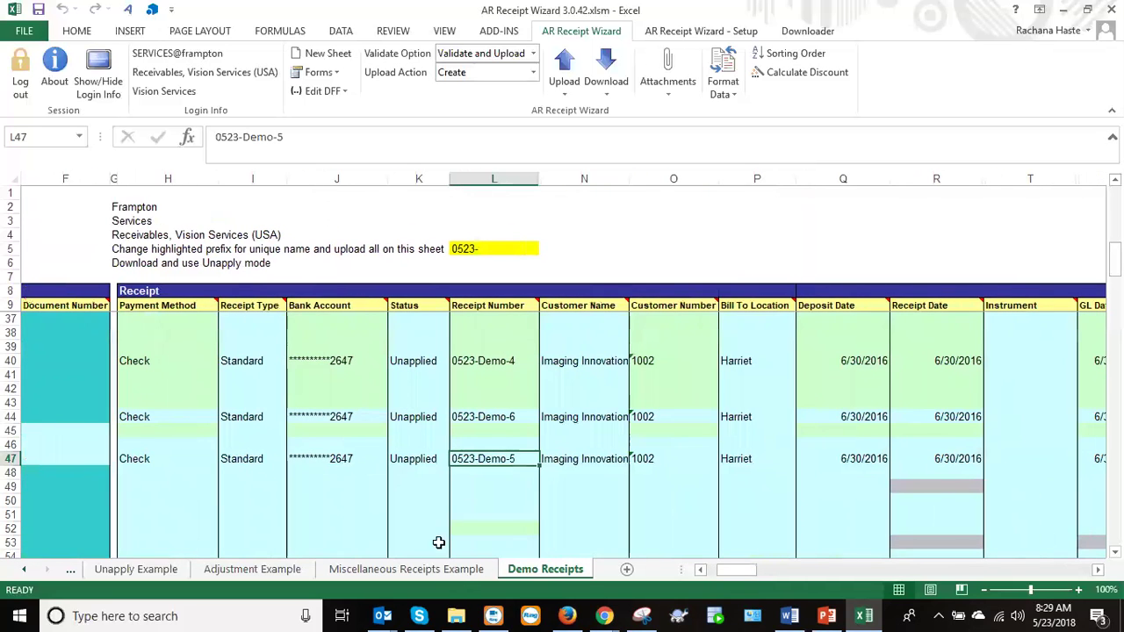
Copy receipt number 0523-Demo-5 from L47 and paste it into L51.
left_click(478, 515)
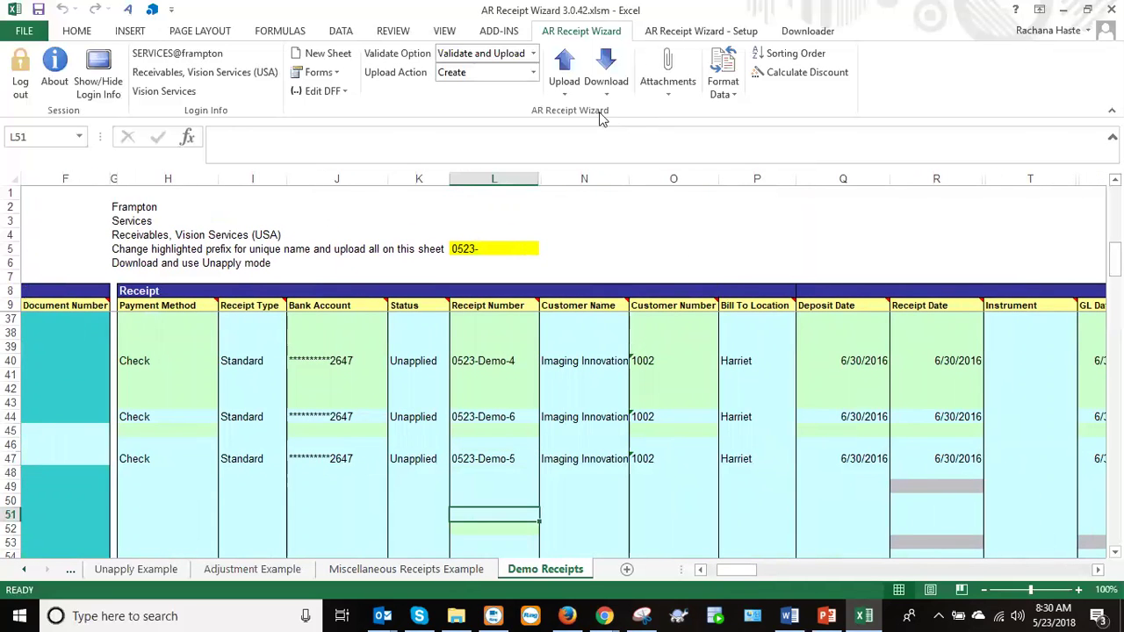
left_click(474, 458)
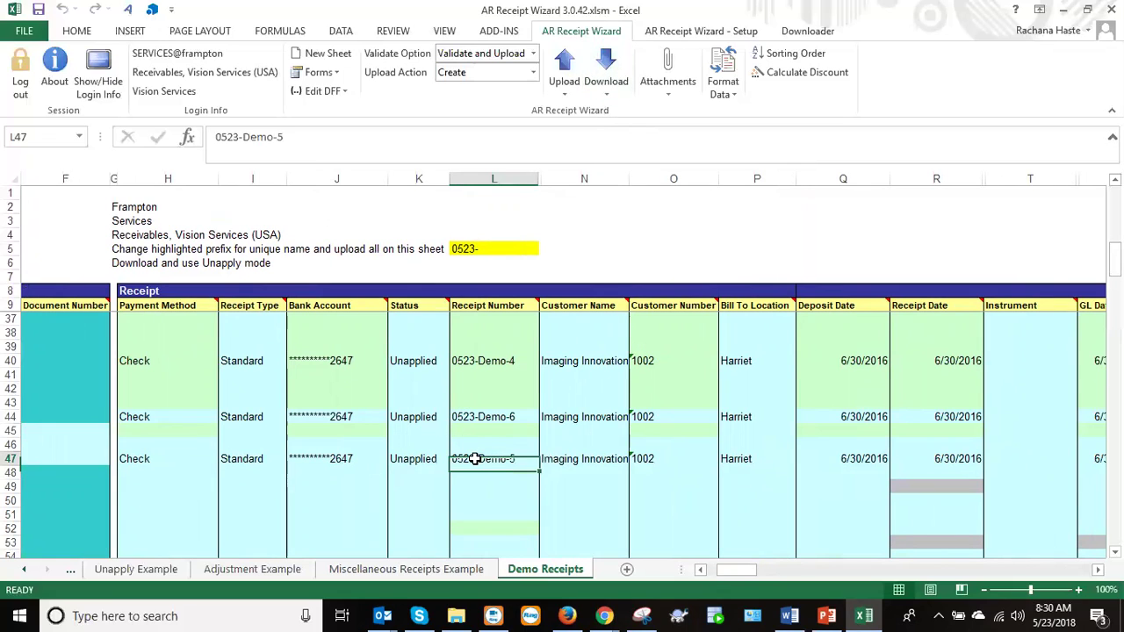
key("ctrl+c")
key("Down")
key("Down")
key("Down")
key("Down")
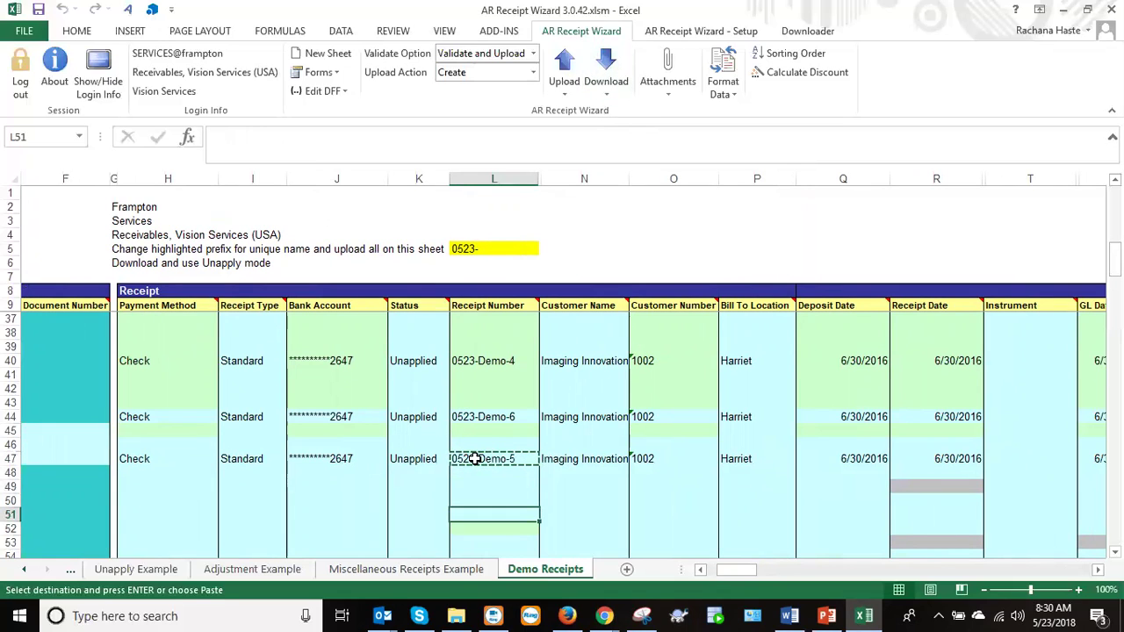
key("ctrl+v")
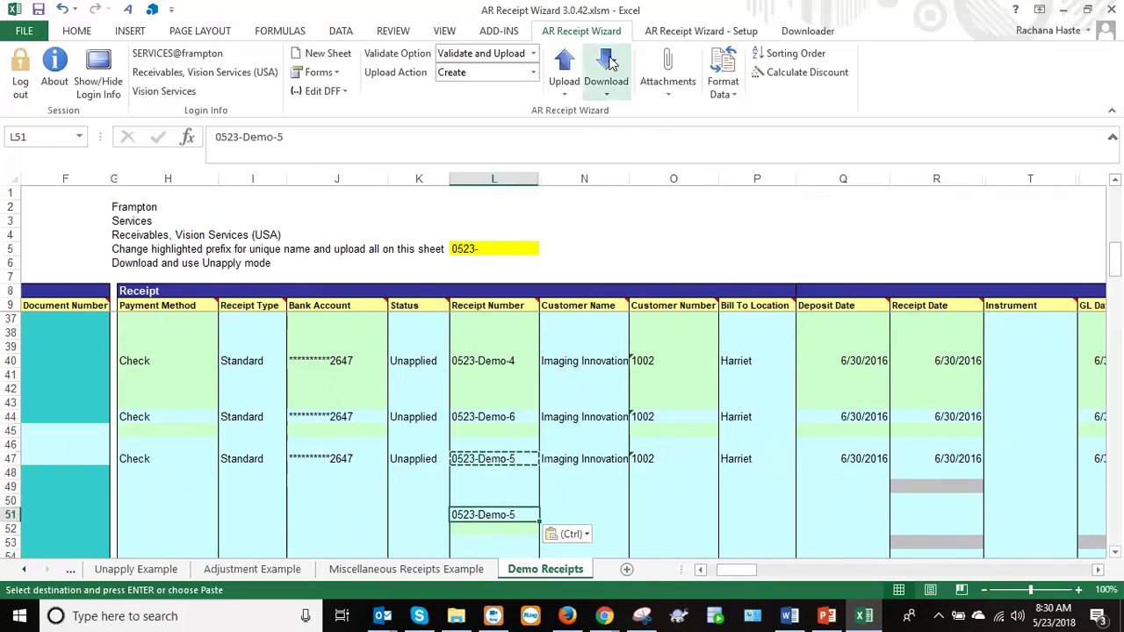
Review the Download via Sheet column list, cancel it, and clear the pending copy.
left_click(612, 61)
left_click(649, 134)
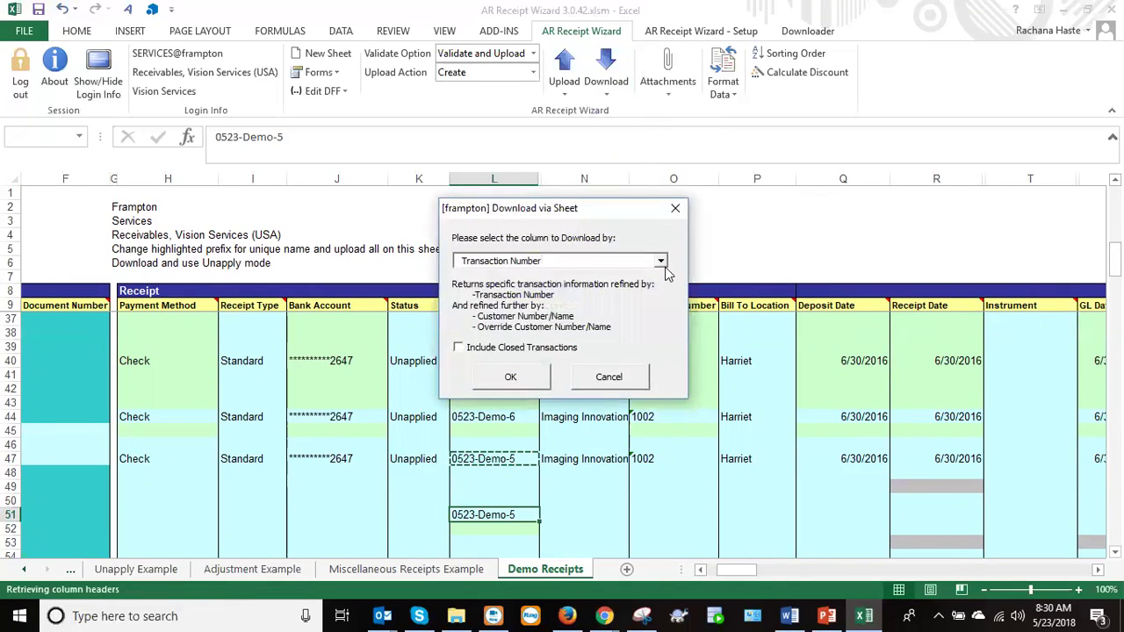
left_click(661, 262)
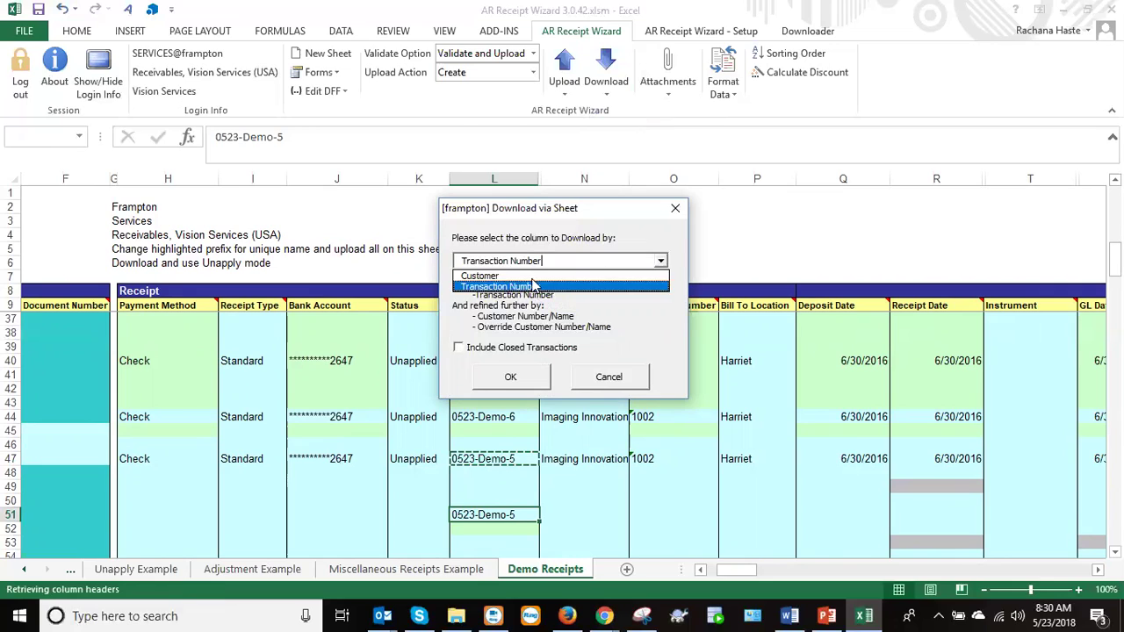
left_click(609, 382)
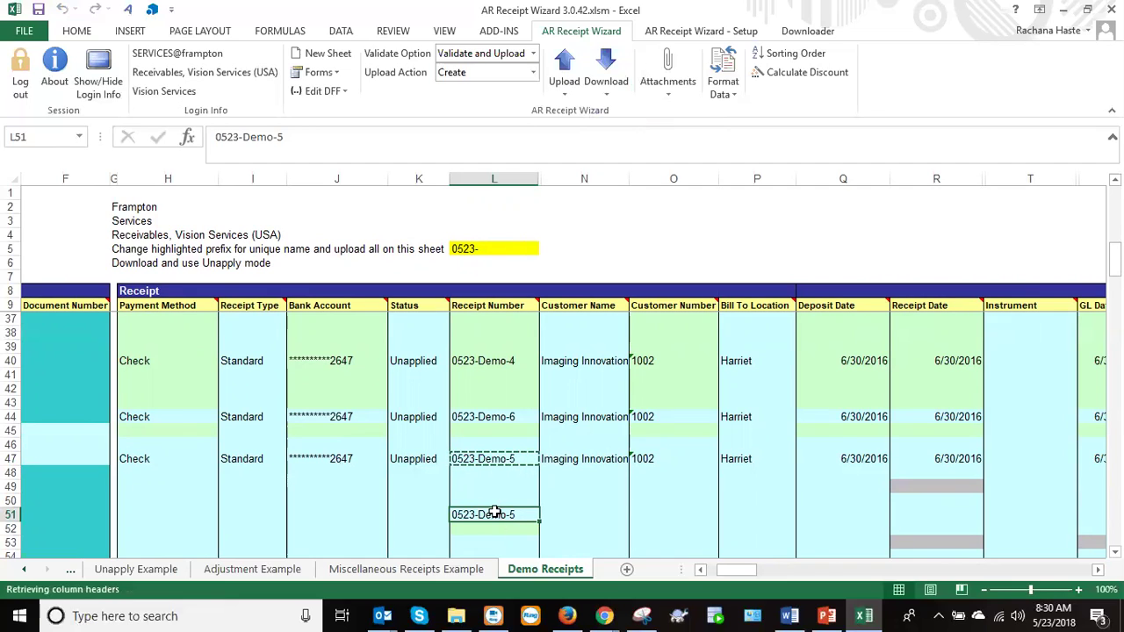
key("Escape")
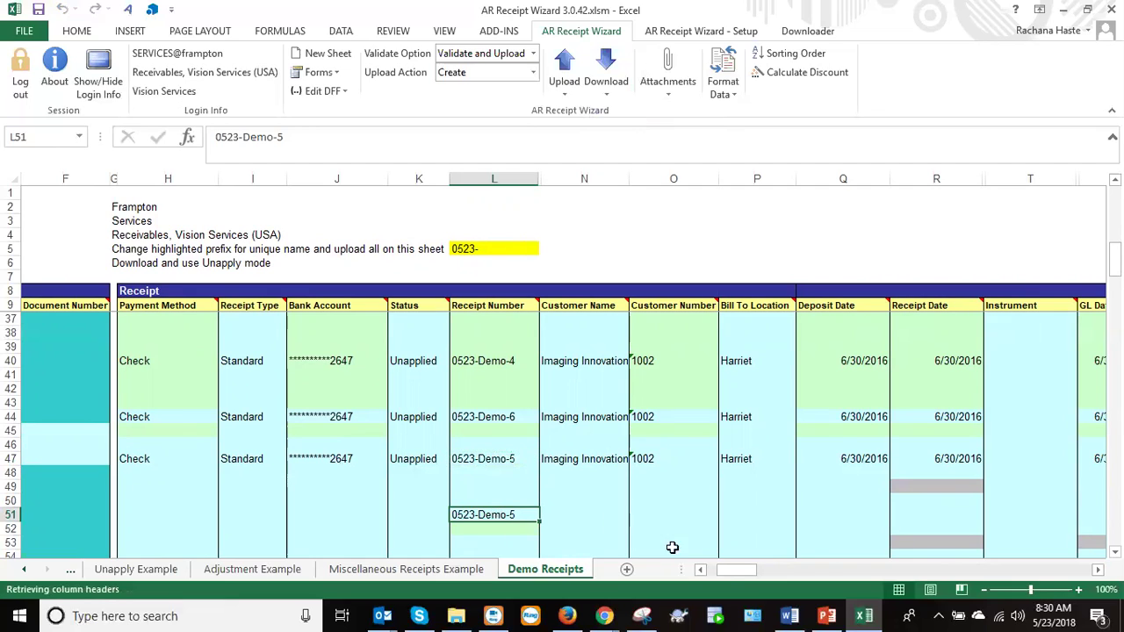
Select transaction numbers AS29:AS33 and download them via sheet by Transaction Number, returning 4 records.
left_click_drag(1114, 260, 1114, 226)
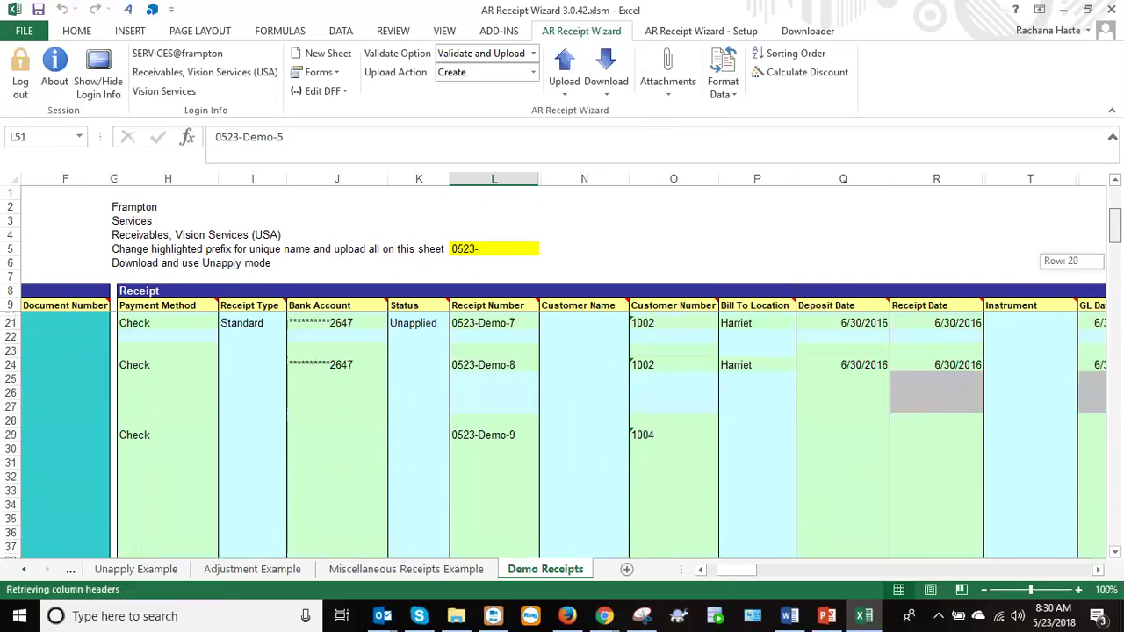
left_click_drag(730, 568, 771, 571)
left_click_drag(521, 431, 516, 488)
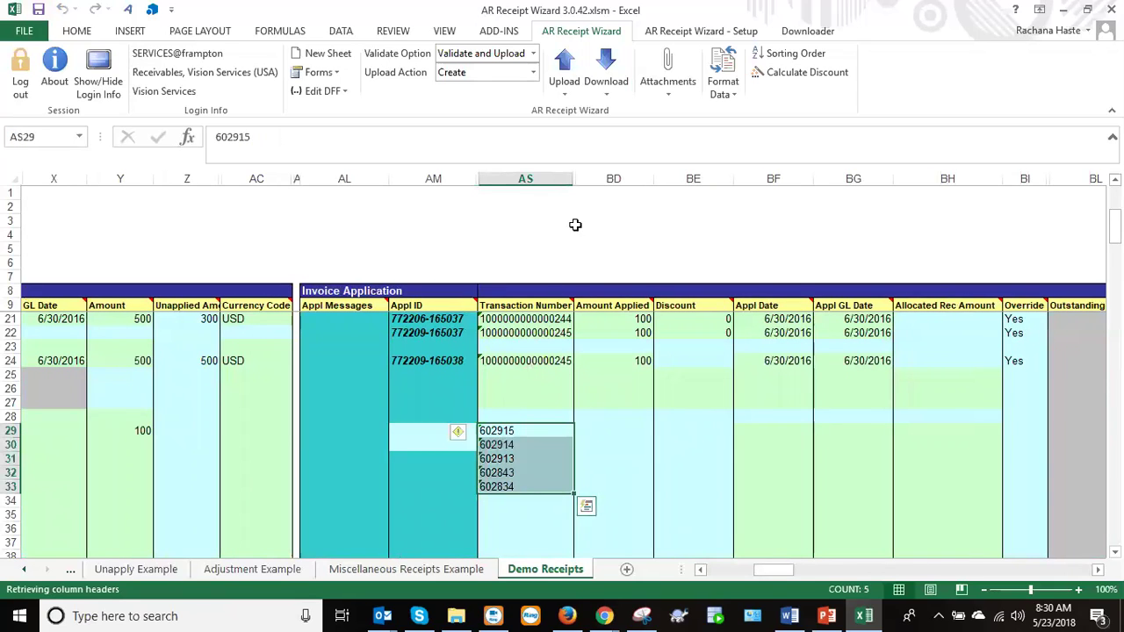
left_click(607, 74)
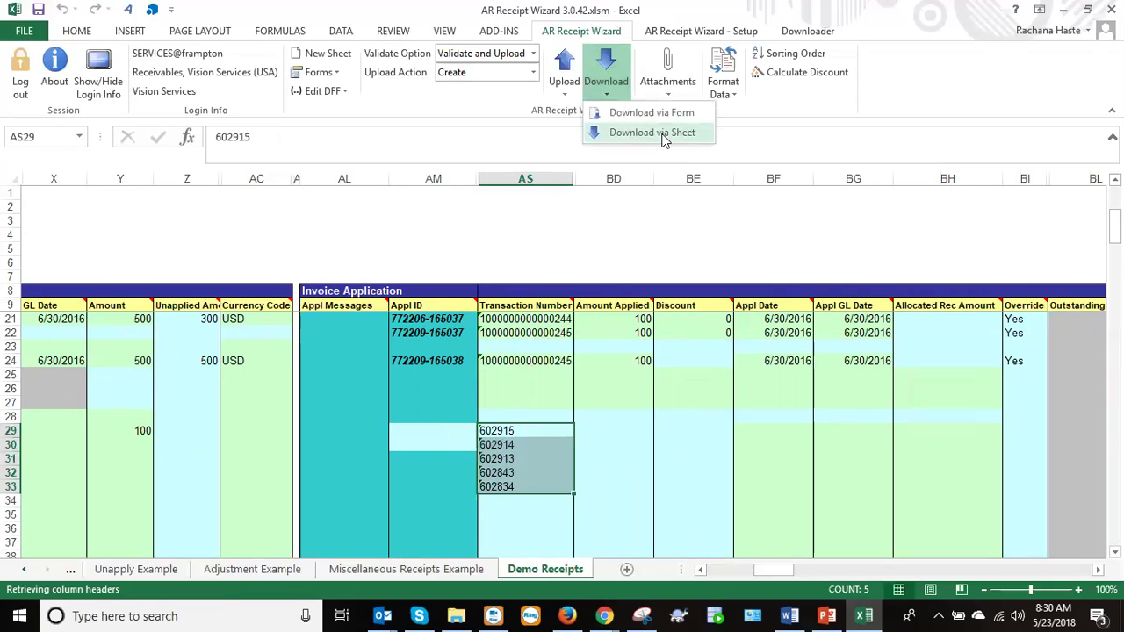
left_click(663, 136)
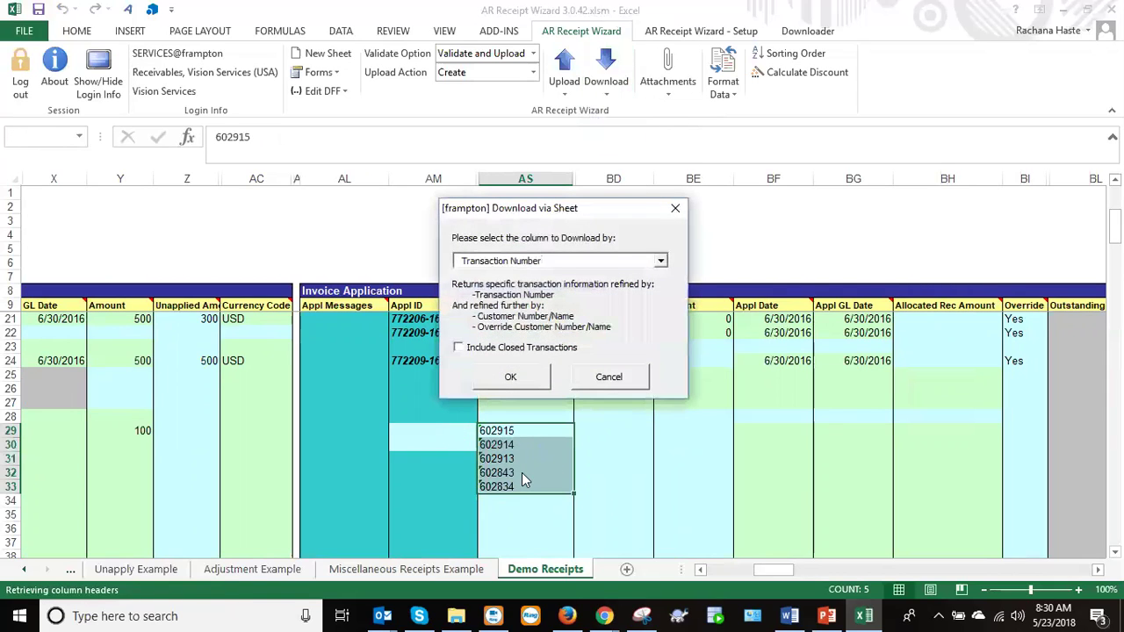
left_click(661, 262)
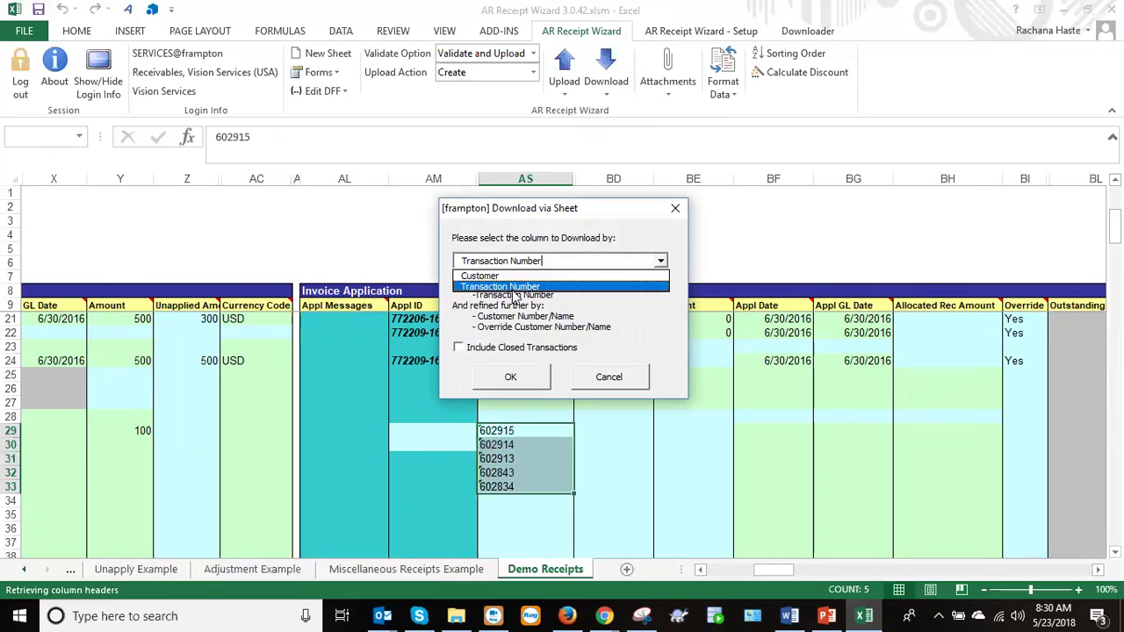
left_click(514, 288)
left_click(509, 379)
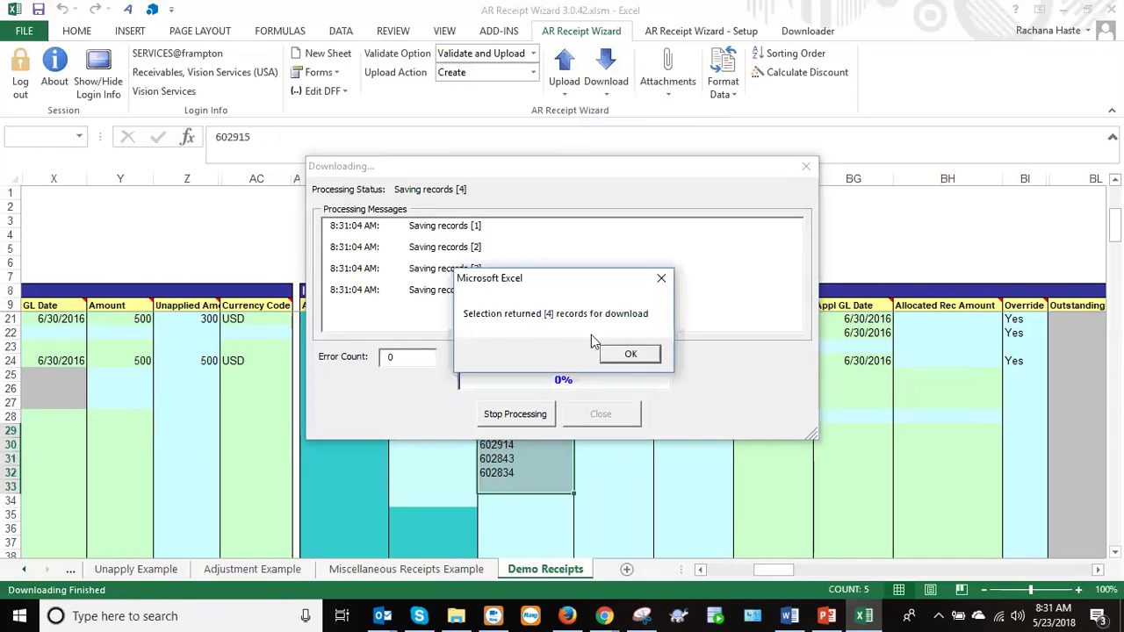
left_click(630, 354)
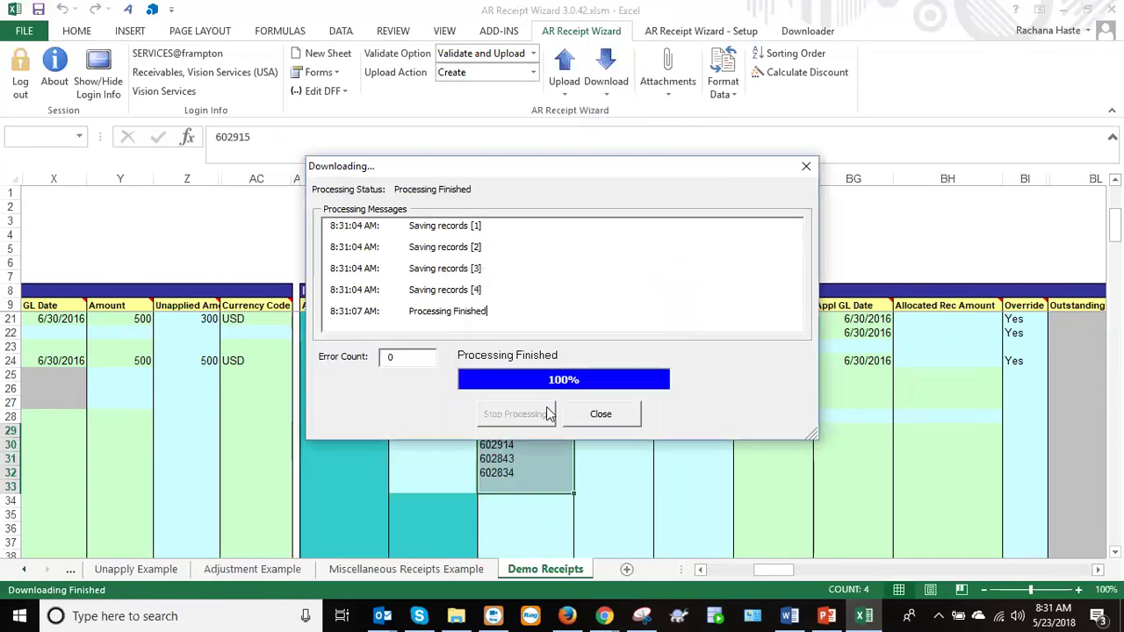
left_click(594, 414)
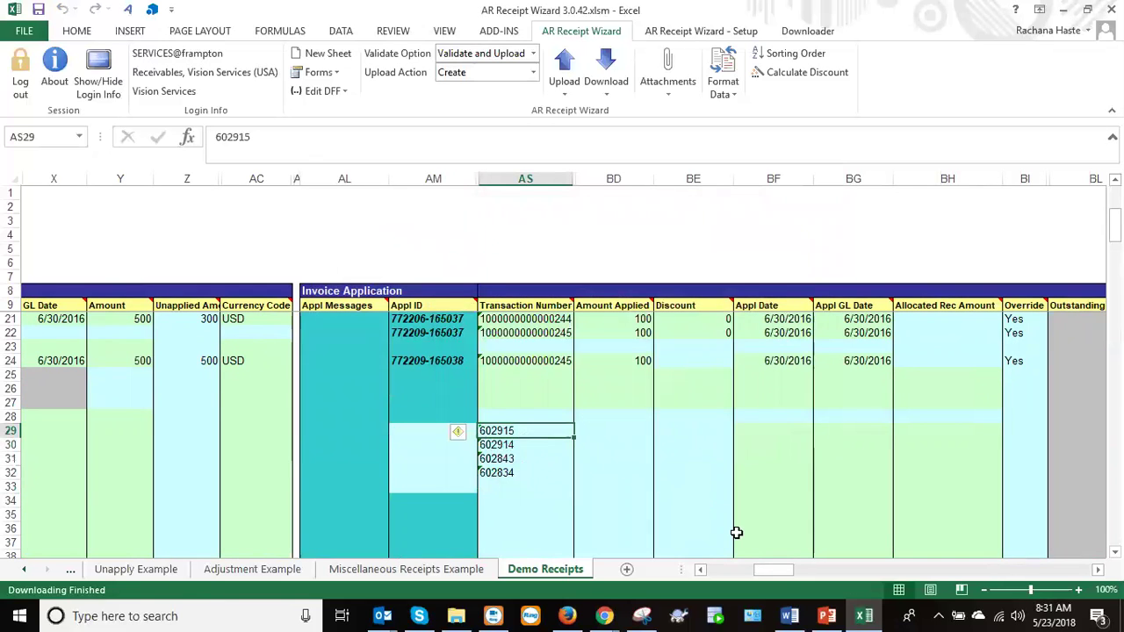
mouse_move(777, 573)
left_mouse_down()
mouse_move(809, 567)
mouse_move(775, 572)
left_mouse_up()
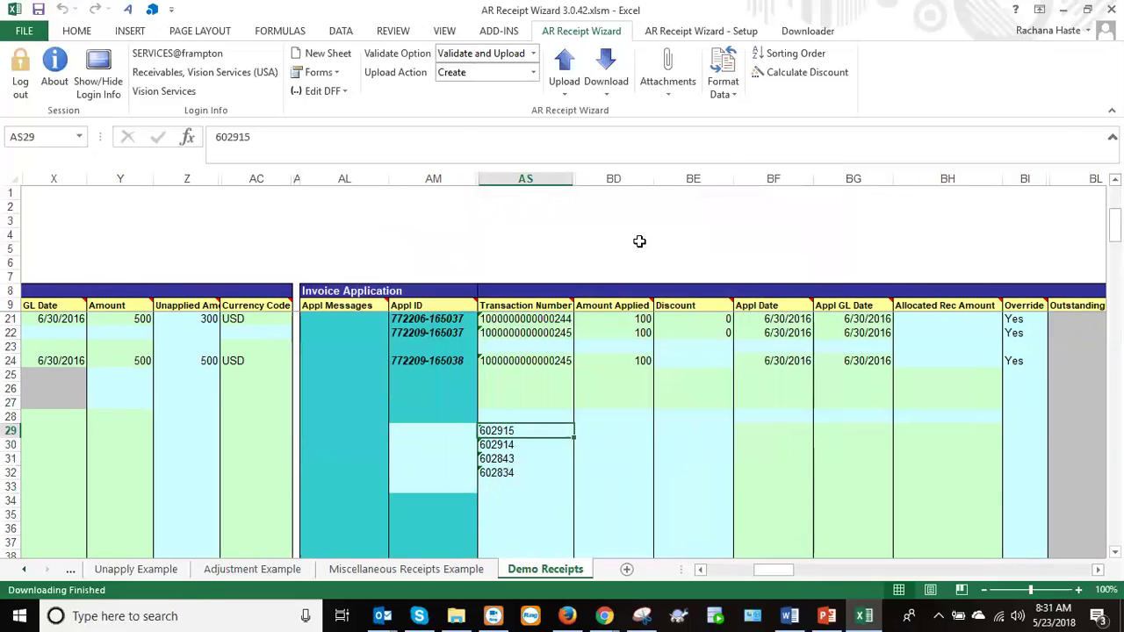
Set Upload Action to Adjustment, select AS29:AS32, and choose Download via Sheet.
left_click(533, 74)
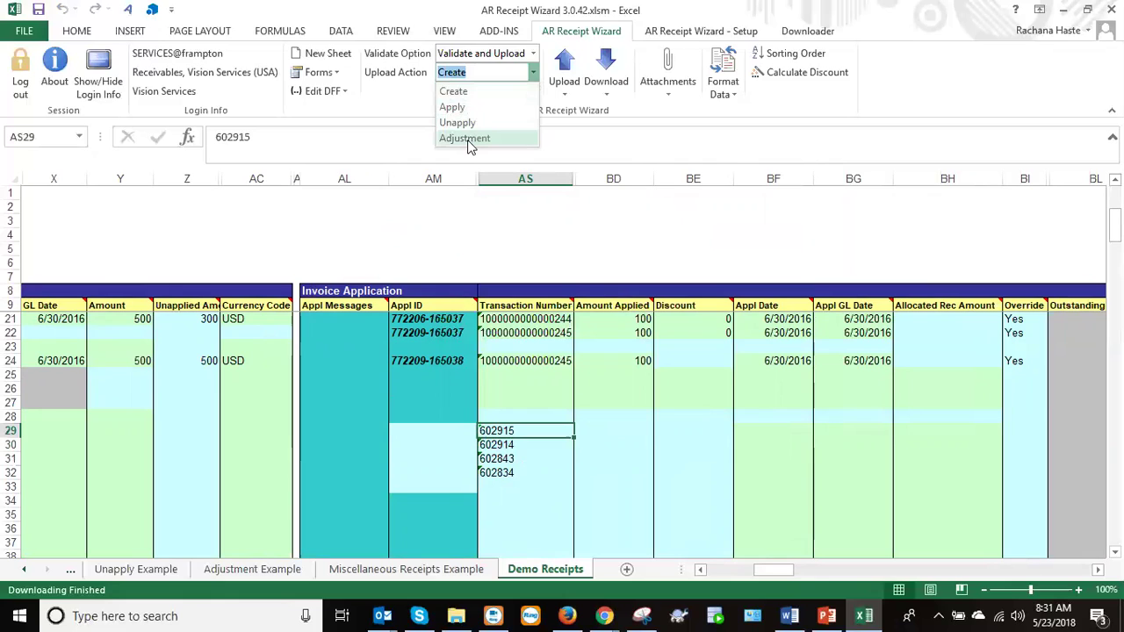
left_click(469, 141)
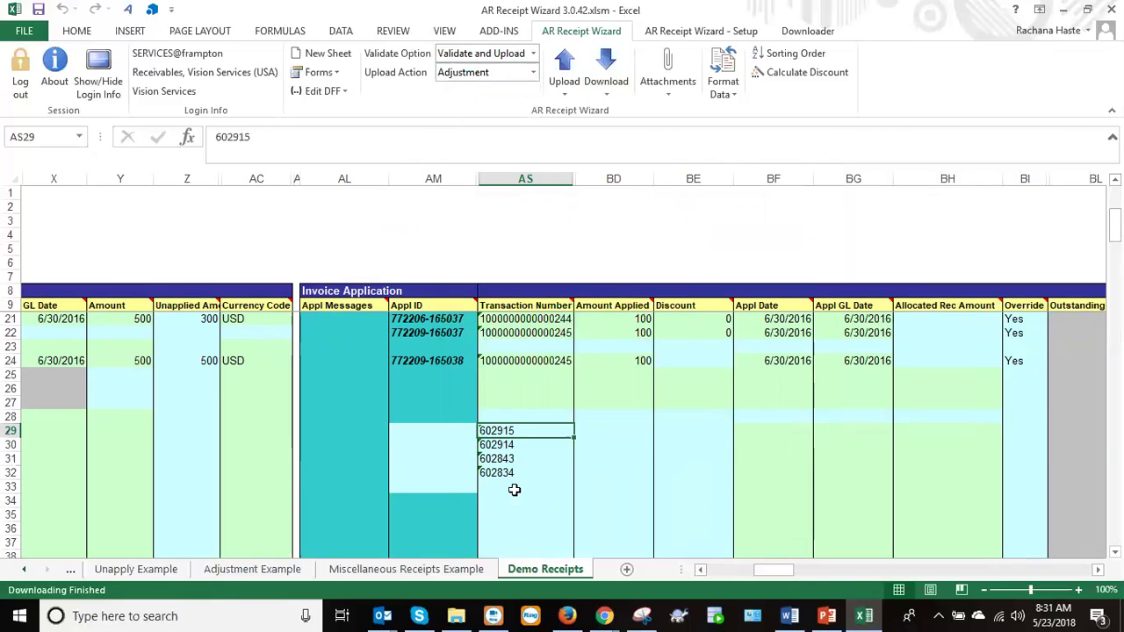
left_click_drag(497, 430, 499, 469)
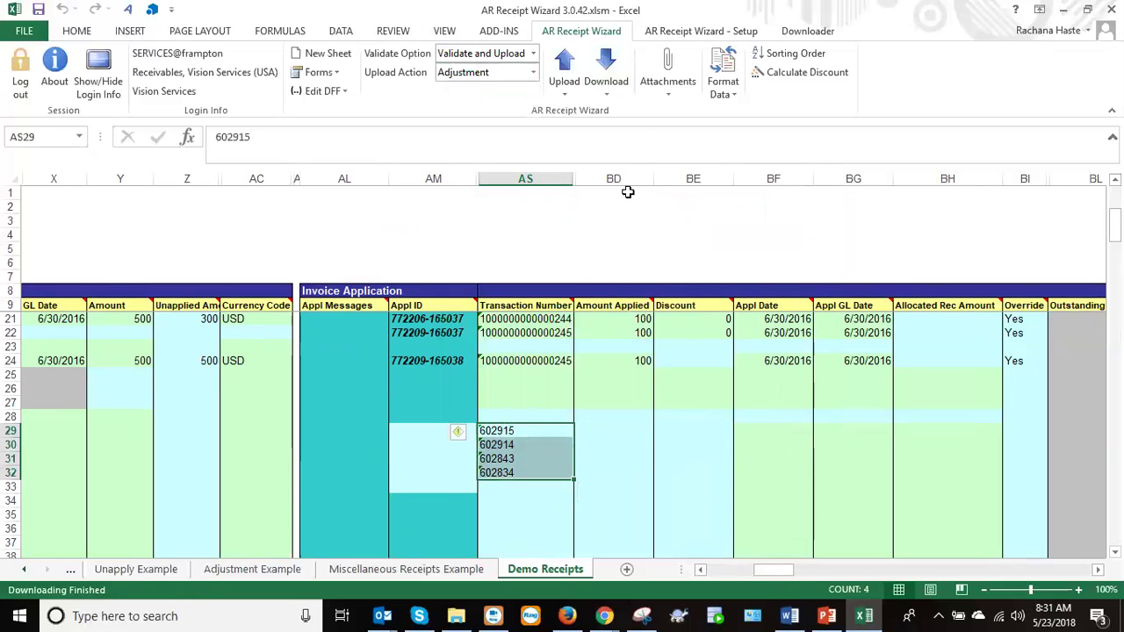
mouse_move(782, 572)
left_mouse_down()
mouse_move(732, 580)
mouse_move(748, 589)
mouse_move(743, 573)
mouse_move(764, 569)
left_mouse_up()
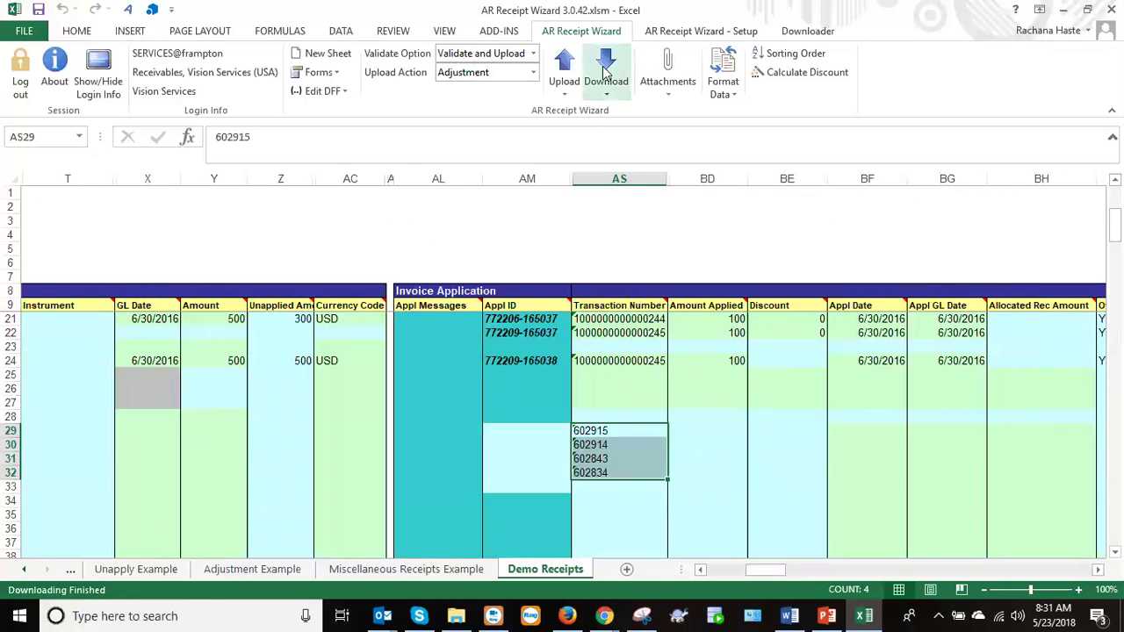
left_click_drag(1114, 226, 1114, 261)
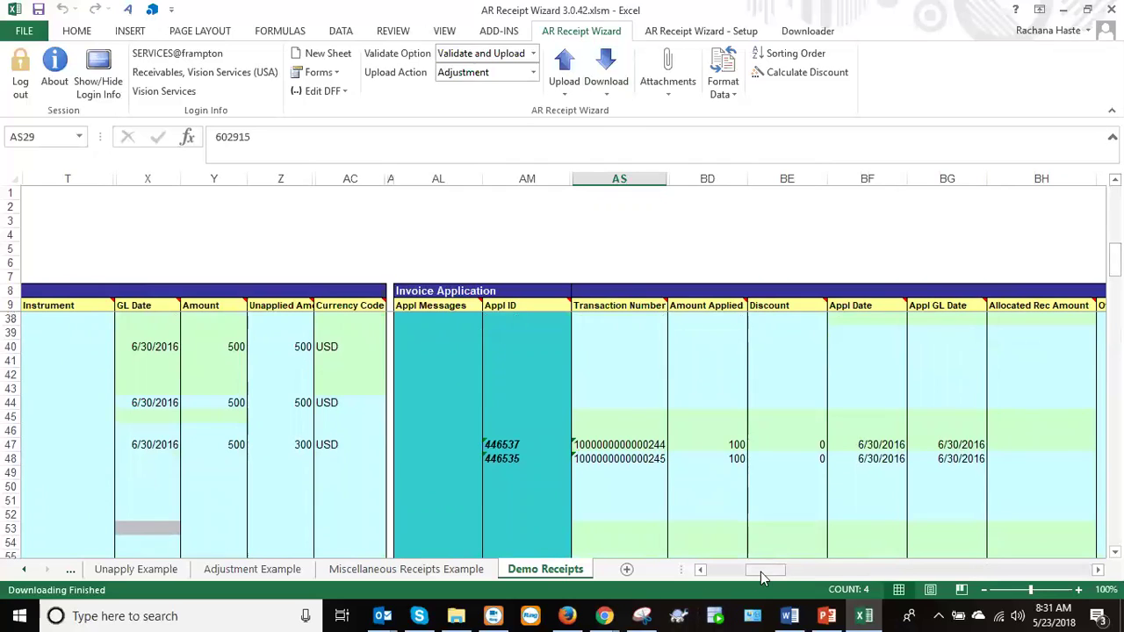
left_click_drag(760, 571, 760, 572)
left_click_drag(782, 575, 788, 571)
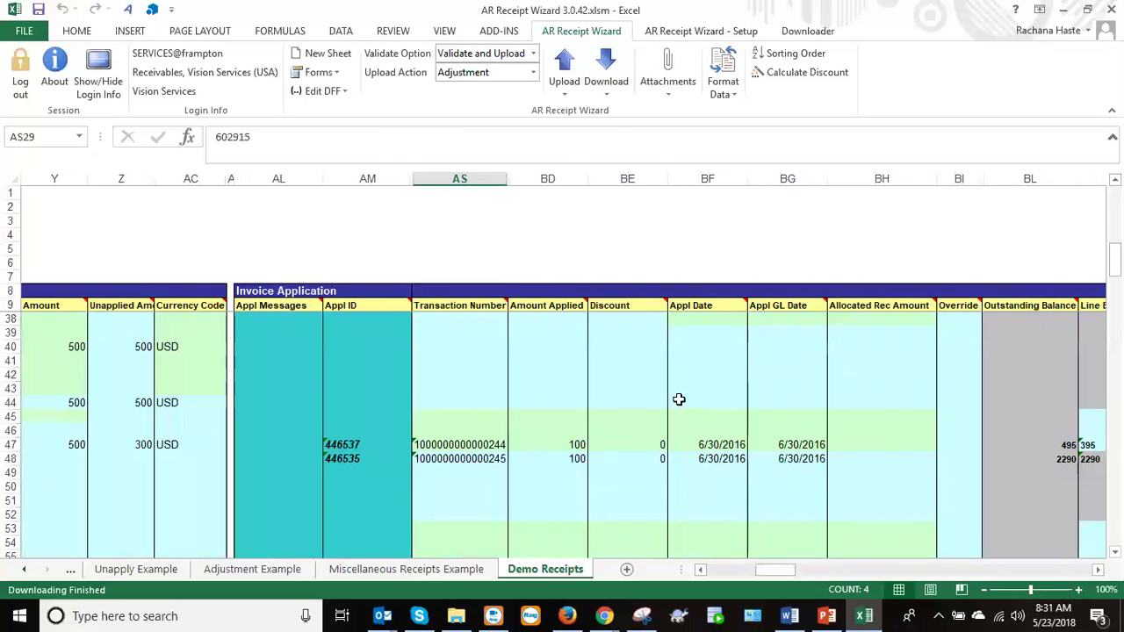
left_click_drag(1113, 260, 1113, 235)
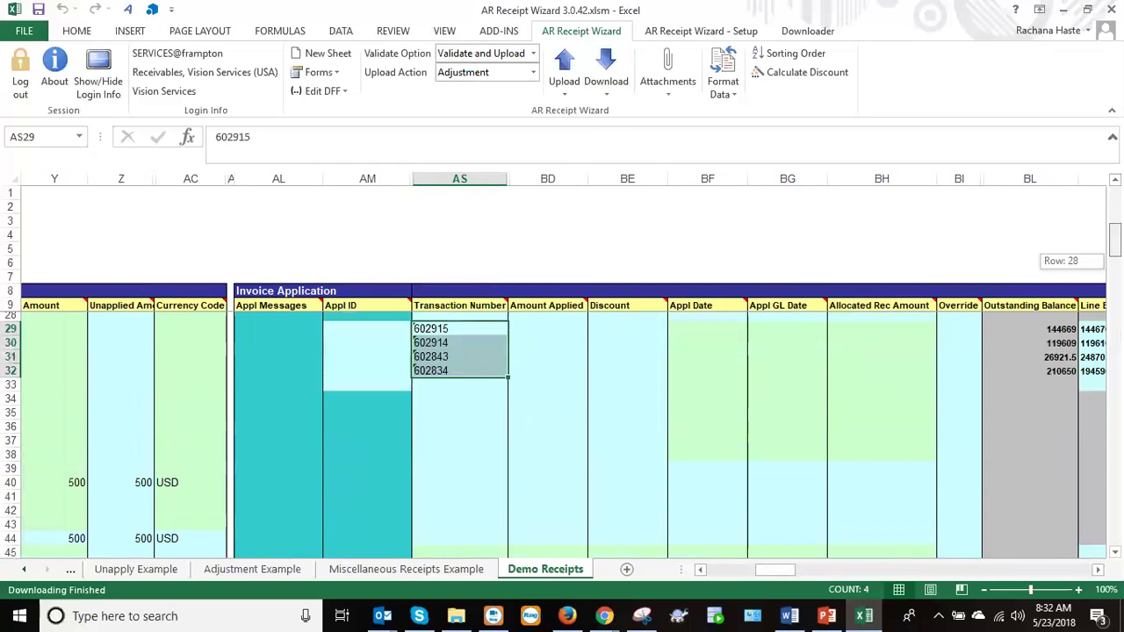
left_click(607, 85)
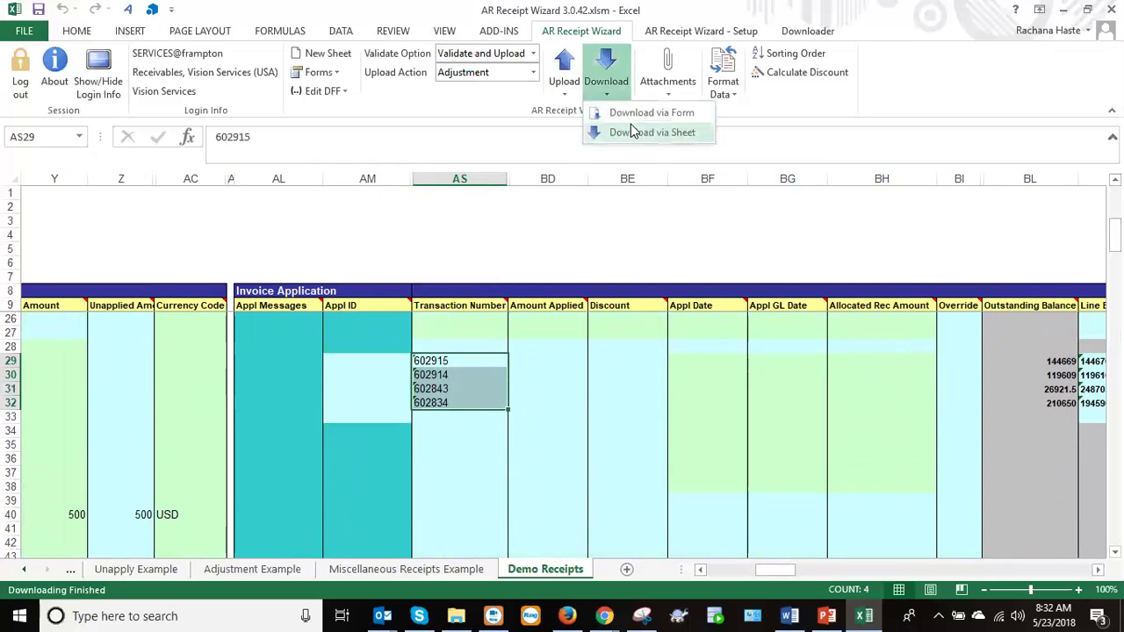
left_click(632, 131)
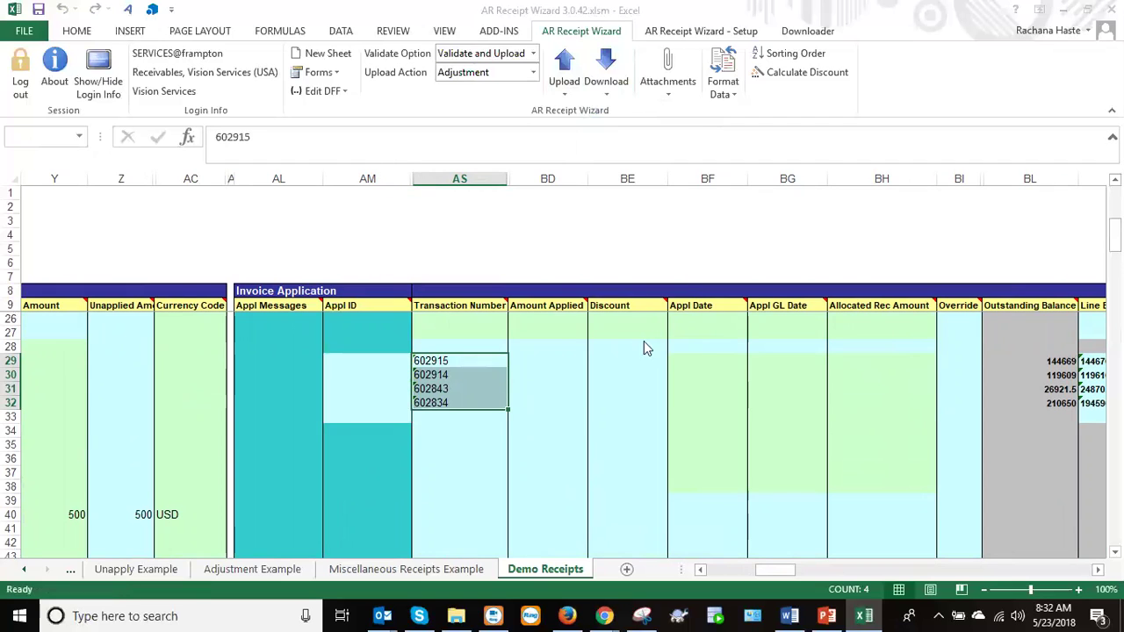
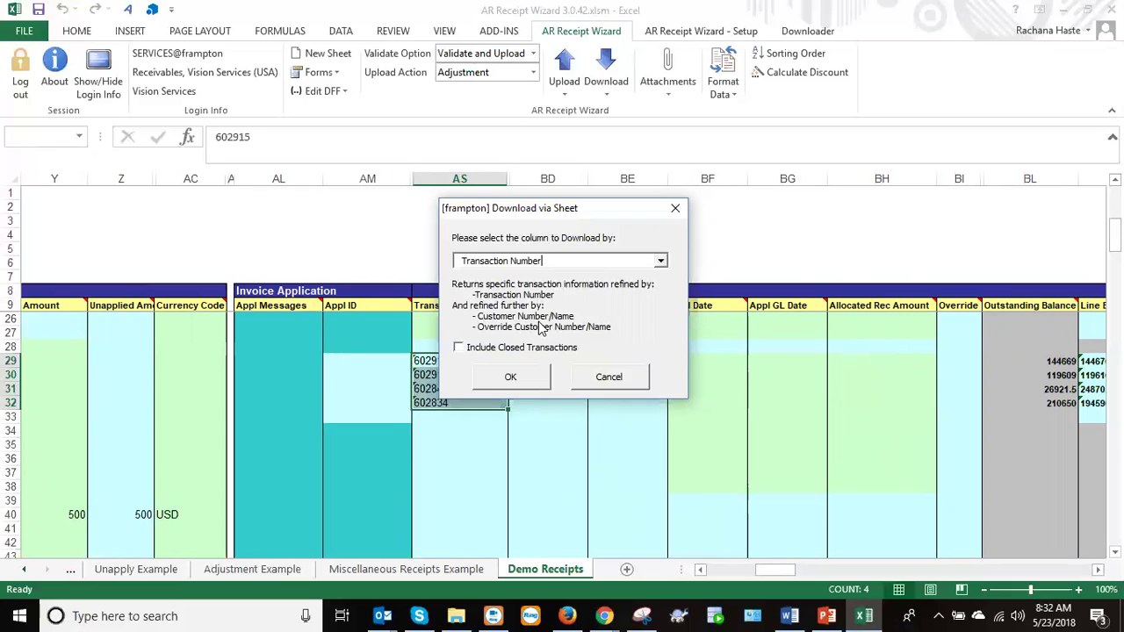
Cancel the download prompt, unhide columns AN–AR, and widen Override Customer Number column AP.
left_click(625, 383)
left_click_drag(1114, 234, 1114, 275)
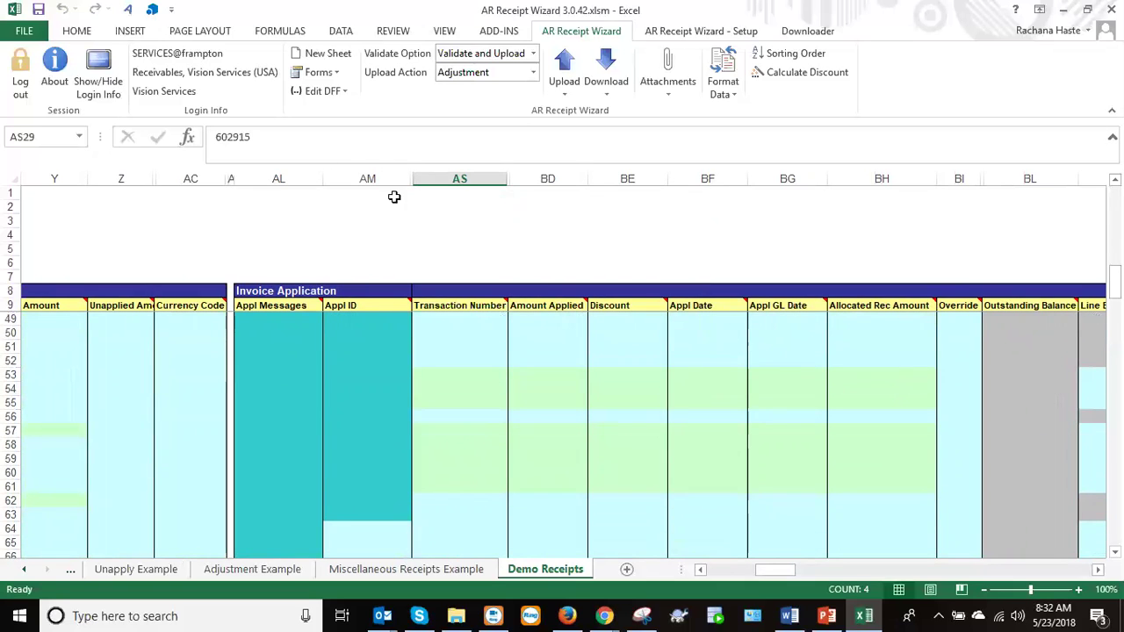
left_click_drag(369, 179, 595, 170)
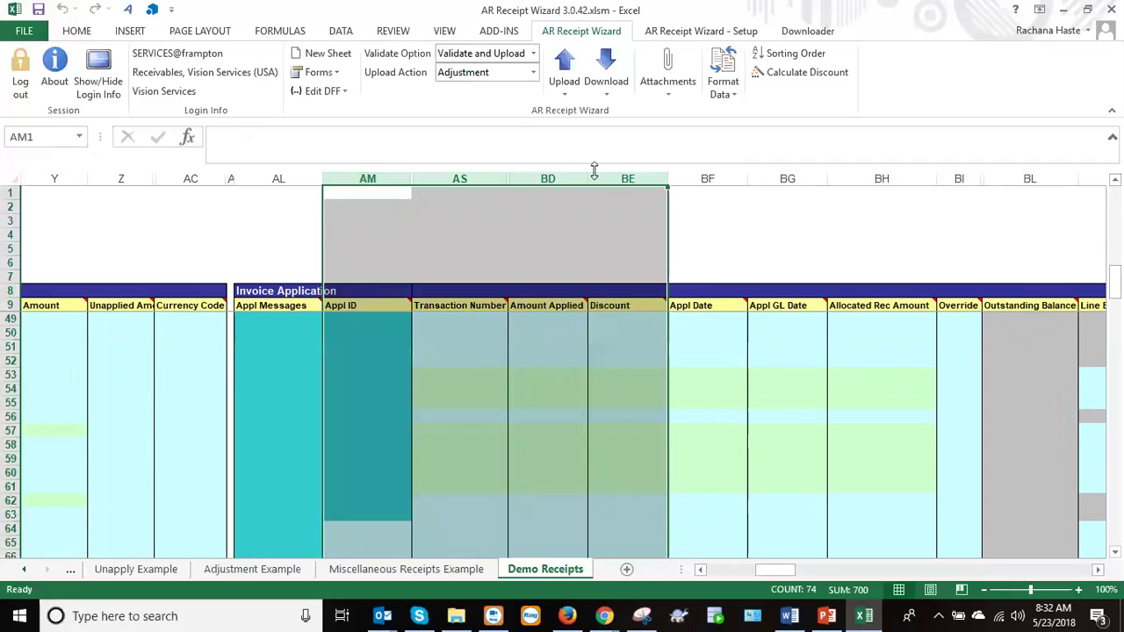
right_click(587, 176)
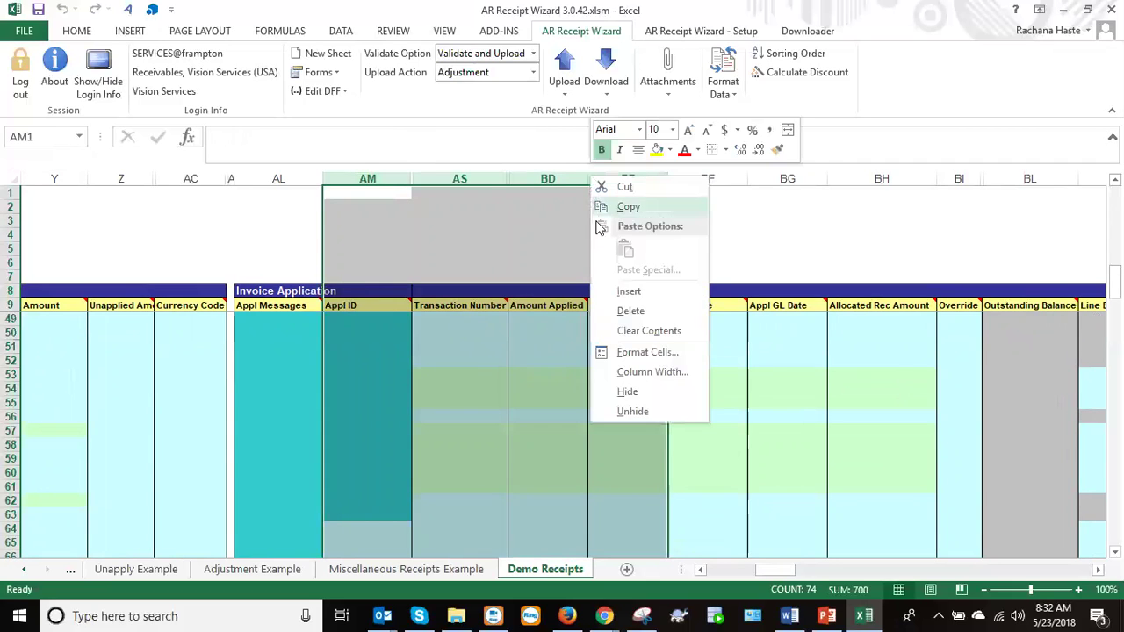
left_click(632, 412)
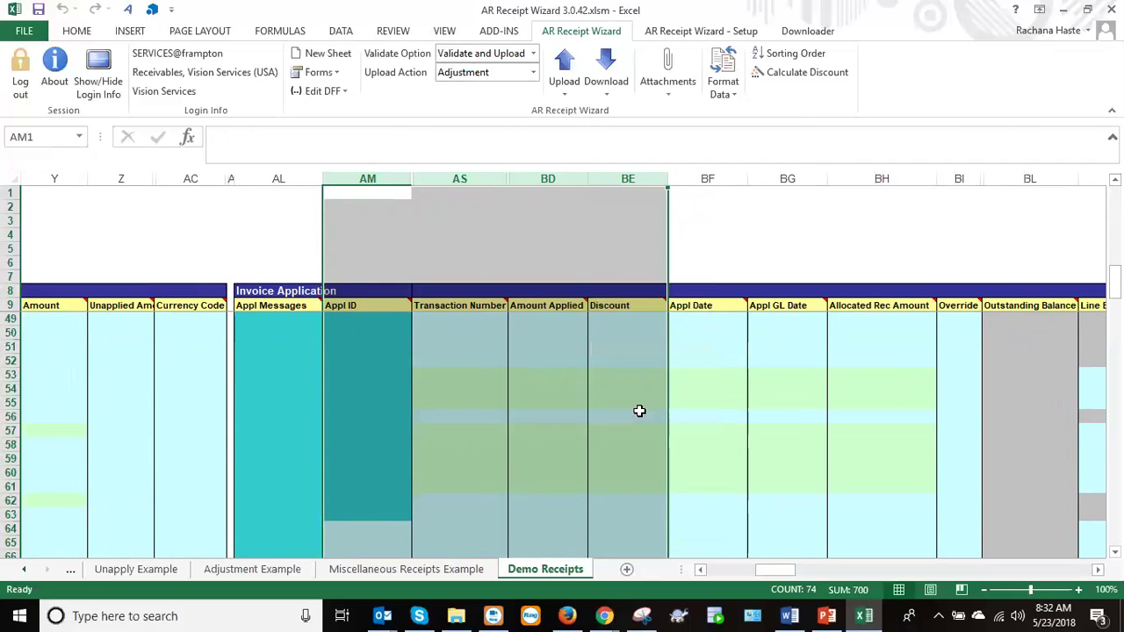
left_click(632, 485)
left_click_drag(666, 179, 740, 163)
type("1004")
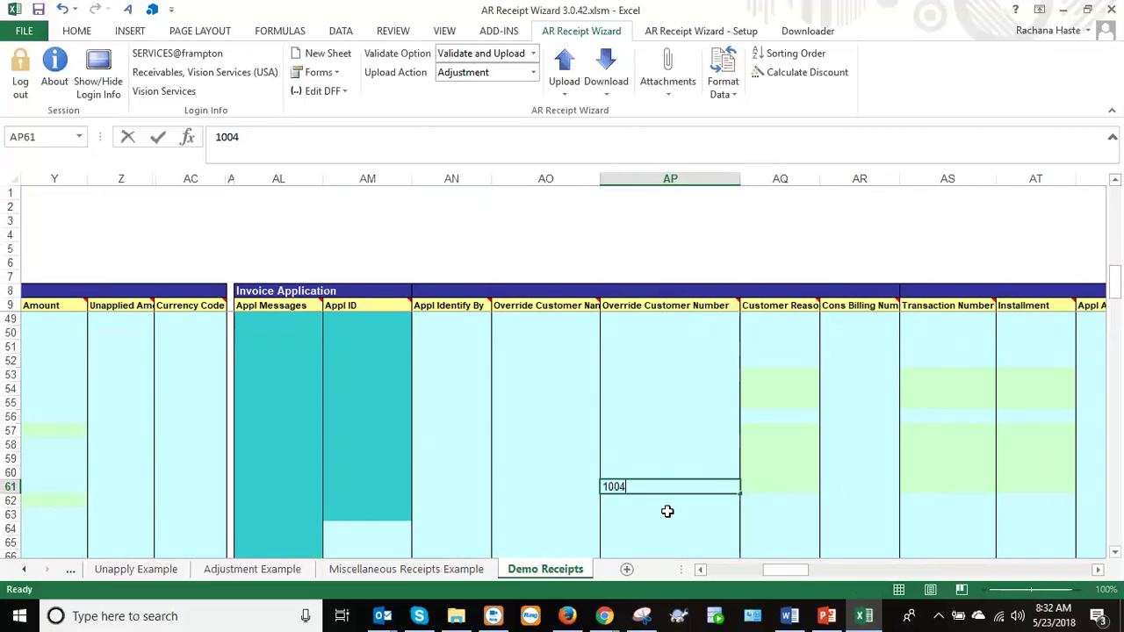
key("Tab")
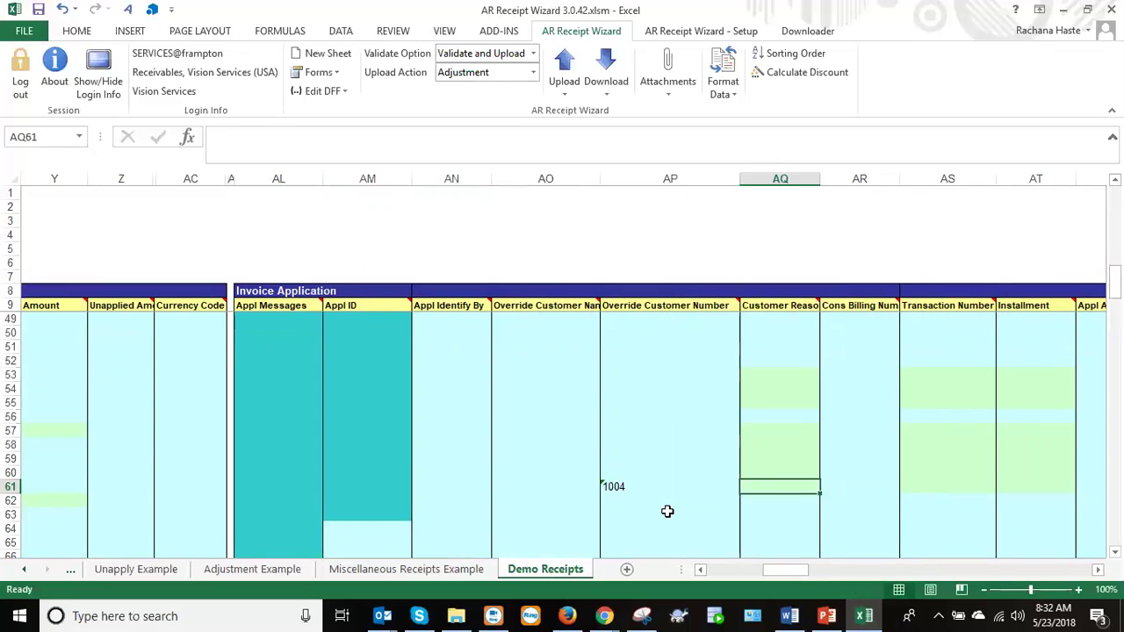
left_click(613, 486)
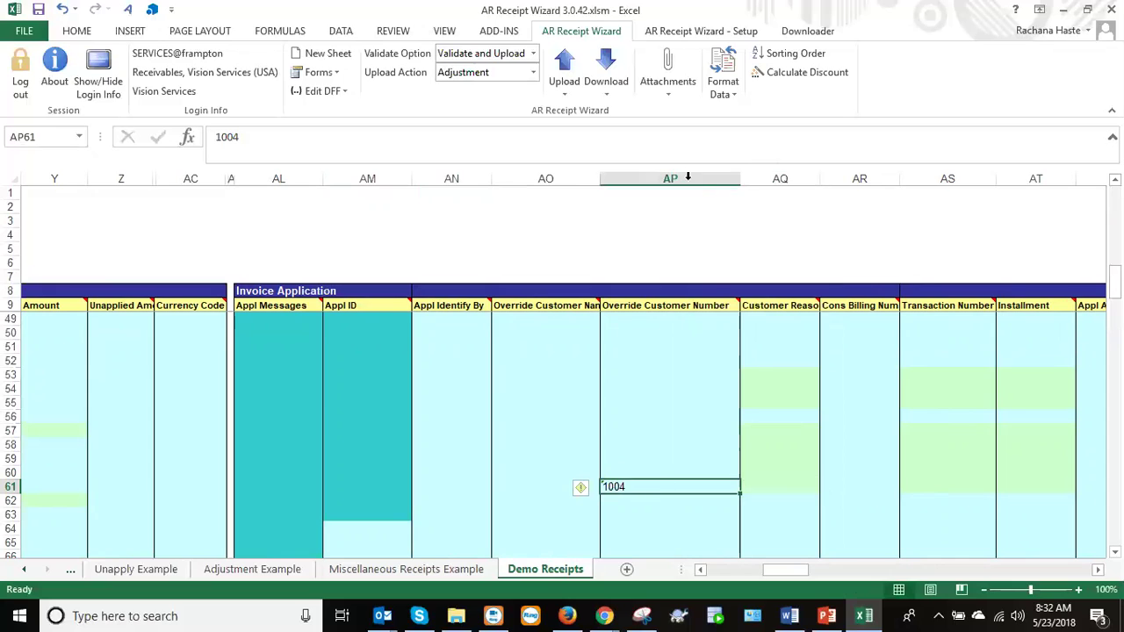
left_click(608, 92)
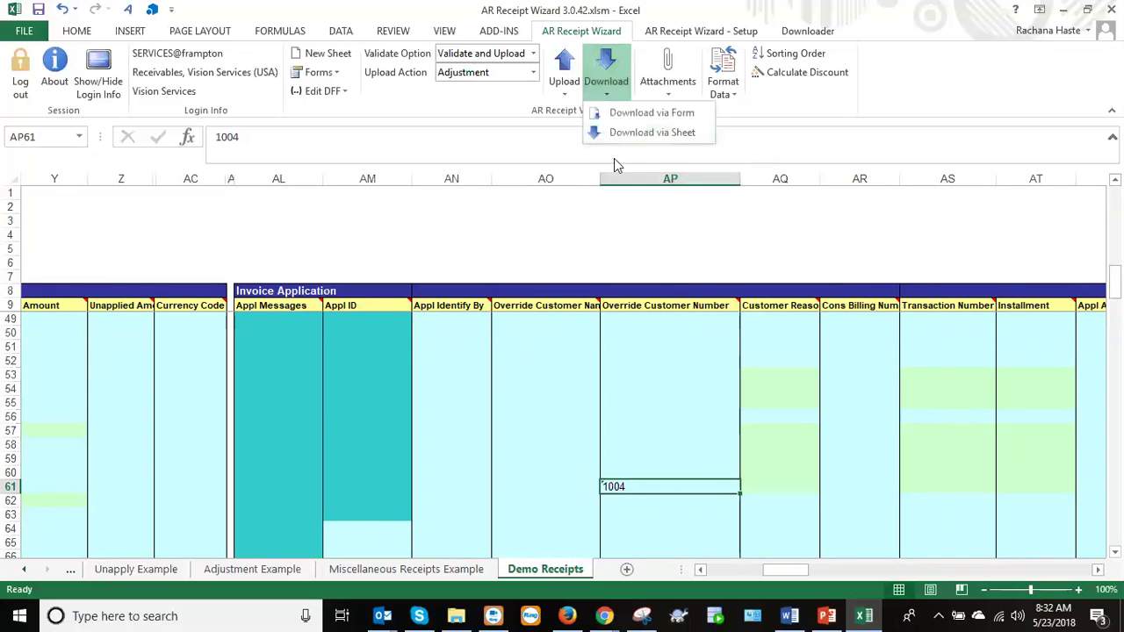
left_click(652, 132)
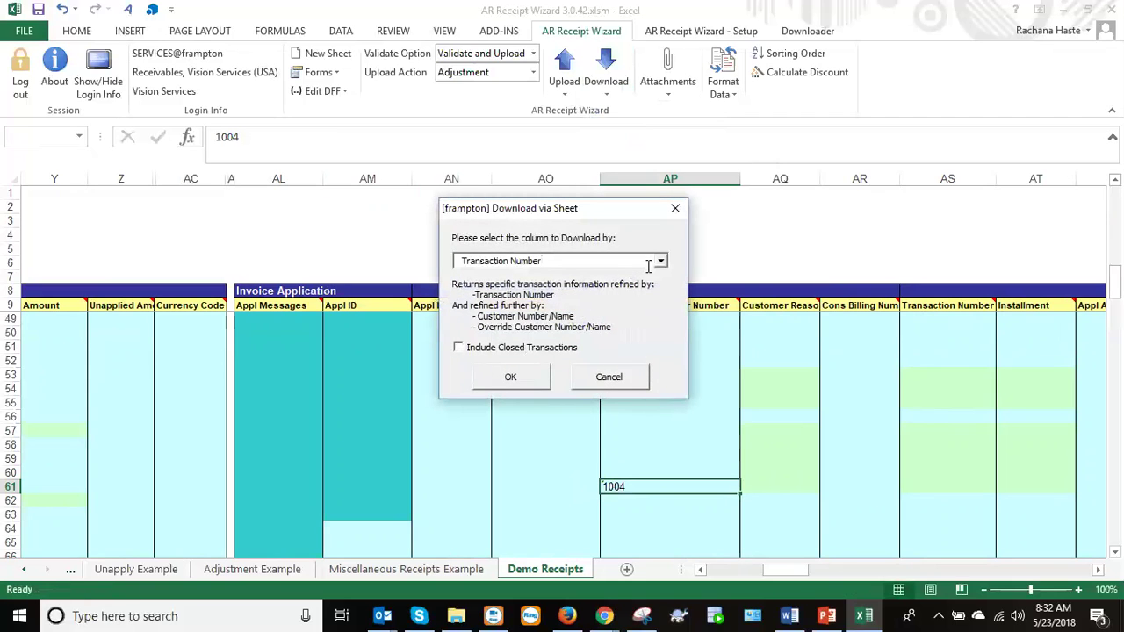
left_click(662, 261)
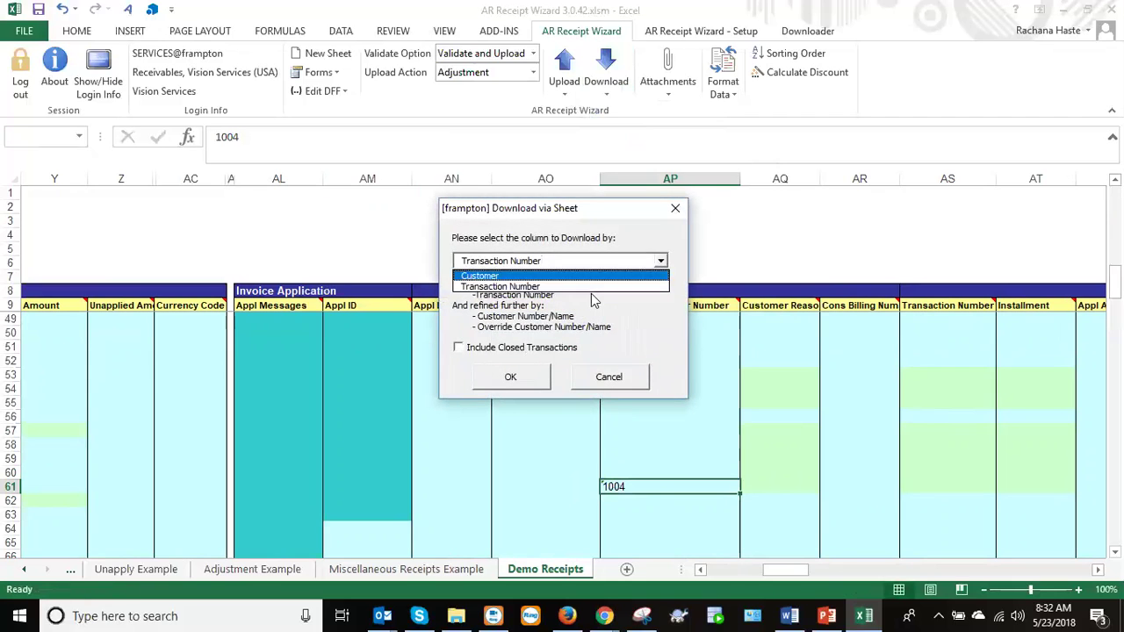
left_click(546, 274)
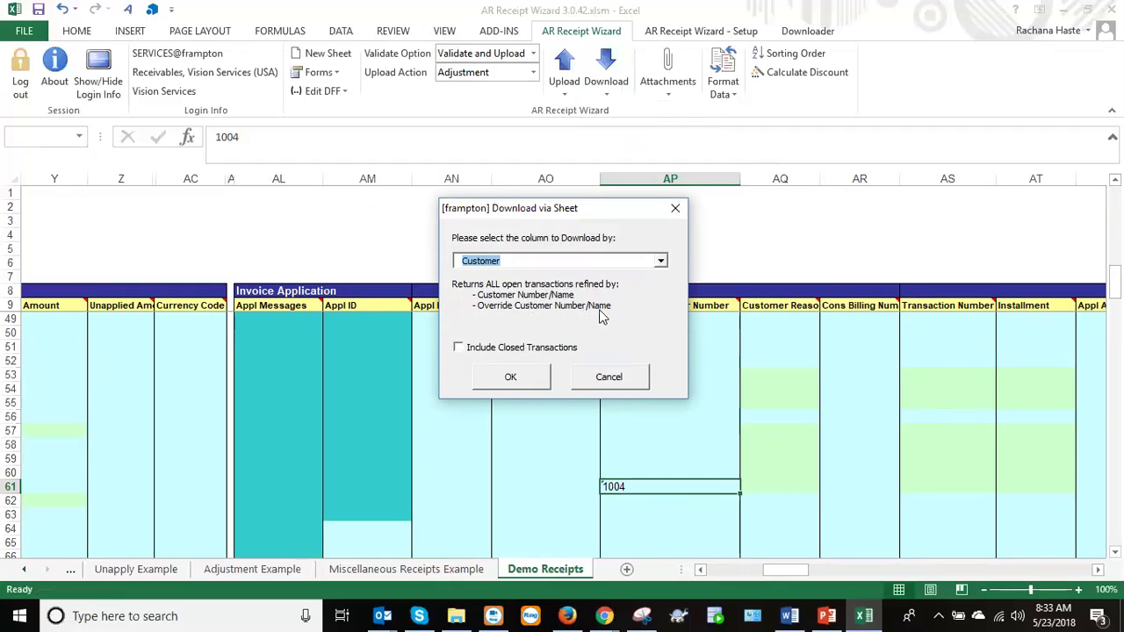
left_click(494, 347)
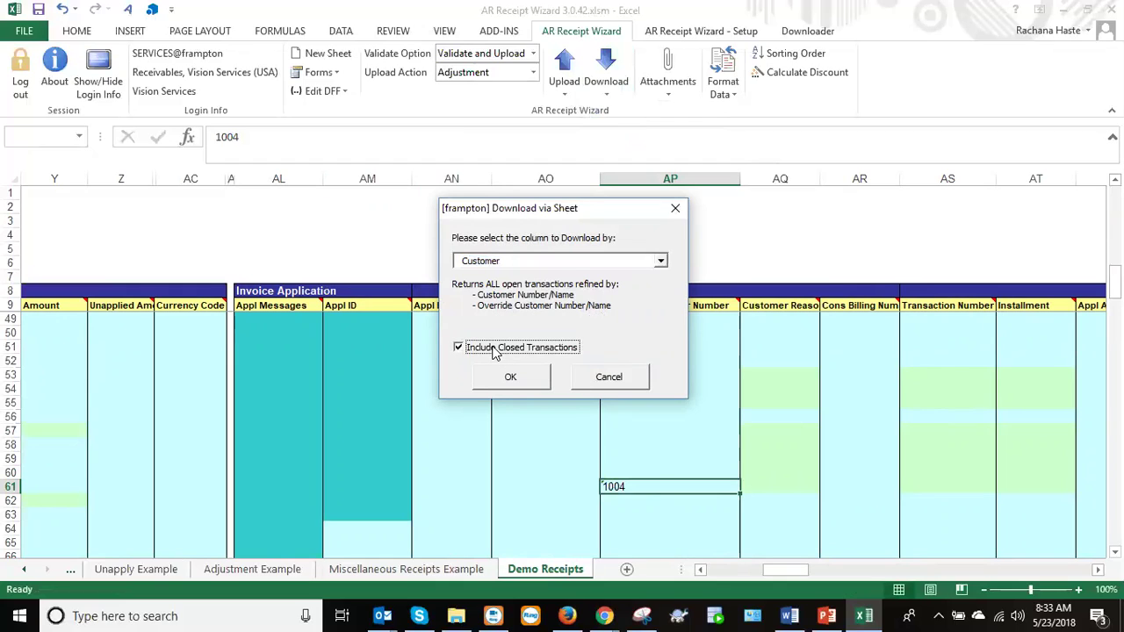
left_click(542, 348)
left_click(604, 378)
key("Delete")
left_click_drag(1115, 286, 1115, 267)
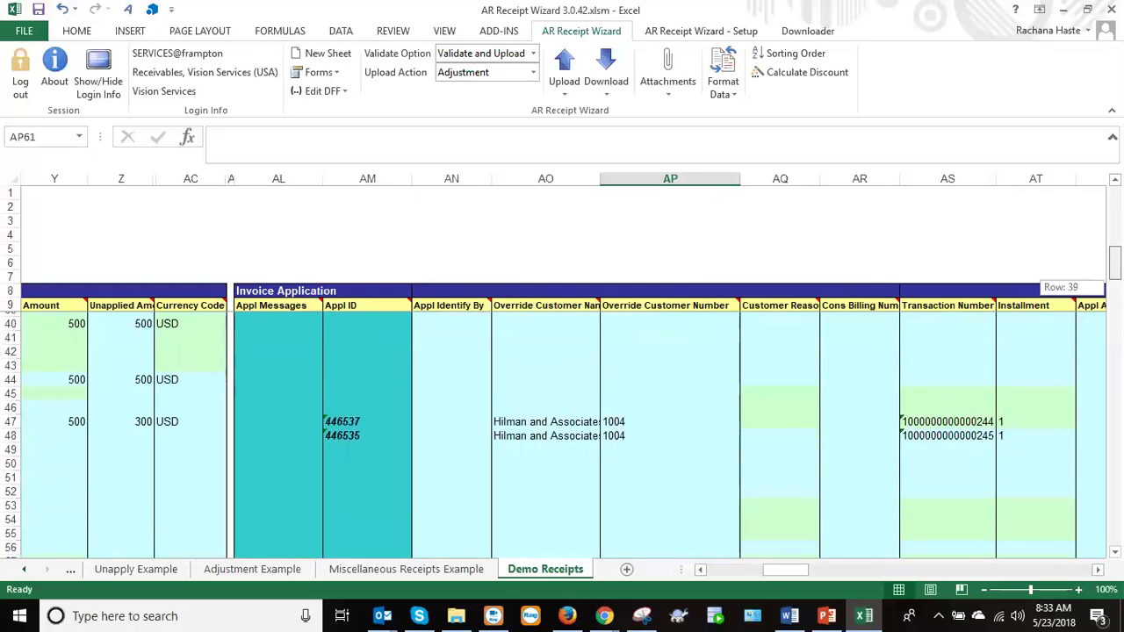
Upload rows 47–48 with Upload Action Unapply, leaving both at Appl ID 165035.
left_click_drag(558, 418, 556, 431)
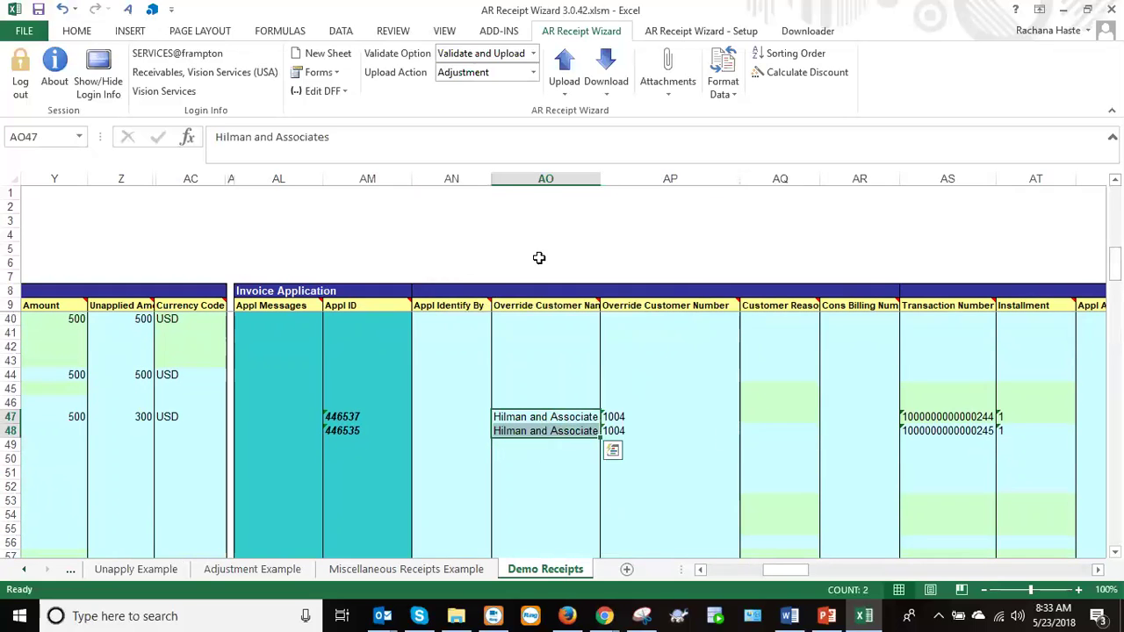
left_click(533, 74)
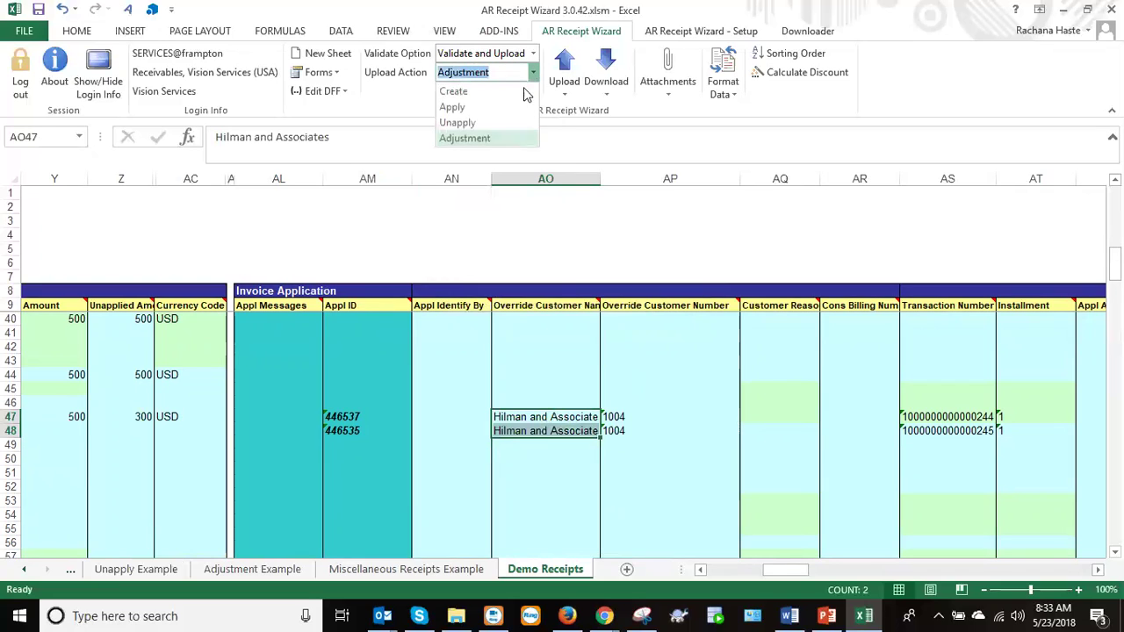
left_click(481, 123)
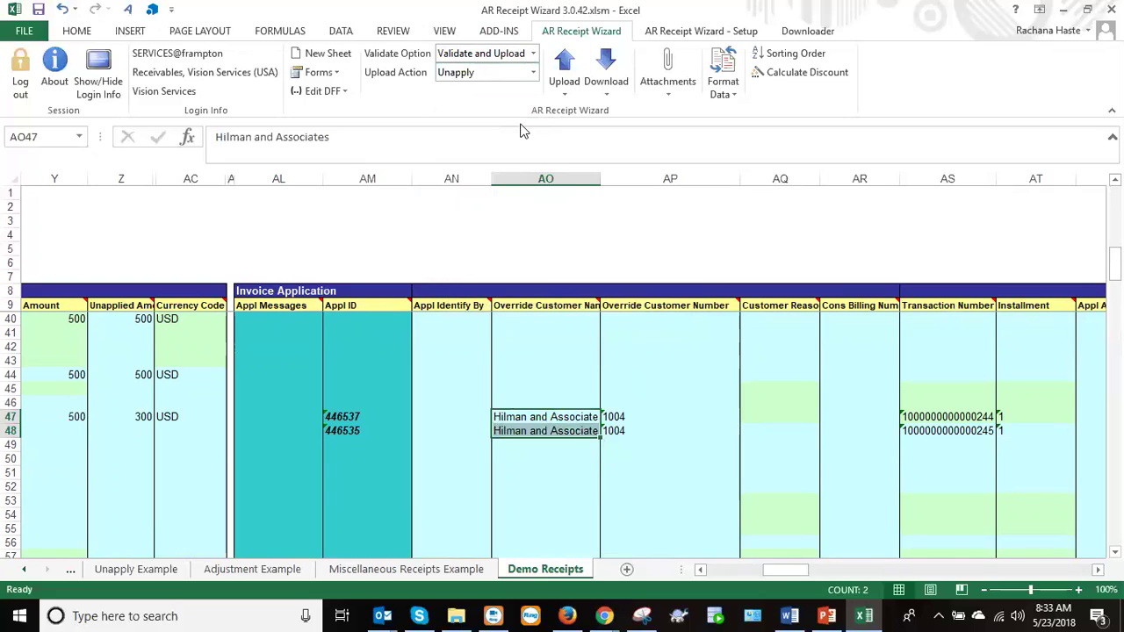
left_click(566, 77)
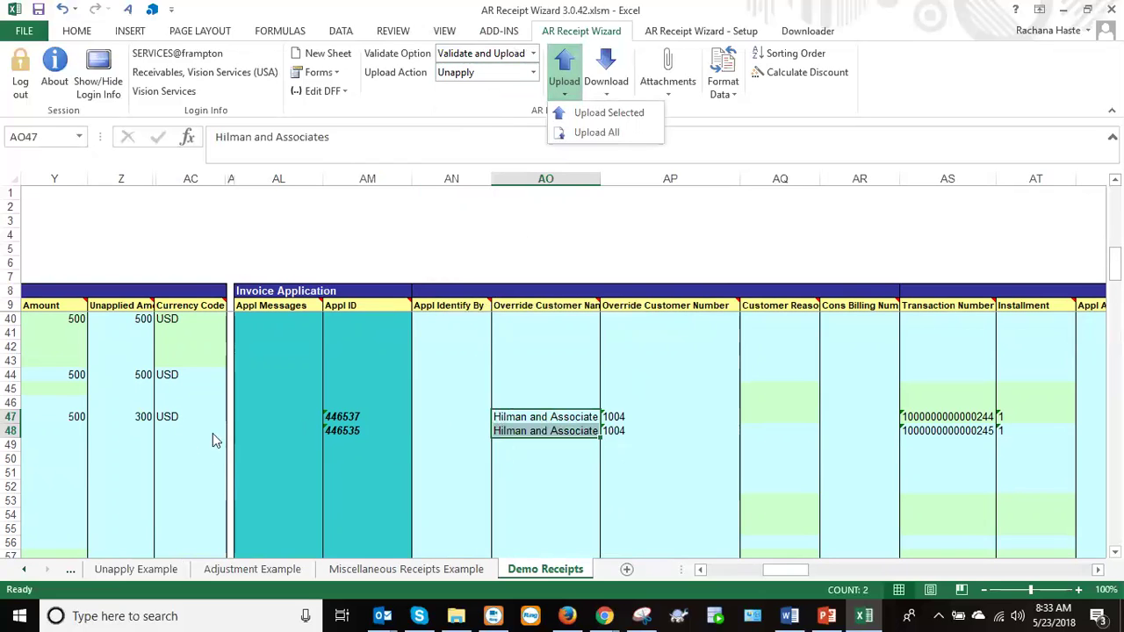
left_click(606, 114)
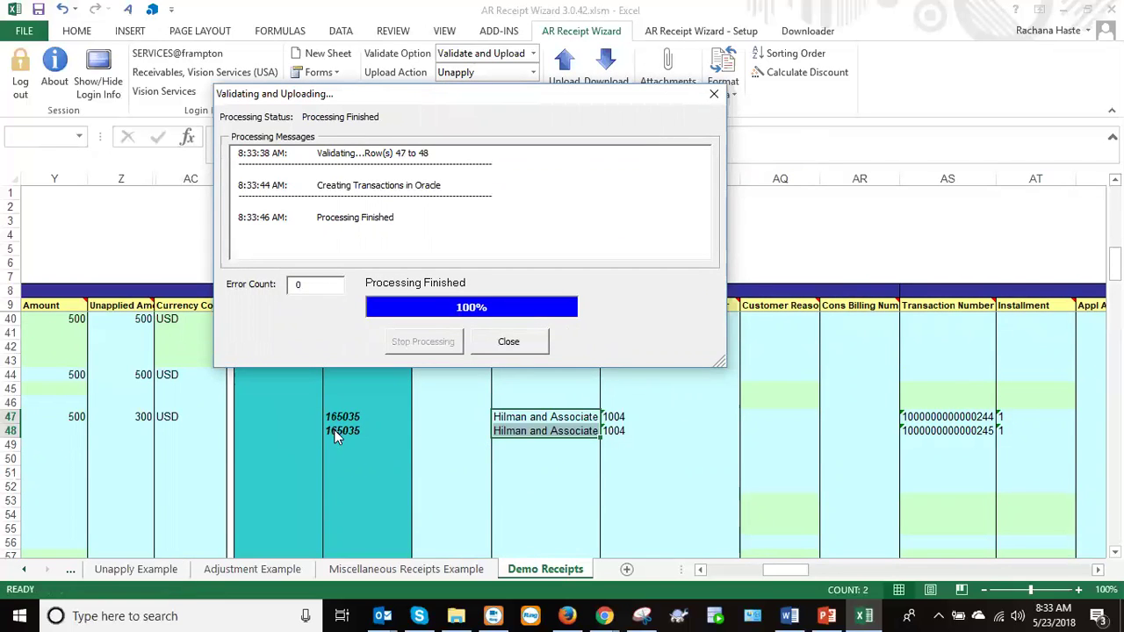
left_click(508, 342)
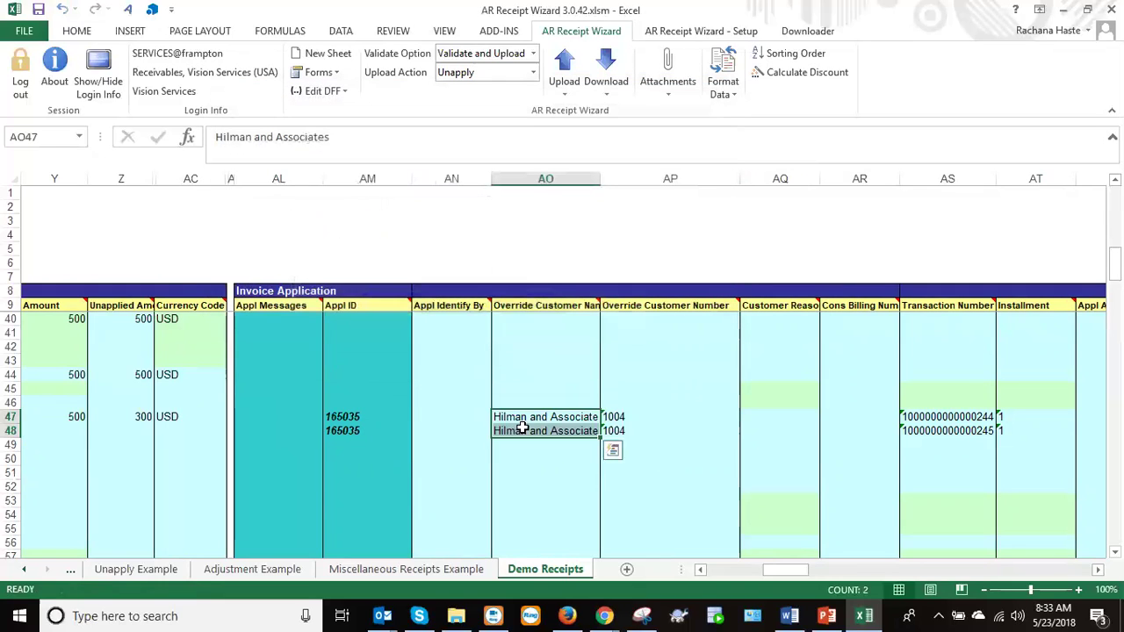
left_click(523, 427)
left_click(527, 414)
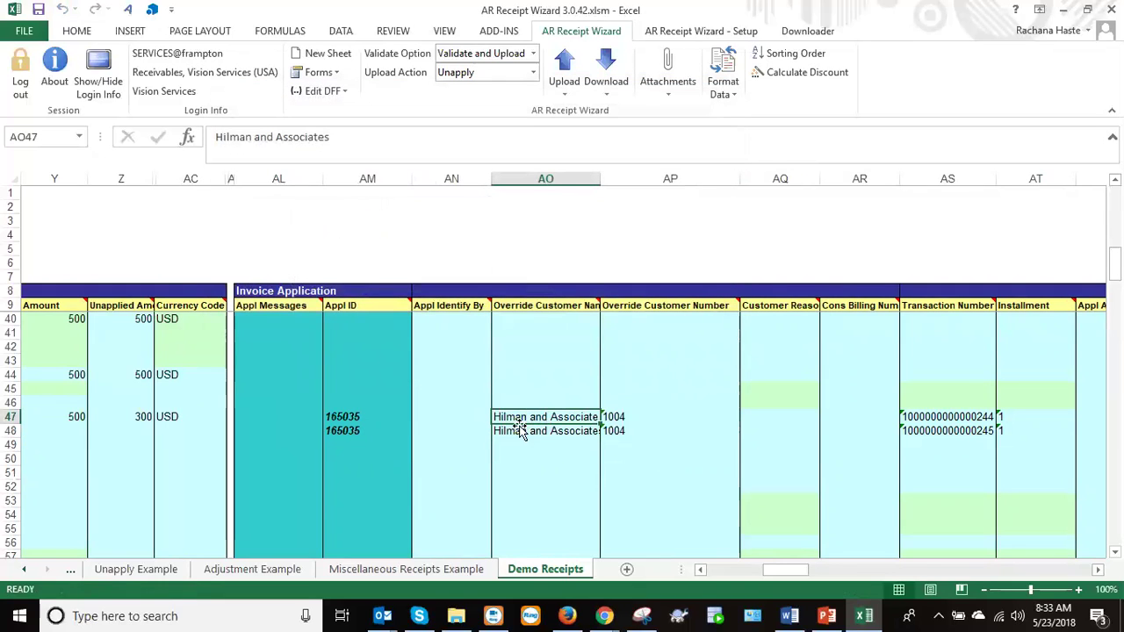
left_click_drag(343, 430, 606, 434)
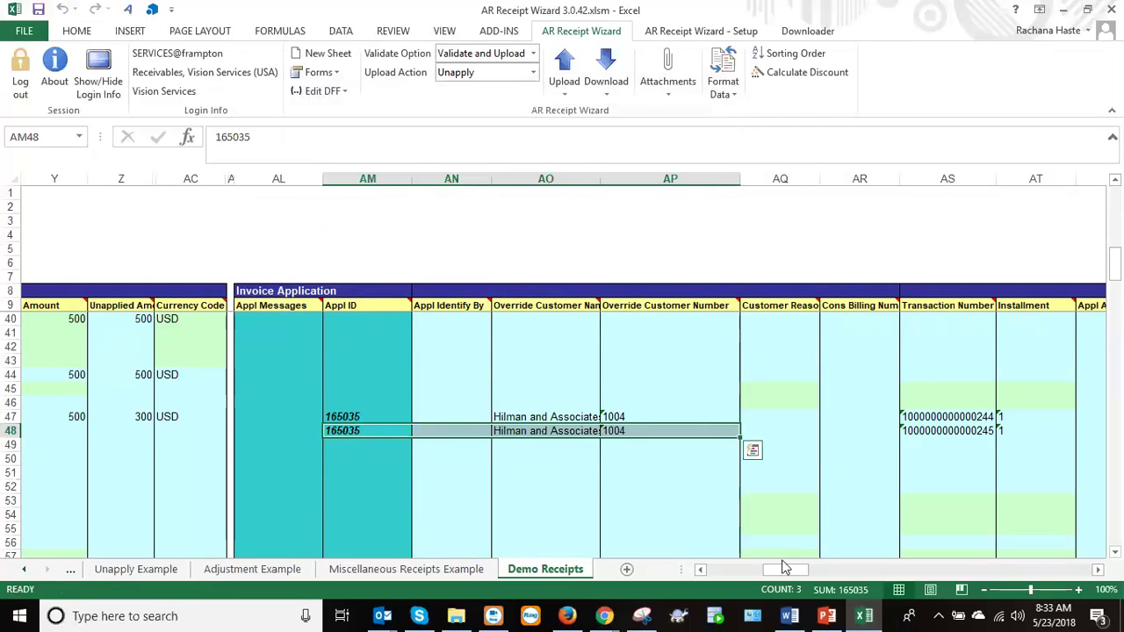
left_click_drag(781, 575, 717, 576)
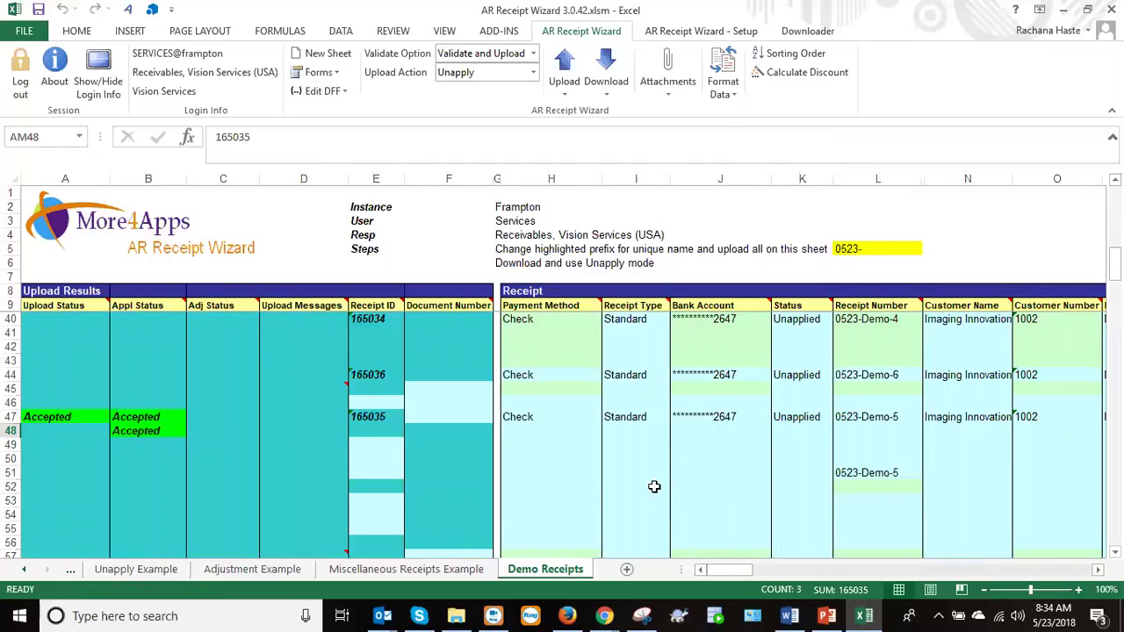
left_click(857, 417)
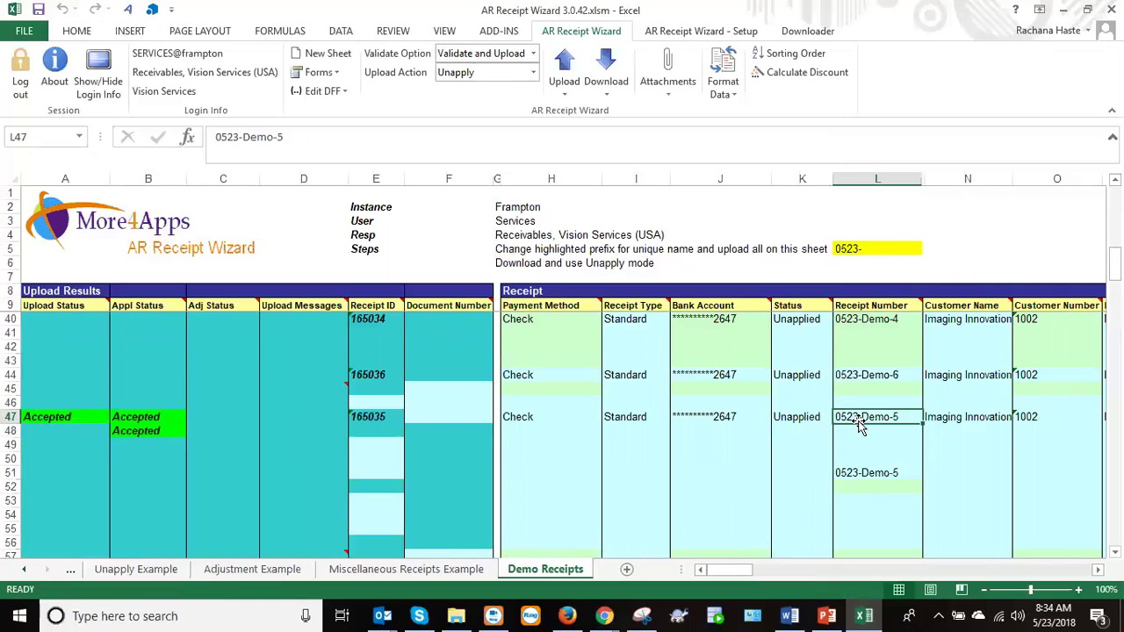
left_click(875, 518)
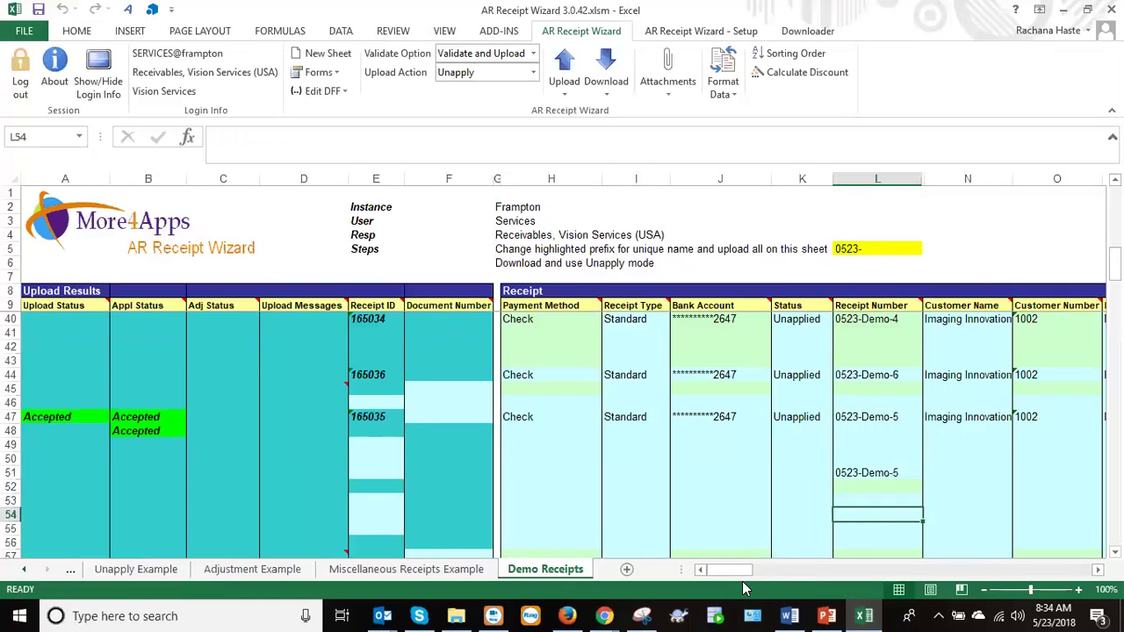
left_click_drag(730, 574, 740, 573)
Download receipt 0523-Demo-5 via the Receipt form into row 54 (Receipt ID 165035, amount 500).
left_click(611, 88)
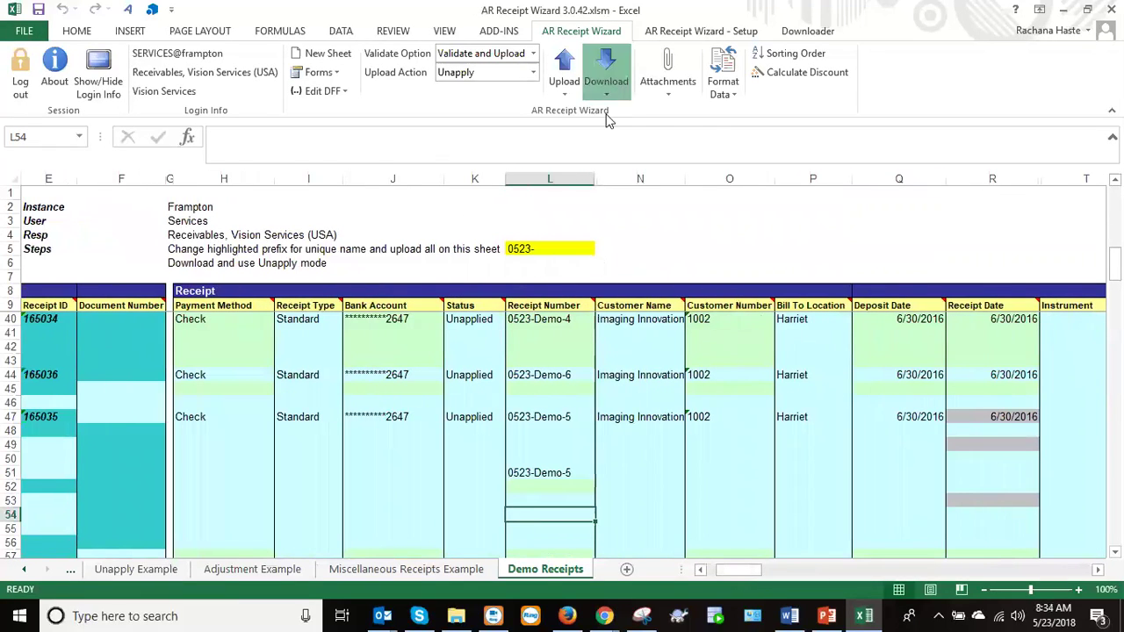
left_click(624, 120)
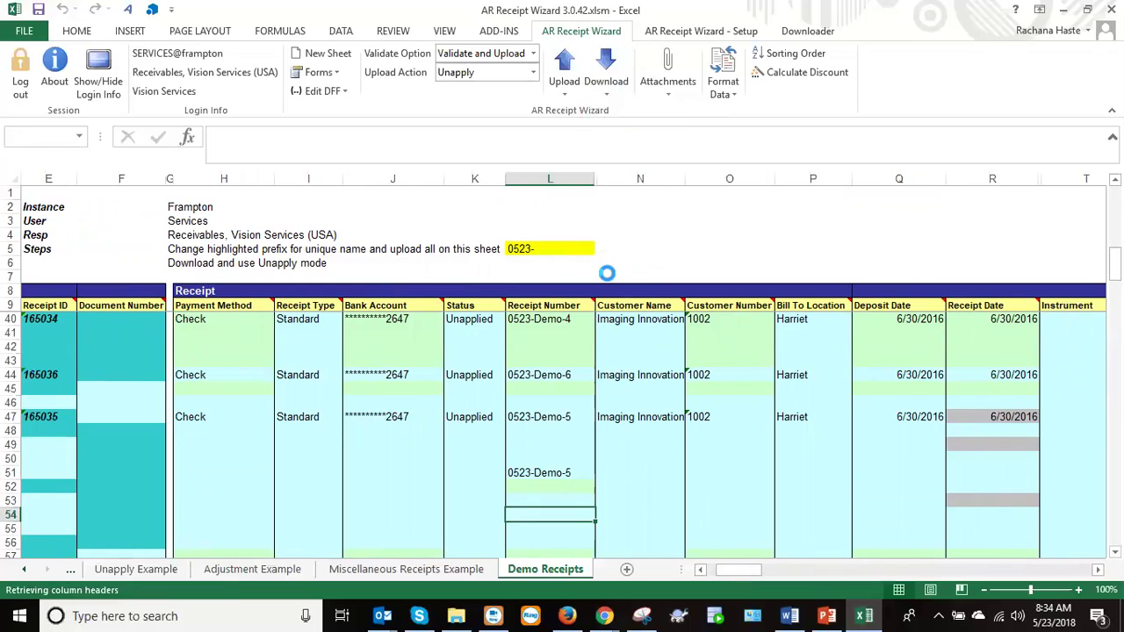
left_click(516, 338)
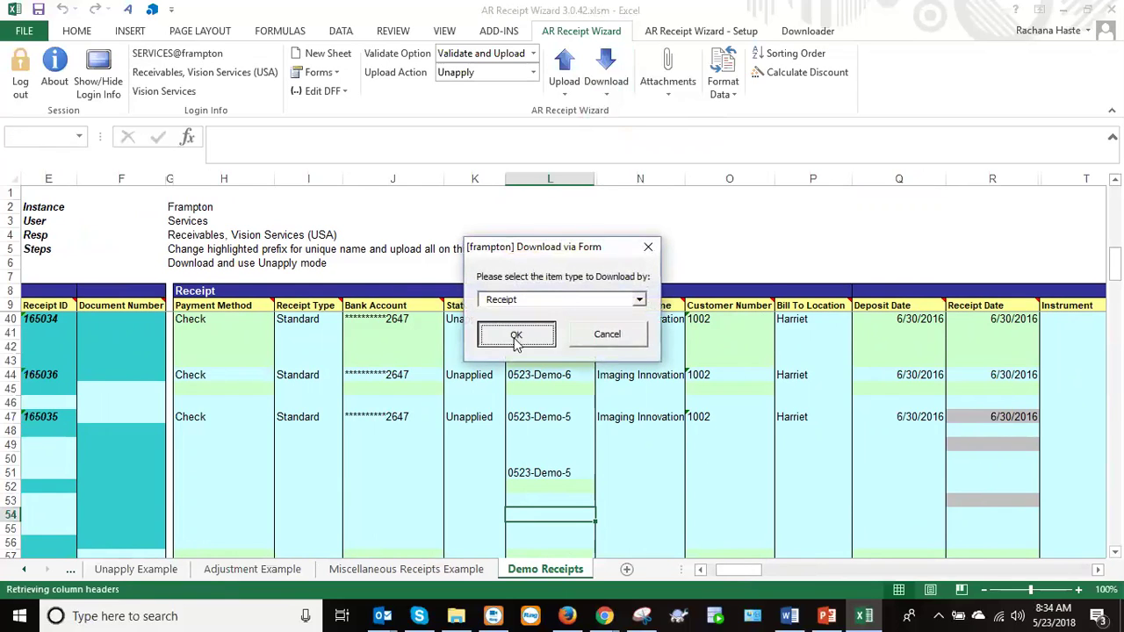
left_click(453, 376)
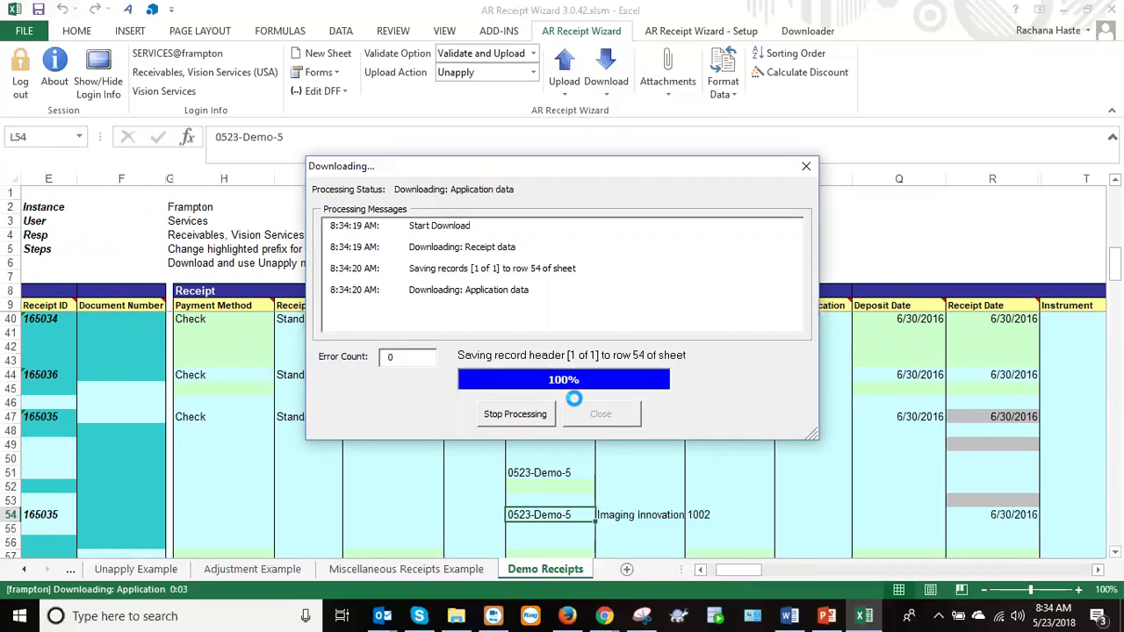
left_click(599, 414)
left_click(629, 376)
left_click_drag(730, 571, 758, 569)
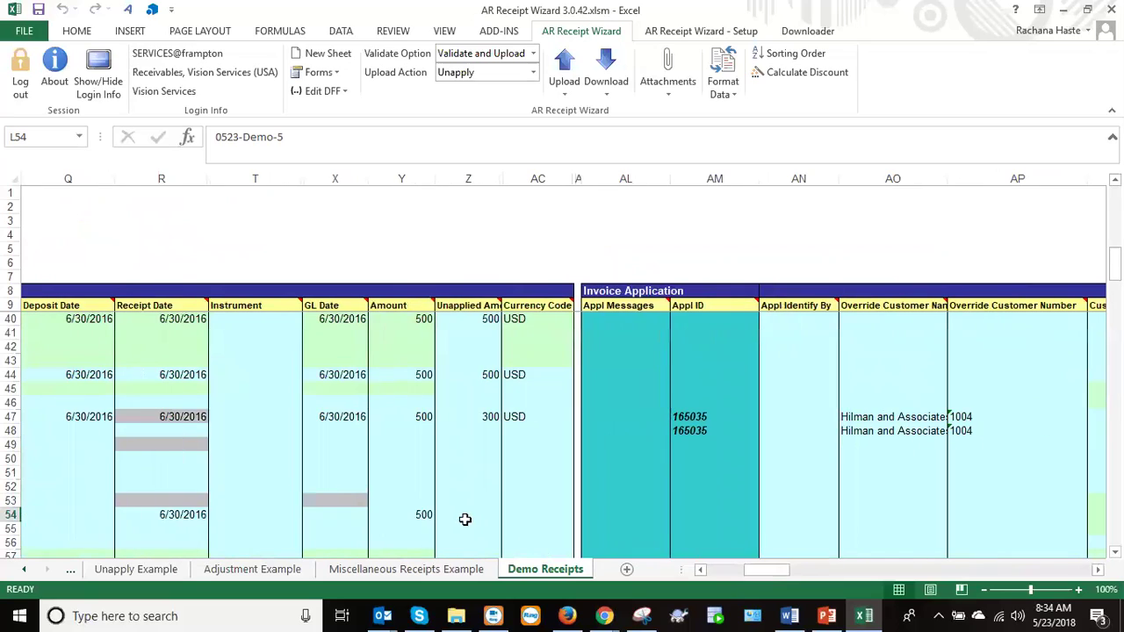
Set the Upload Action to Apply for row 54's receipt.
left_click(703, 512)
left_click(805, 513)
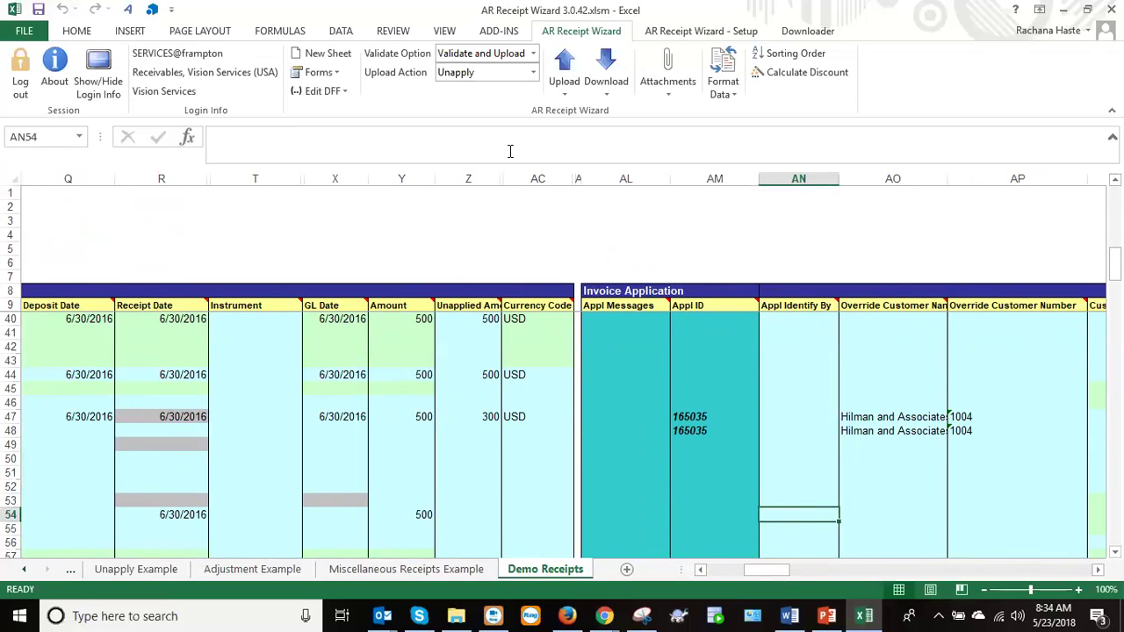
left_click(532, 74)
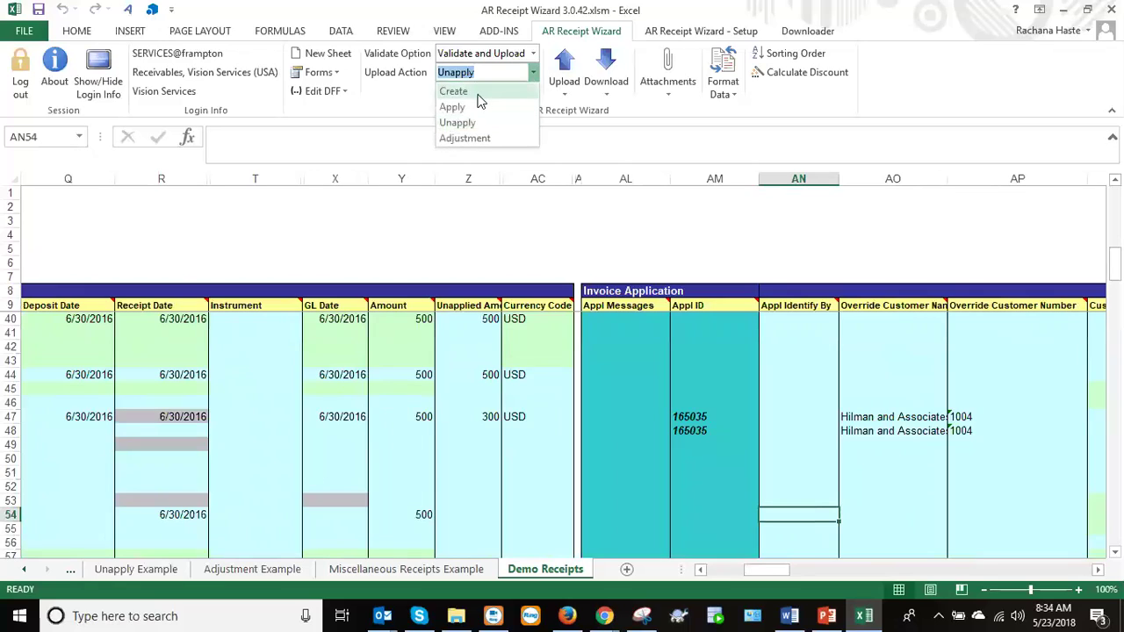
left_click(451, 107)
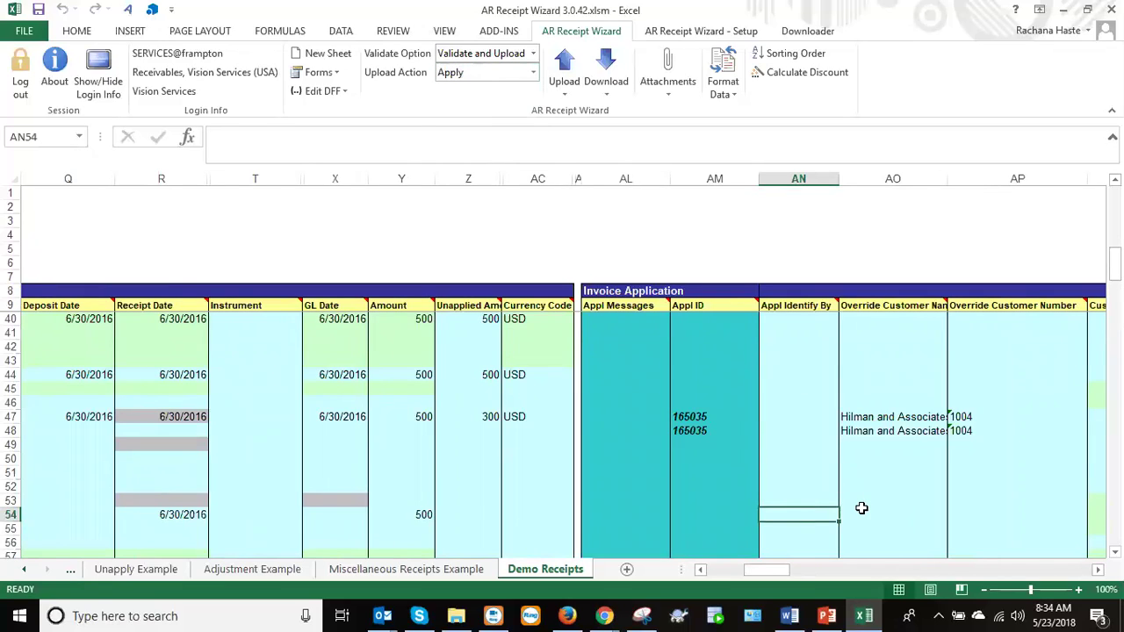
Copy the transaction numbers from rows 47–48 into rows 54–55.
key("Right")
key("Right")
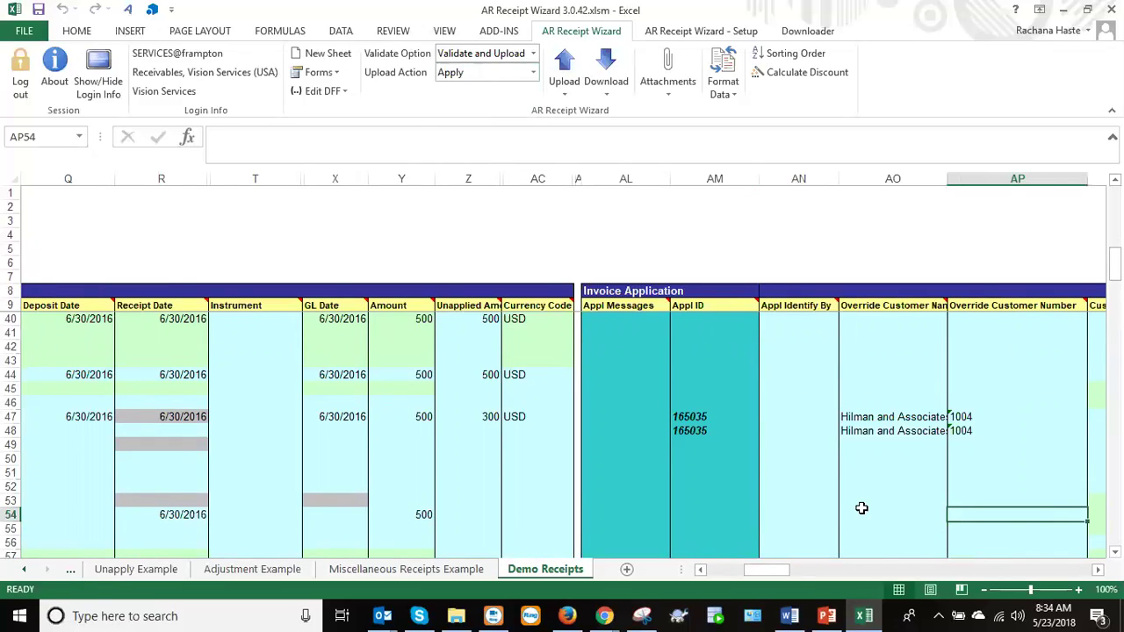
key("Right")
key("Right")
key("Right")
key("Left")
key("Left")
key("Left")
key("Left")
key("Left")
key("Left")
key("Left")
key("Left")
key("Left")
key("Left")
key("Left")
key("Left")
key("Left")
key("Left")
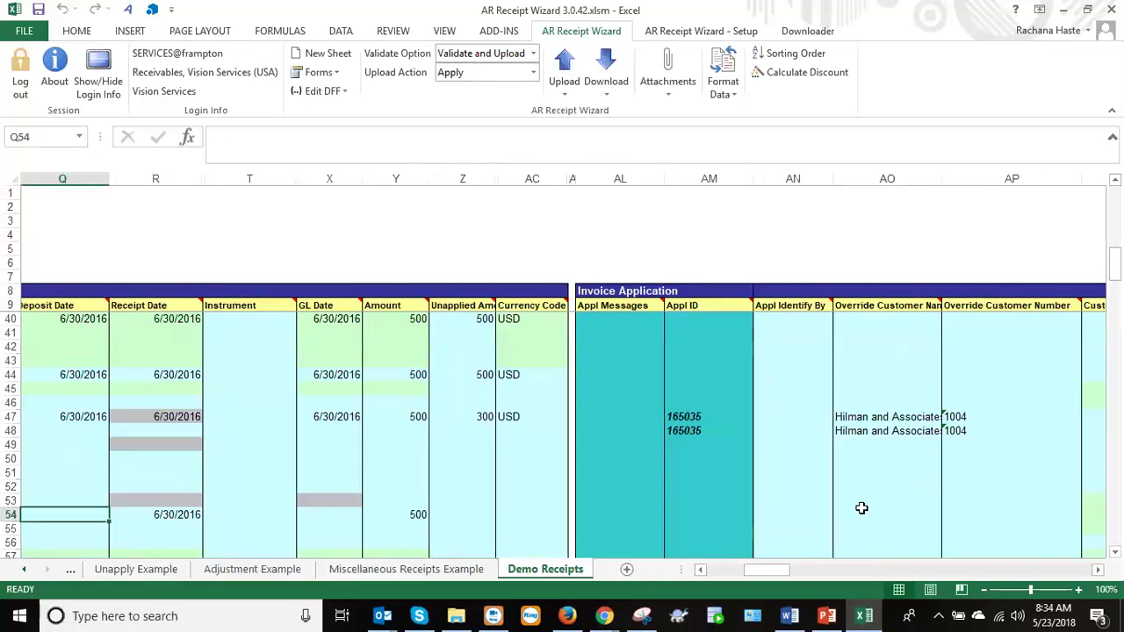
key("Left")
key("Left")
key("Left")
key("Left")
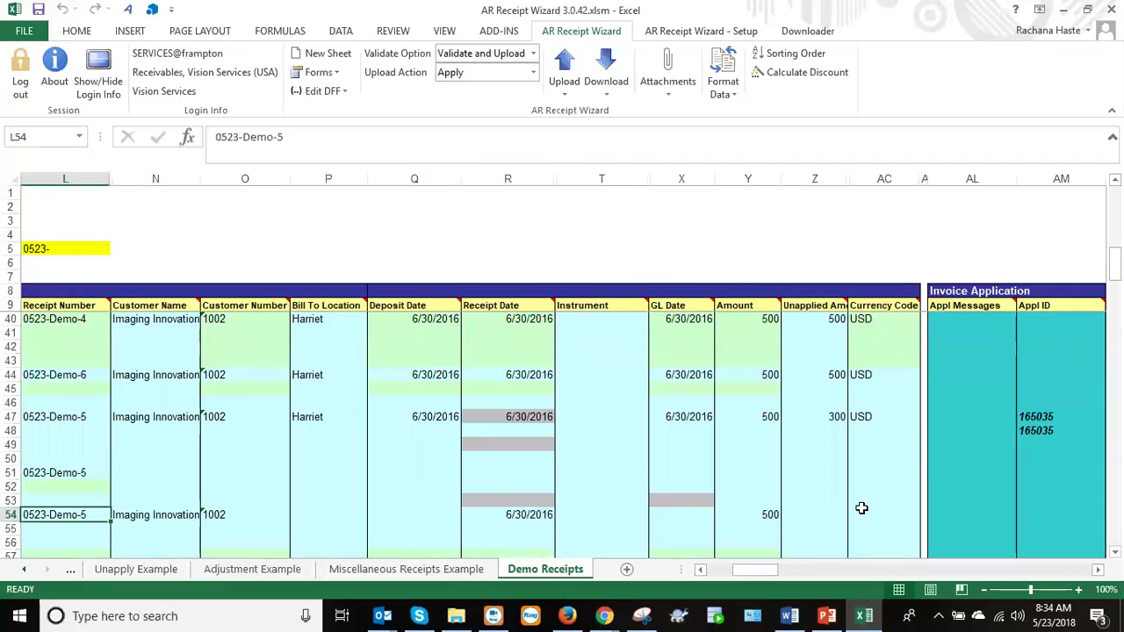
key("Right")
key("Right")
key("Right")
key("Right")
key("Right")
key("Right")
key("Right")
key("Right")
key("Right")
key("Right")
key("Right")
key("Right")
key("Right")
key("Right")
key("Right")
key("Right")
key("Right")
key("Right")
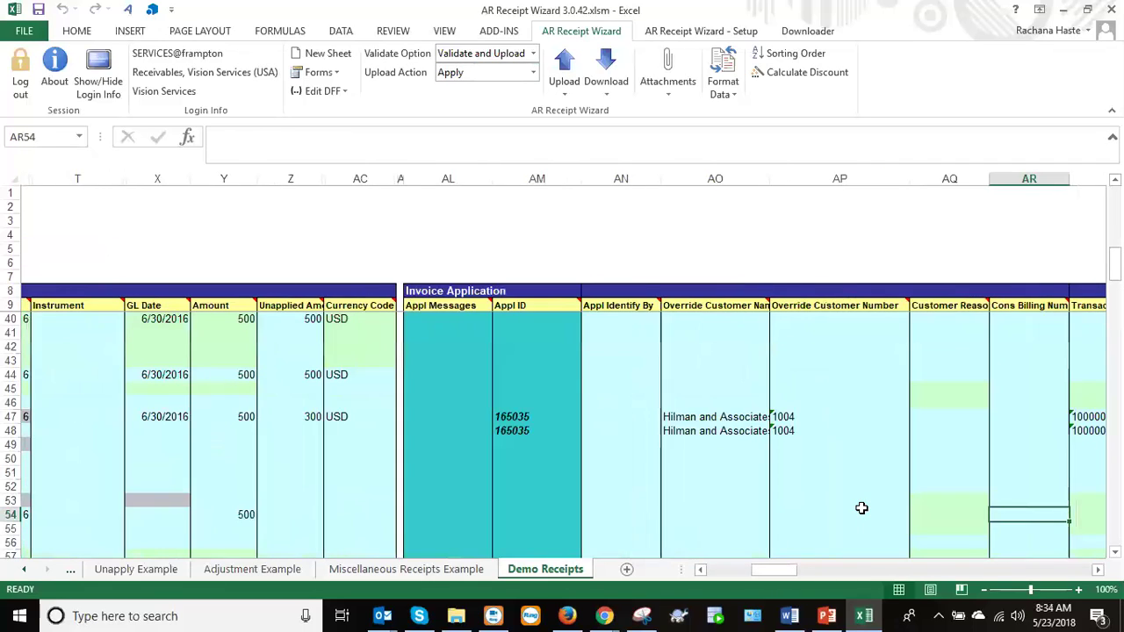
key("Right")
key("Right")
key("Left")
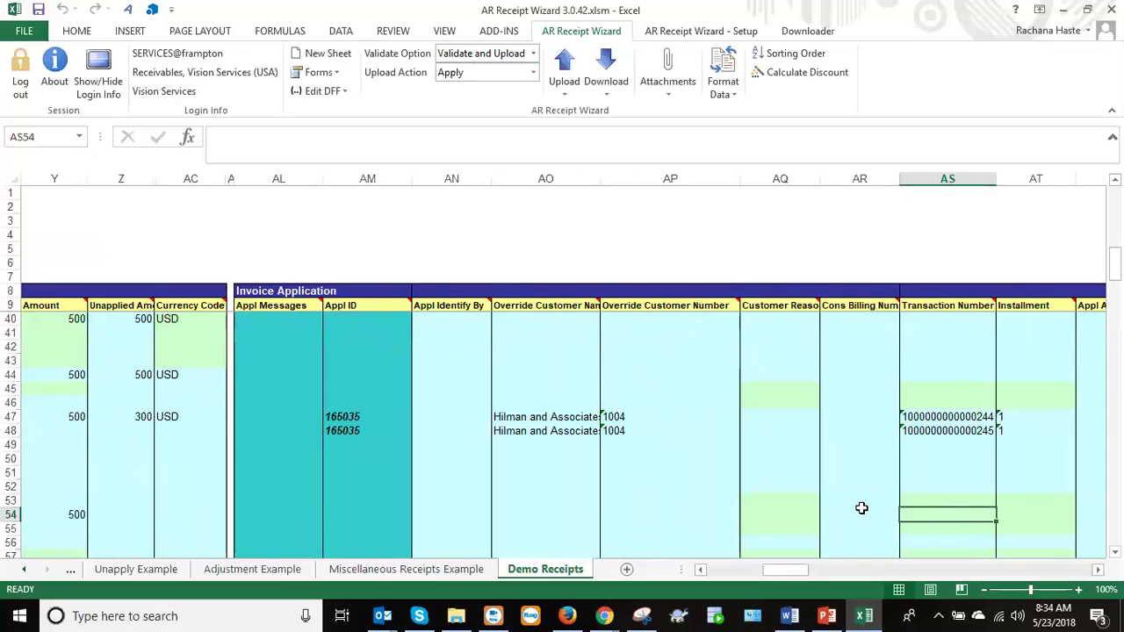
key("Up")
key("Up")
key("Up")
key("Up")
key("Up")
key("Up")
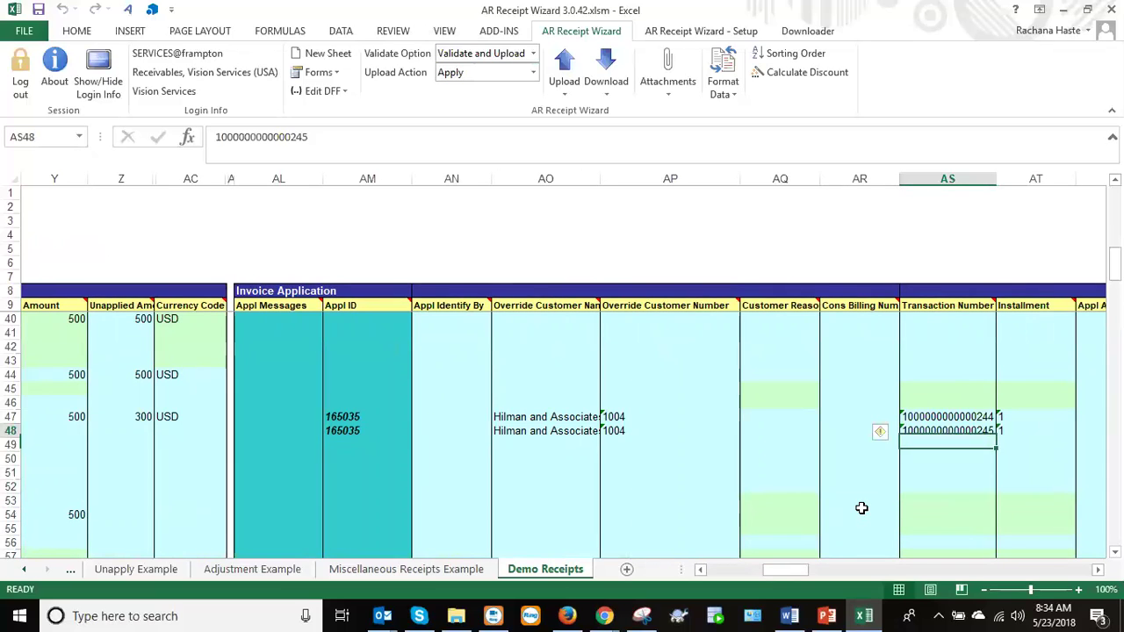
key("shift+Down")
key("Down")
key("Down")
key("Down")
key("Down")
key("Down")
key("Down")
key("Down")
key("Down")
key("Down")
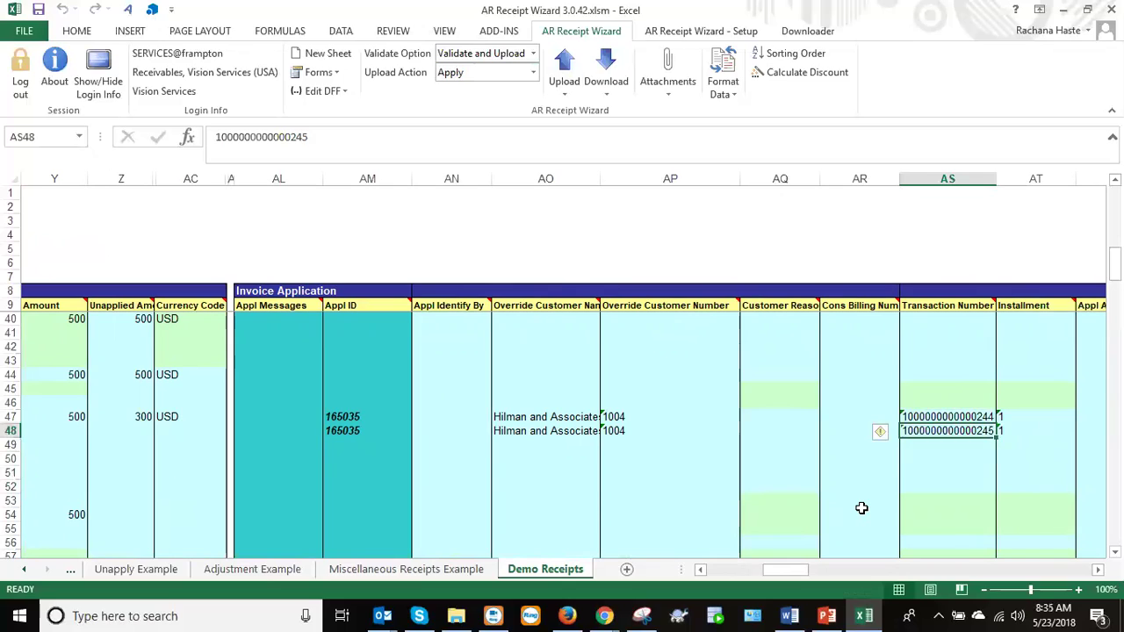
key("Up")
key("Up")
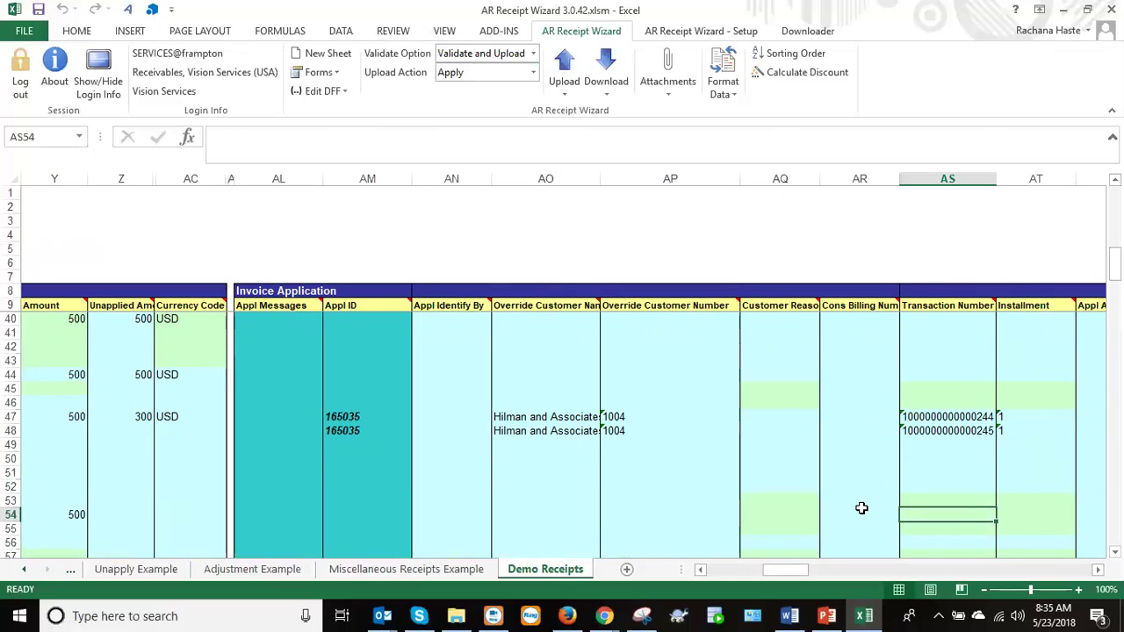
left_click_drag(921, 418, 923, 427)
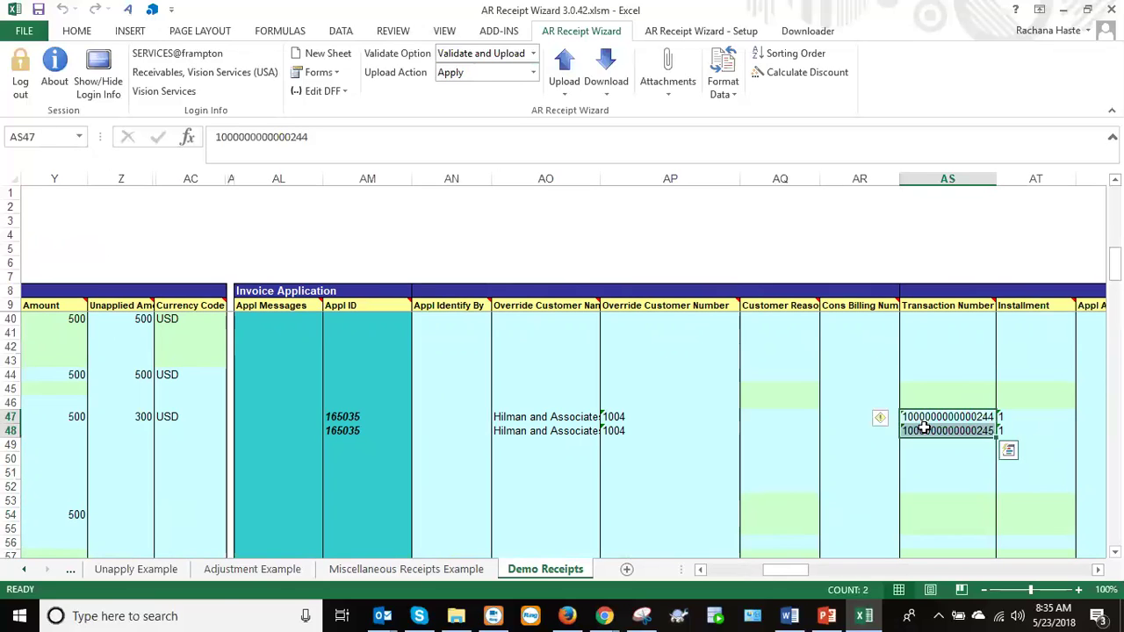
key("ctrl+c")
key("Down")
key("Down")
key("Down")
key("Down")
key("Down")
key("Down")
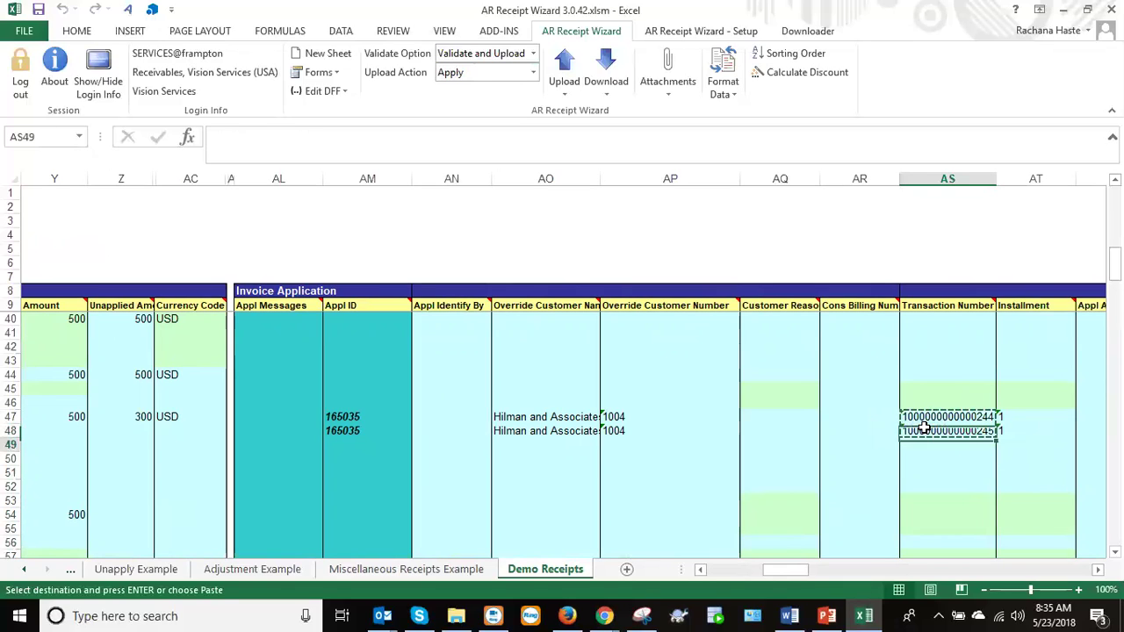
key("Down")
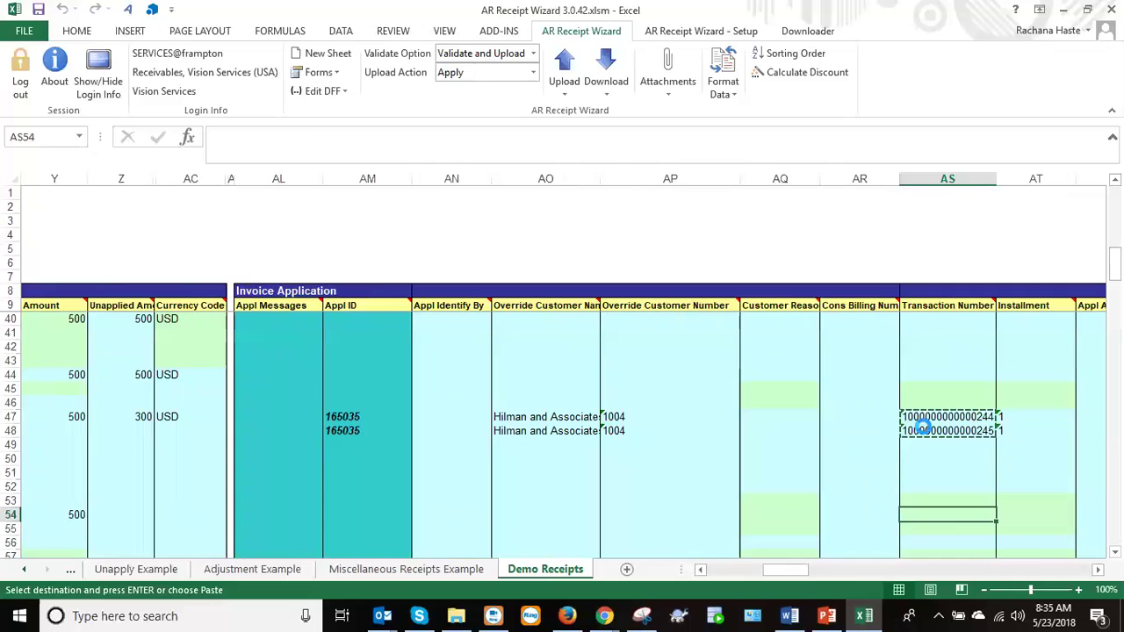
key("ctrl+v")
Enter applied amounts 75 and 125 in rows 54–55 and select both rows for upload.
left_click_drag(777, 570, 832, 586)
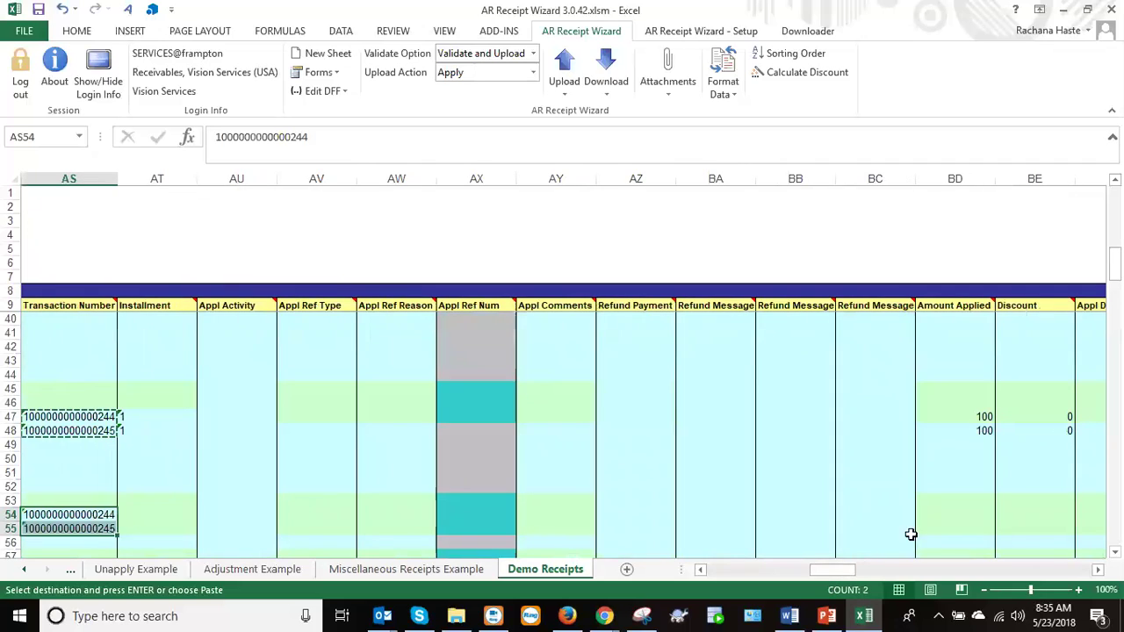
left_click(936, 526)
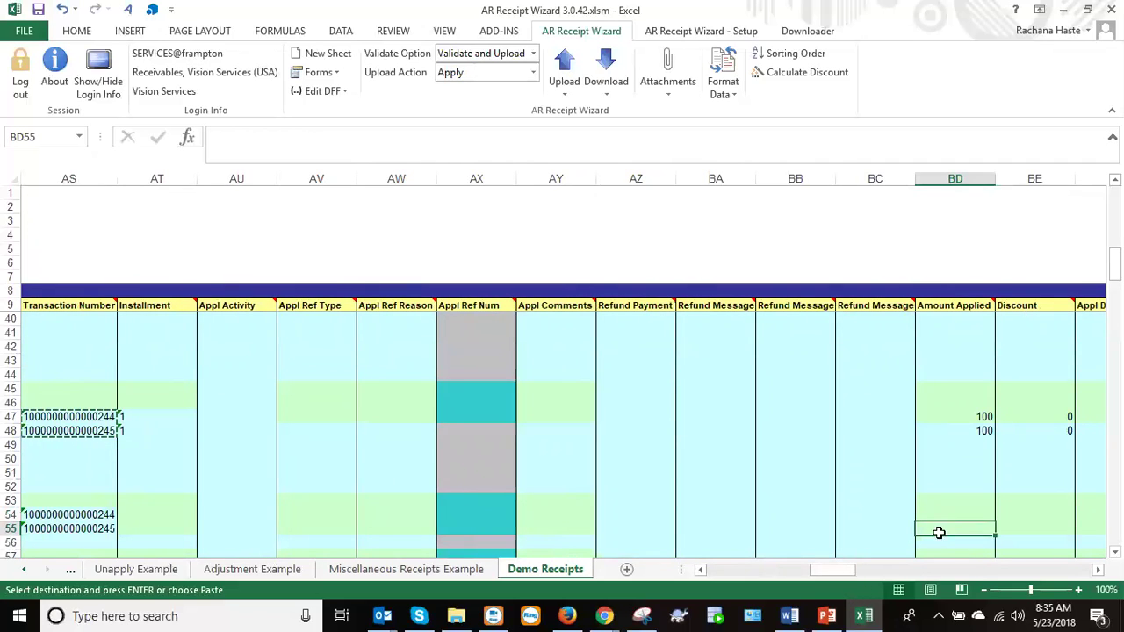
key("Up")
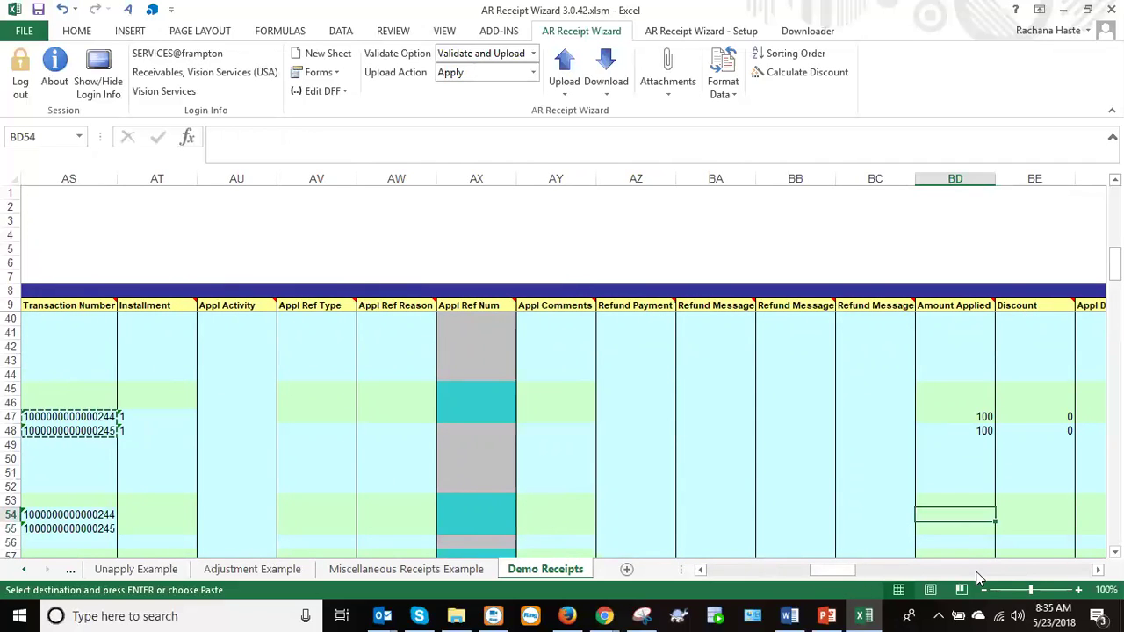
type("75")
key("Return")
type("125")
key("Return")
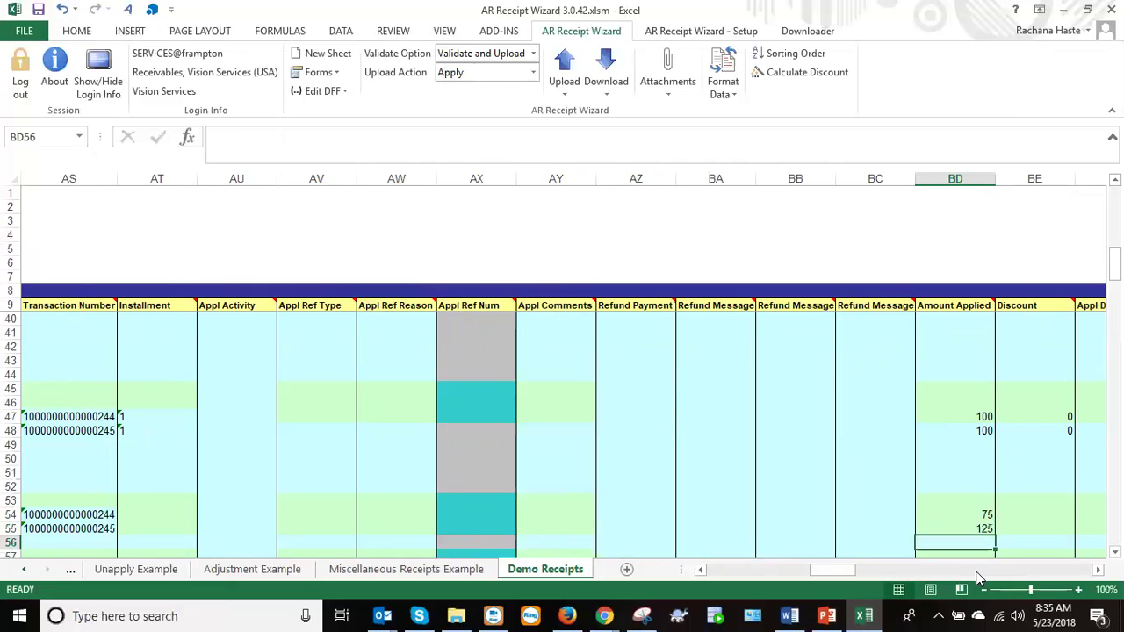
left_click_drag(835, 574, 810, 582)
left_click_drag(742, 516, 743, 531)
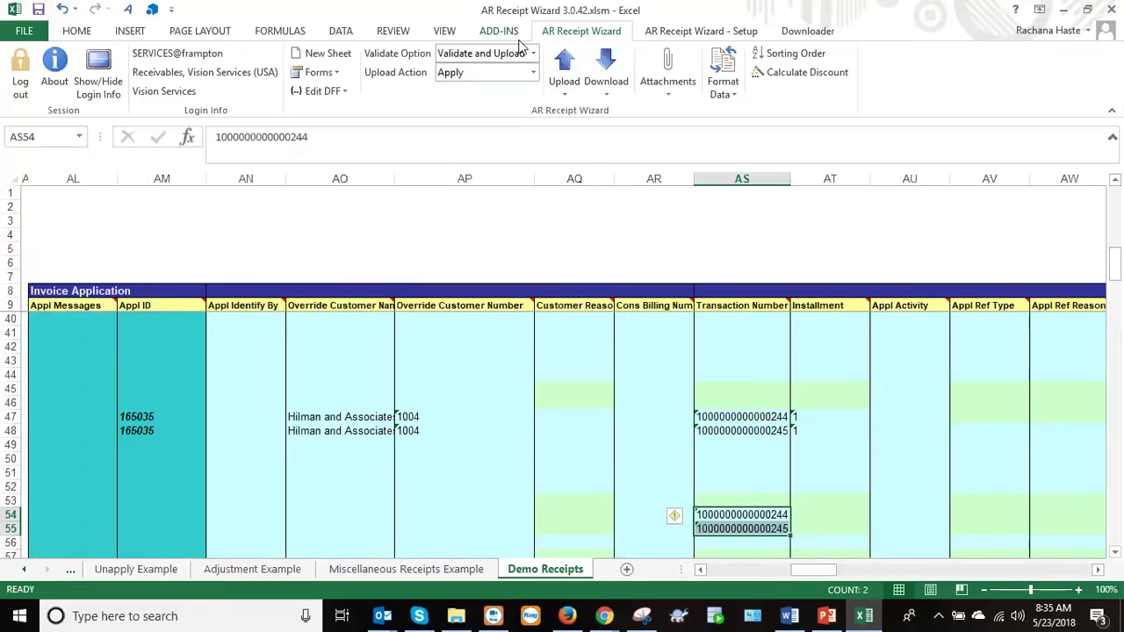
left_click(562, 79)
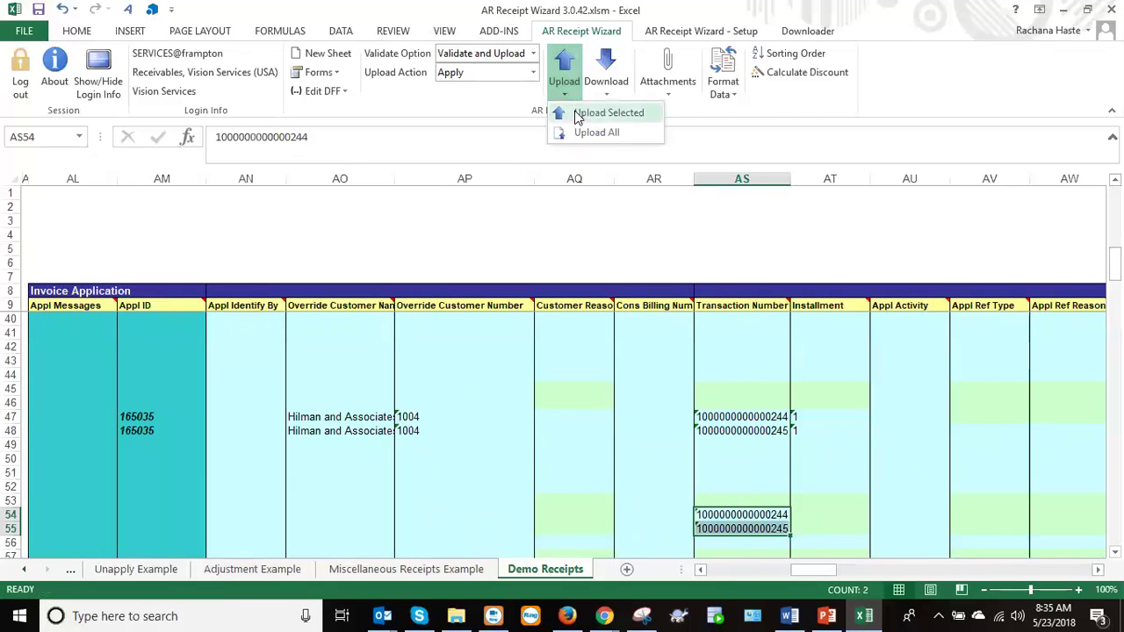
left_click(575, 111)
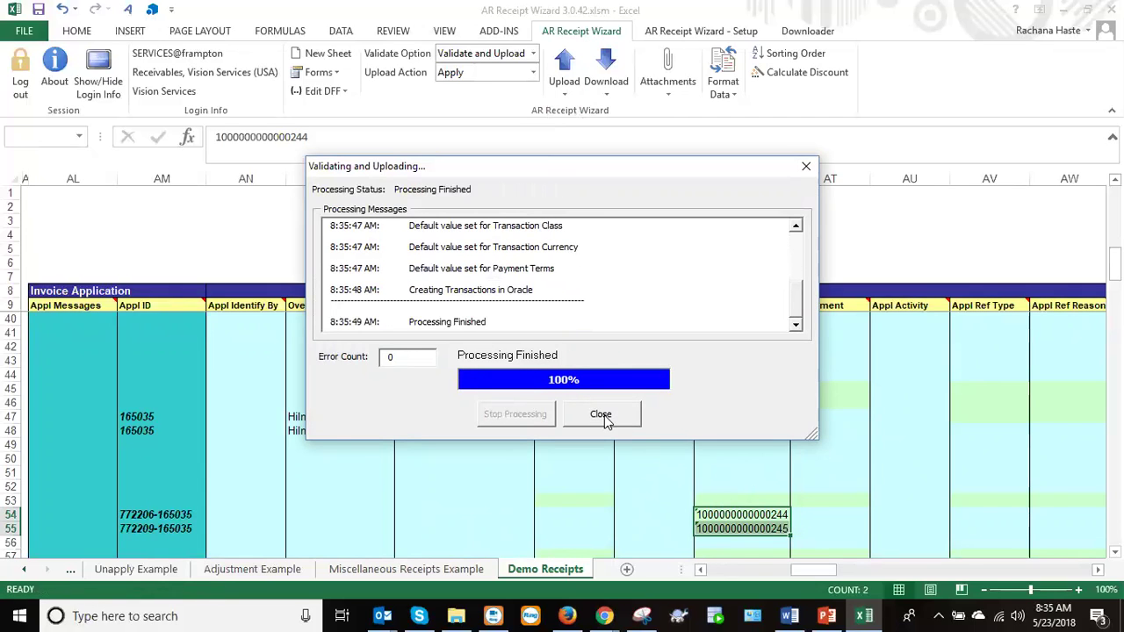
left_click(602, 414)
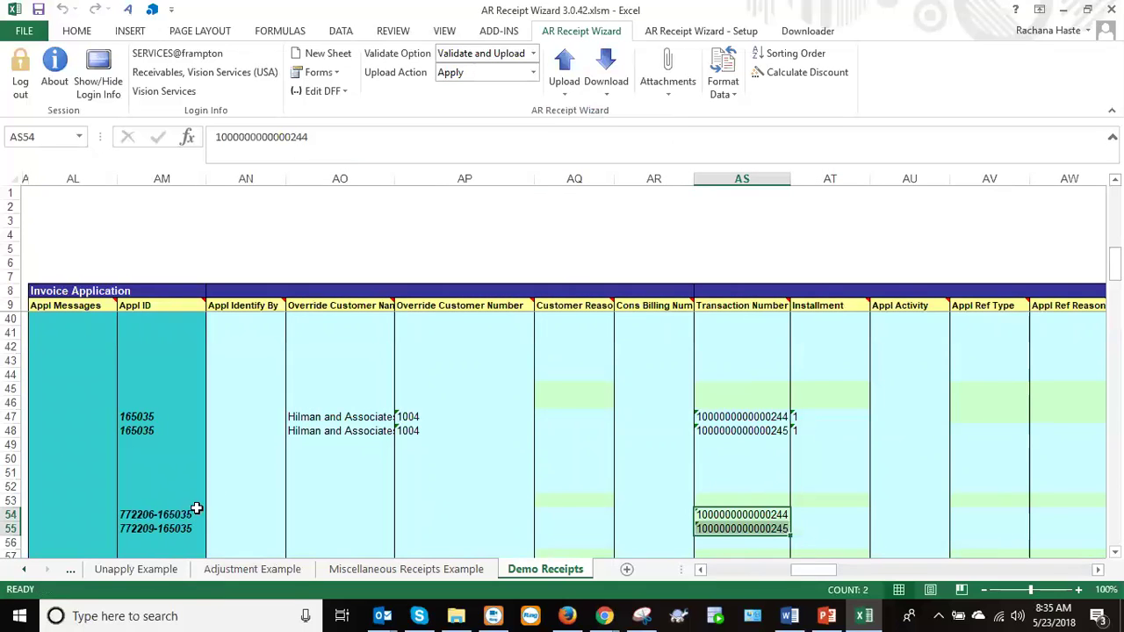
left_click(716, 570)
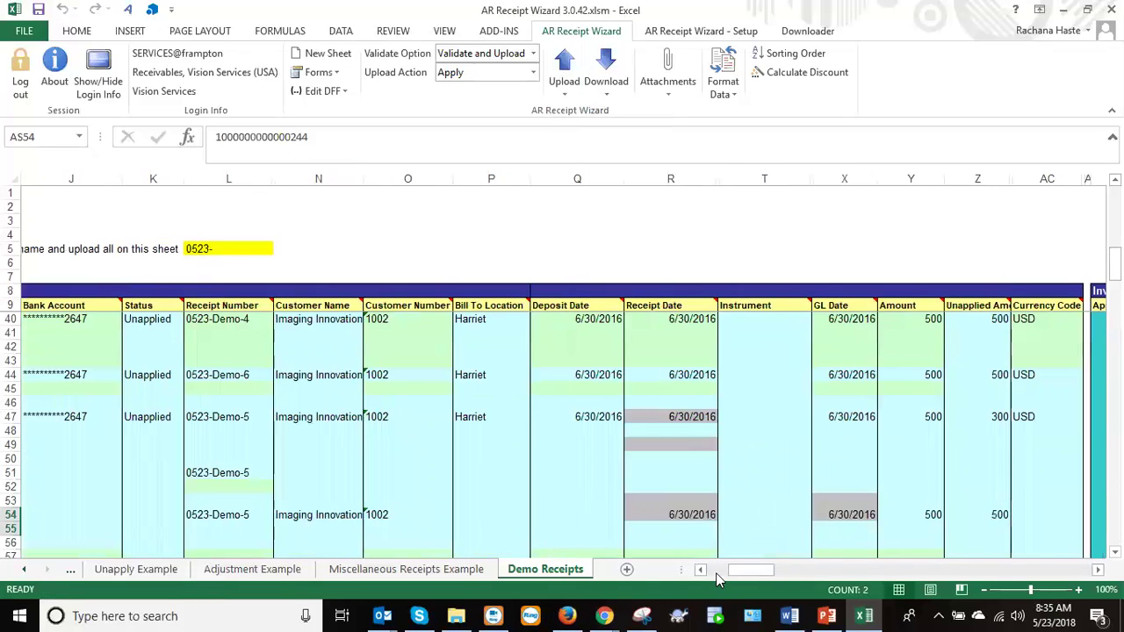
left_click(715, 572)
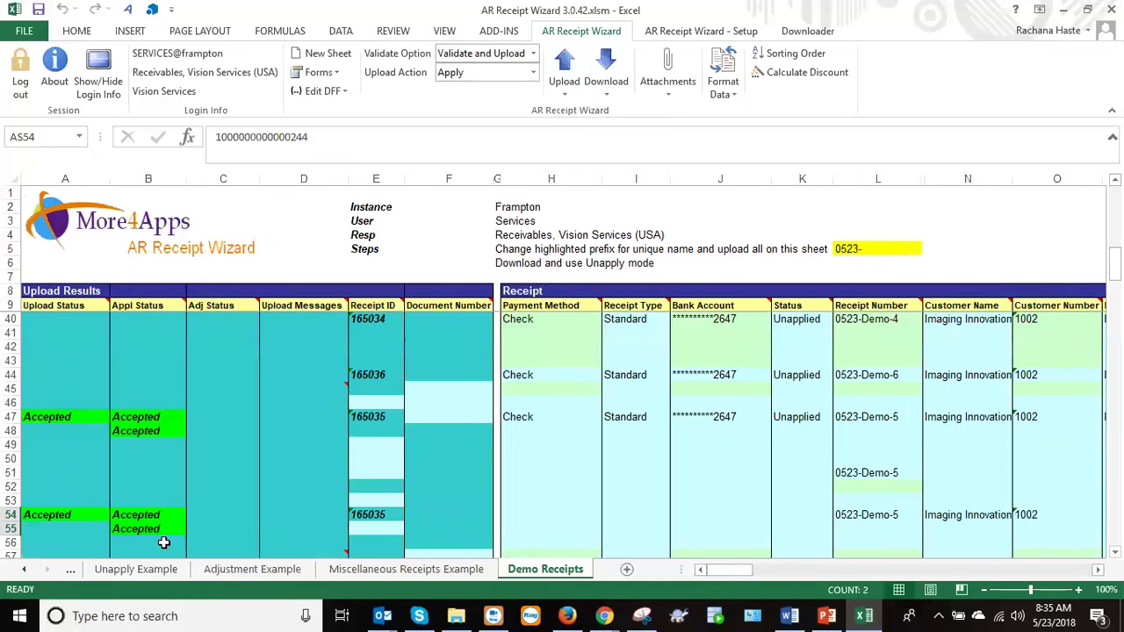
left_click_drag(727, 572, 746, 575)
left_click(198, 515)
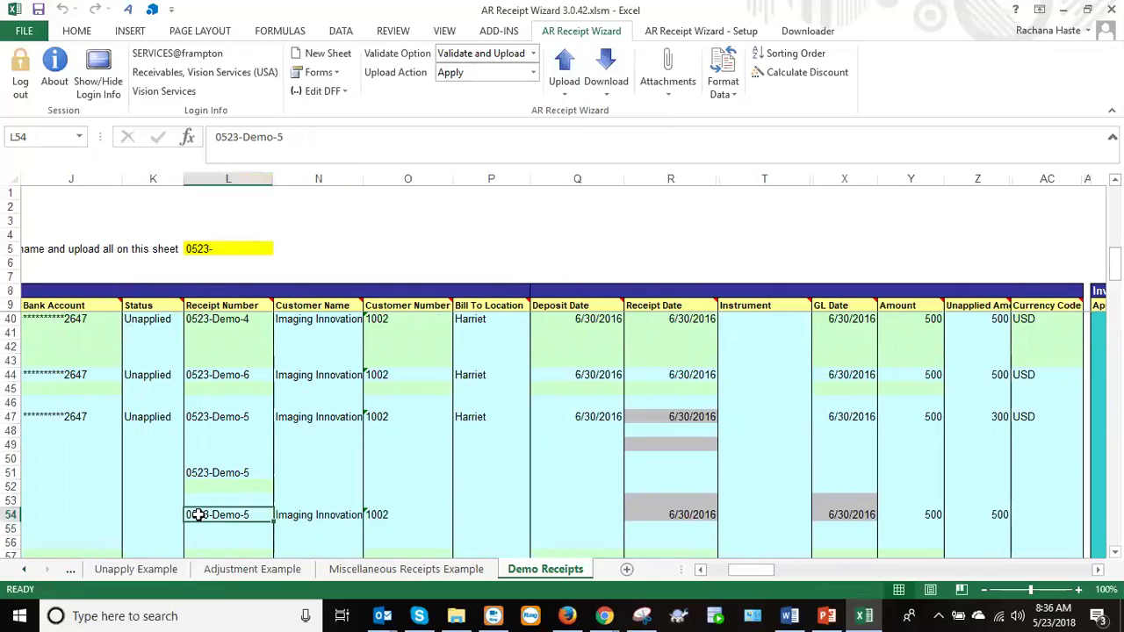
key("Down")
key("Down")
key("Down")
key("Down")
key("Down")
key("Down")
key("Down")
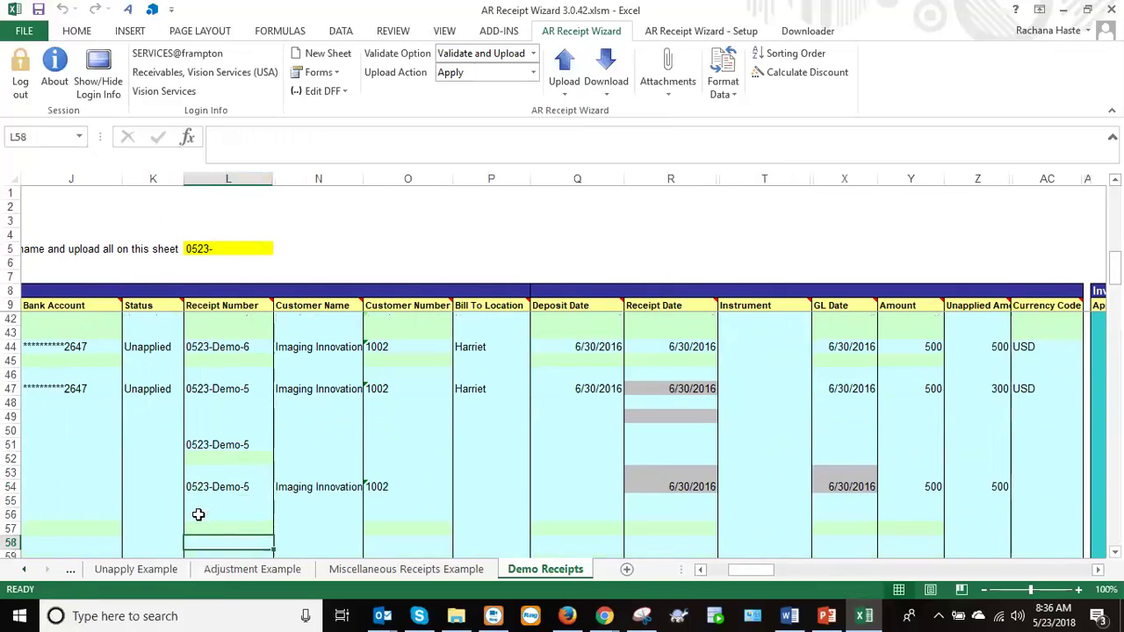
Download receipt 0523-Demo-5 again via the Receipt form into row 61.
left_click(617, 81)
left_click(622, 114)
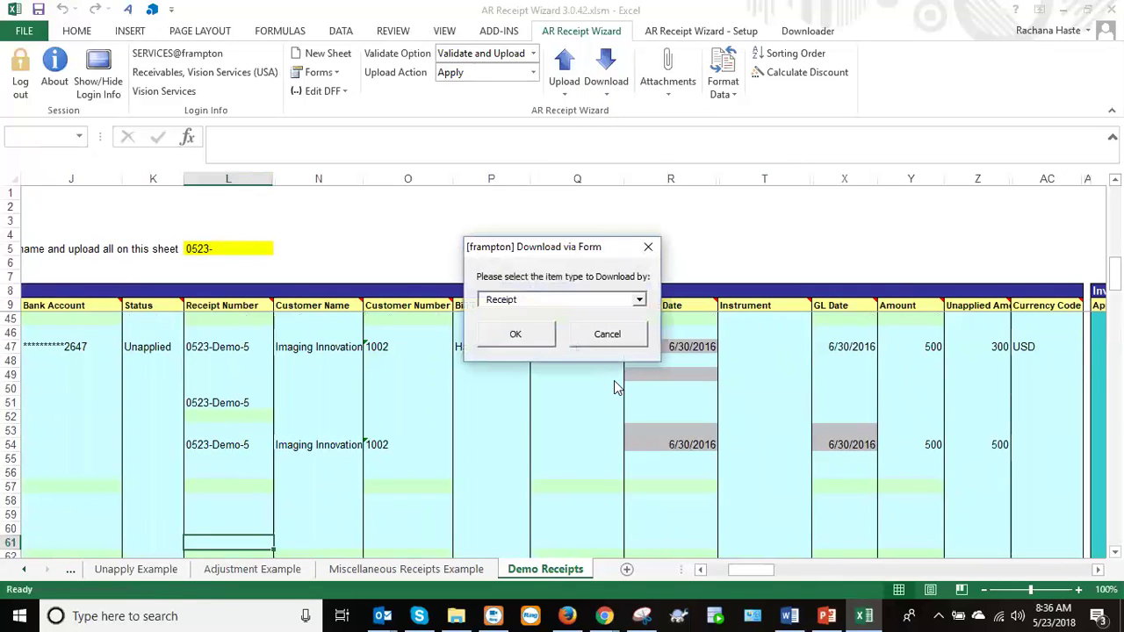
left_click(527, 341)
left_click(455, 383)
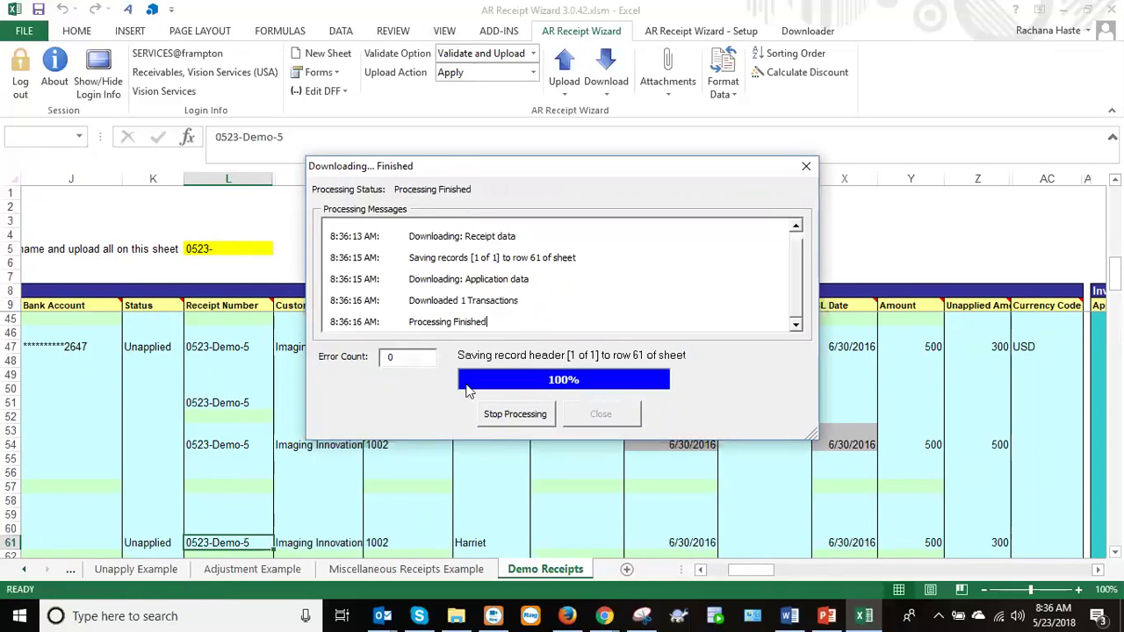
left_click(600, 414)
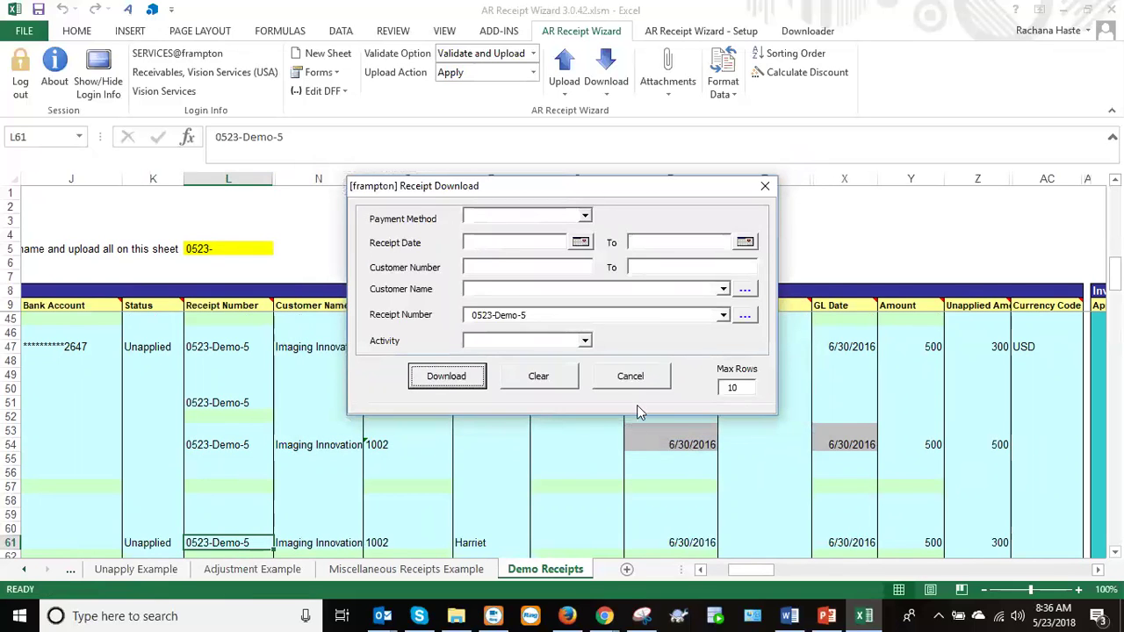
left_click(634, 377)
Review row 61's unapplied 300 and its invoice applications 446552 and 446554.
key("Down")
key("Down")
key("Down")
key("Down")
key("Down")
key("Down")
key("Up")
key("Up")
key("Up")
key("Up")
key("Up")
key("Up")
key("Right")
key("Right")
key("Right")
key("Right")
key("Right")
key("Right")
key("Right")
key("Right")
key("Right")
key("Right")
key("Right")
key("Right")
key("Right")
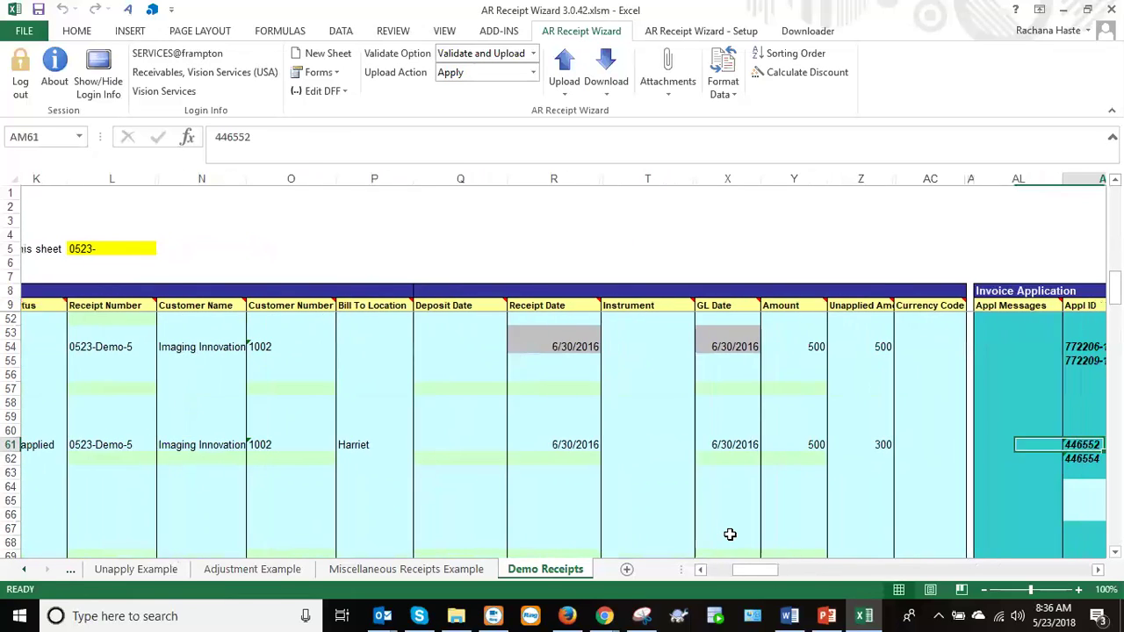
key("Right")
key("Right")
key("Right")
key("Left")
key("Left")
key("Left")
key("Left")
key("Left")
key("Left")
key("Left")
key("Left")
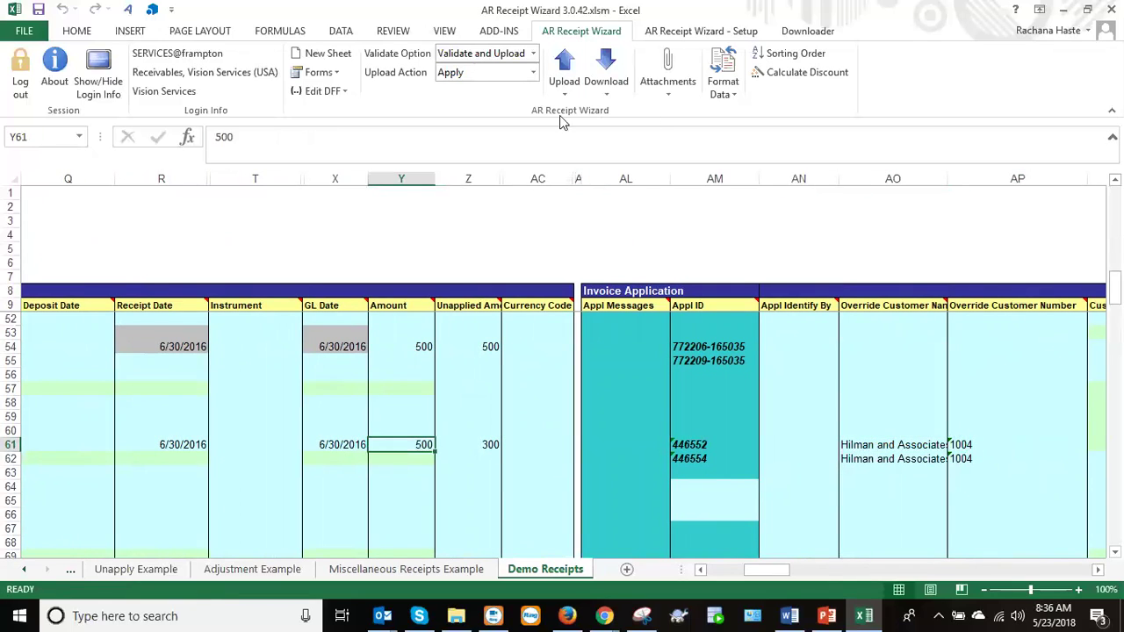
left_click(532, 73)
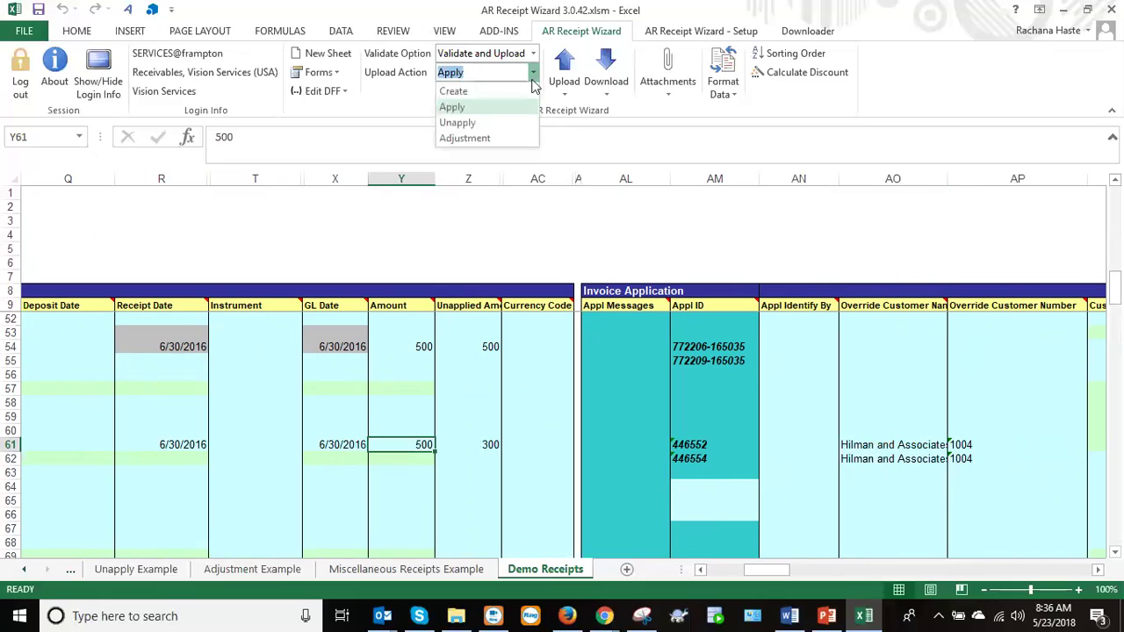
left_click(487, 108)
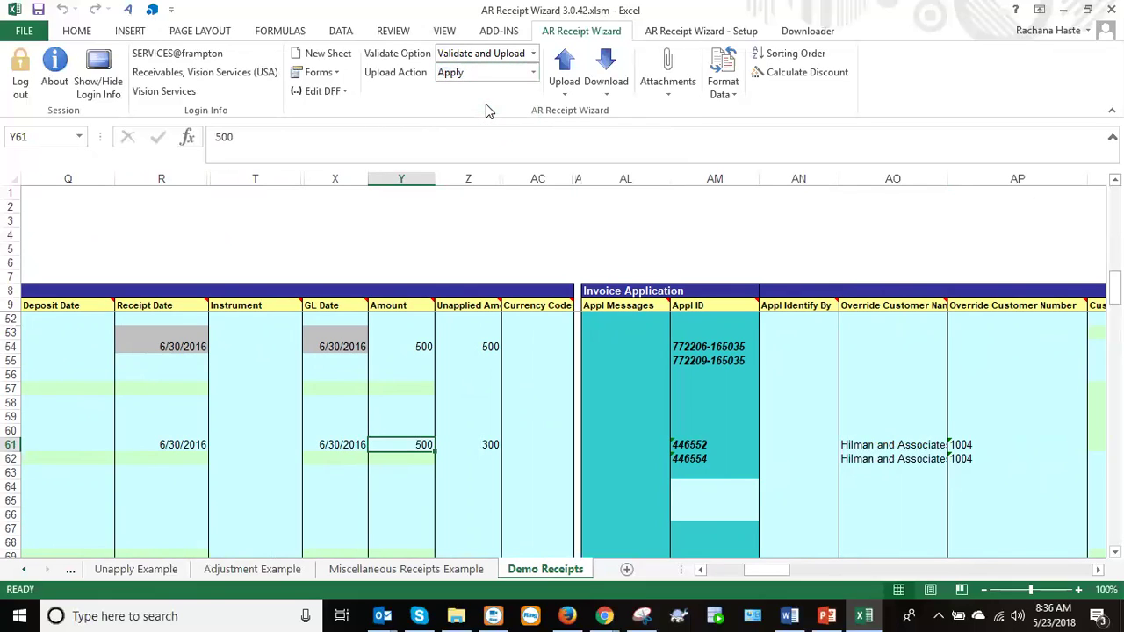
left_click(437, 77)
left_click(534, 72)
left_click(535, 72)
left_click_drag(766, 580, 865, 571)
Unhide columns BS through CR, revealing Tran Context and Tran Attribute1–5.
left_click_drag(780, 175, 845, 172)
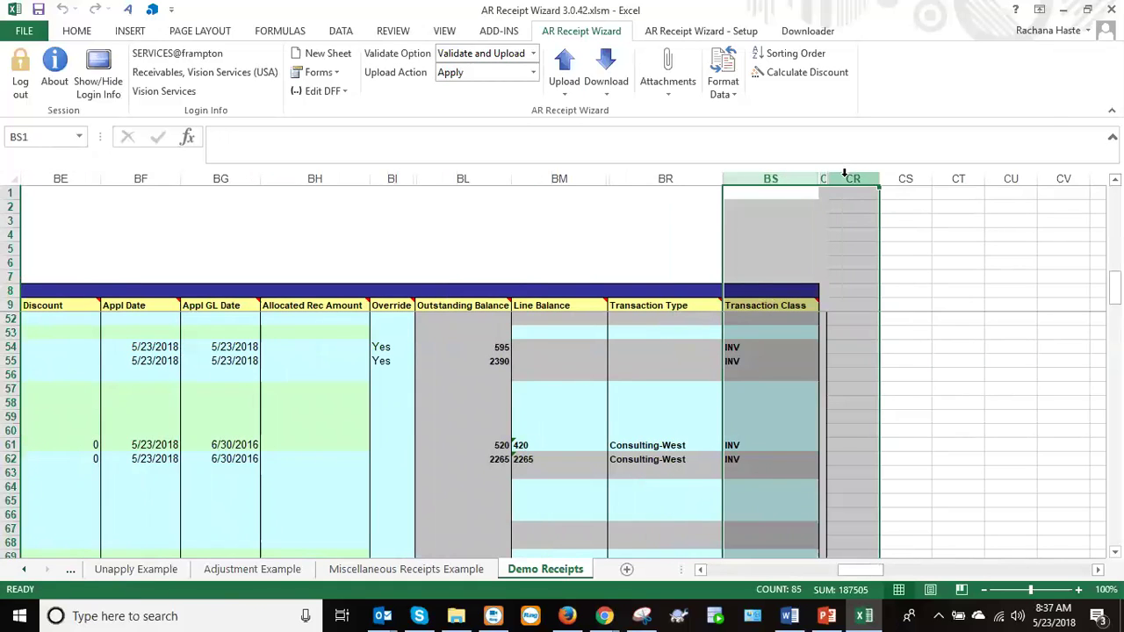
right_click(844, 174)
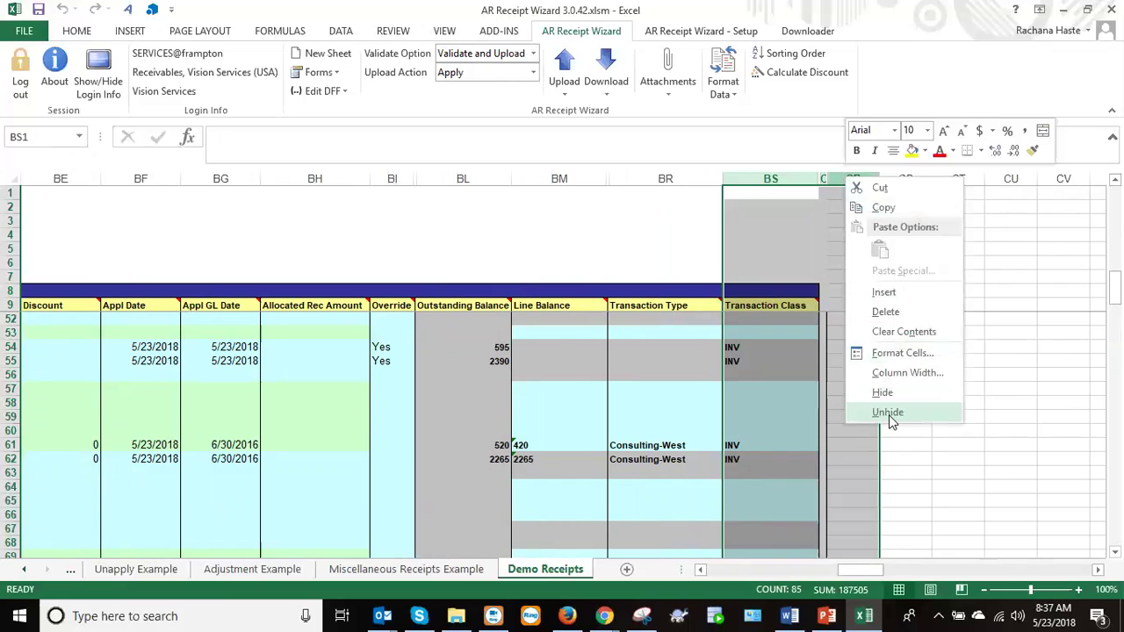
left_click(886, 412)
left_click_drag(901, 575, 785, 569)
left_click(790, 446)
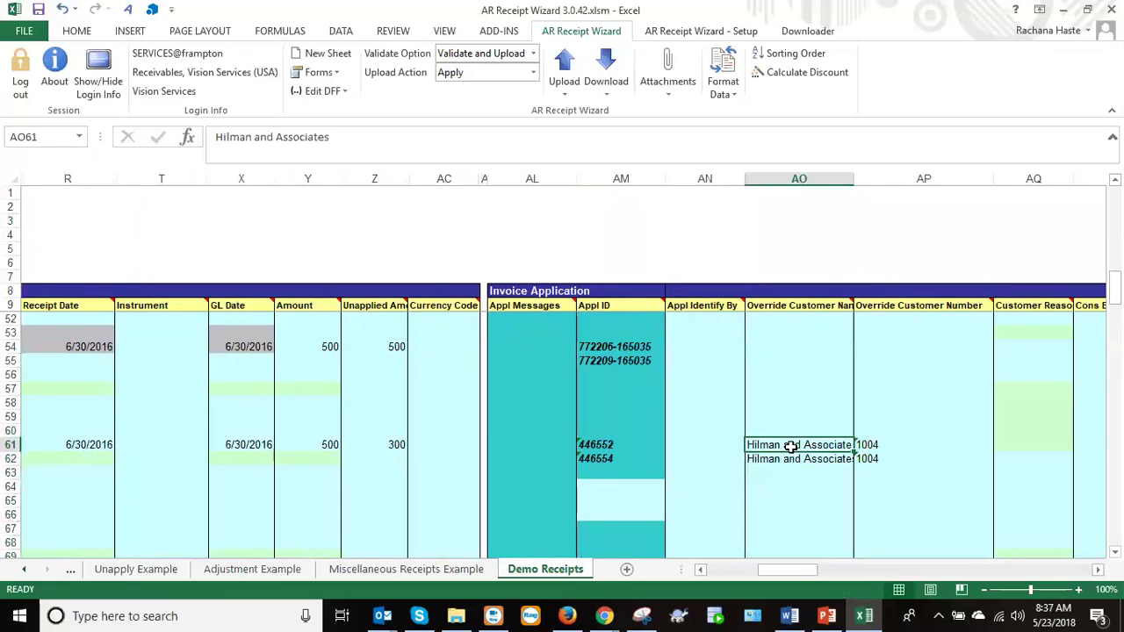
left_click_drag(804, 571, 990, 579)
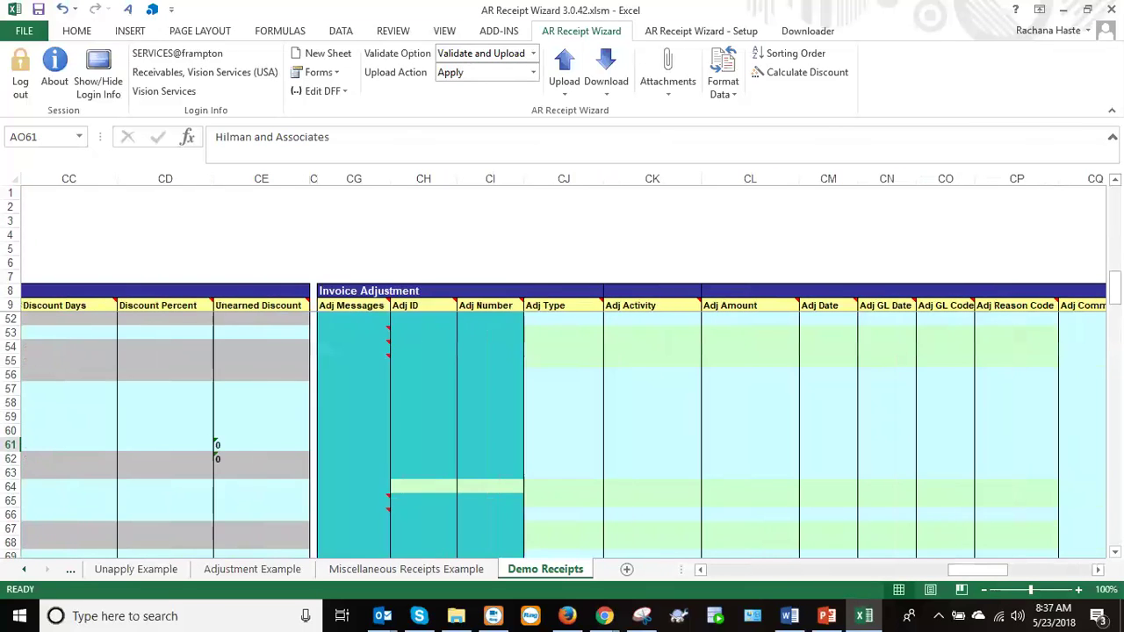
left_click_drag(1114, 290, 1114, 207)
left_click(562, 417)
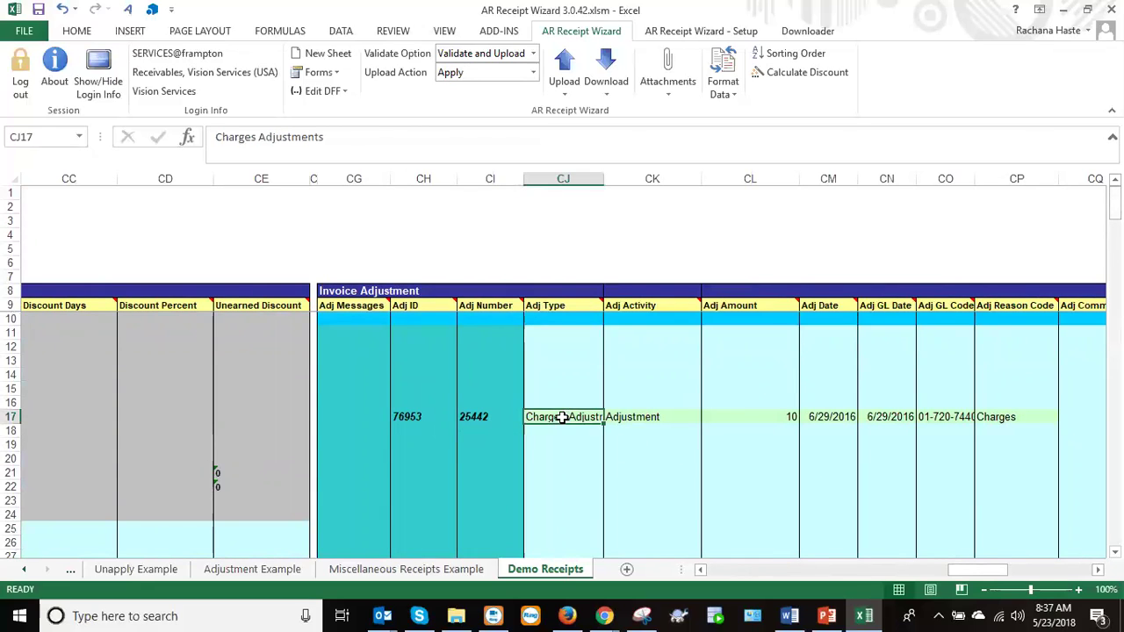
left_click_drag(957, 573, 957, 572)
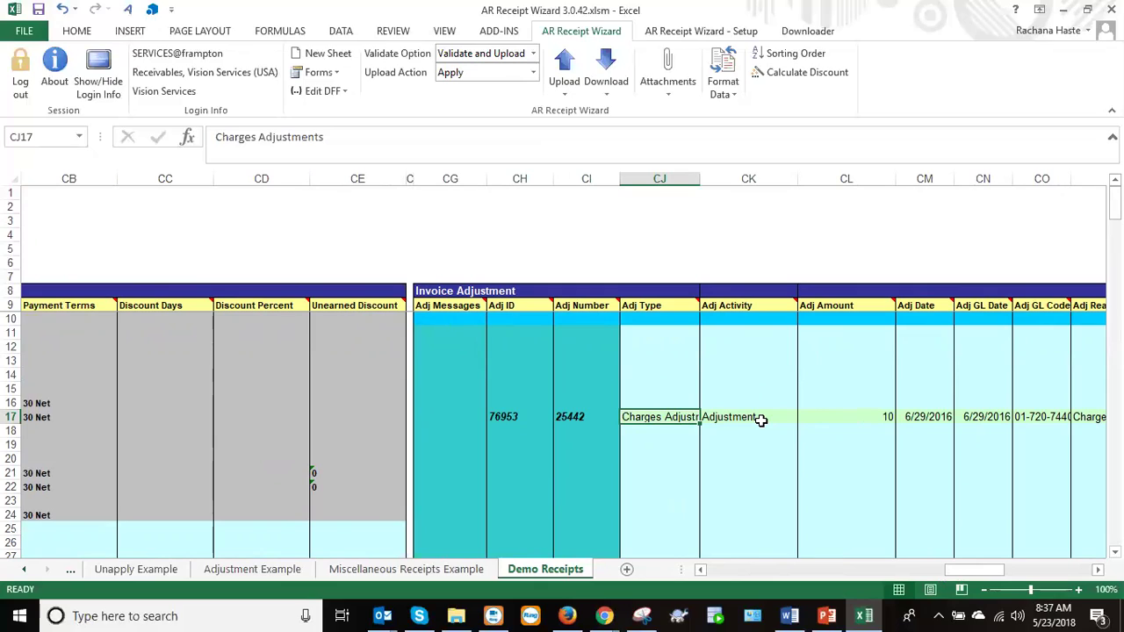
left_click_drag(1114, 204, 1113, 203)
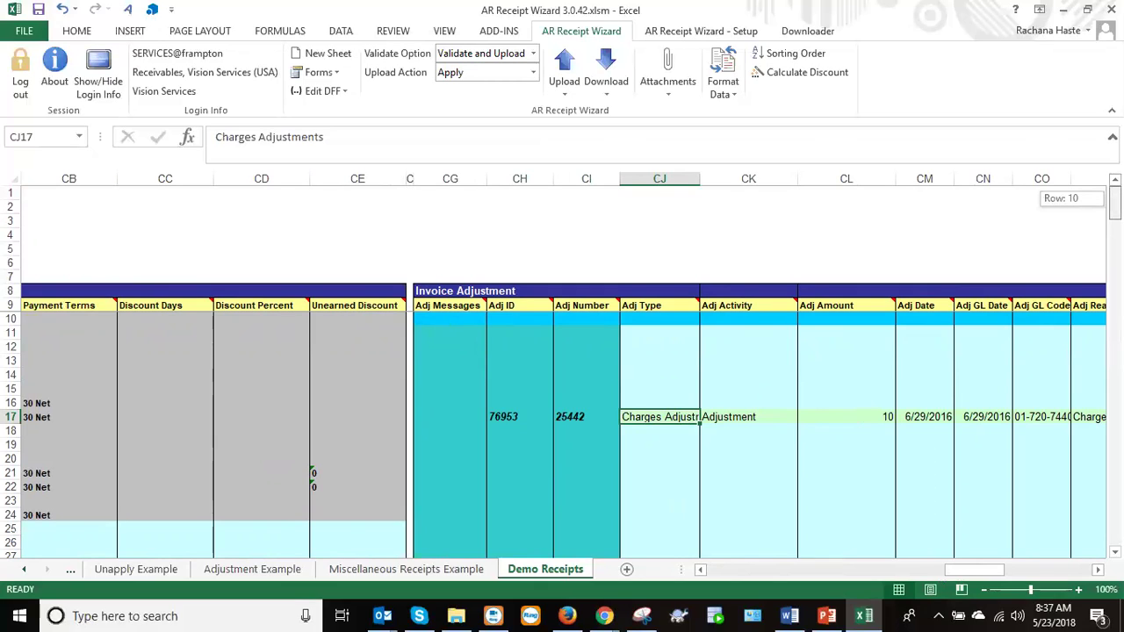
left_click_drag(1114, 203, 1114, 204)
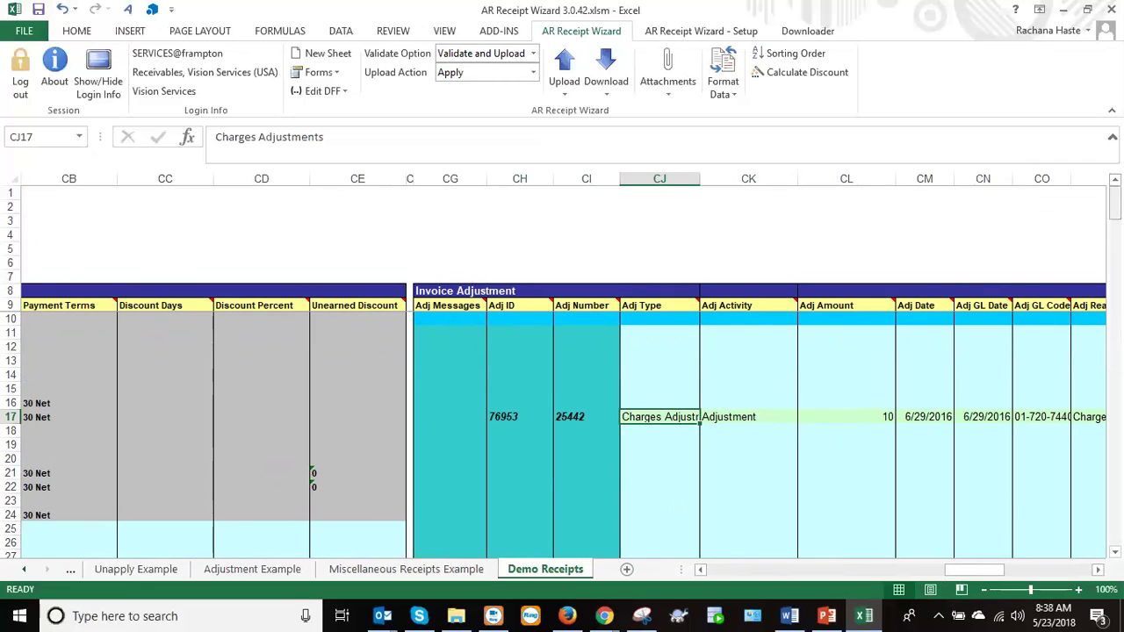
left_click_drag(970, 568, 978, 566)
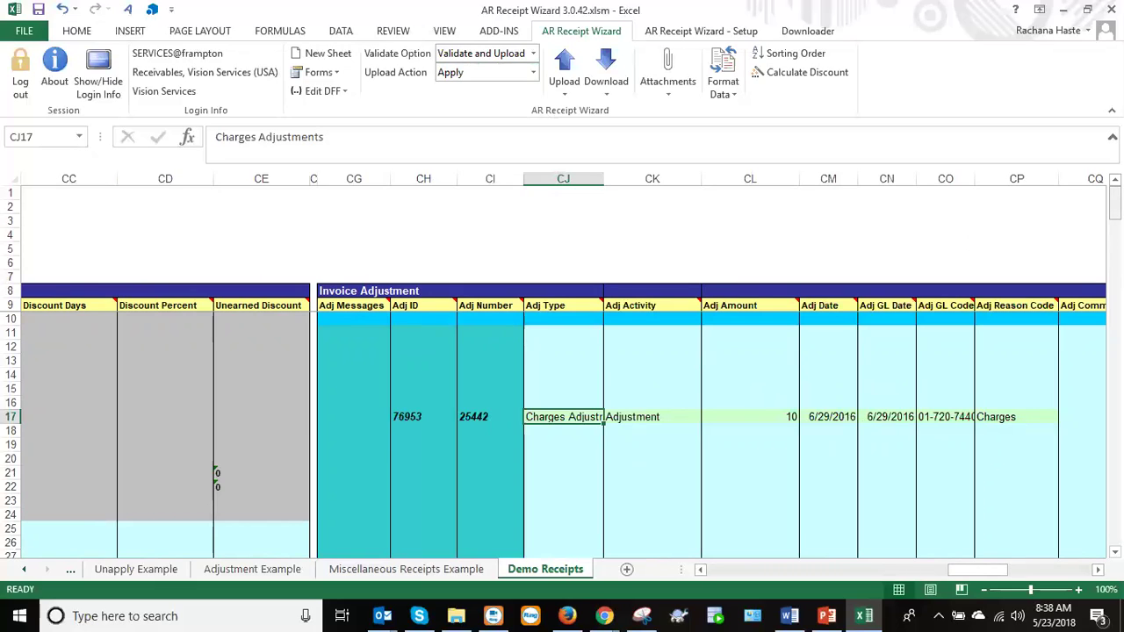
mouse_move(964, 573)
left_mouse_down()
mouse_move(946, 576)
mouse_move(970, 577)
left_mouse_up()
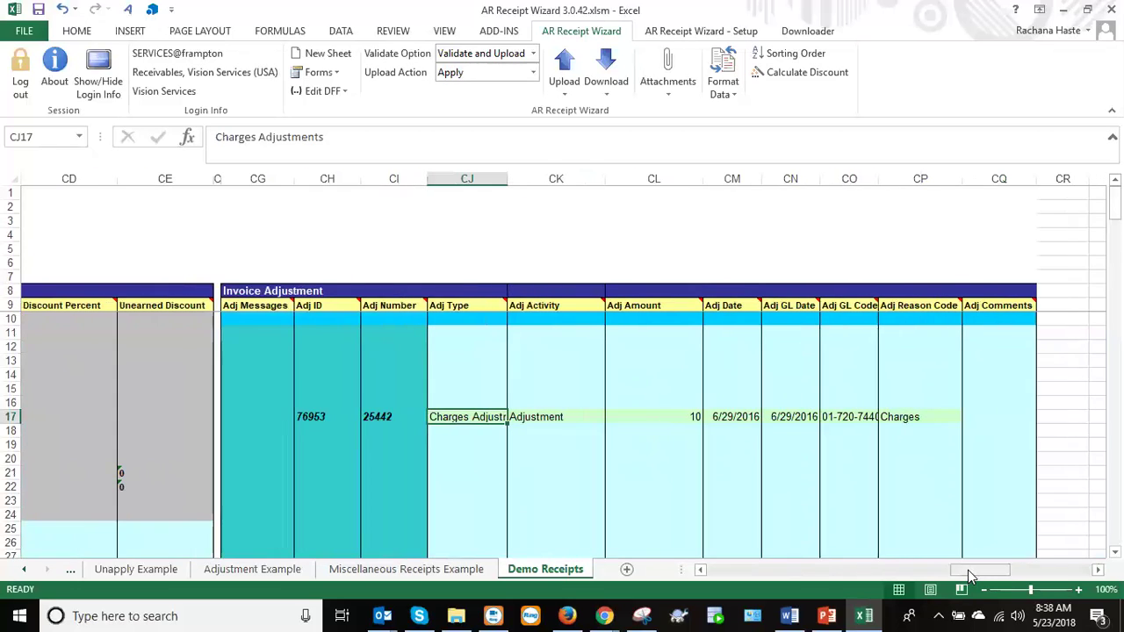
Enter the formula =BL17-BD17 as the adjustment amount in CL17.
left_click(643, 415)
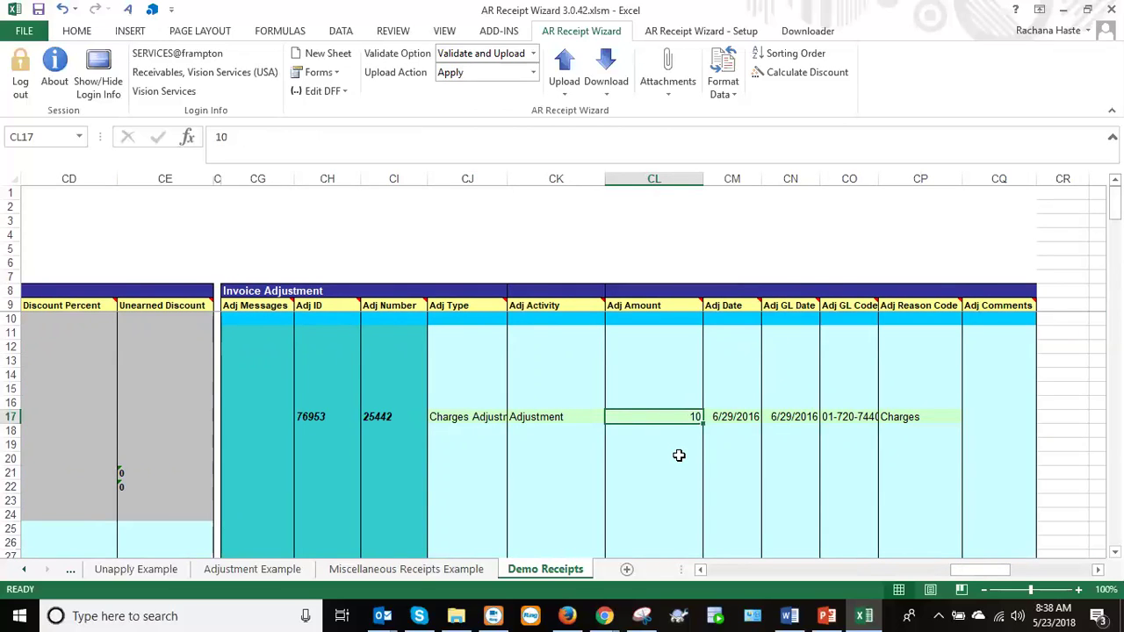
type("=")
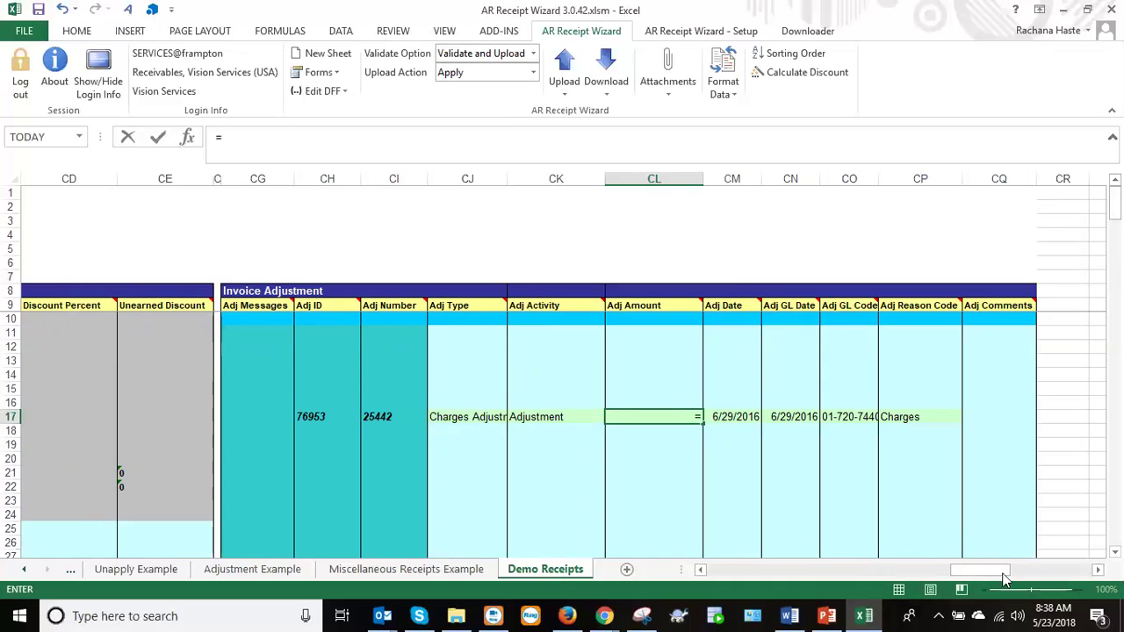
left_click_drag(981, 572, 904, 586)
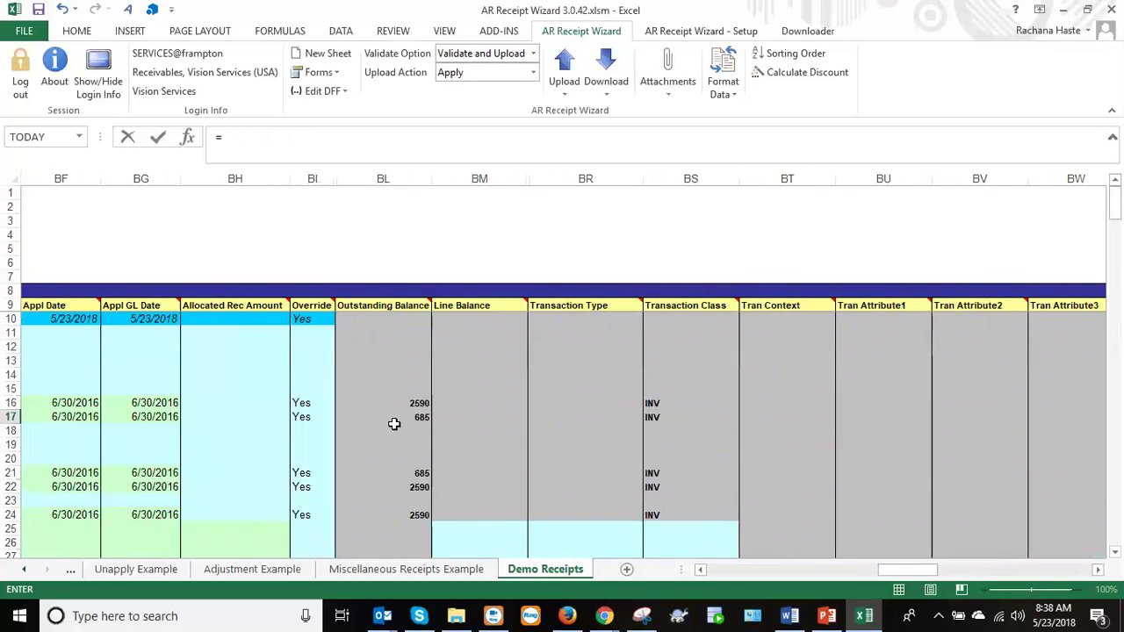
left_click(402, 415)
type("-")
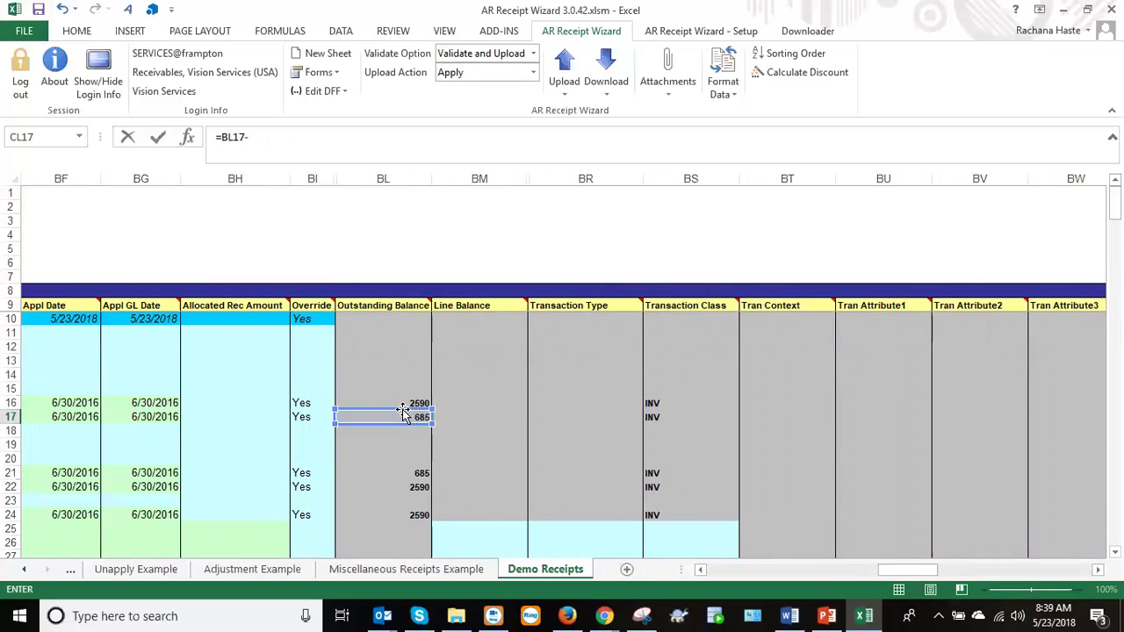
left_click_drag(875, 570, 864, 574)
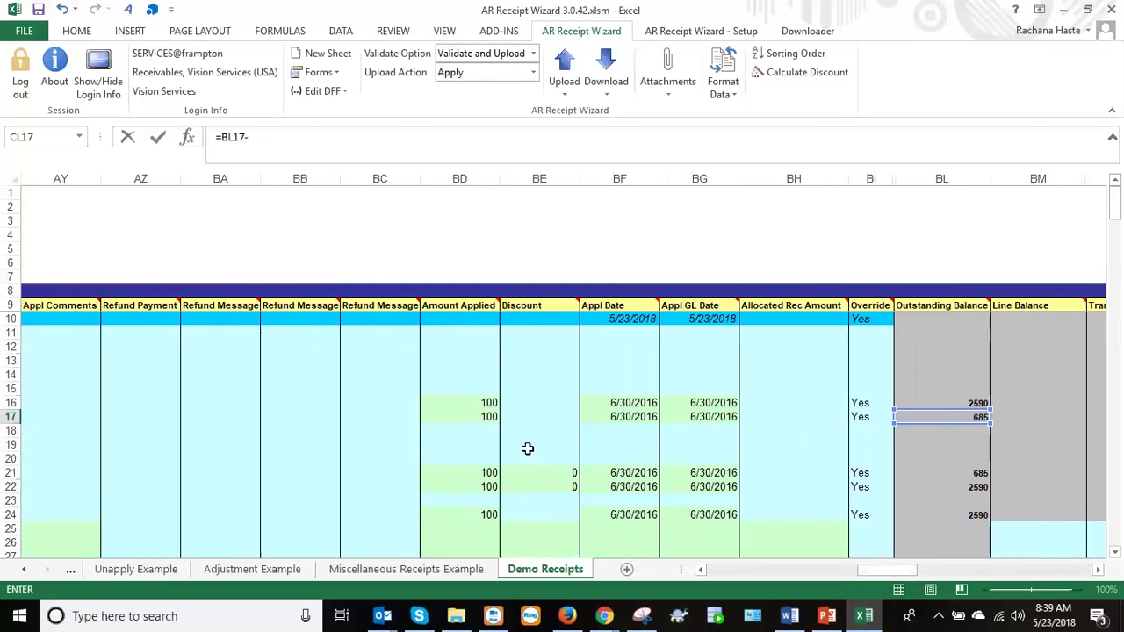
left_click(466, 415)
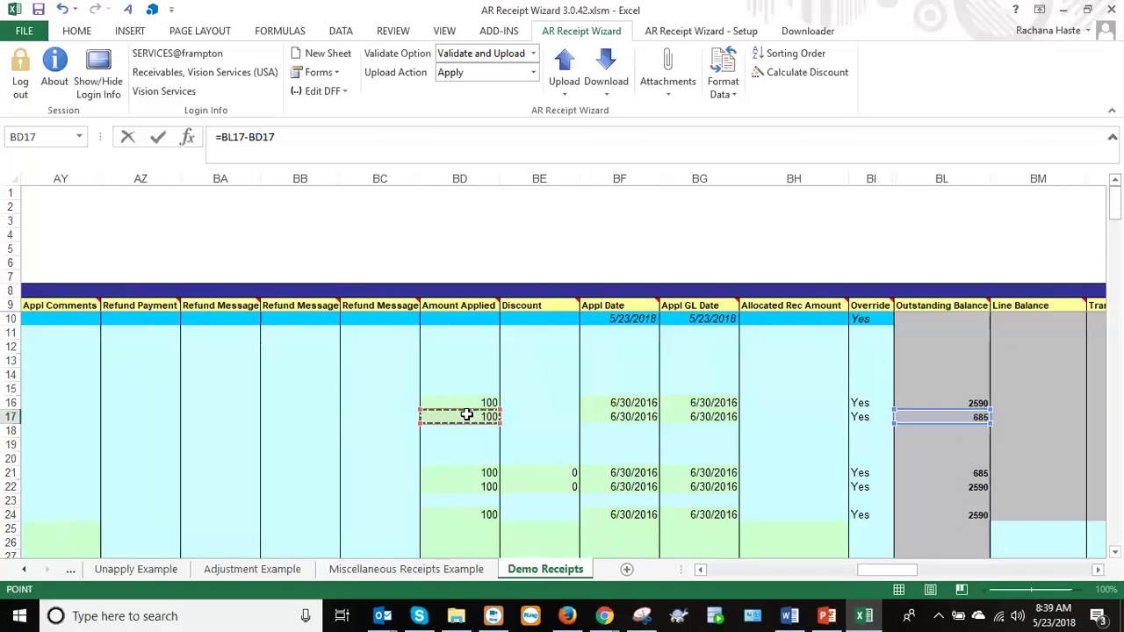
key("Return")
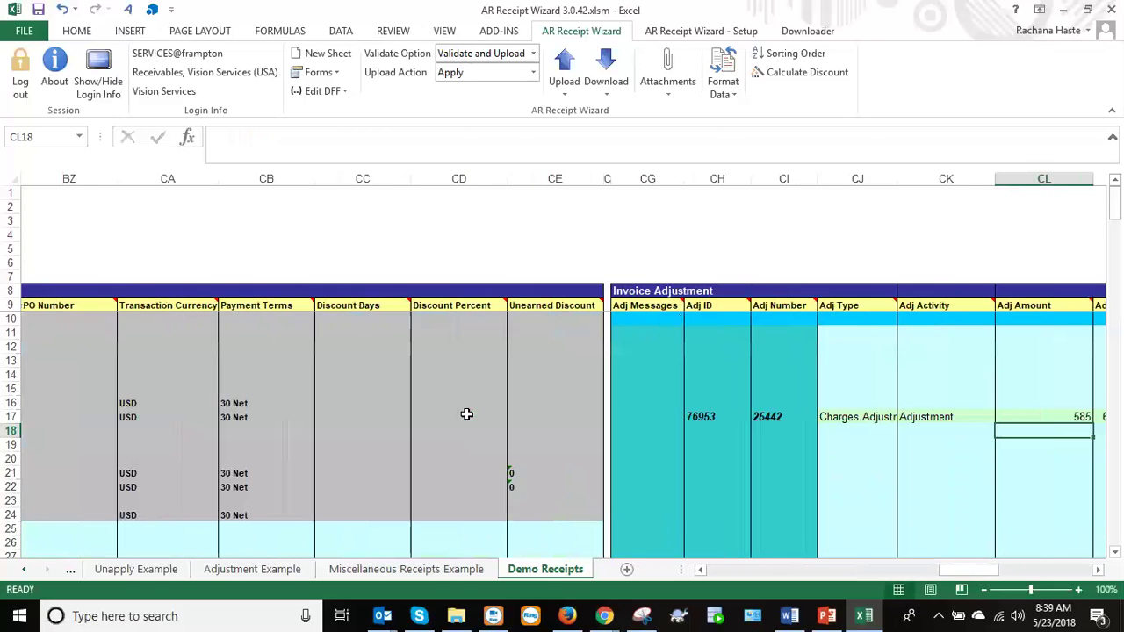
Undo the 585 result to restore CL17's amount of 10, then open the Adjustment Example sheet.
left_click(1034, 416)
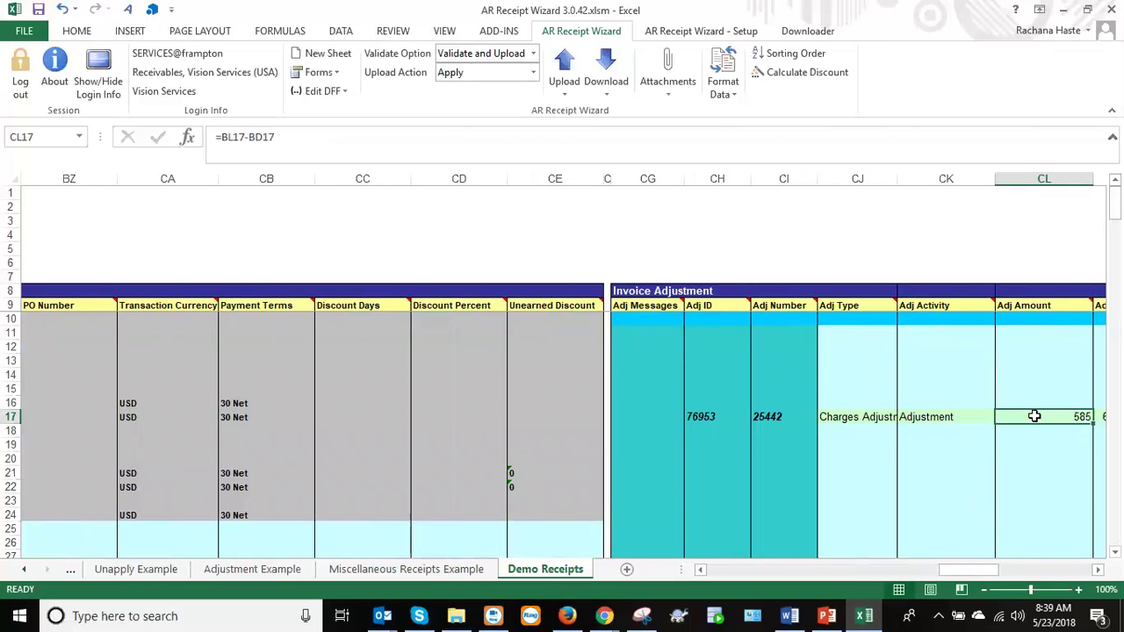
left_click(914, 416)
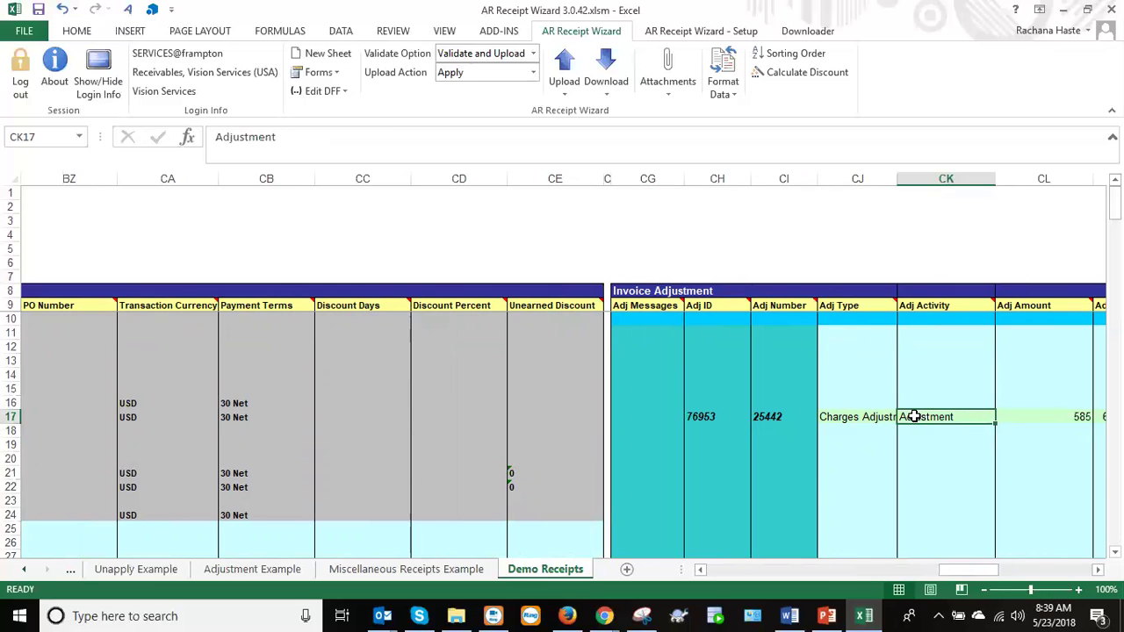
key("Right")
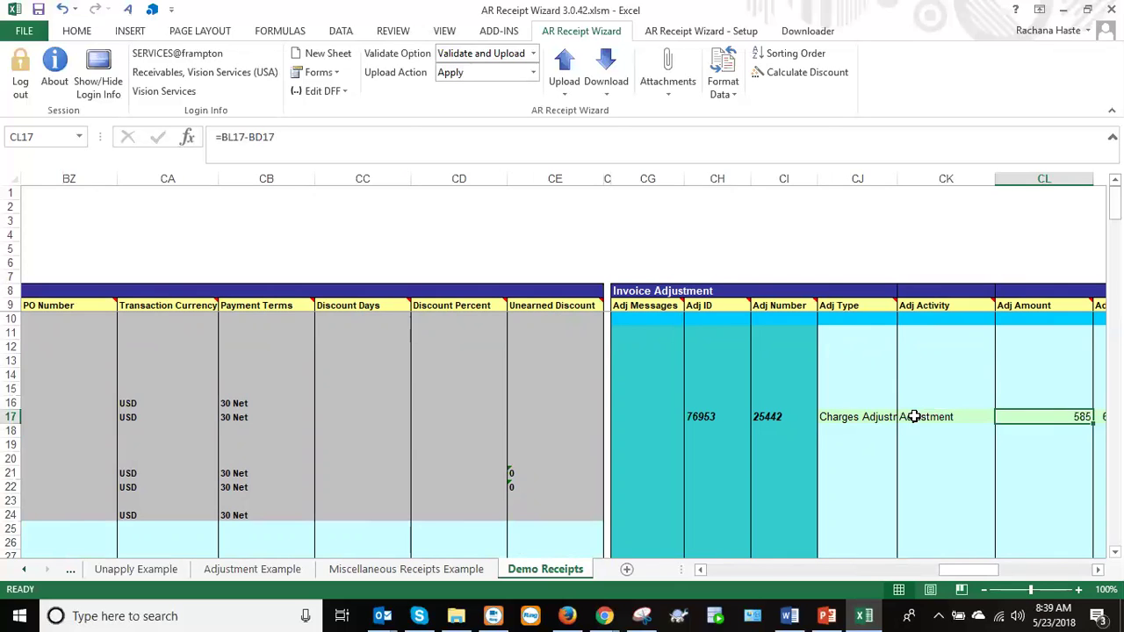
key("Right")
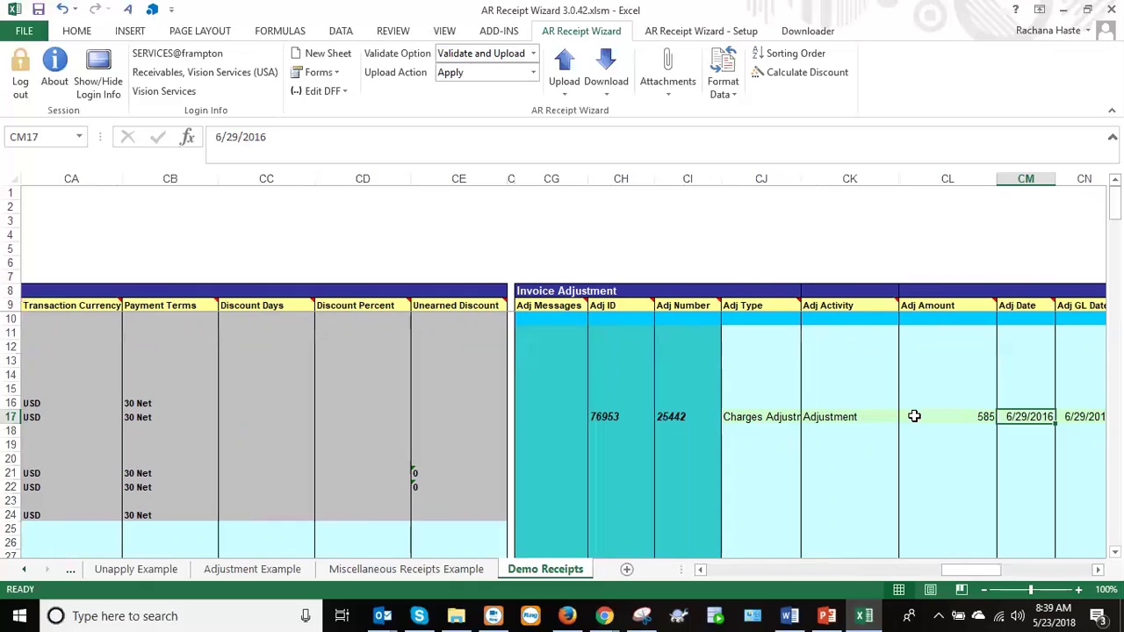
key("ctrl+z")
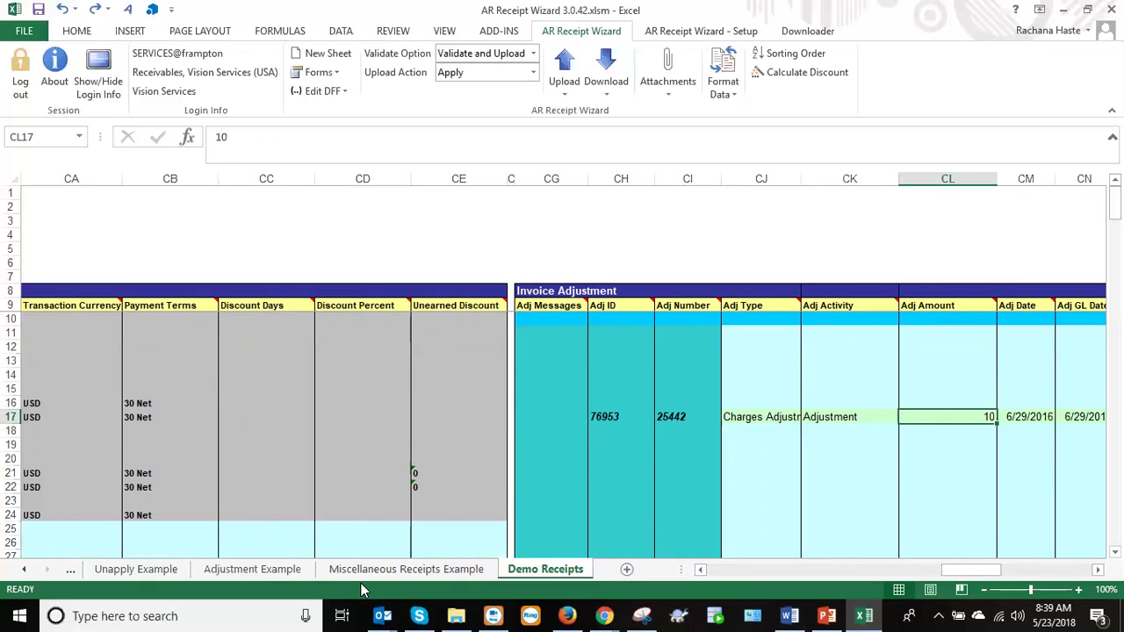
left_click(278, 570)
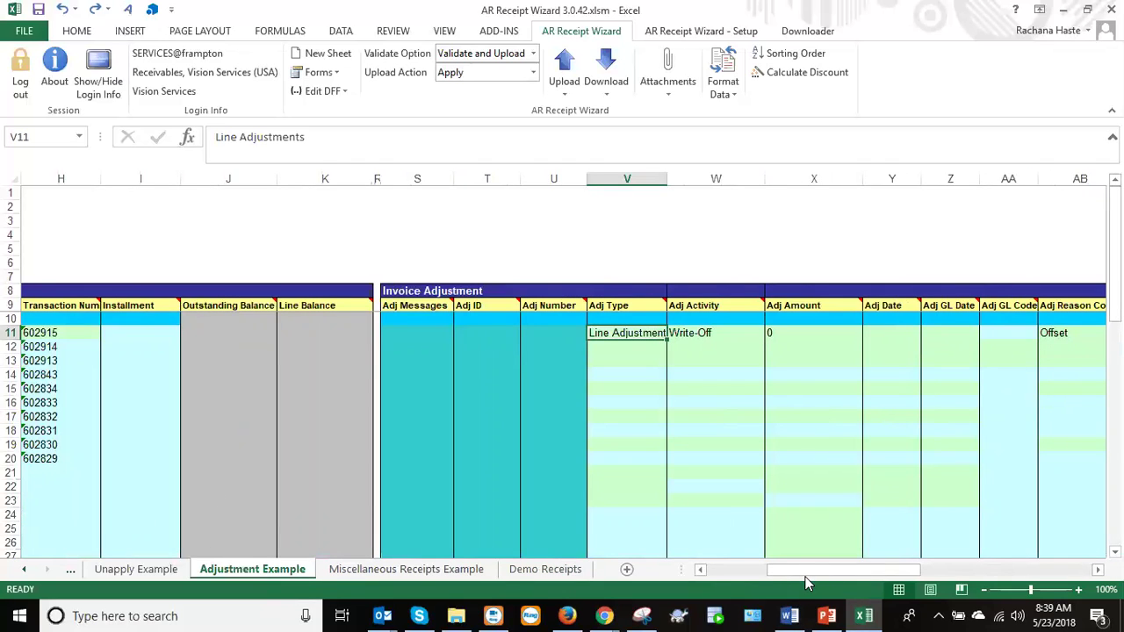
Inspect X11's Adj Amount formula against balance J11 and select the transaction numbers.
left_click_drag(808, 573, 786, 570)
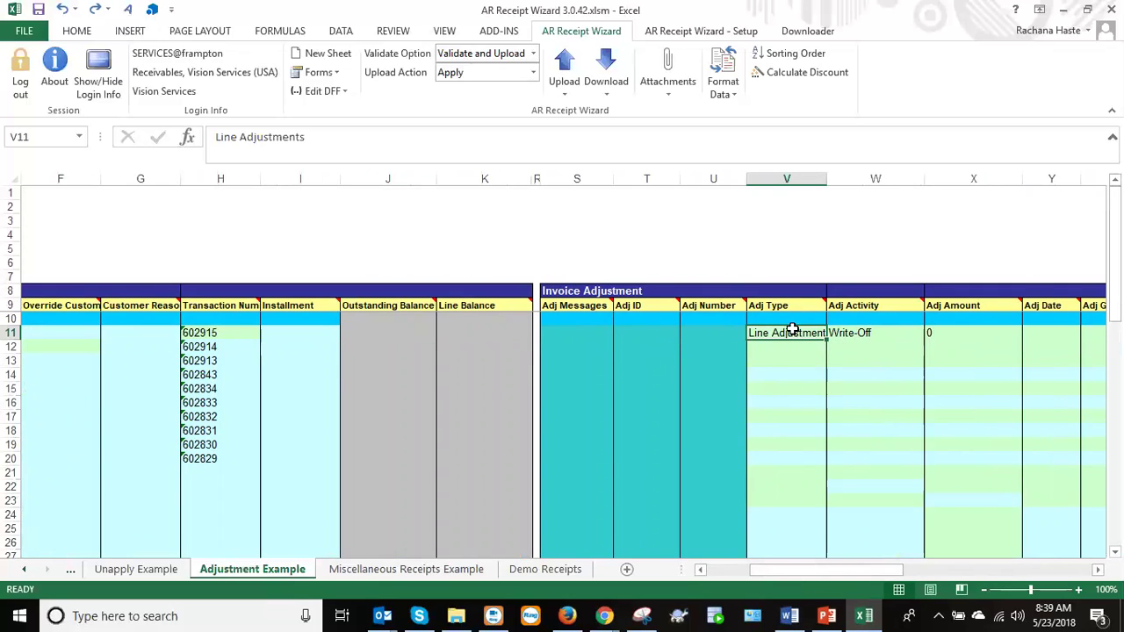
left_click(948, 332)
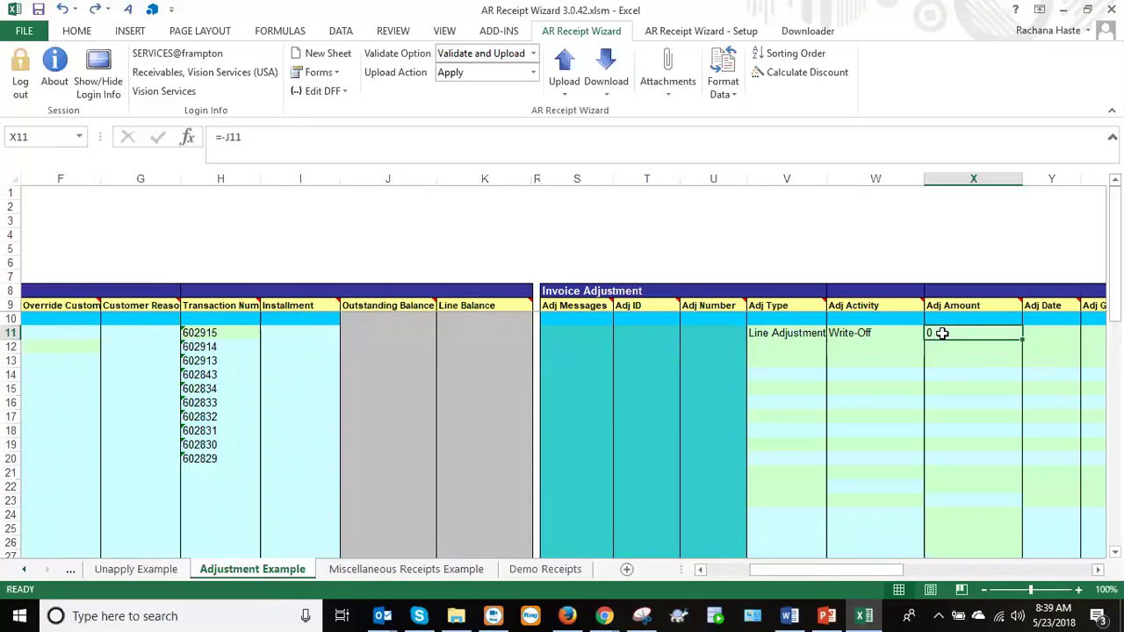
left_click_drag(794, 338, 901, 343)
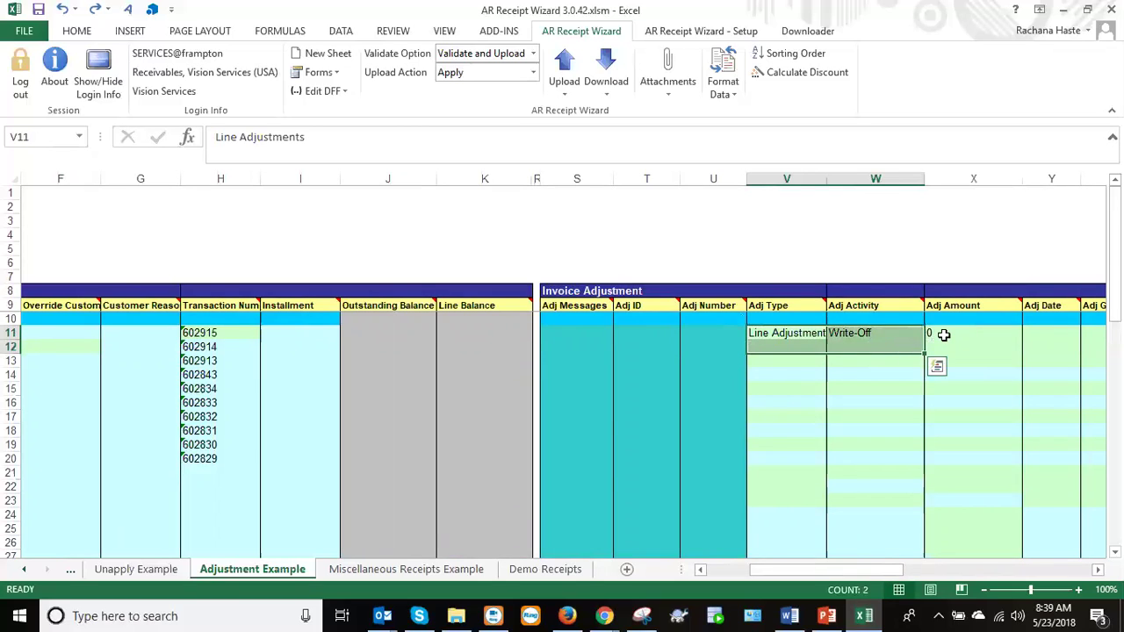
left_click(942, 333)
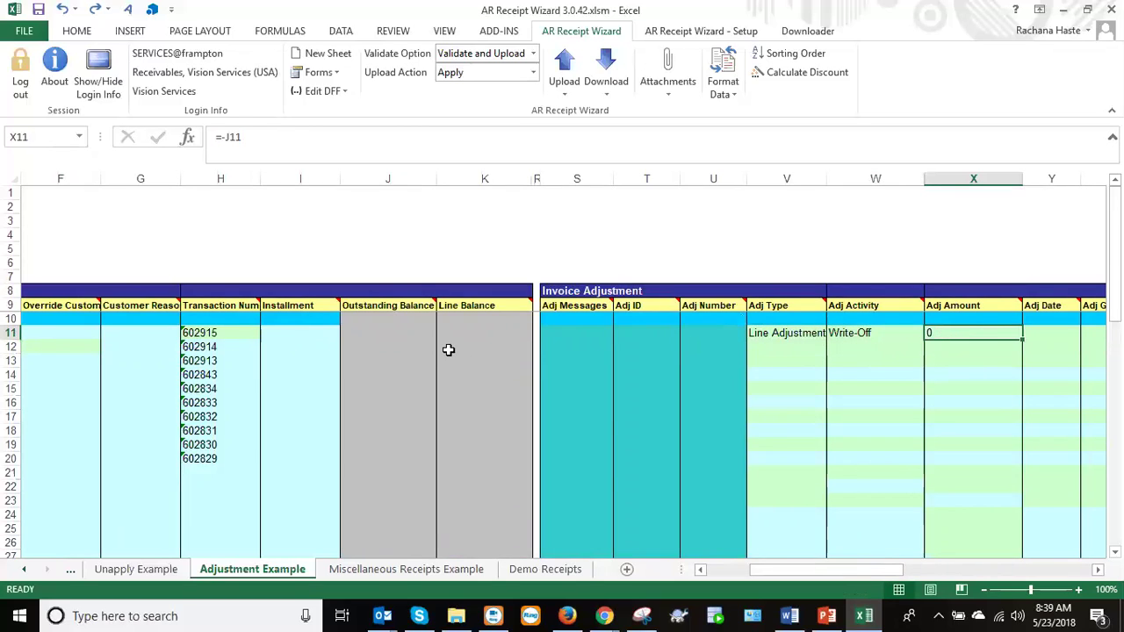
left_click(374, 333)
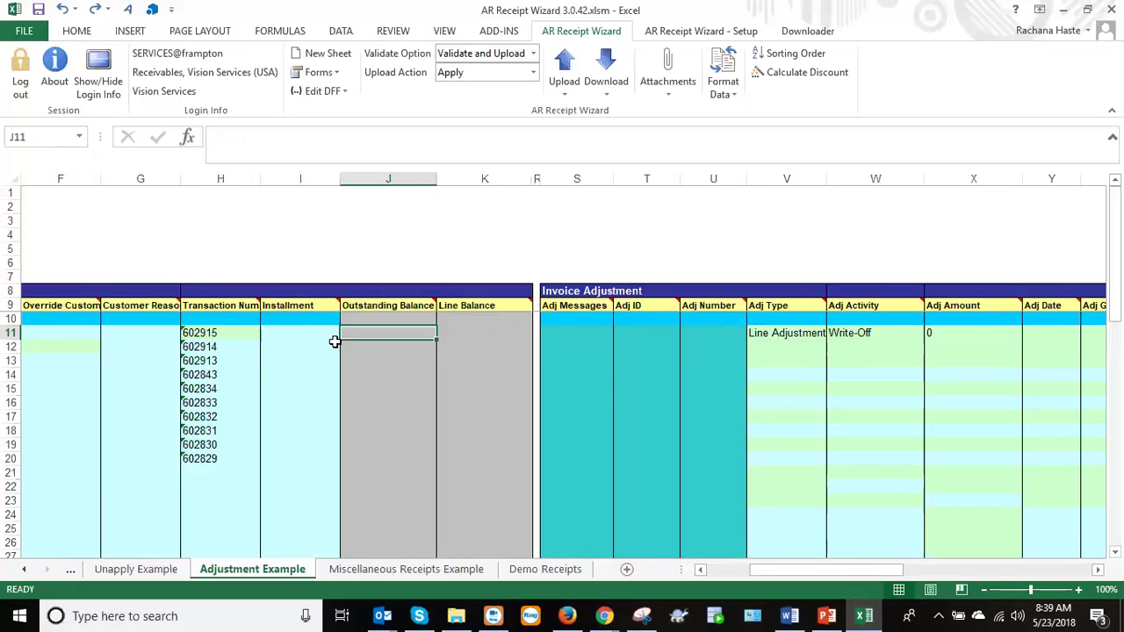
left_click_drag(199, 334, 216, 454)
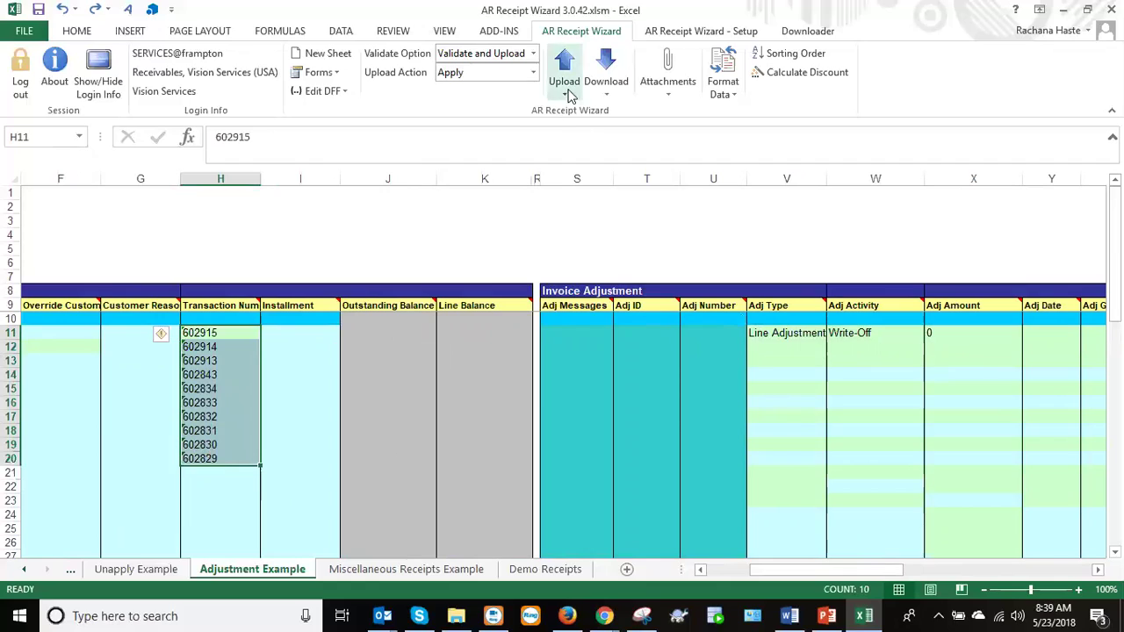
Set Validate Option to Validate only and Upload Action to Adjustment.
left_click(533, 53)
left_click(489, 89)
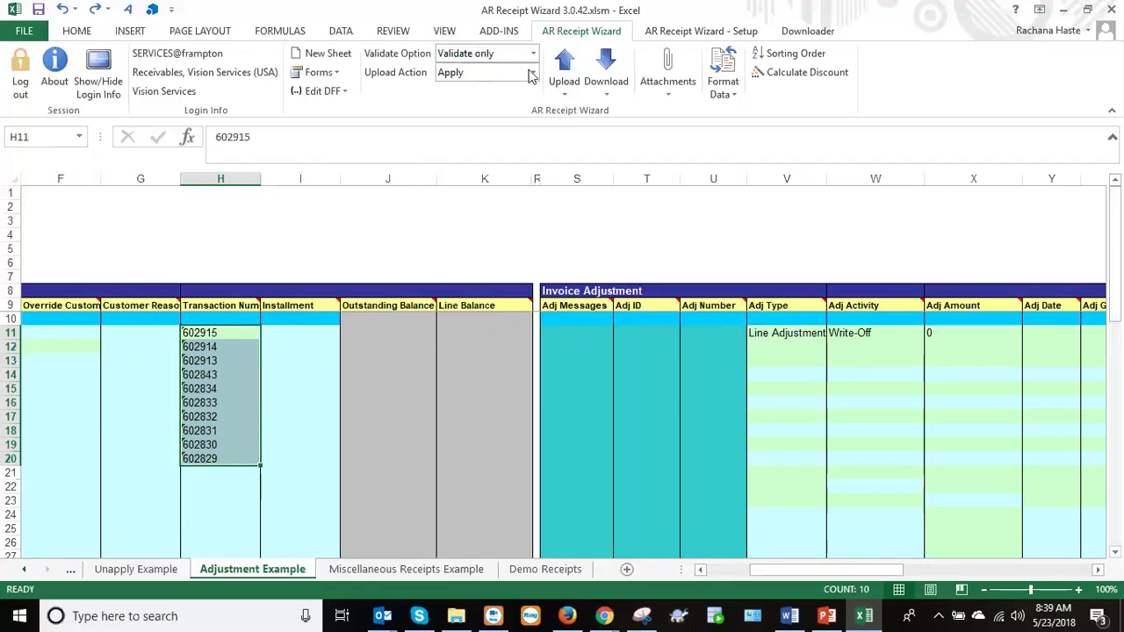
left_click(532, 73)
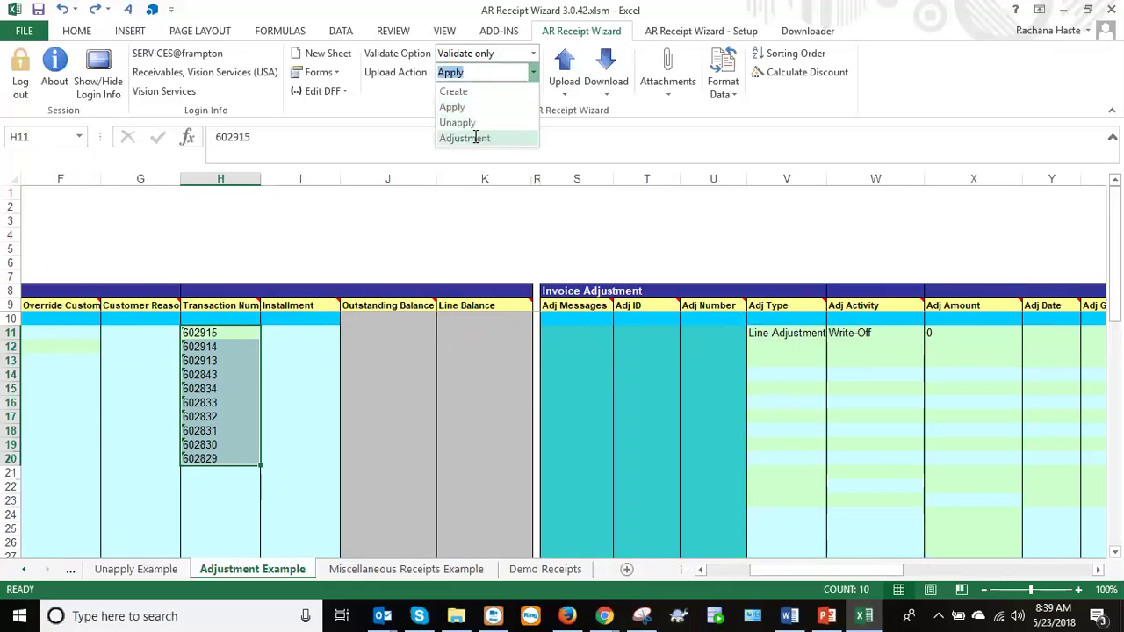
left_click(475, 138)
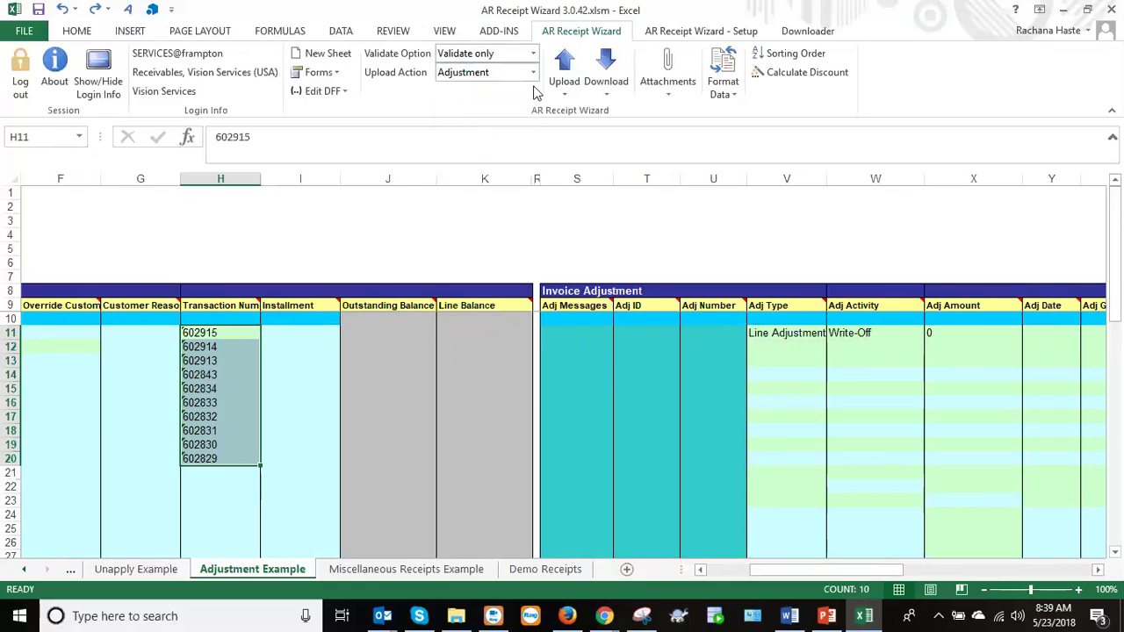
Confirm X11's formula =-J11 showing 0, and select the ten transaction numbers H11:H20.
left_click(945, 329)
key("F2")
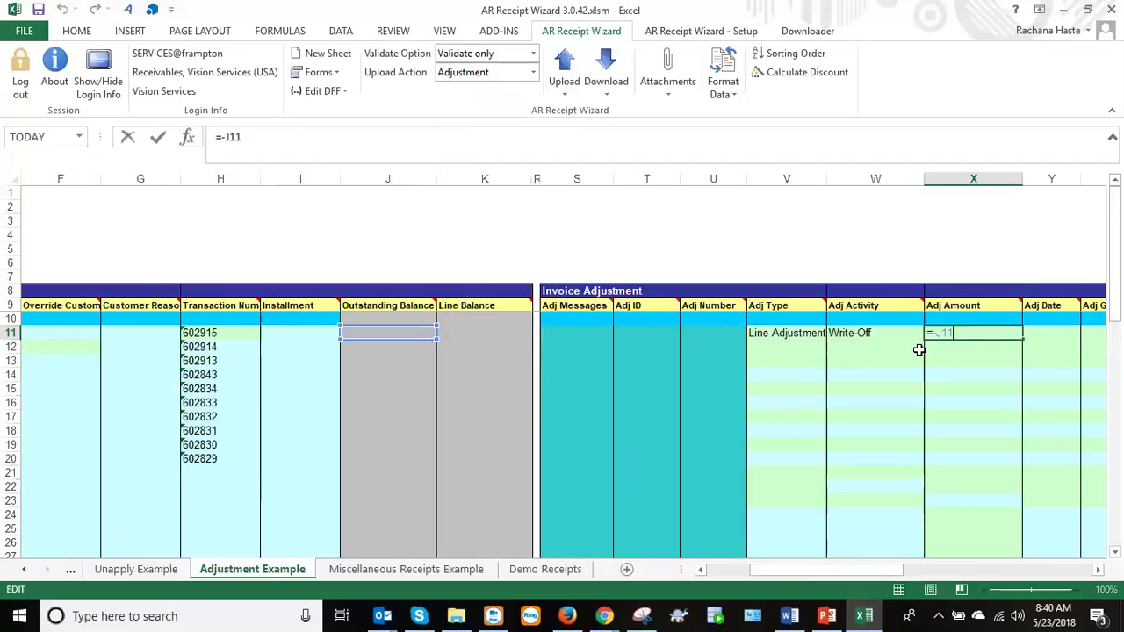
left_click(416, 332)
key("ctrl+Return")
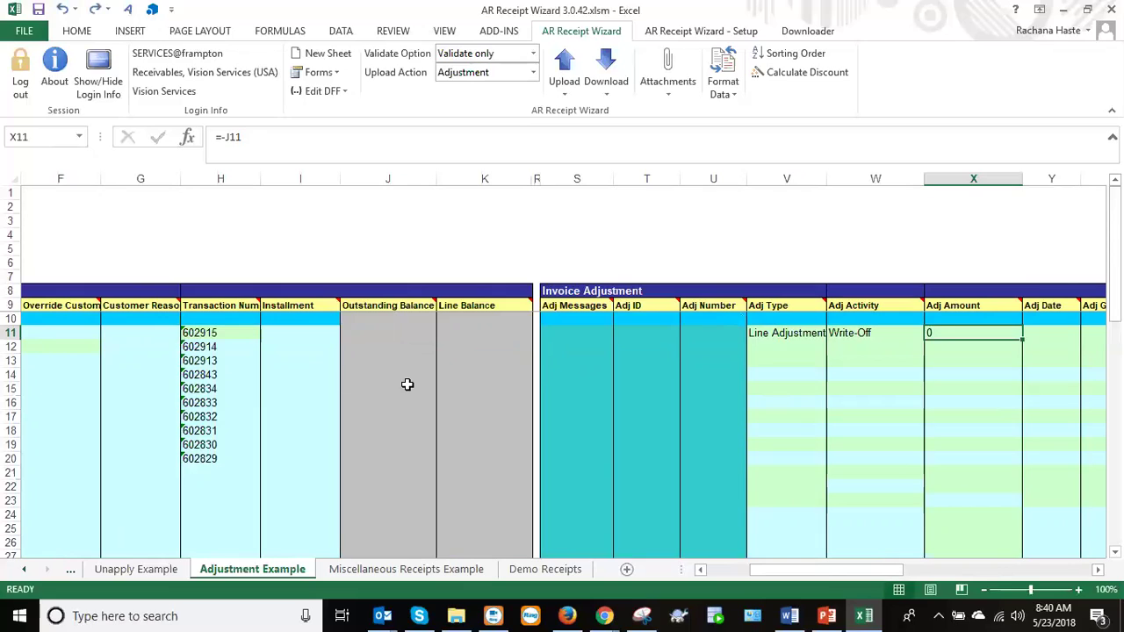
left_click_drag(202, 333, 200, 459)
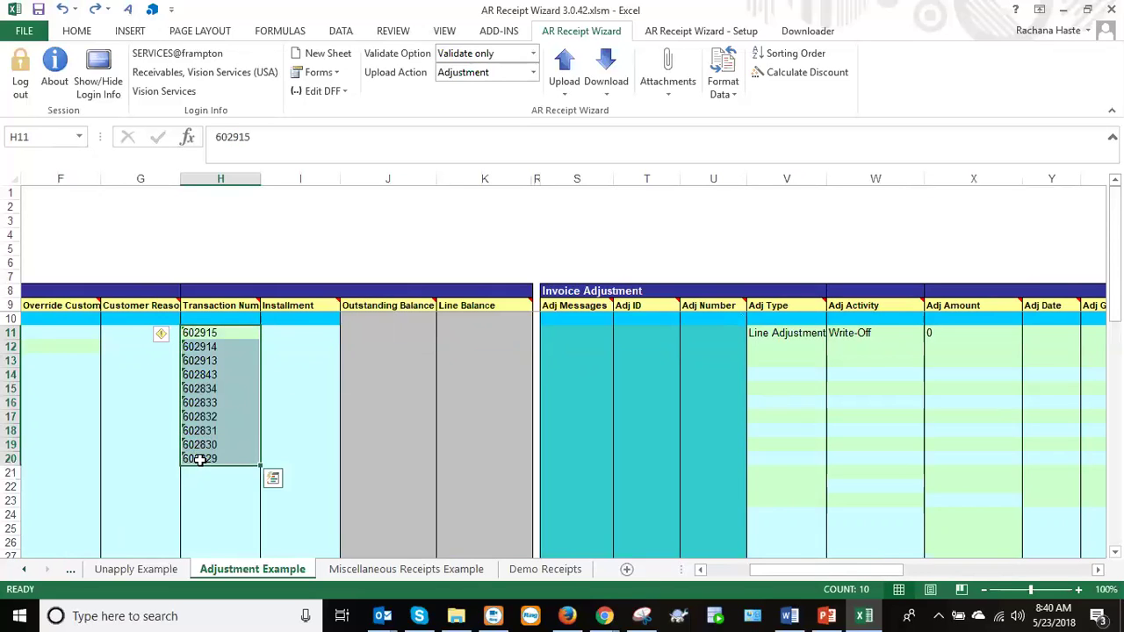
Validate the ten adjustment rows, getting 2 errors including row 11's closed-period Adj Date.
left_click(577, 95)
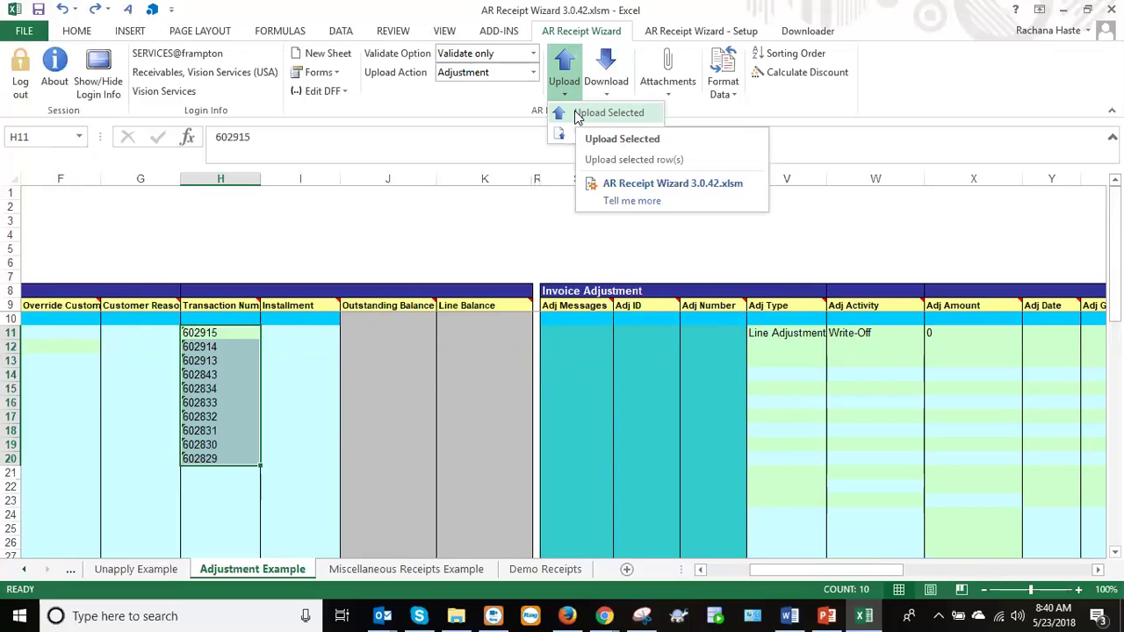
left_click(605, 112)
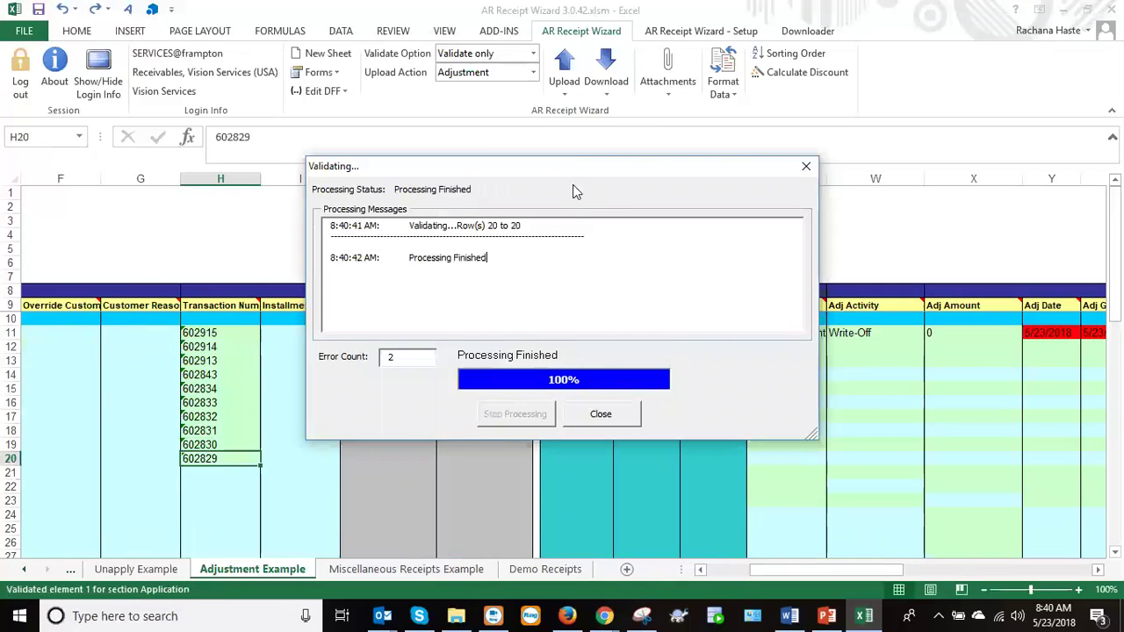
left_click_drag(560, 169, 725, 155)
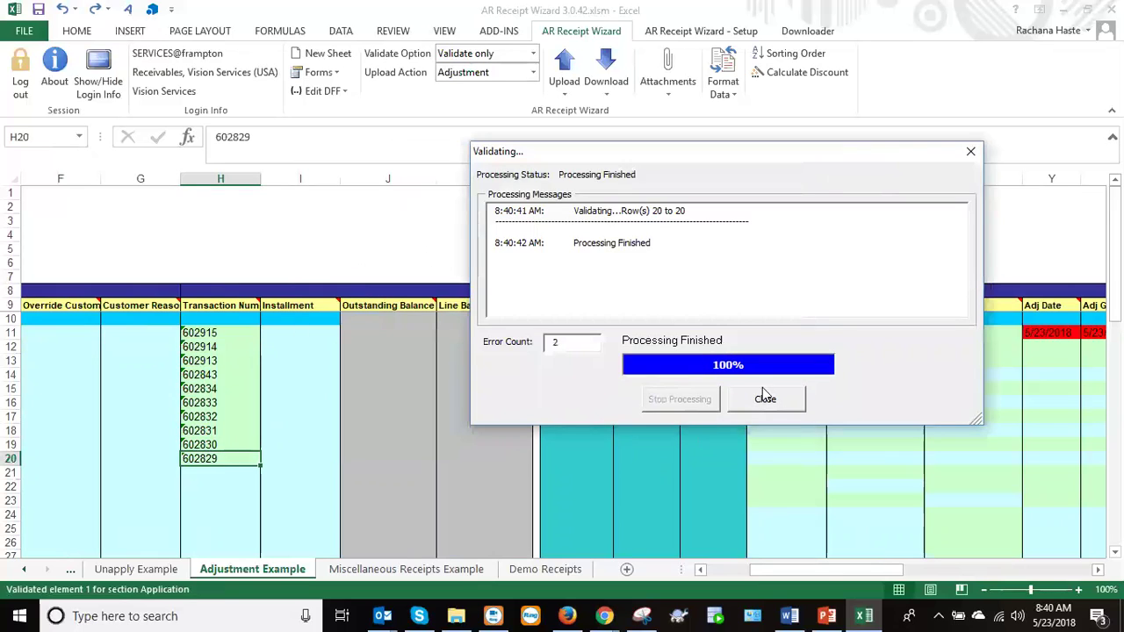
left_click(761, 397)
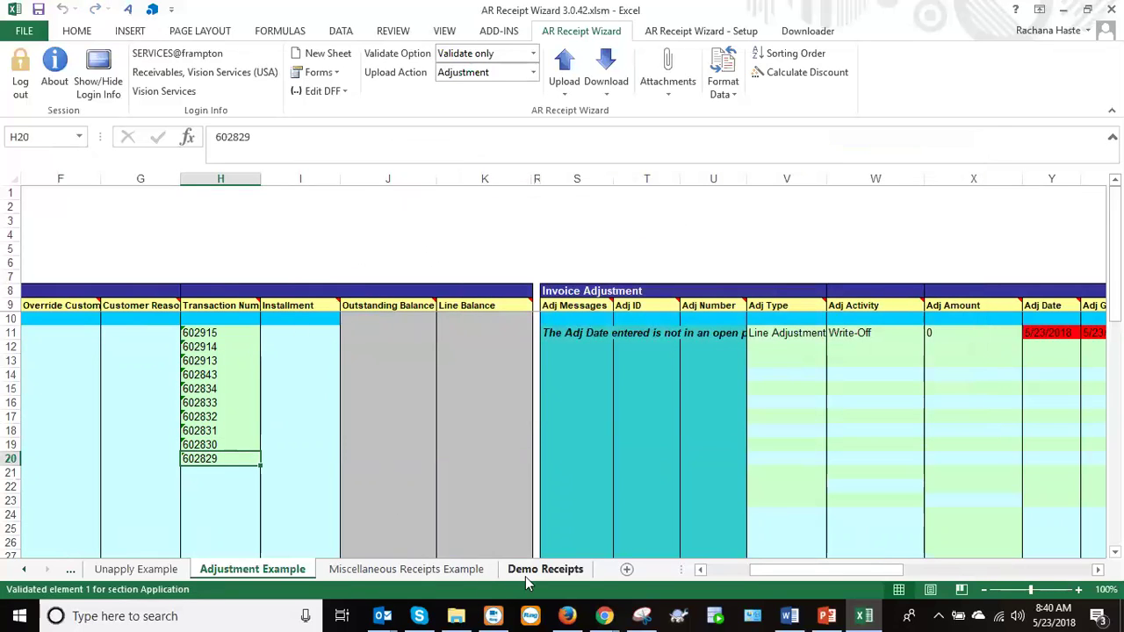
left_click(525, 576)
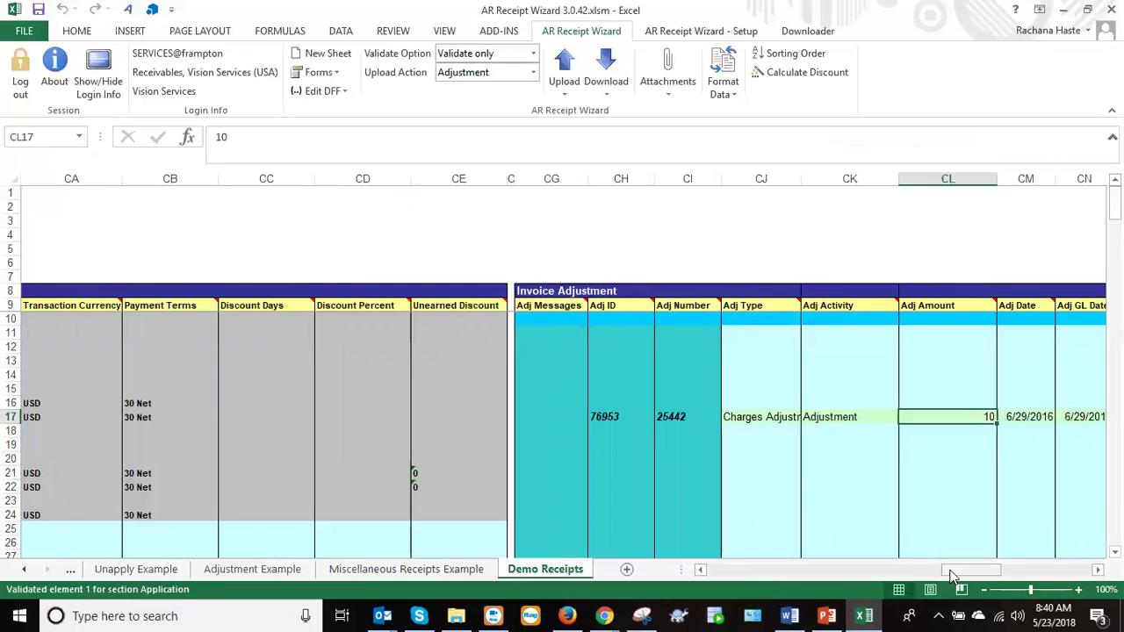
left_click_drag(953, 575, 946, 569)
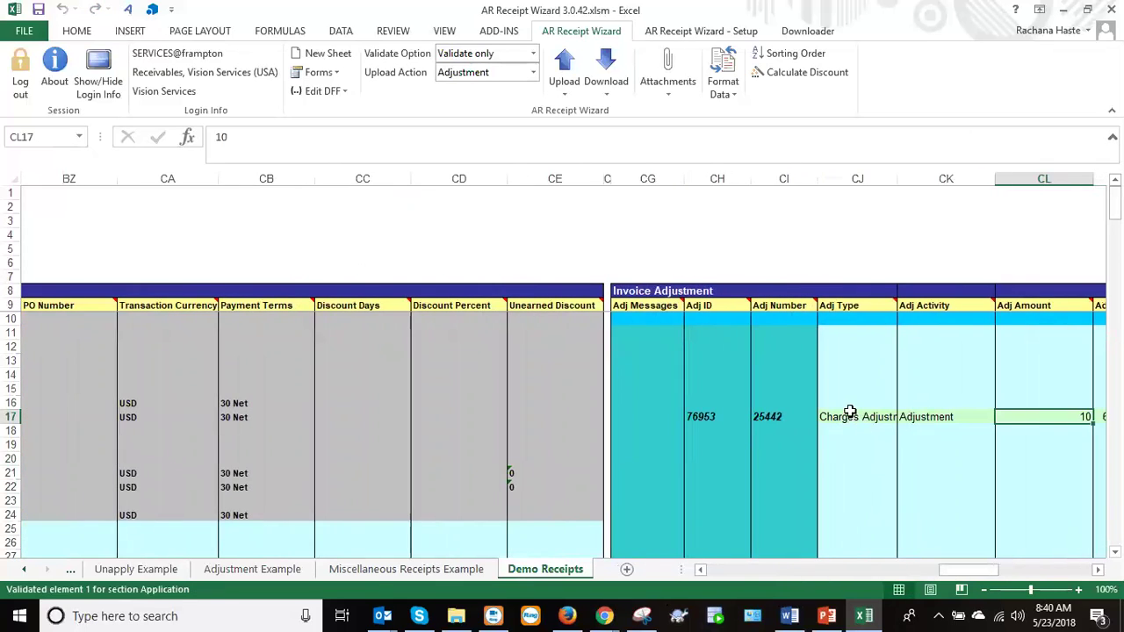
left_click_drag(958, 572, 811, 576)
left_click_drag(1114, 202, 1114, 225)
left_click(826, 615)
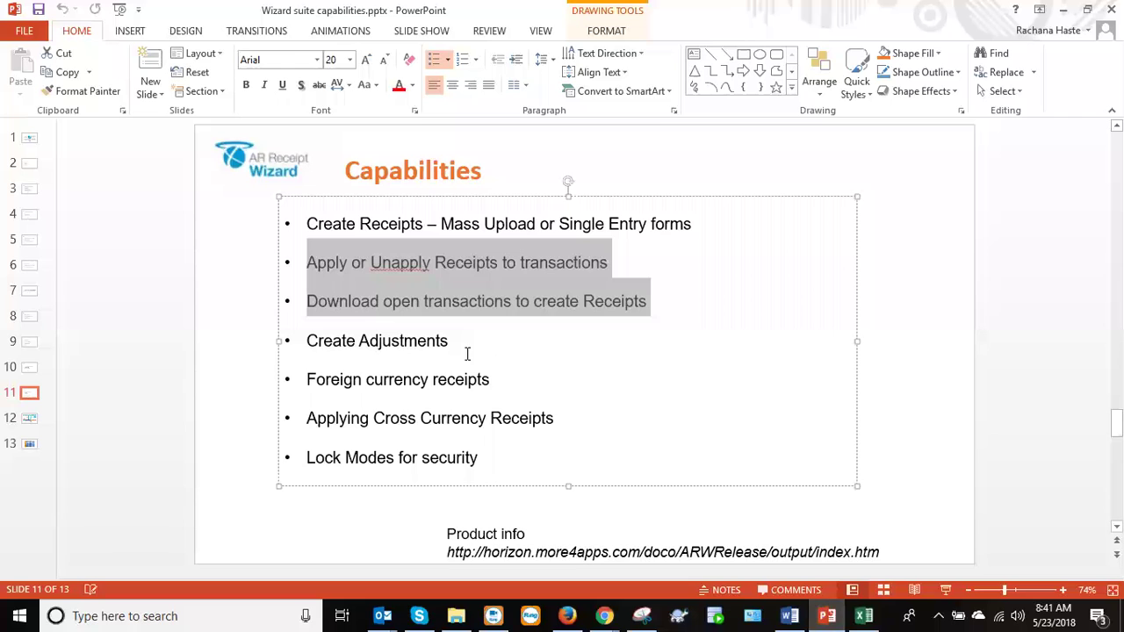
left_click(379, 354)
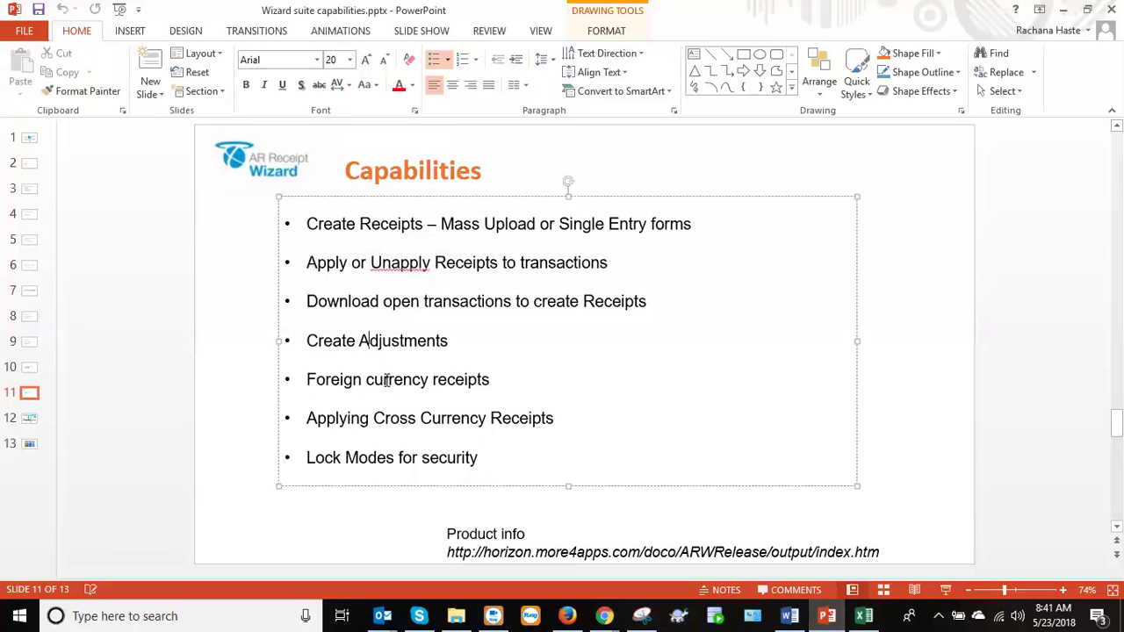
left_click(863, 615)
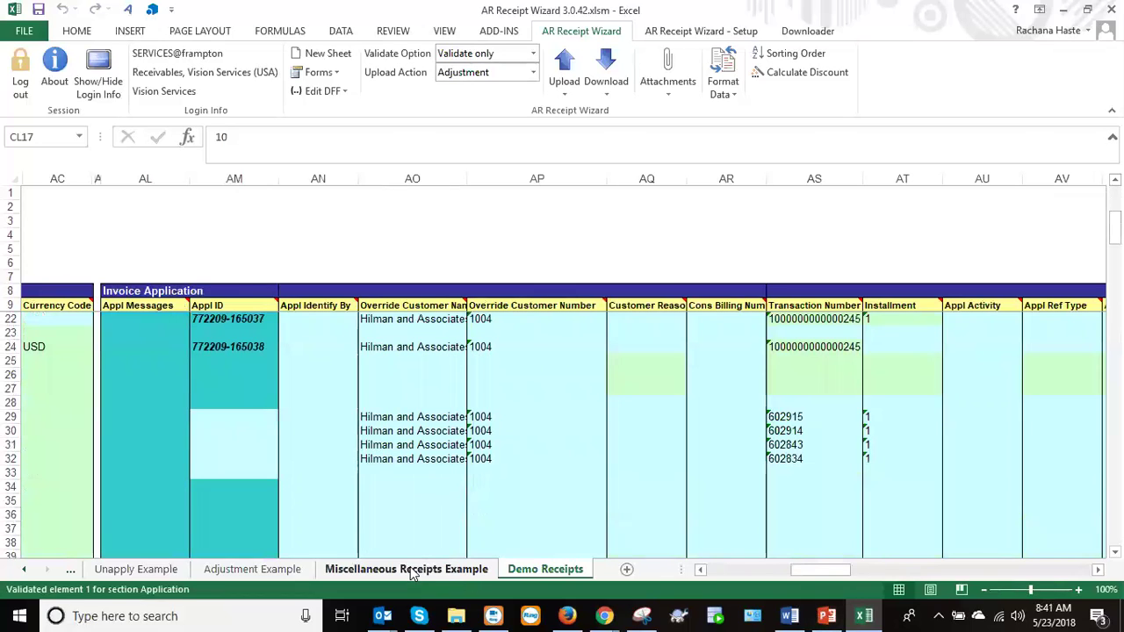
On the Miscellaneous Receipts Example sheet, review row 27's receipt type and 20/80 distribution lines.
left_click(411, 570)
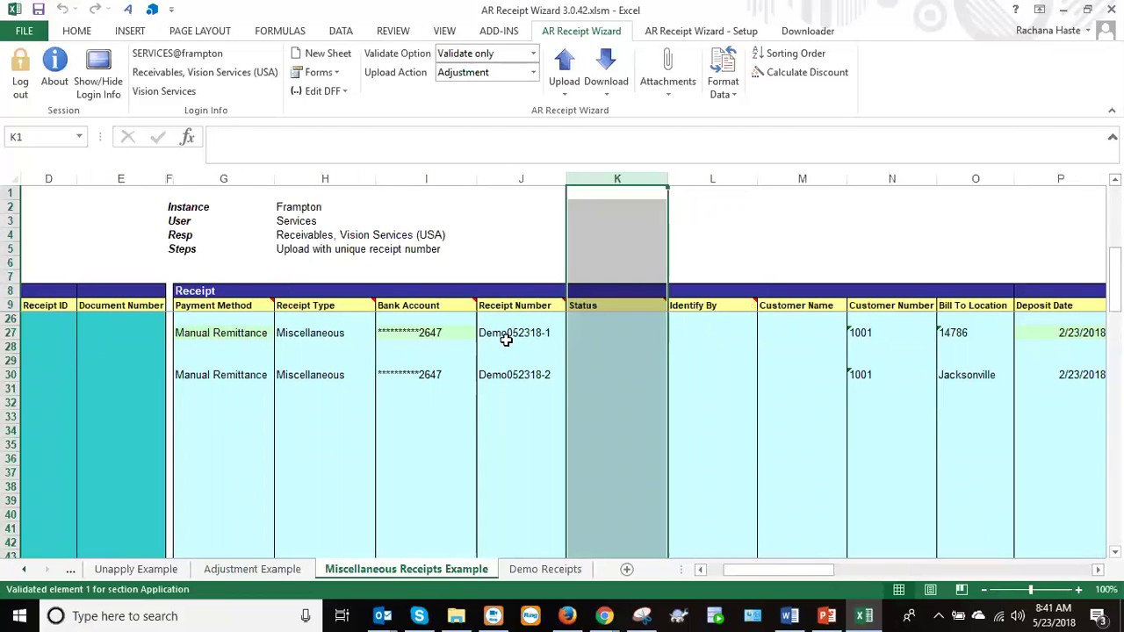
left_click(309, 332)
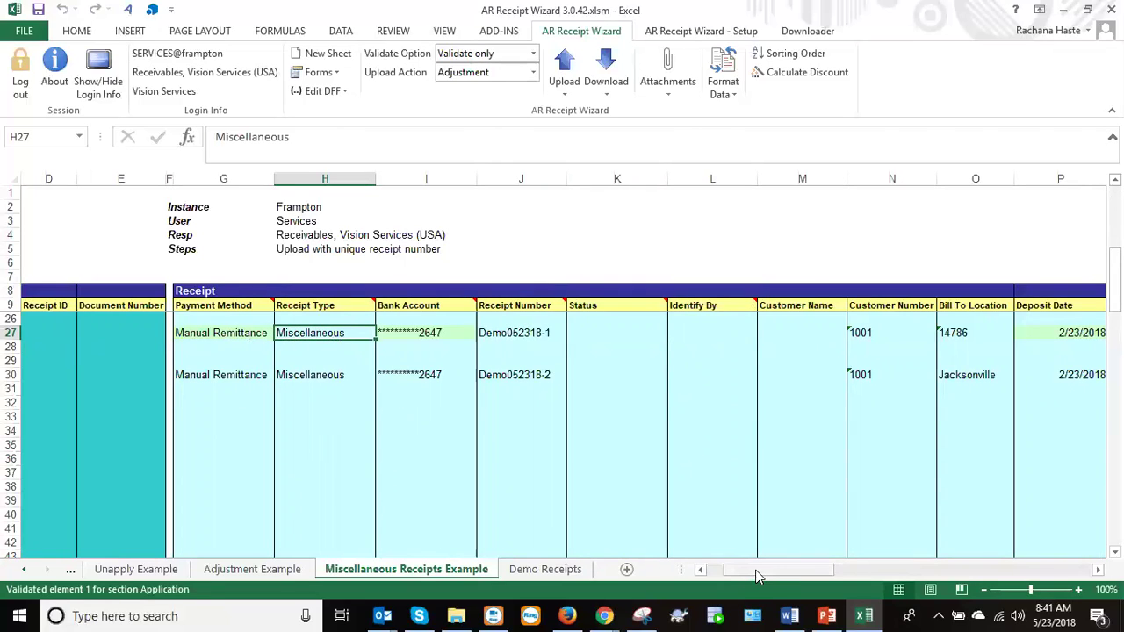
left_click_drag(759, 575, 864, 572)
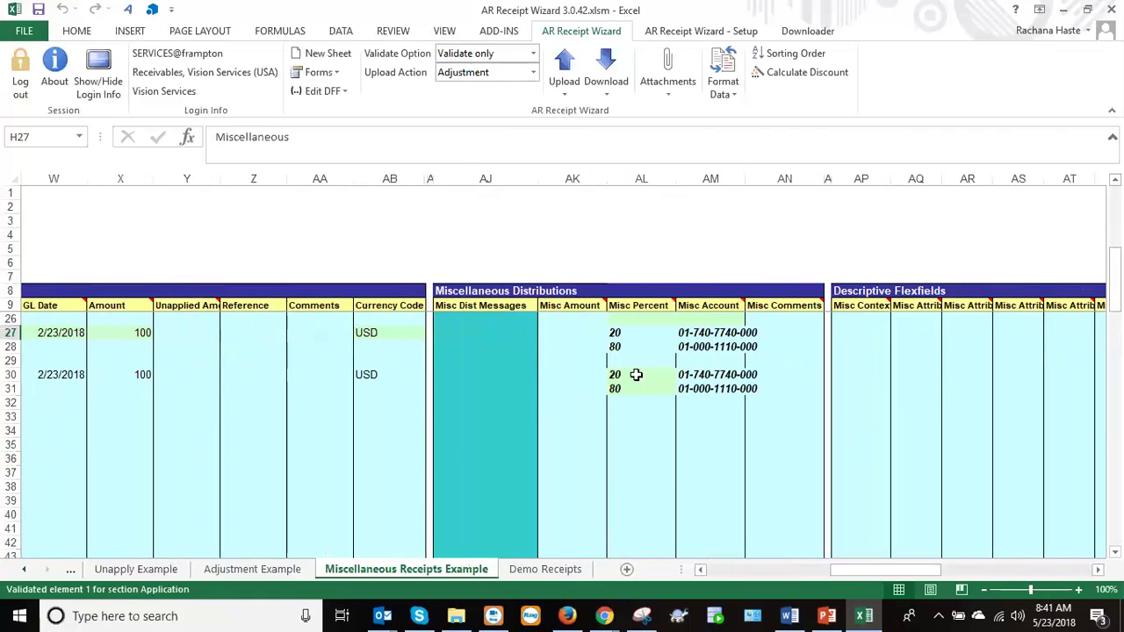
left_click(687, 332)
left_click(622, 335)
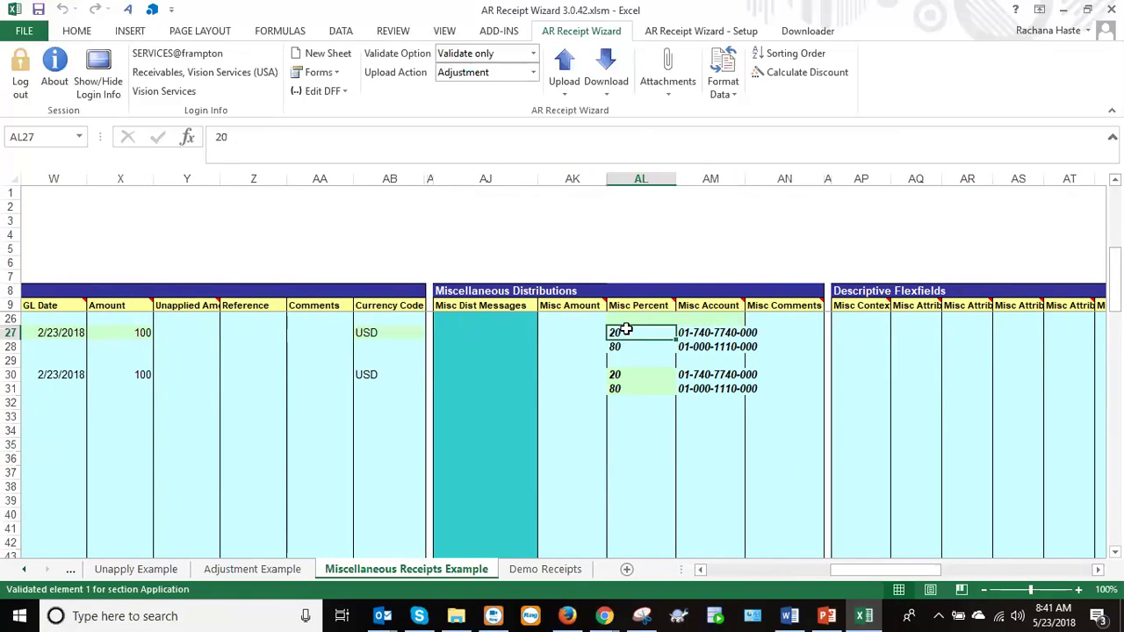
left_click(632, 347)
left_click(639, 375)
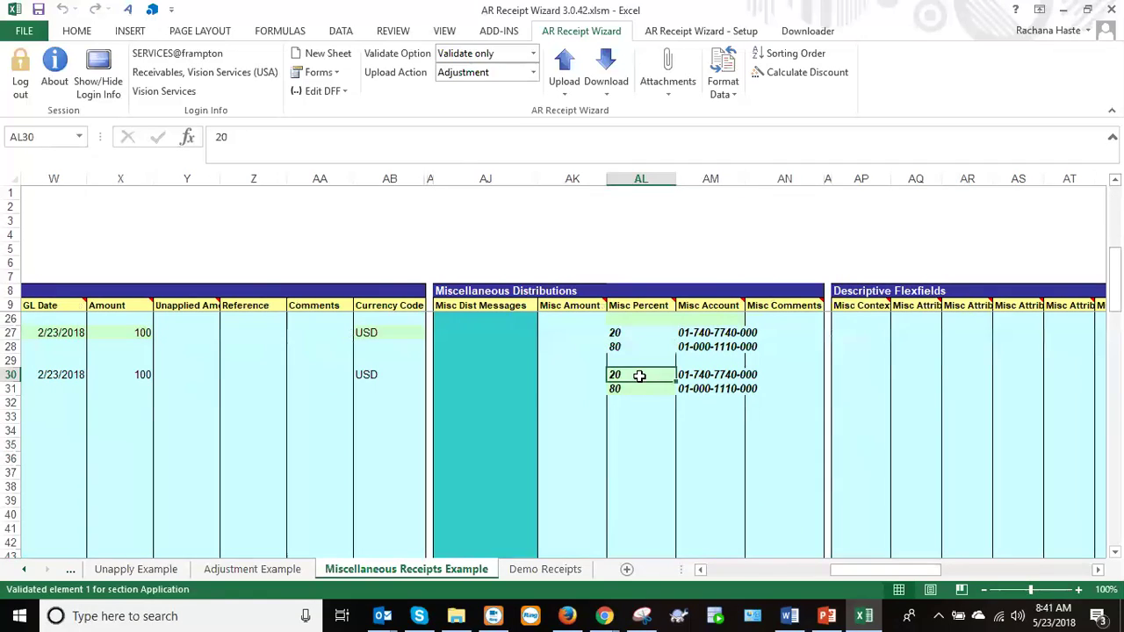
Check the misc account and currency cells, then dismiss the validation prompt and missing-column error.
left_click(708, 375)
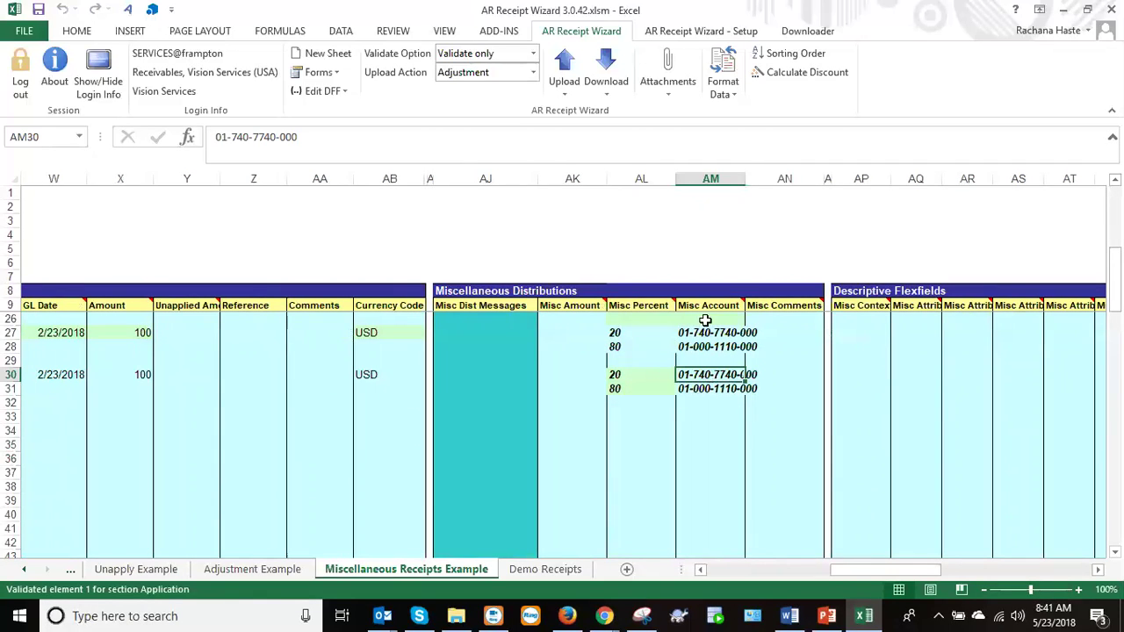
left_click_drag(705, 332, 718, 389)
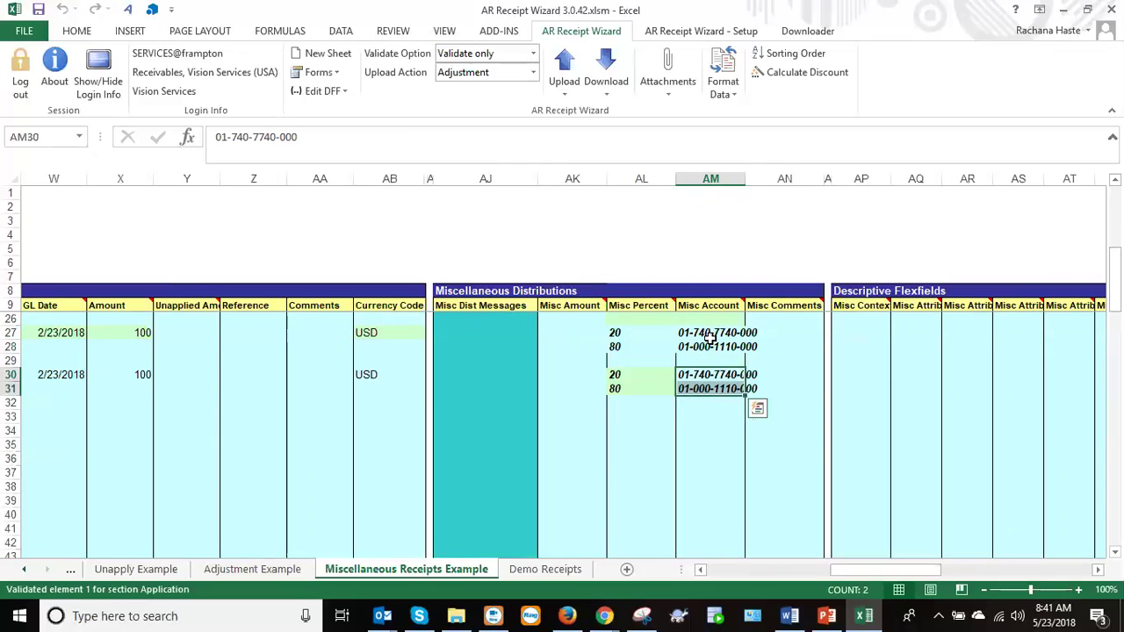
left_click(712, 334)
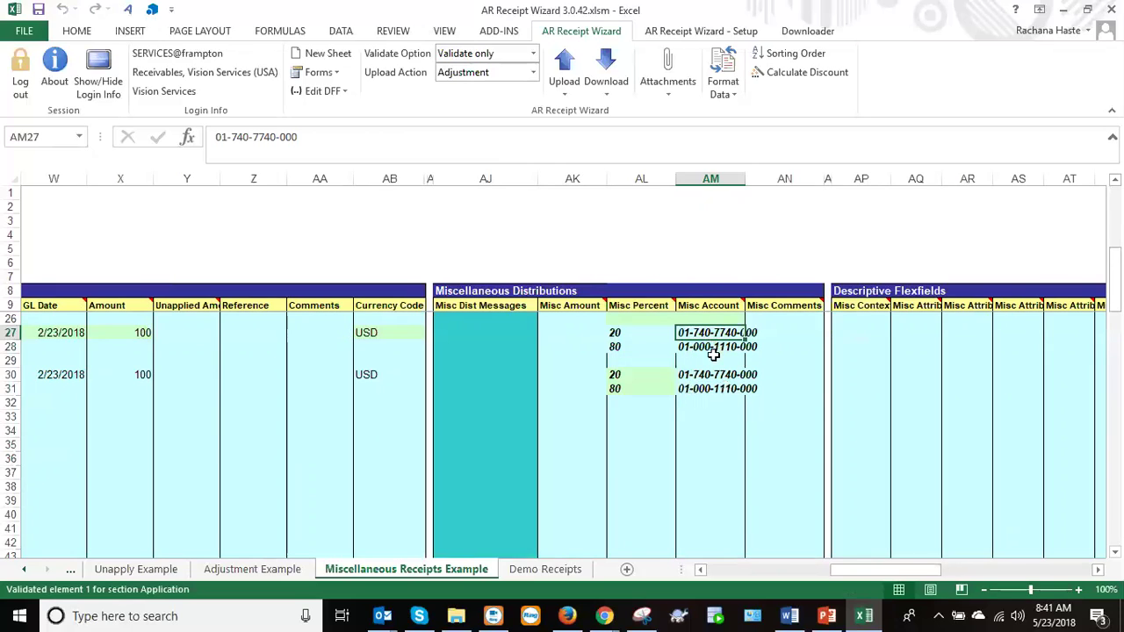
left_click_drag(367, 334, 368, 378)
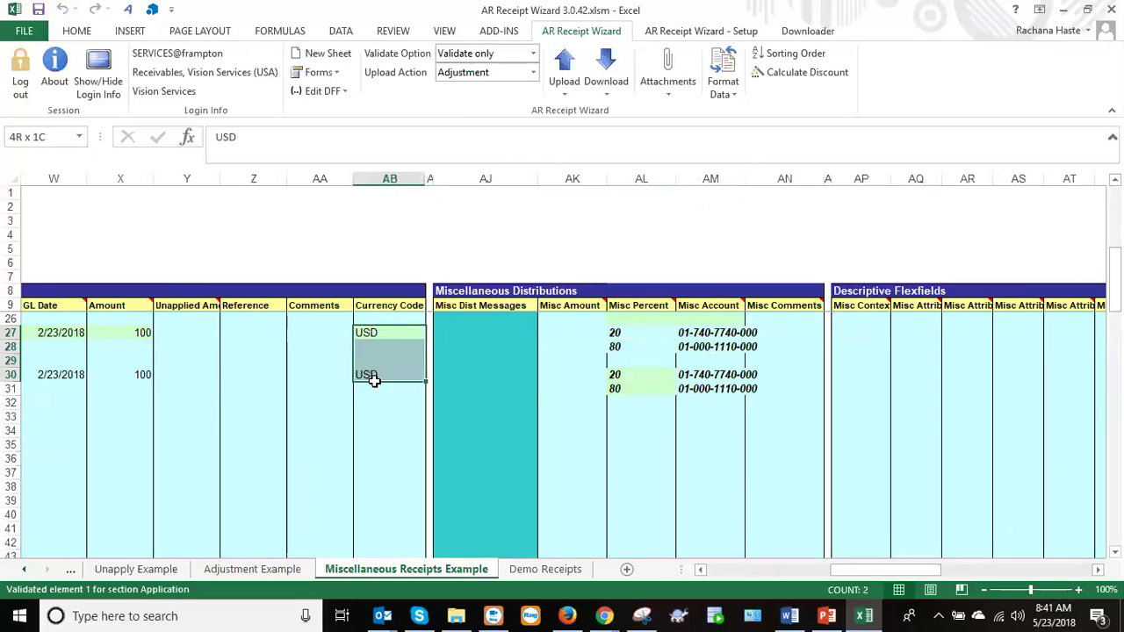
left_click(704, 334)
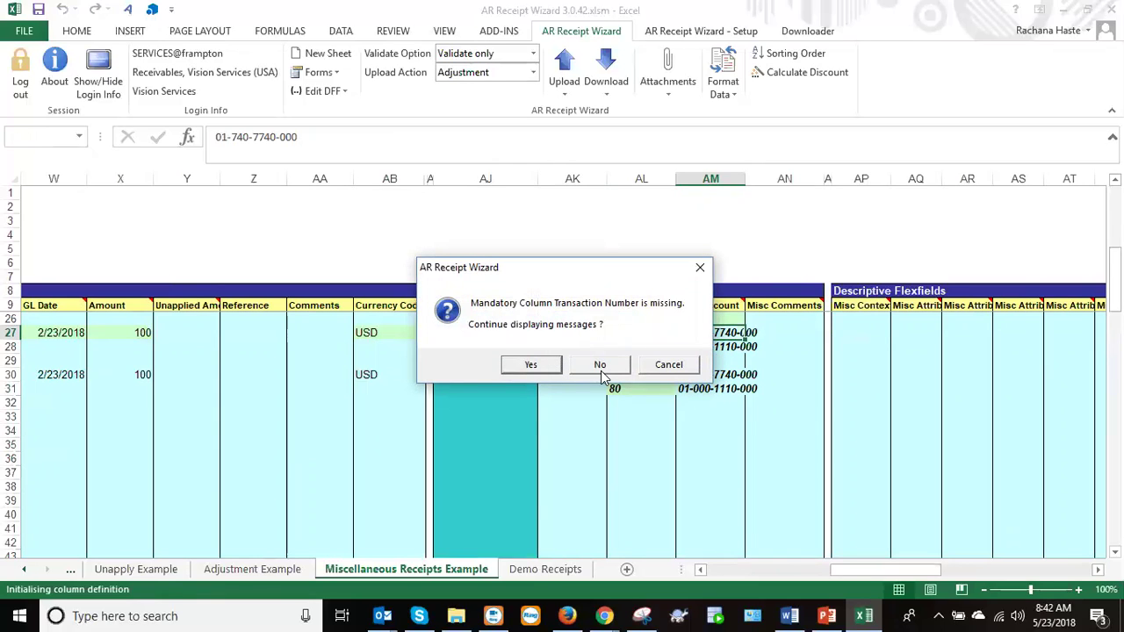
left_click(665, 365)
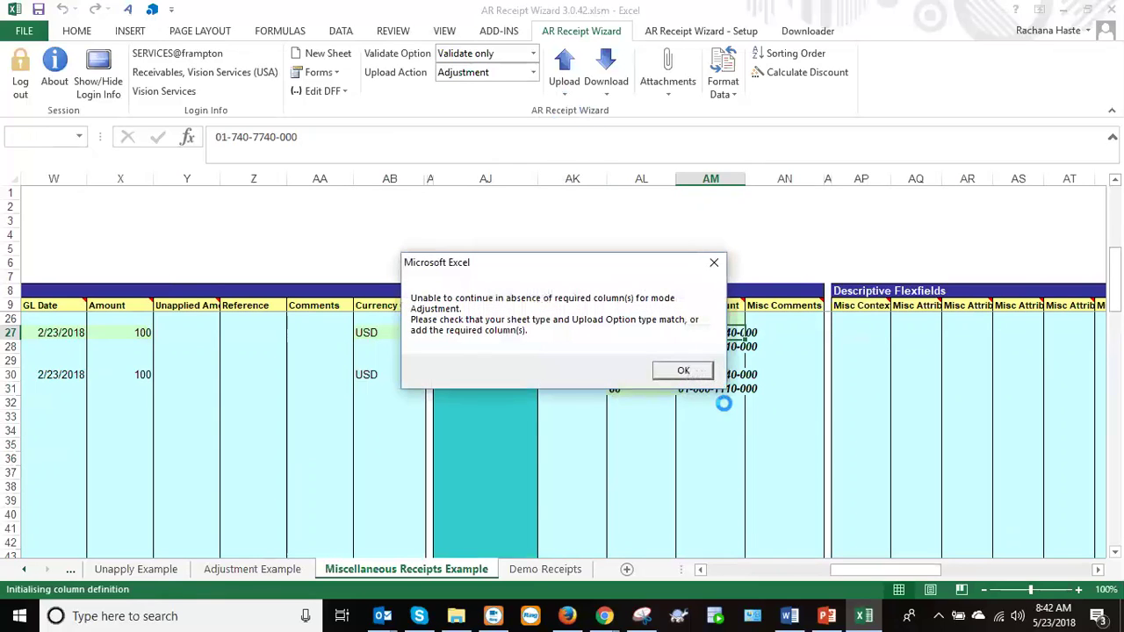
left_click(683, 370)
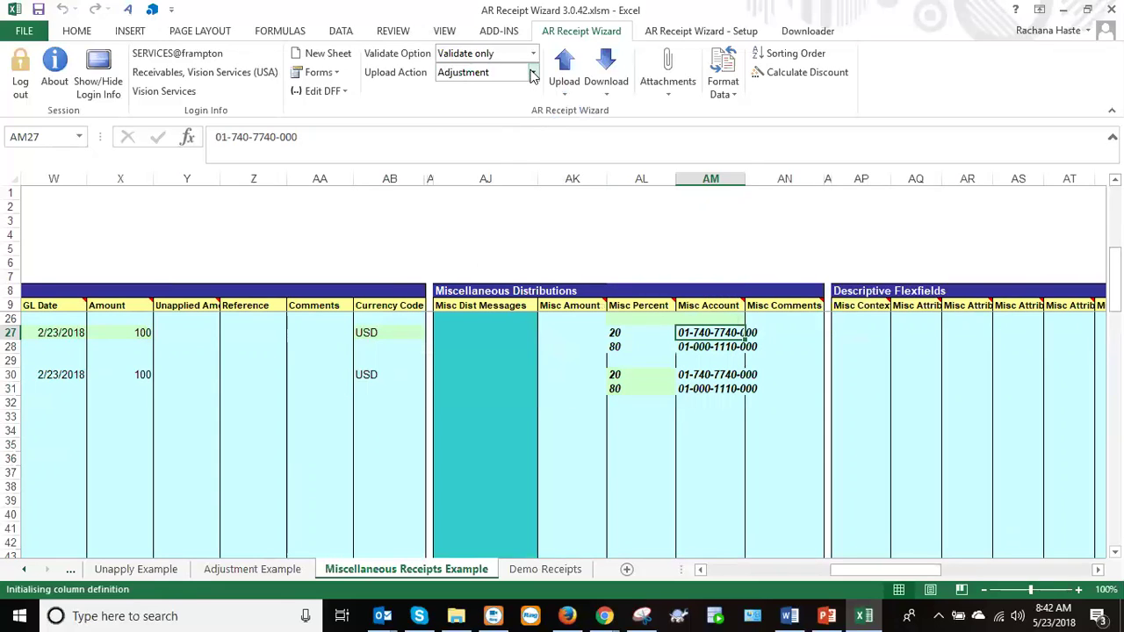
left_click(531, 74)
Set the upload action to Create and browse the misc account's CompanyFlex and Services values.
left_click(483, 93)
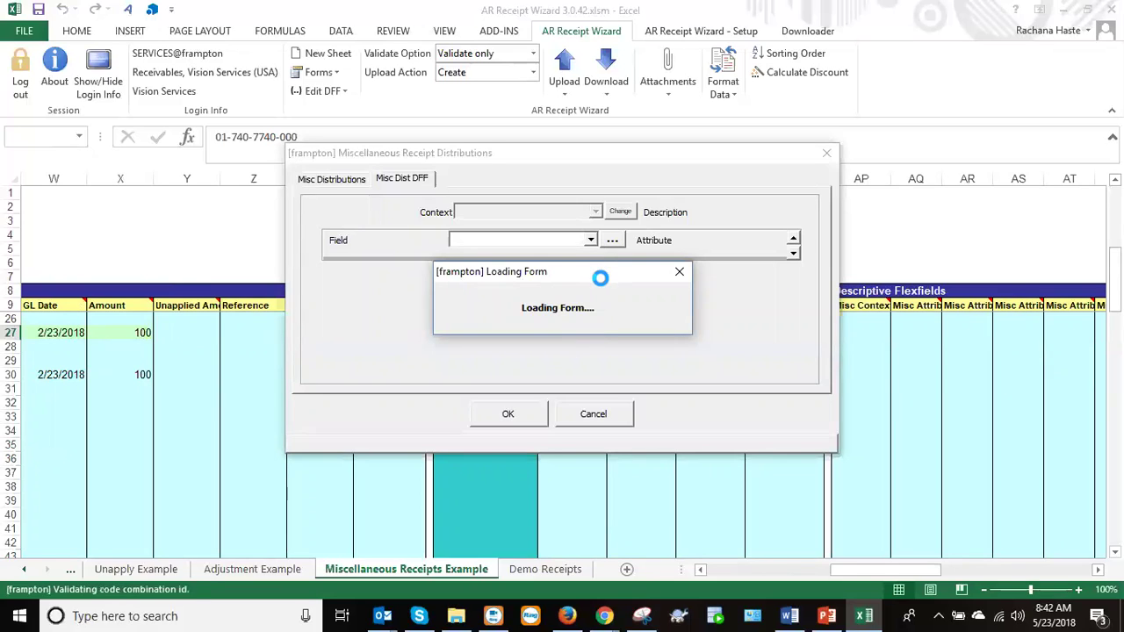
left_click(506, 244)
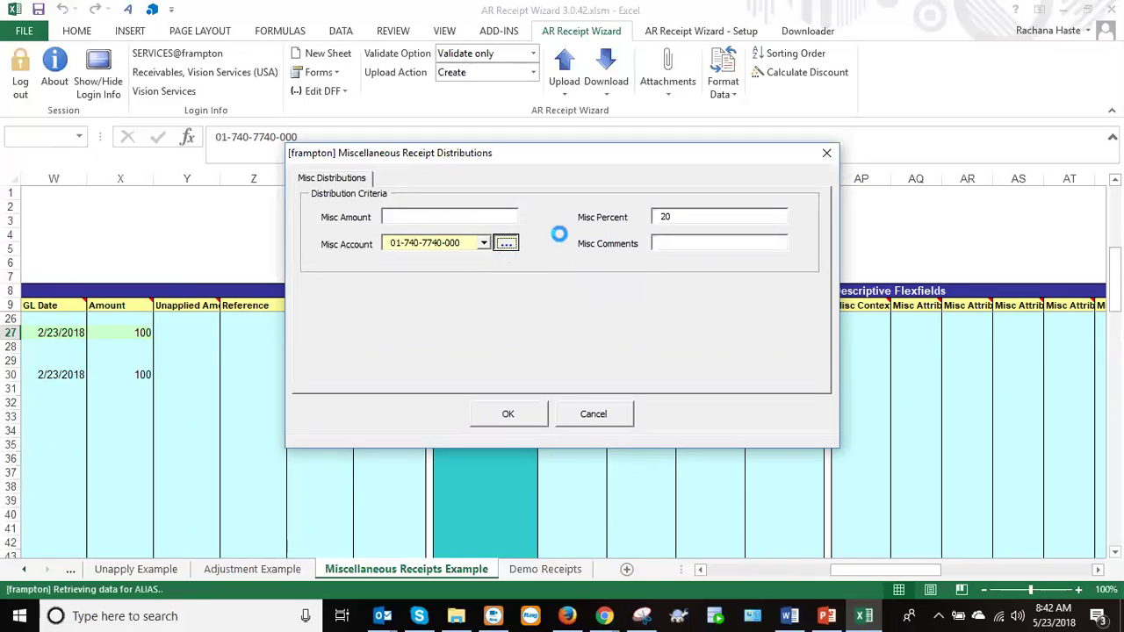
left_click(622, 252)
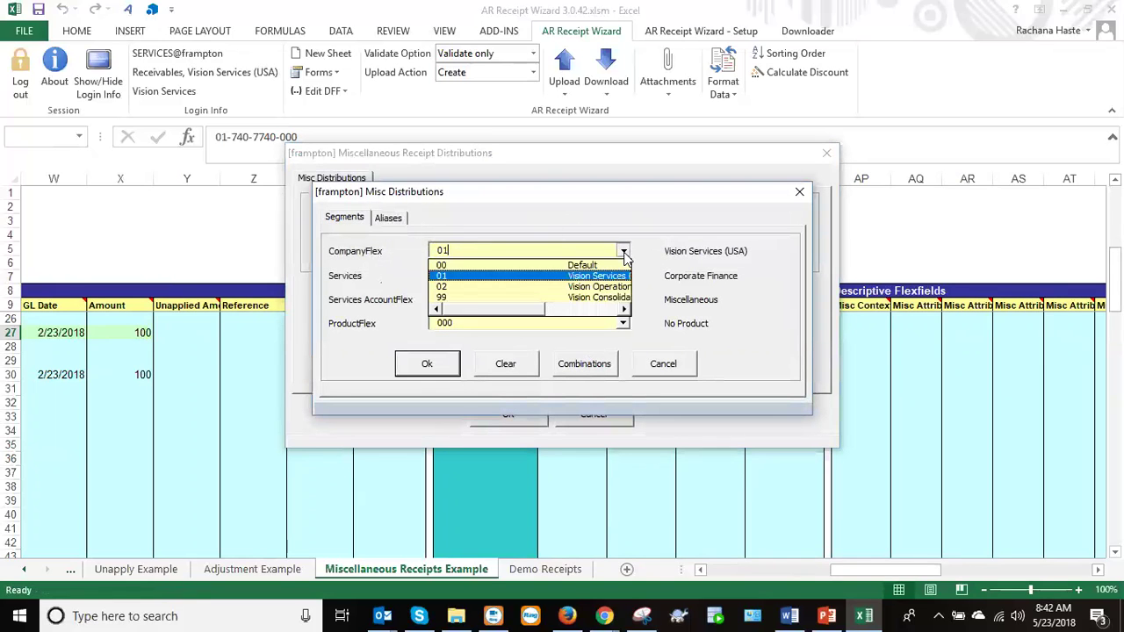
left_click(623, 252)
left_click(622, 252)
left_click(622, 252)
left_click(623, 276)
left_click(622, 277)
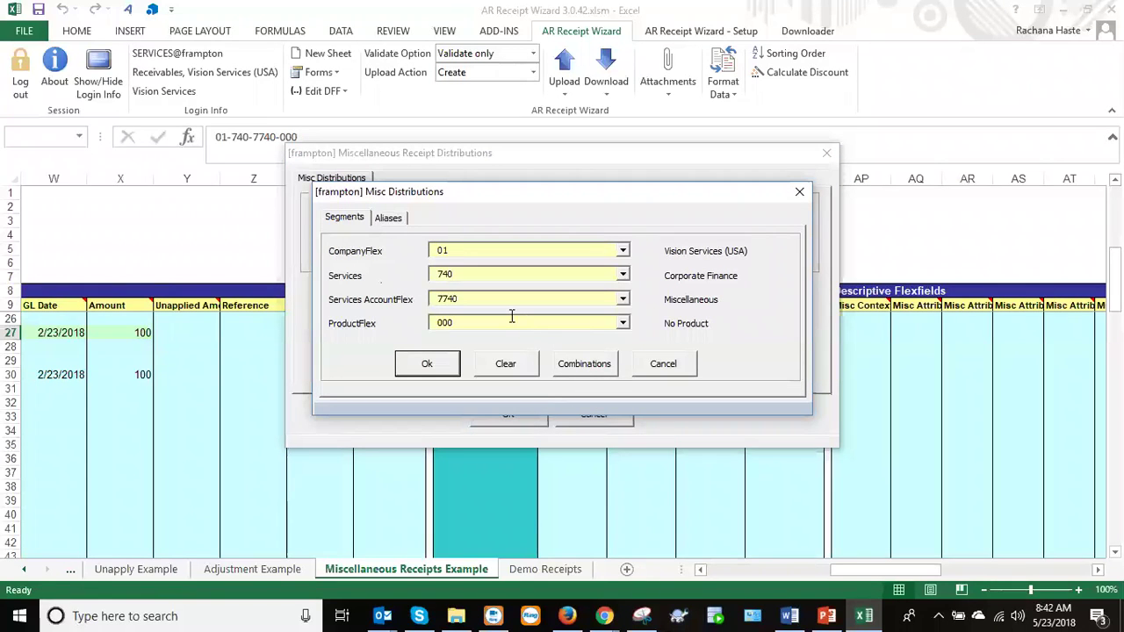
left_click_drag(511, 320, 324, 313)
key("BackSpace")
left_click(592, 376)
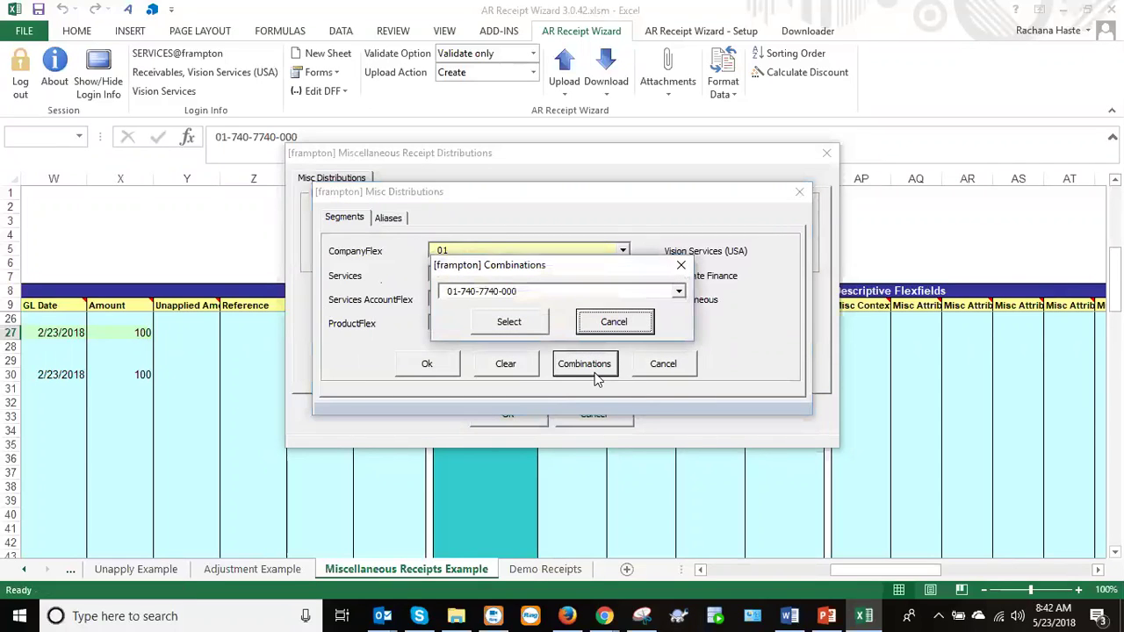
left_click(679, 292)
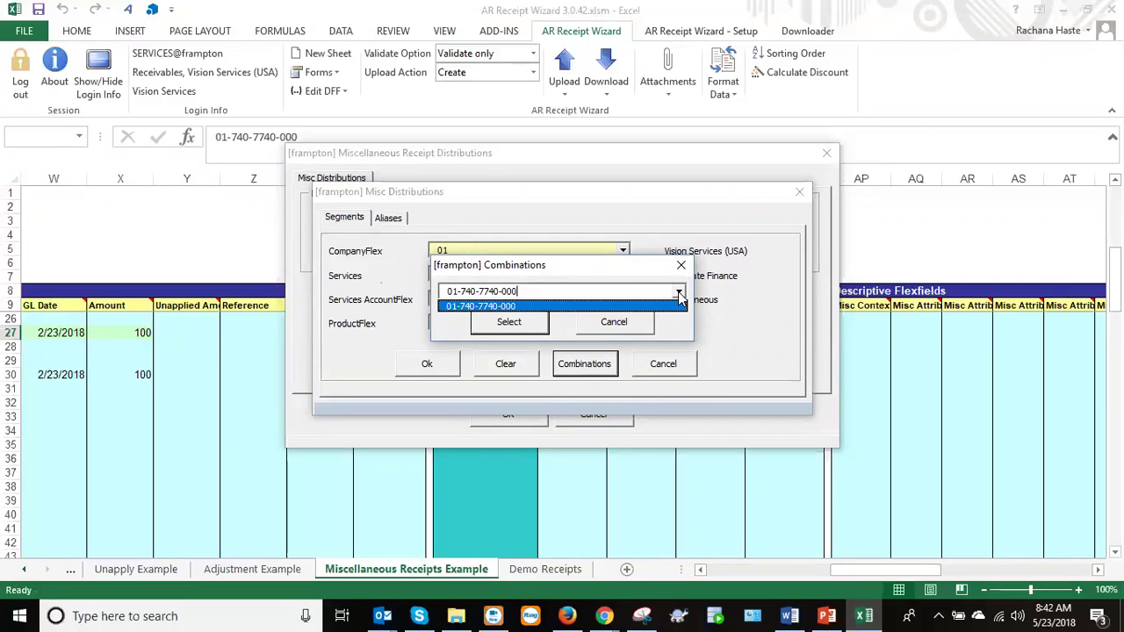
left_click(636, 323)
left_click(552, 323)
type("1234")
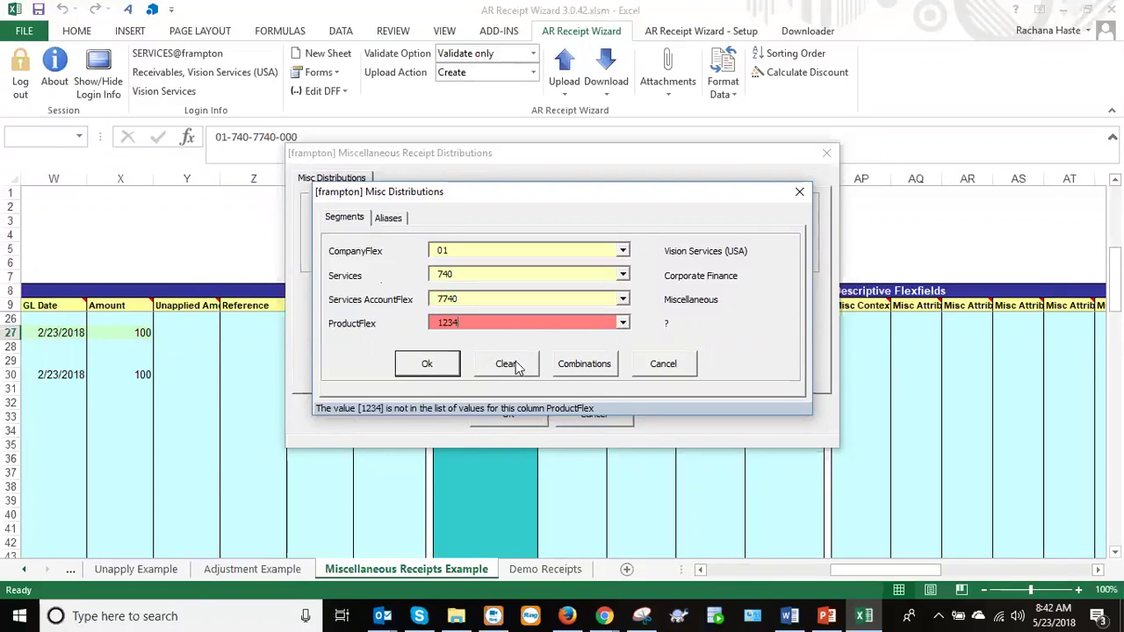
left_click(661, 374)
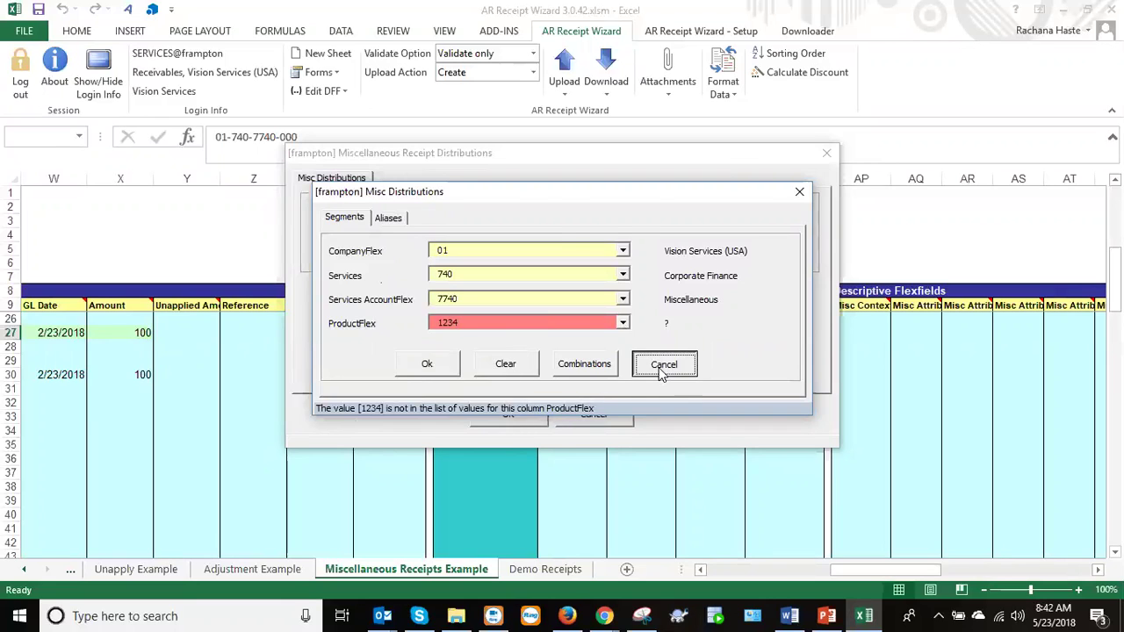
left_click(594, 414)
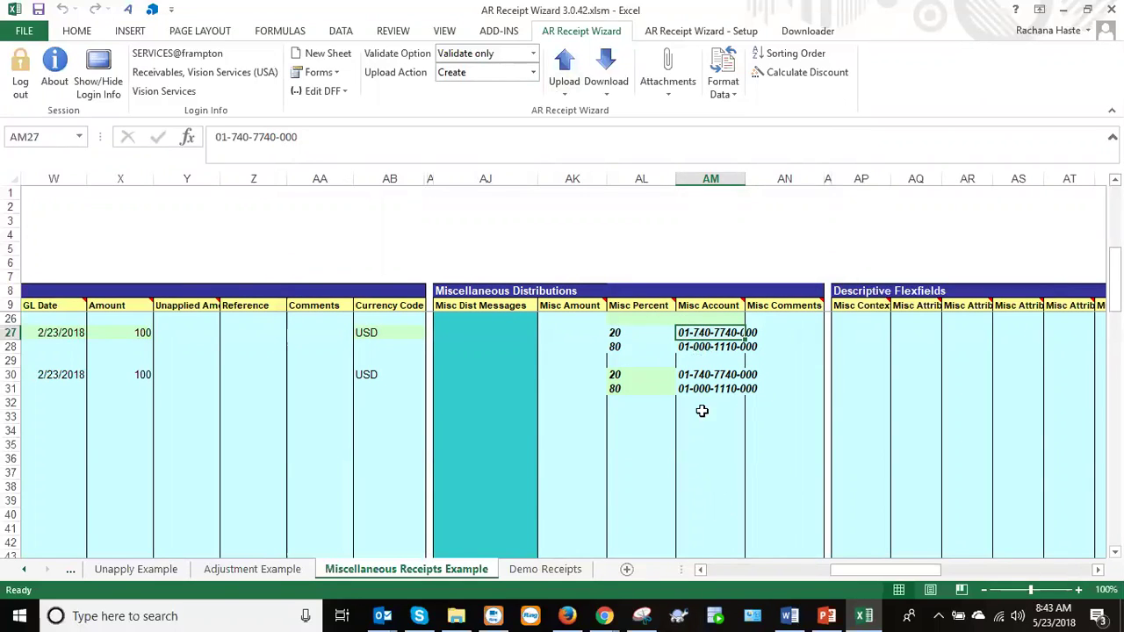
double_click(704, 332)
key("BackSpace")
key("BackSpace")
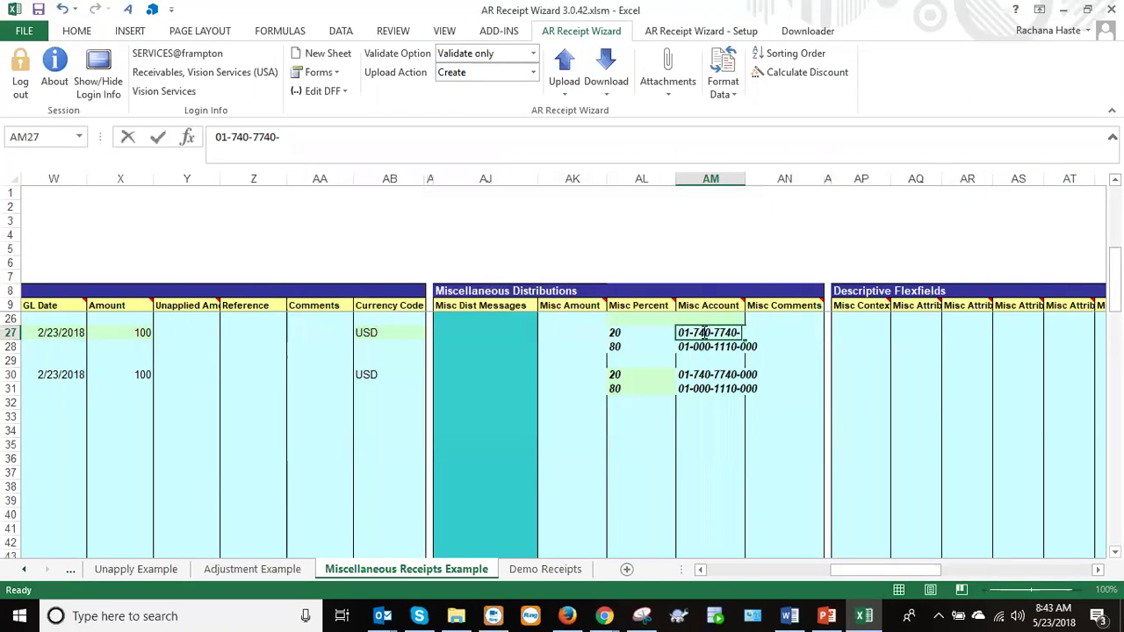
type("123")
key("Tab")
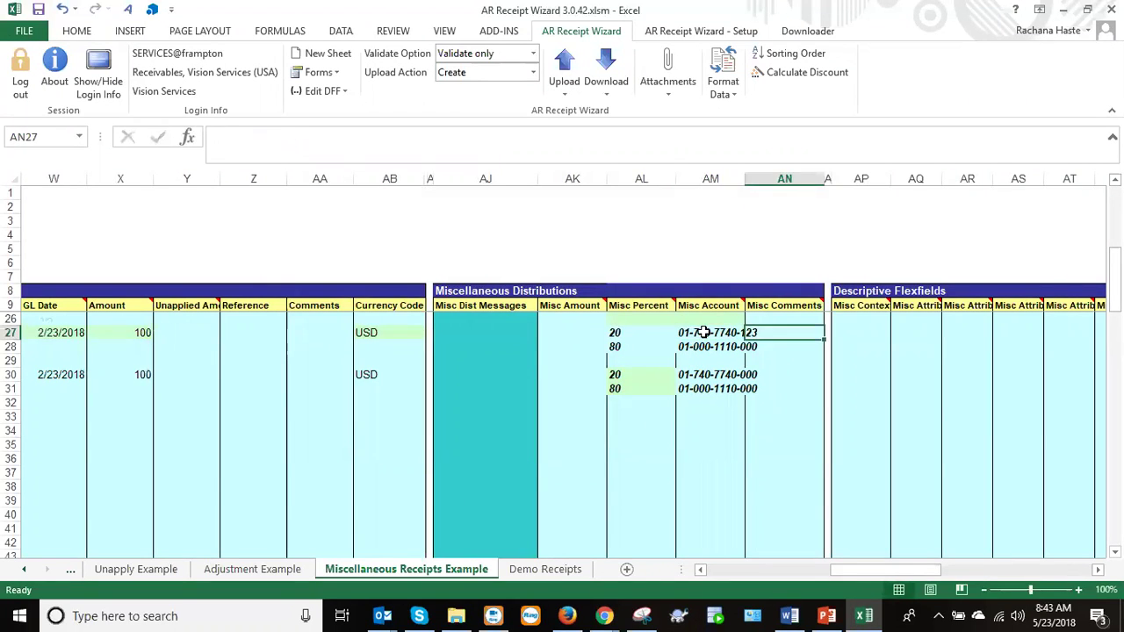
left_click(705, 333)
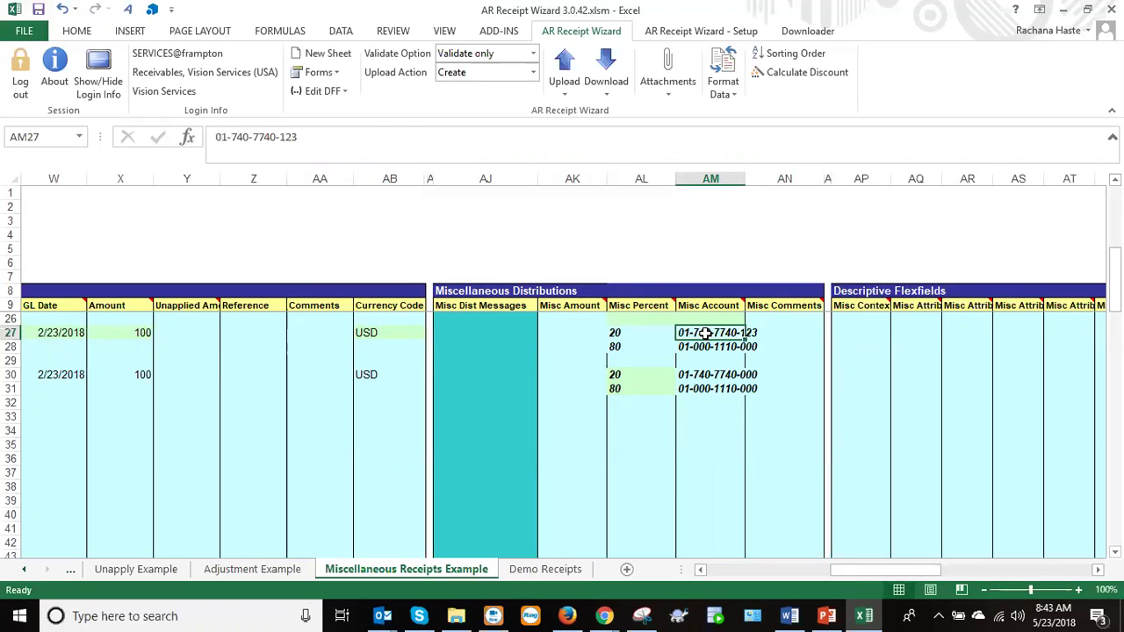
key("ctrl+z")
left_click_drag(705, 333, 707, 389)
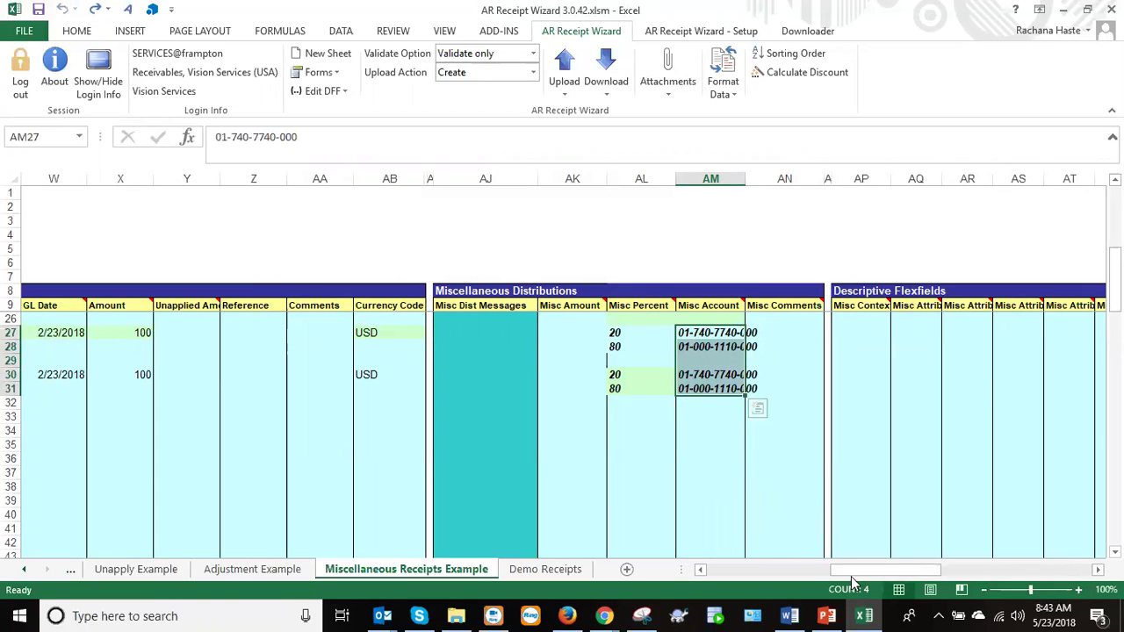
mouse_move(846, 572)
left_mouse_down()
mouse_move(726, 575)
mouse_move(824, 573)
left_mouse_up()
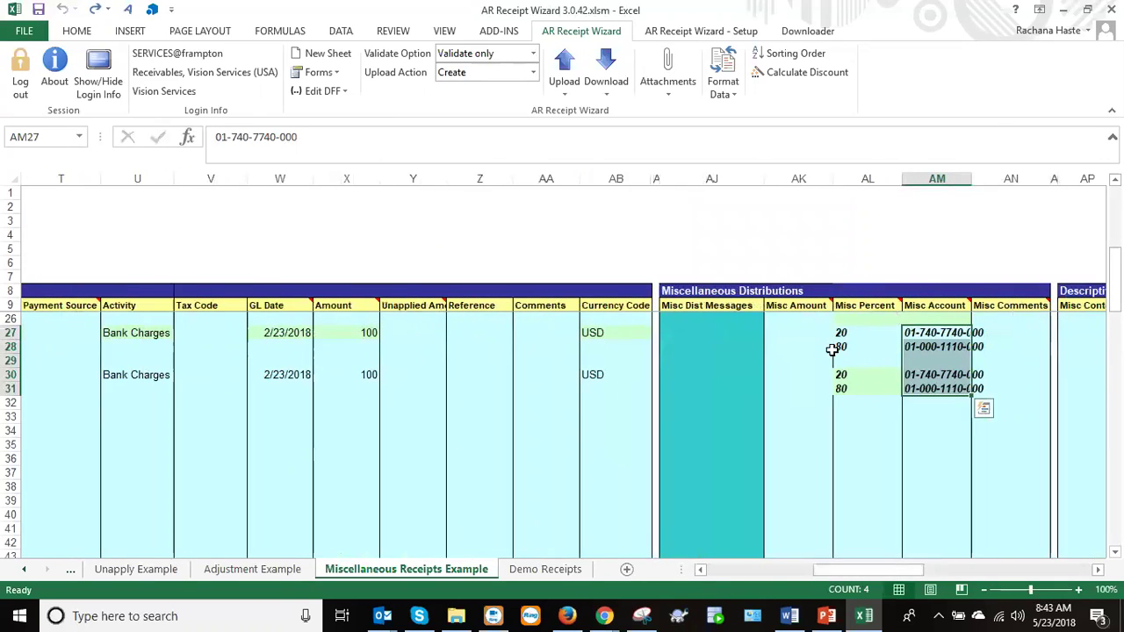
Validate only the selected receipts; row 27 errors on Bill To Location 14786, row 30 validates.
left_click(562, 81)
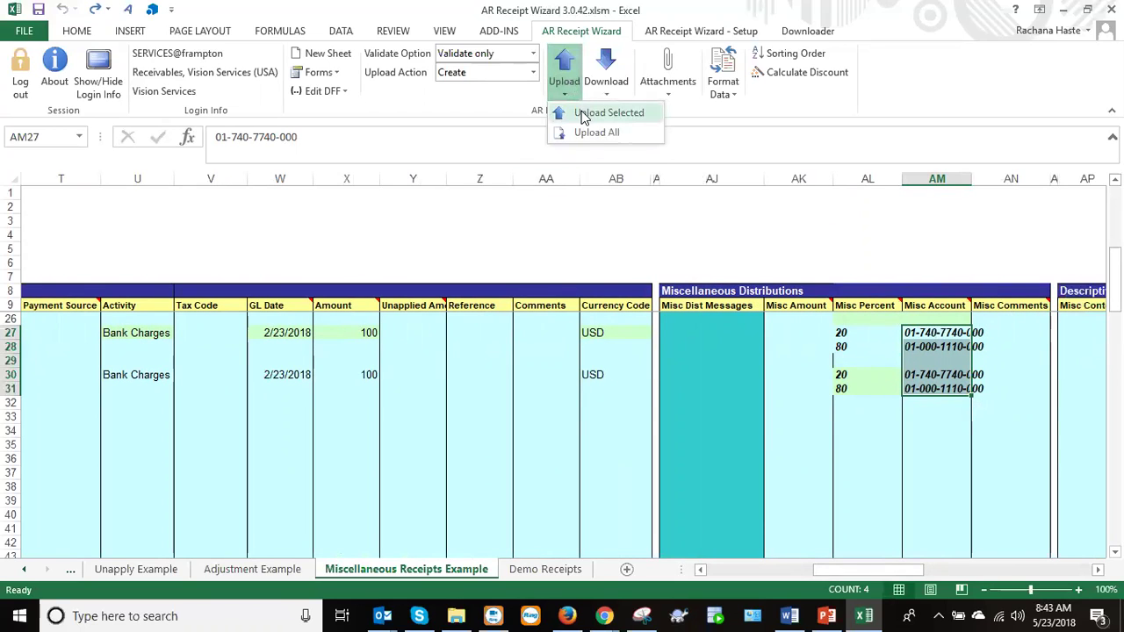
left_click(583, 115)
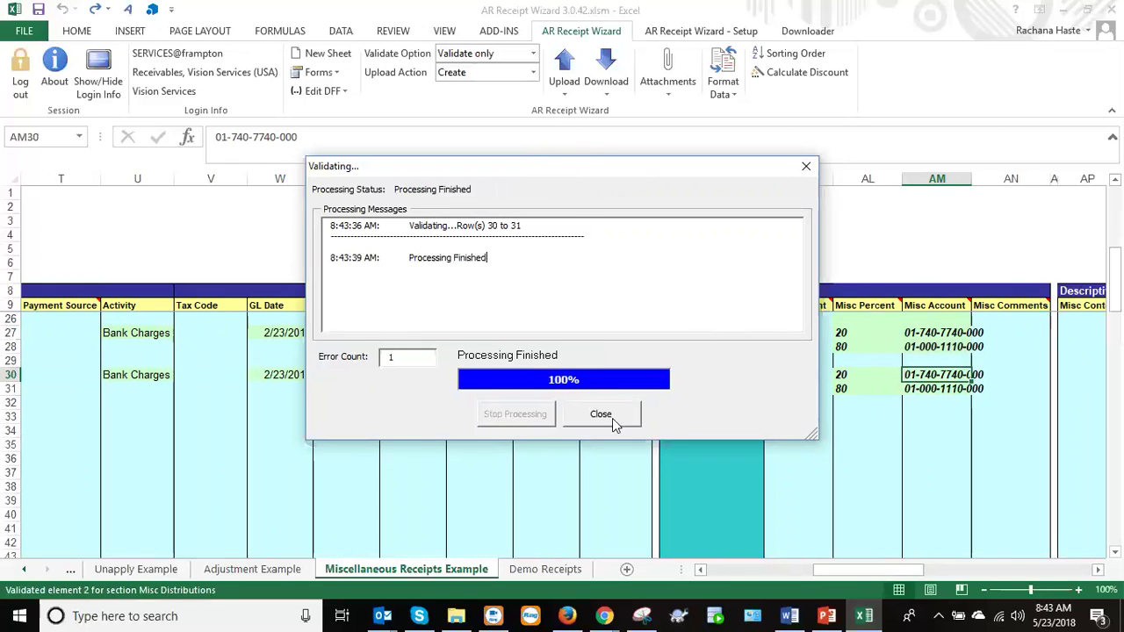
left_click(611, 416)
left_click_drag(839, 565, 700, 575)
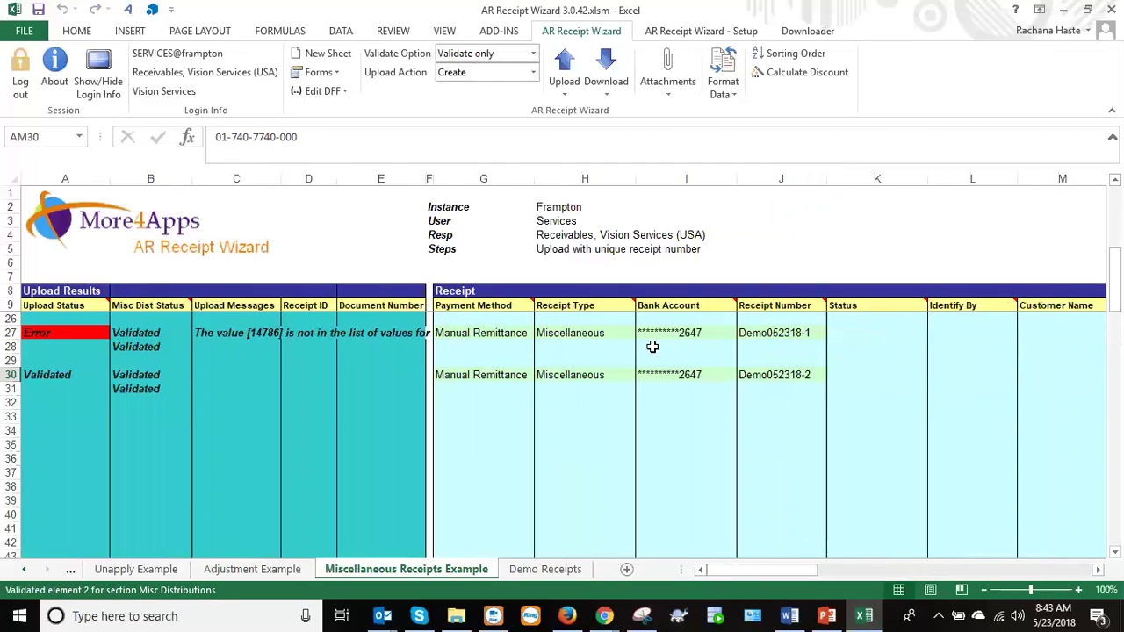
Switch to Validate and Upload and delete the invalid Bill To Location 14786 from O27.
left_click(533, 53)
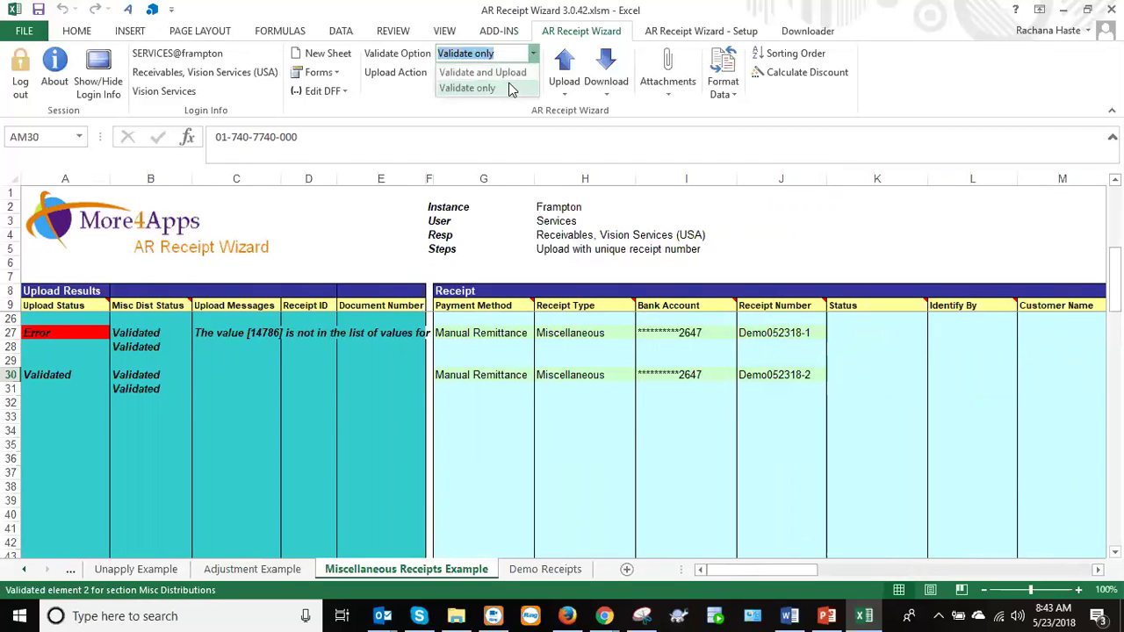
left_click(509, 76)
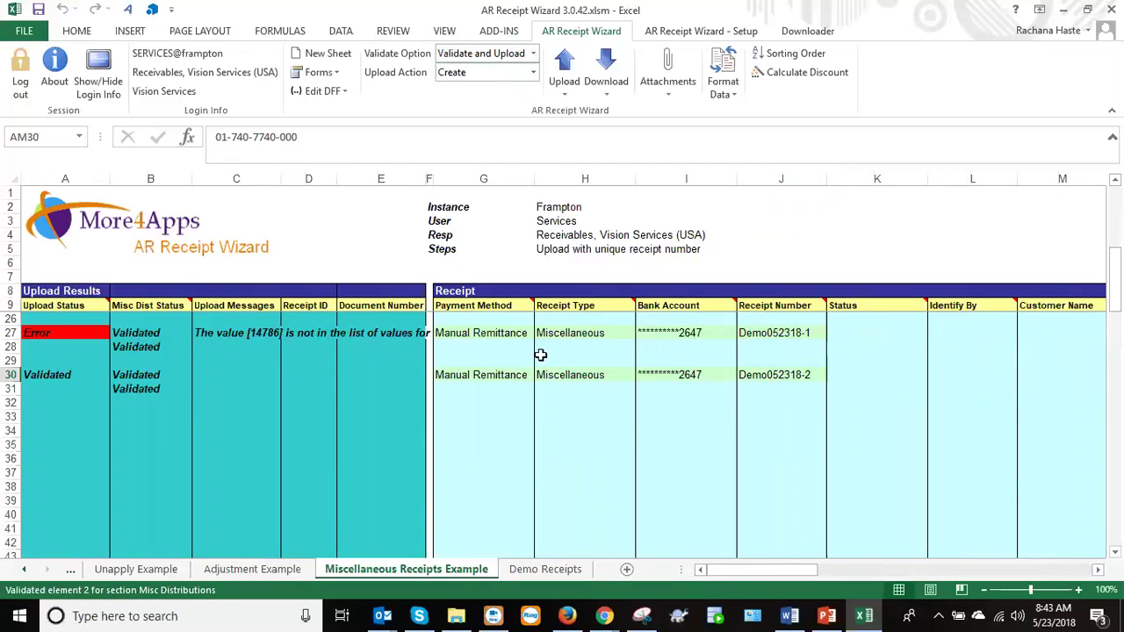
left_click(234, 334)
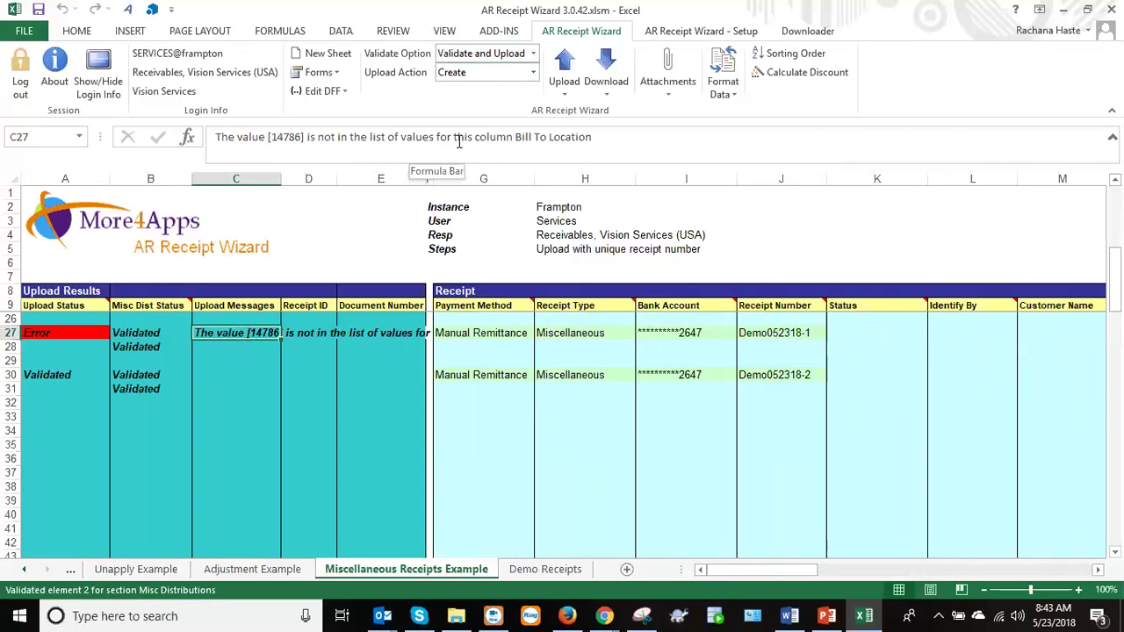
left_click_drag(728, 571, 749, 570)
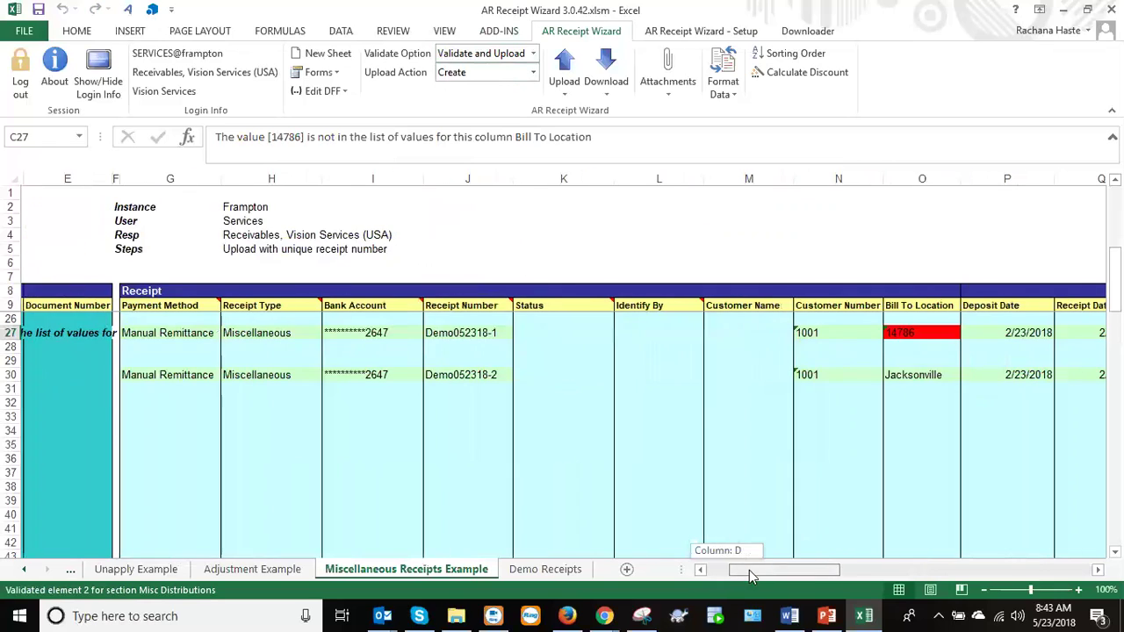
left_click(893, 333)
key("Delete")
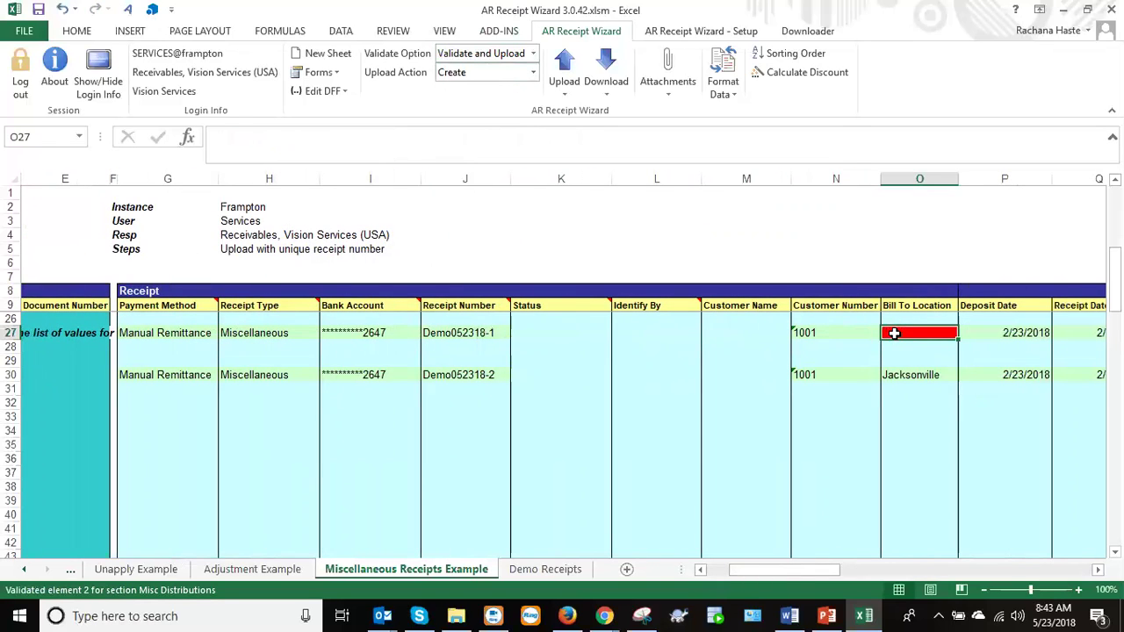
left_click_drag(468, 333, 462, 389)
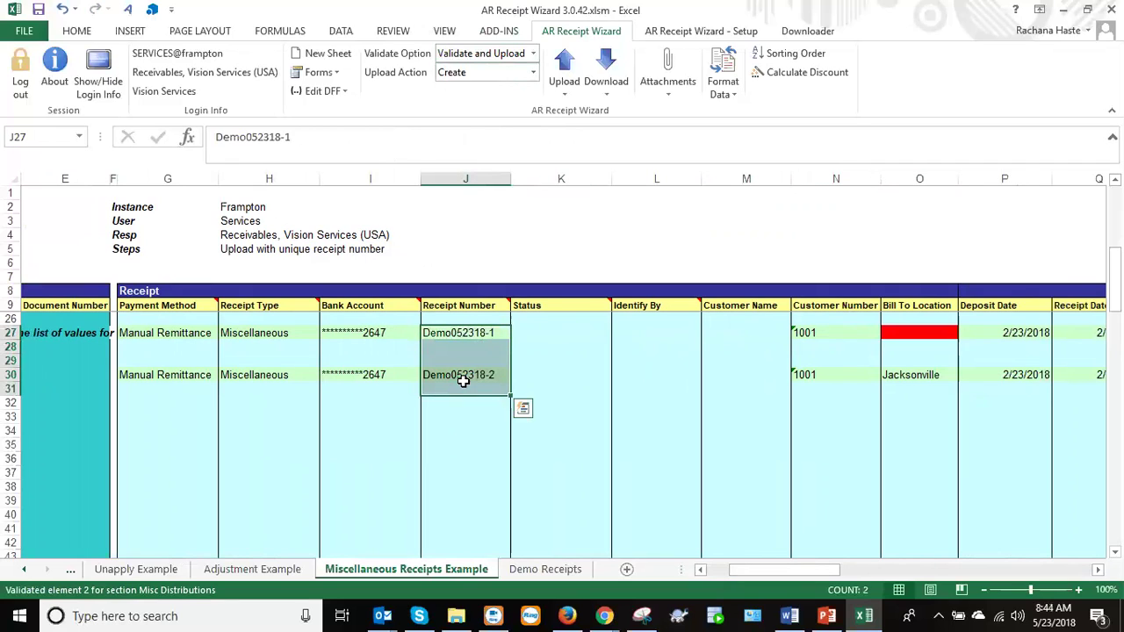
Validate and upload both selected receipts, closing the progress window after 0 errors.
left_click(565, 86)
left_click(580, 116)
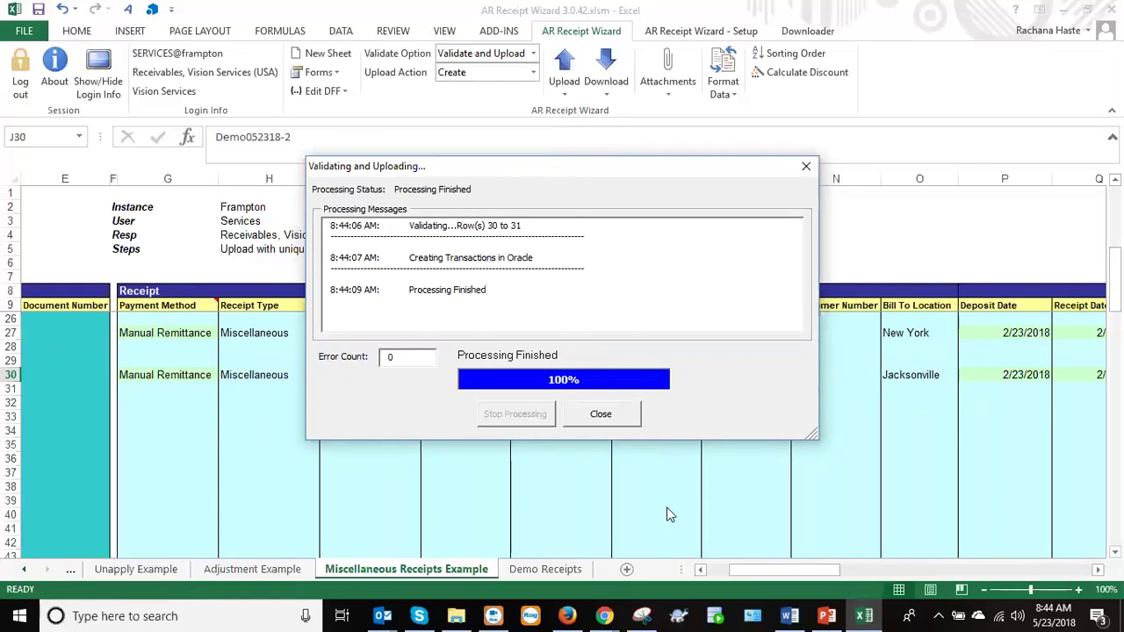
left_click(600, 414)
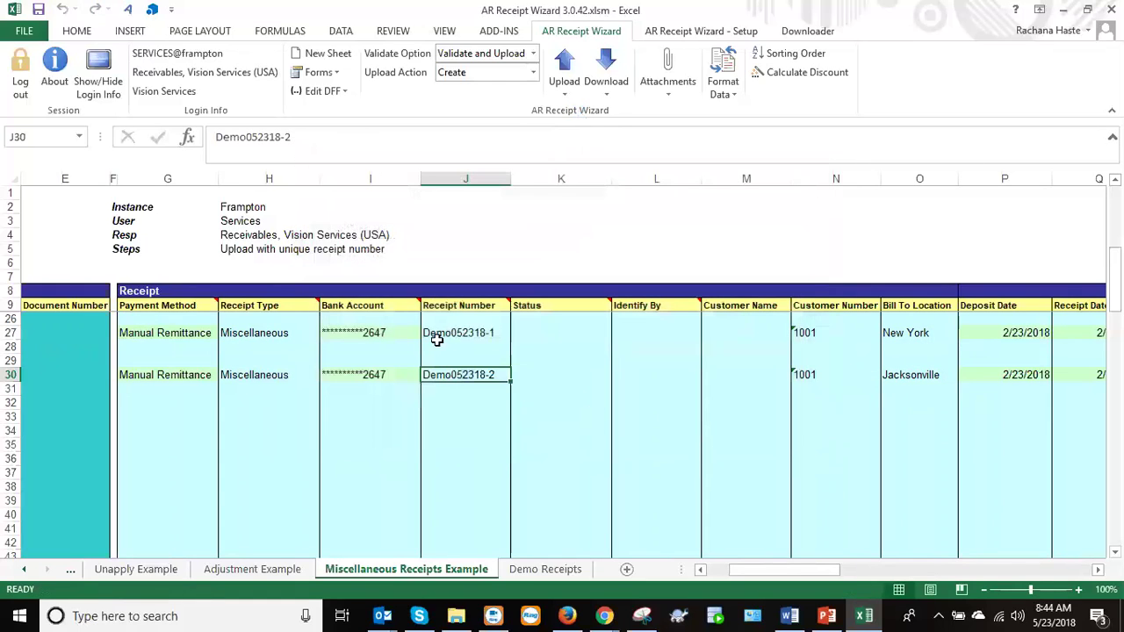
Copy row 30's payment method through receipt number into row 35, renaming it Demo052318-3.
left_click_drag(833, 332, 837, 378)
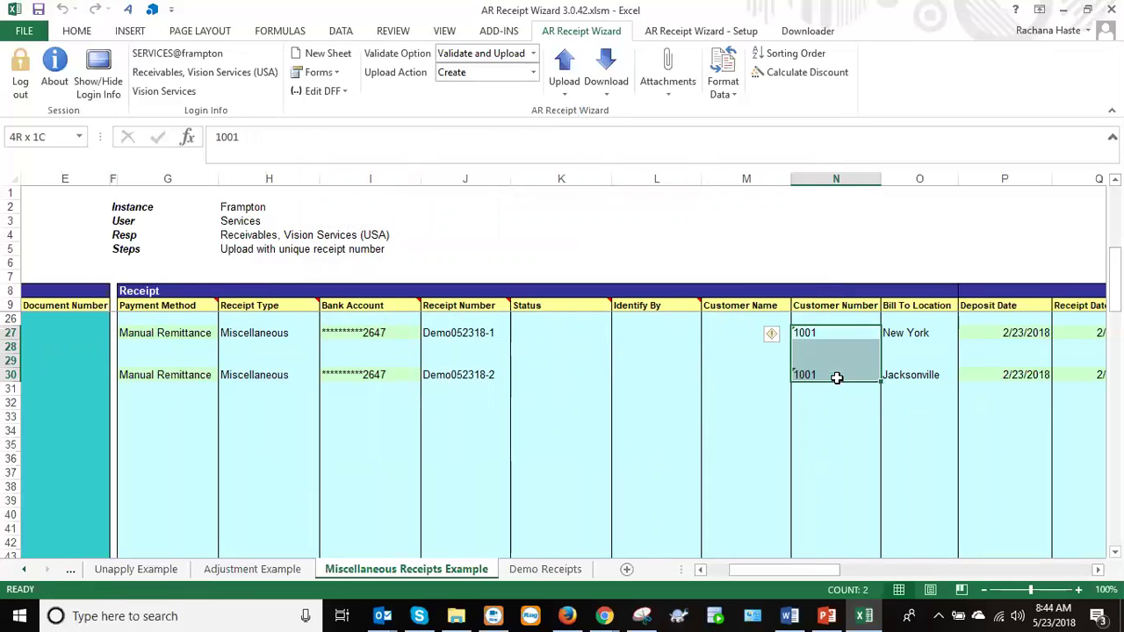
left_click(817, 429)
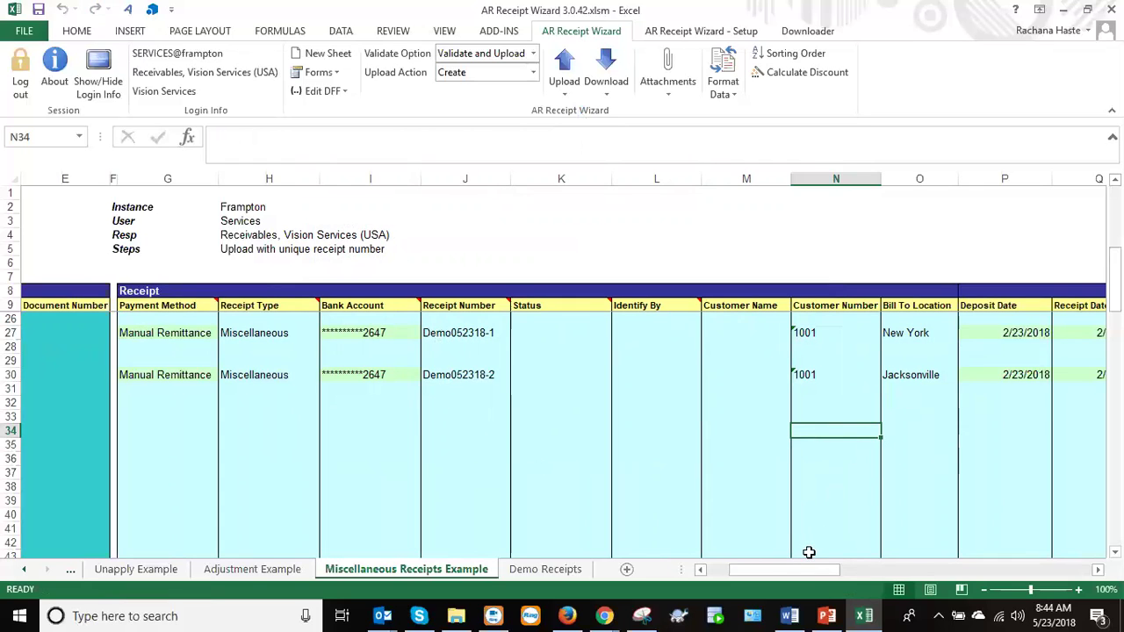
left_click_drag(805, 572, 810, 572)
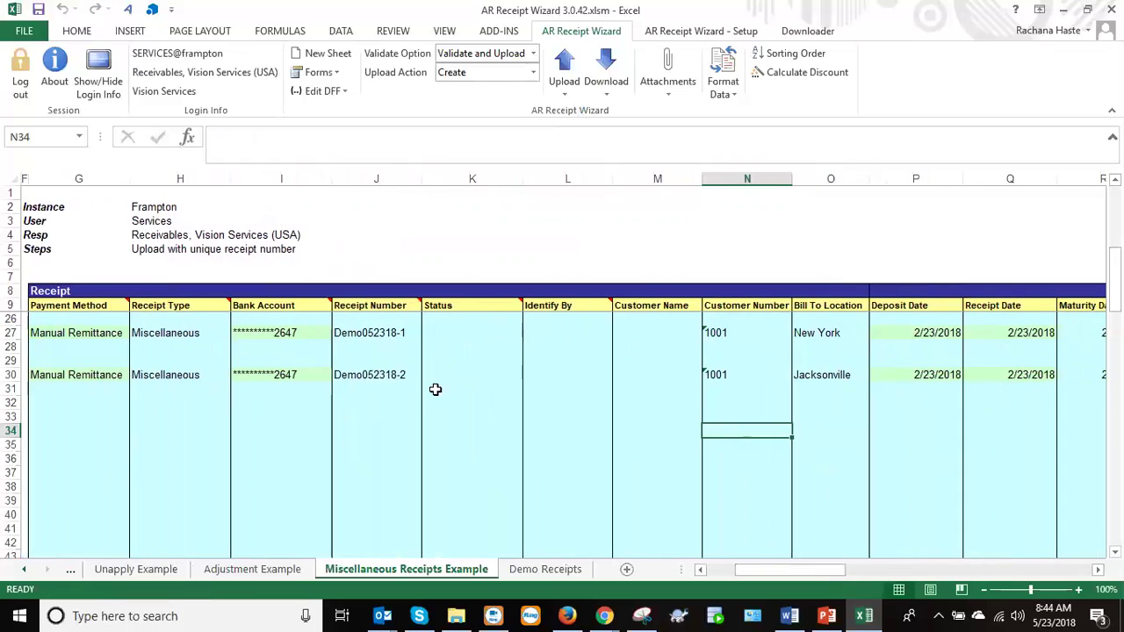
left_click(357, 375)
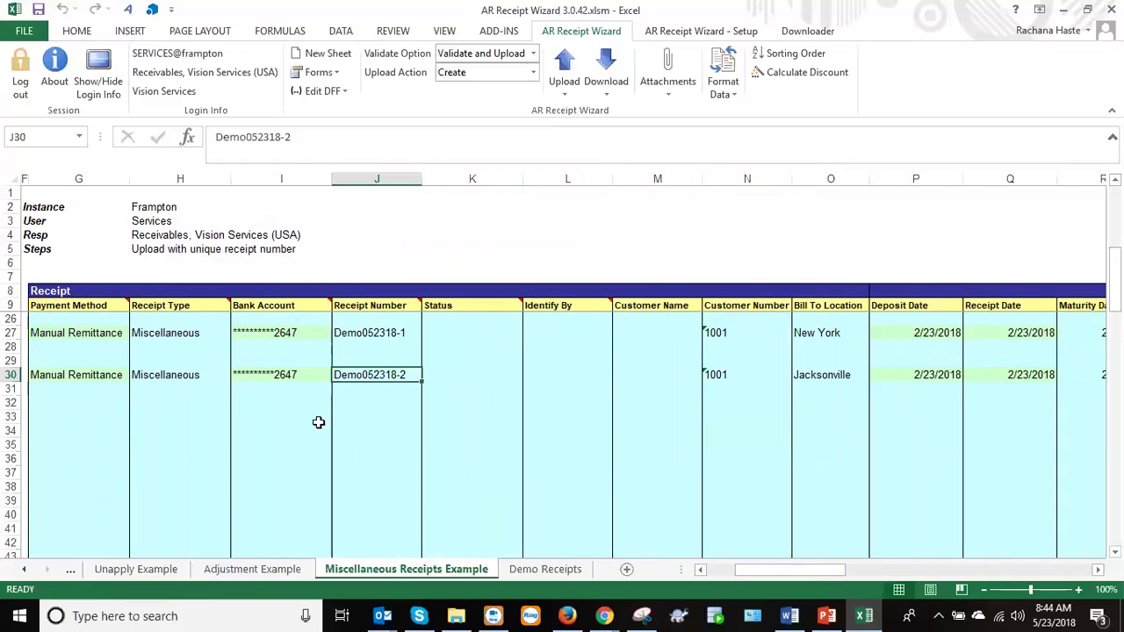
left_click(123, 375)
left_click_drag(123, 376, 345, 377)
key("ctrl+c")
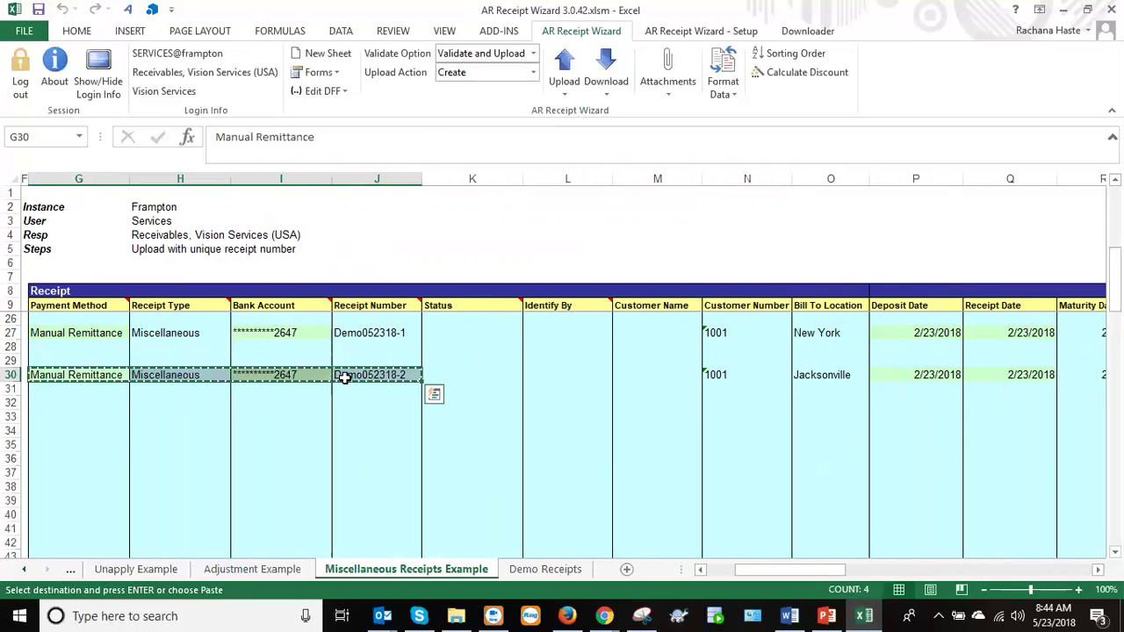
key("Down")
key("Down")
key("Down")
key("Down")
key("Down")
key("ctrl+v")
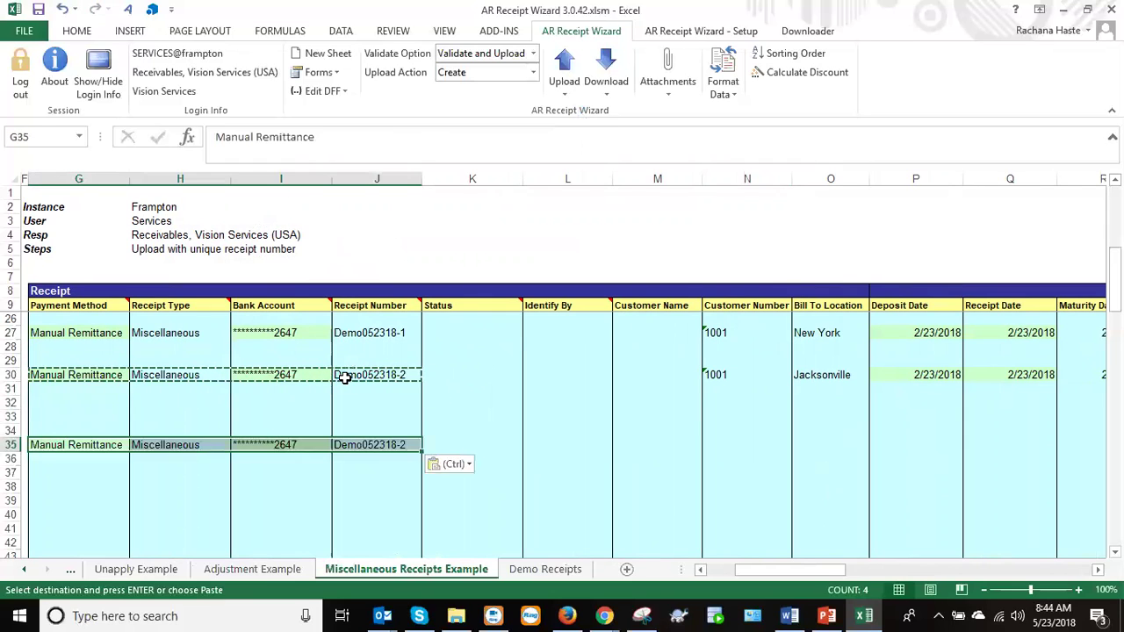
left_click(395, 449)
double_click(397, 450)
key("BackSpace")
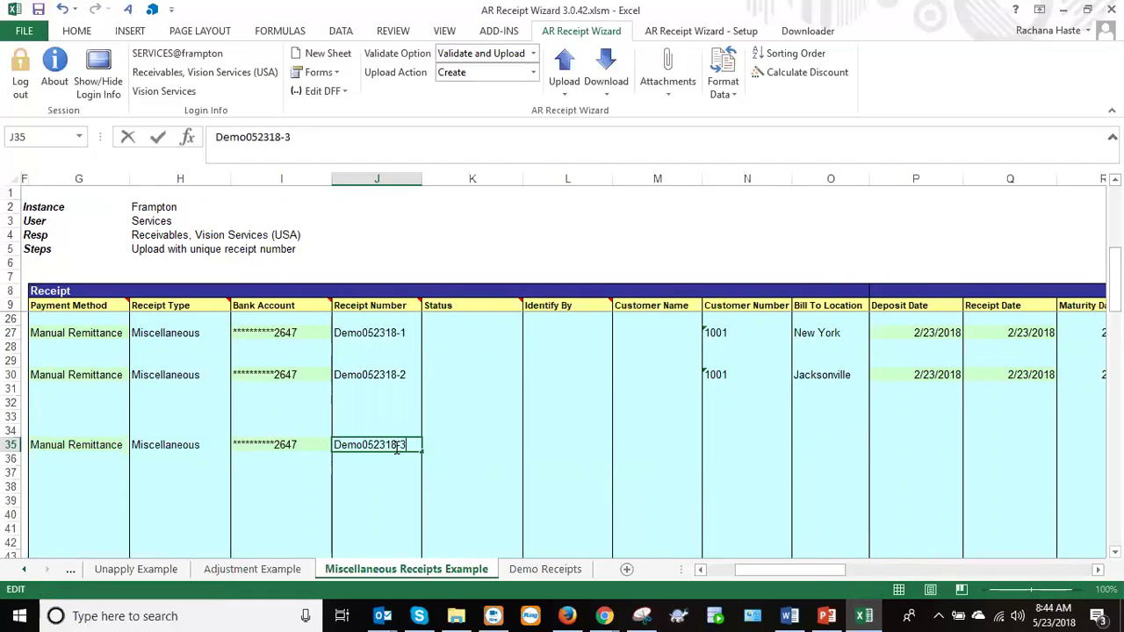
key("Tab")
key("Tab")
key("Tab")
key("Tab")
key("Tab")
key("Tab")
key("Tab")
key("Tab")
key("Tab")
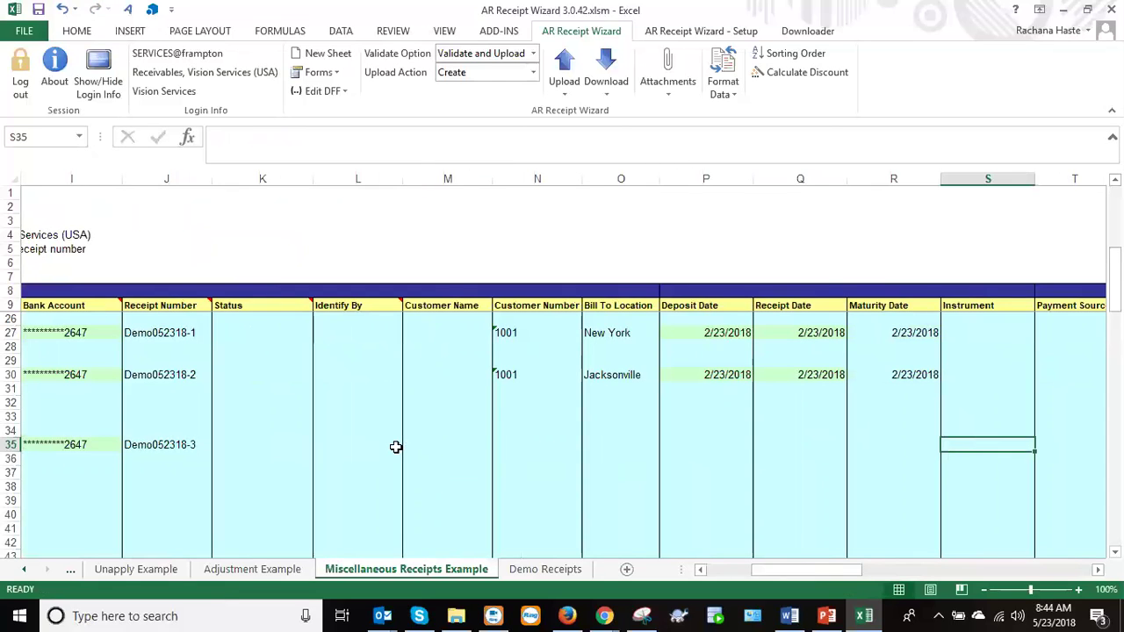
Copy the second receipt's GL date and amount 100 into row 35.
key("Tab")
key("Tab")
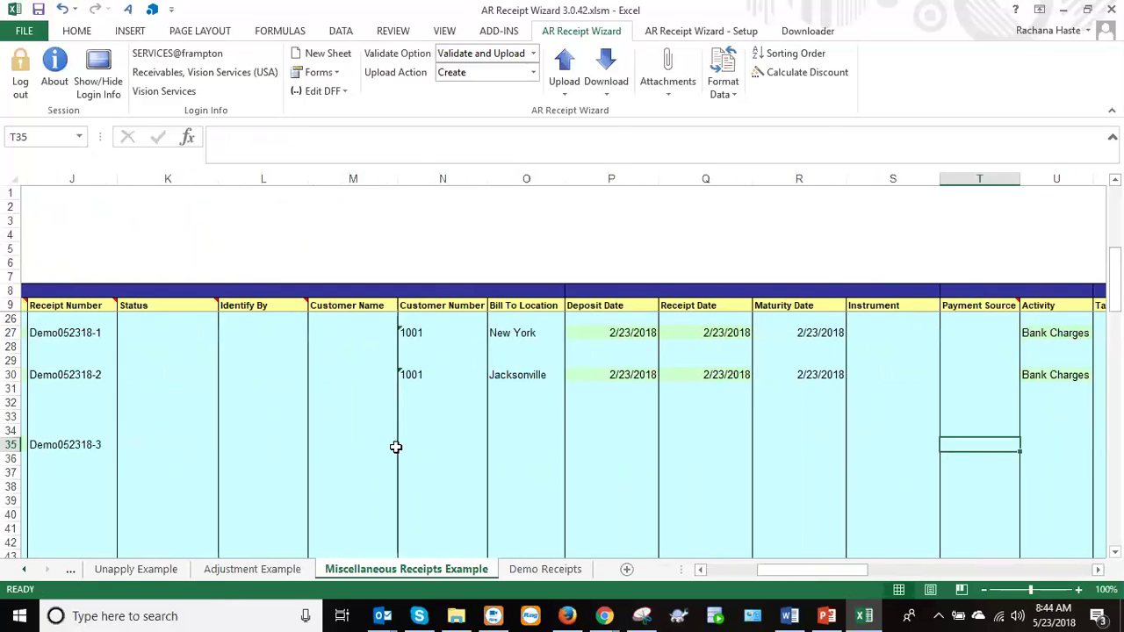
key("Tab")
key("Tab")
key("Tab")
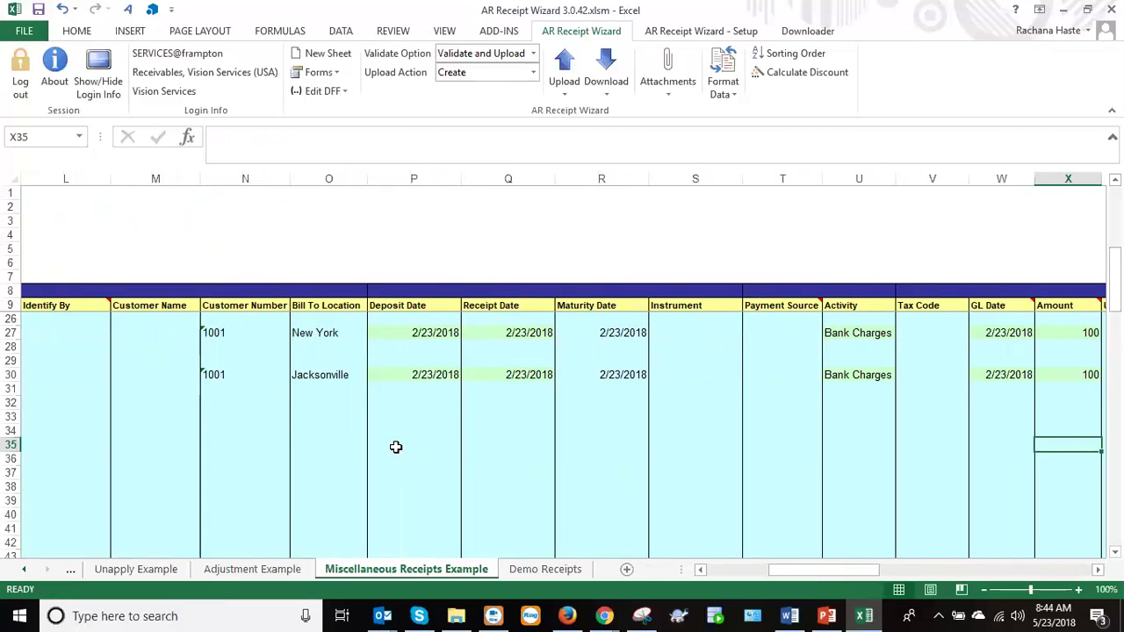
key("Up")
key("Up")
key("Up")
key("Up")
key("Up")
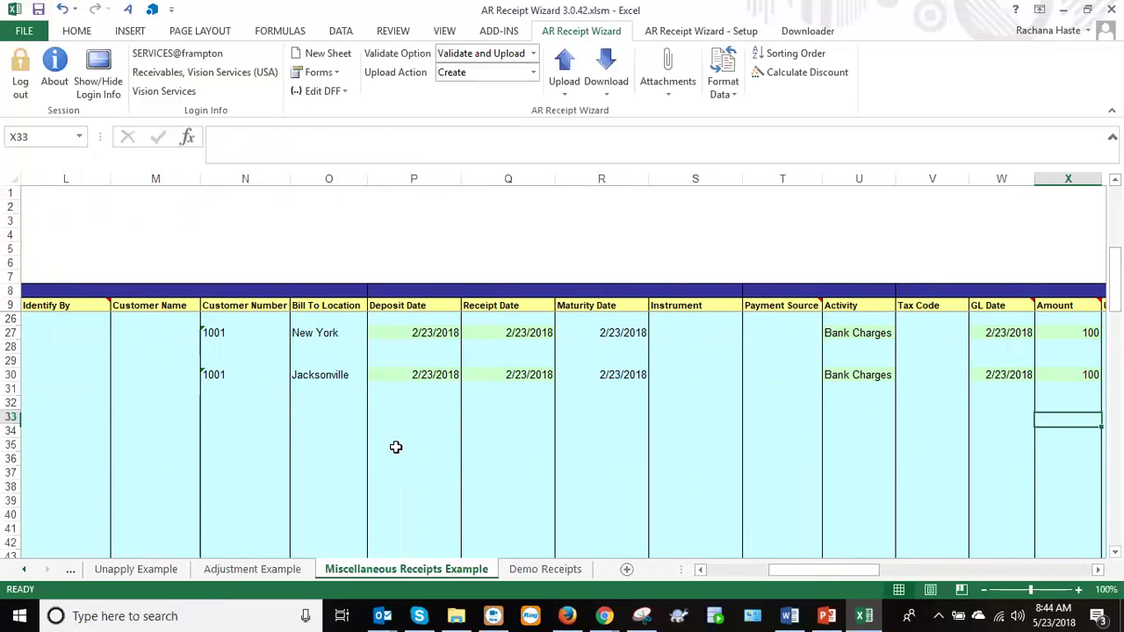
key("shift+Left")
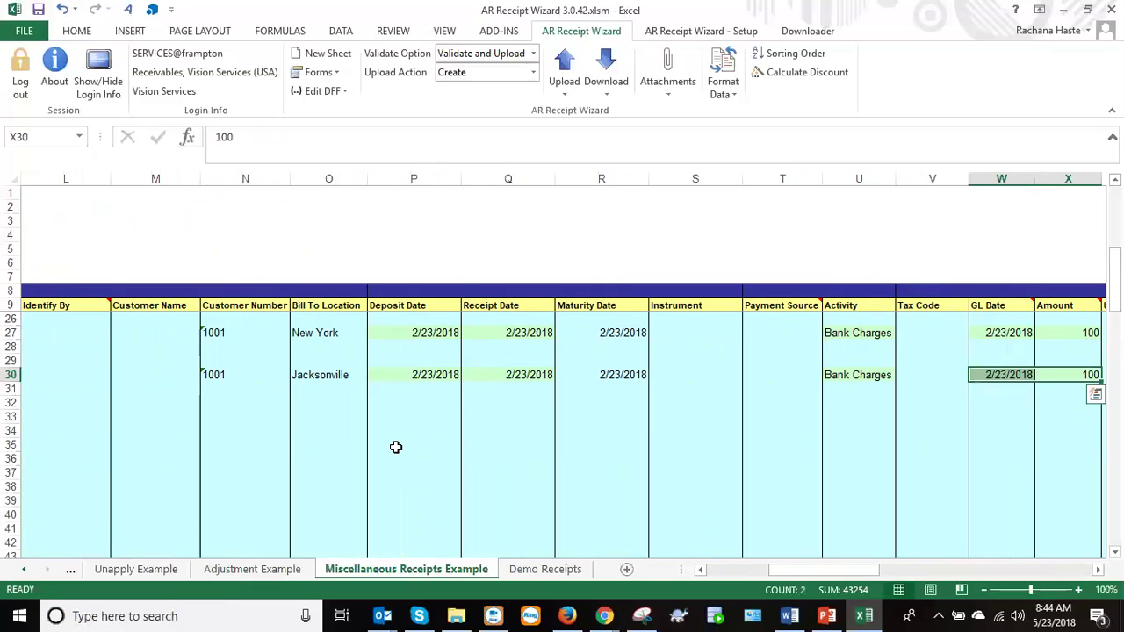
key("ctrl+c")
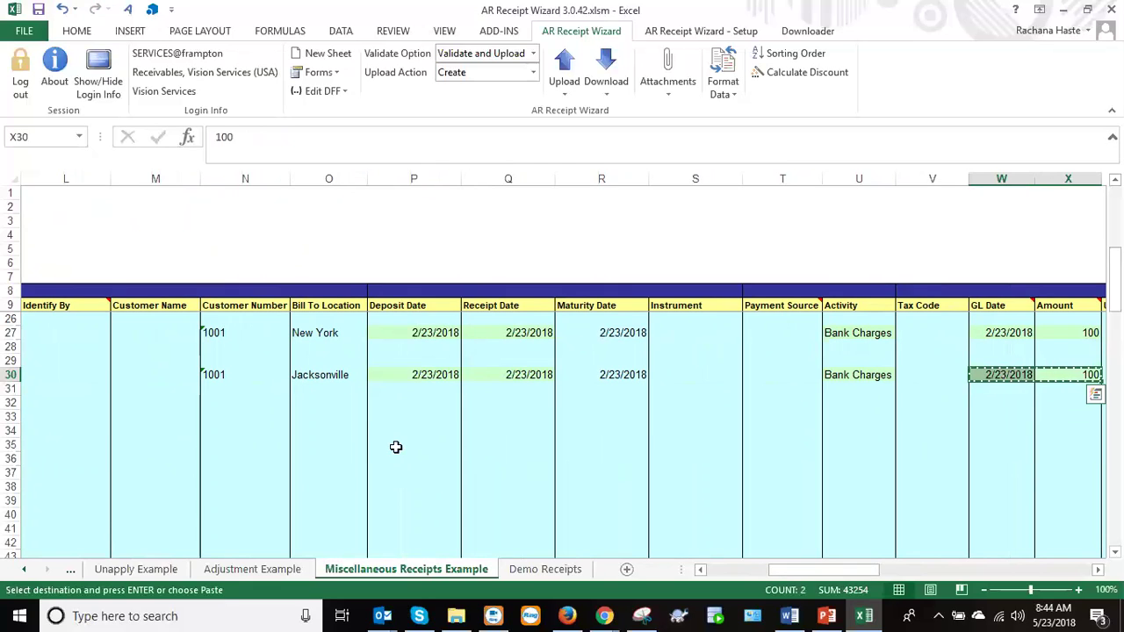
key("Down")
key("Down")
key("Down")
key("Down")
key("Left")
key("Down")
key("Down")
key("Up")
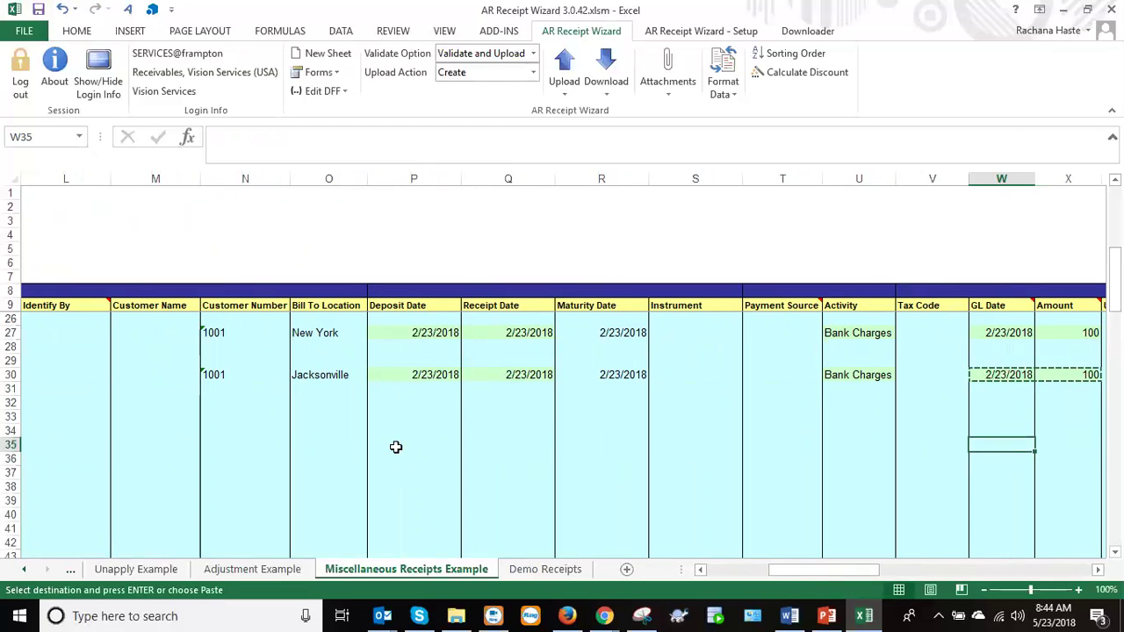
key("ctrl+v")
Copy the second receipt's 20/80 distribution percentages and accounts into rows 35–36.
key("Right")
key("Right")
key("Right")
key("Right")
key("Right")
key("Right")
key("Right")
key("Right")
key("Right")
key("Right")
key("Right")
key("Right")
key("Right")
key("Right")
key("Right")
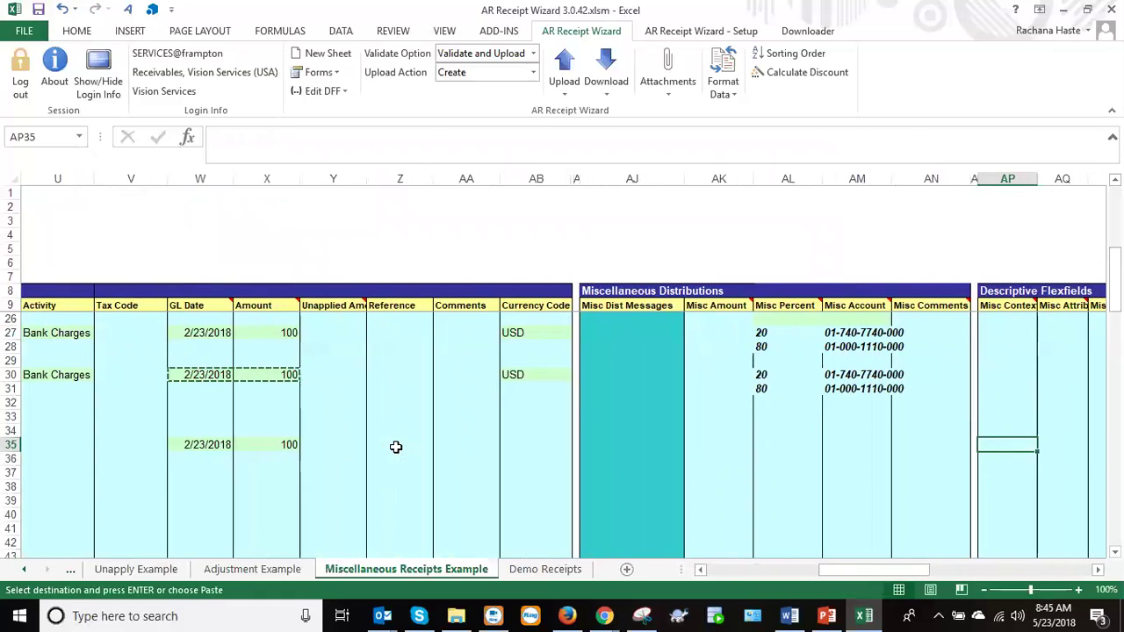
left_click_drag(762, 375, 838, 384)
key("ctrl+c")
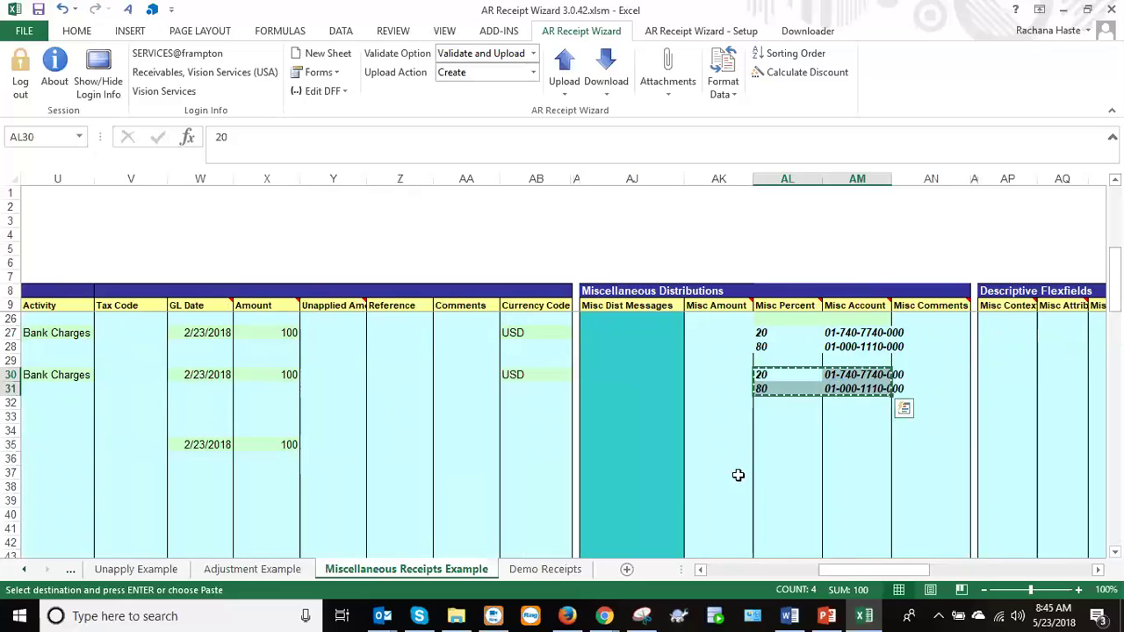
key("Down")
key("Down")
key("Down")
key("Down")
key("Down")
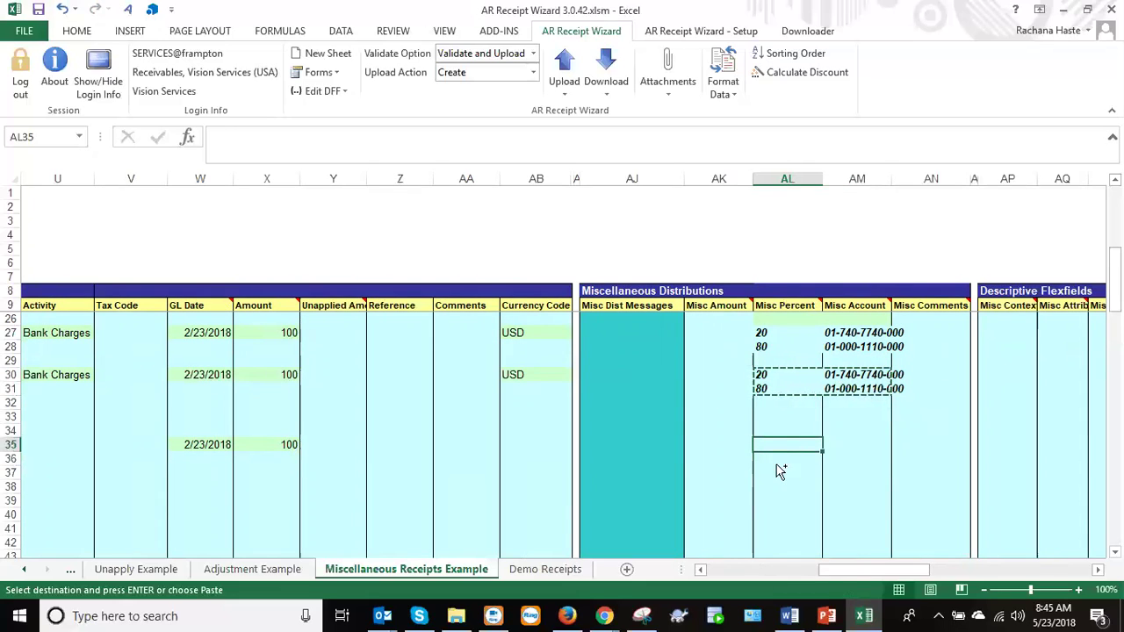
key("ctrl+v")
left_click(781, 445)
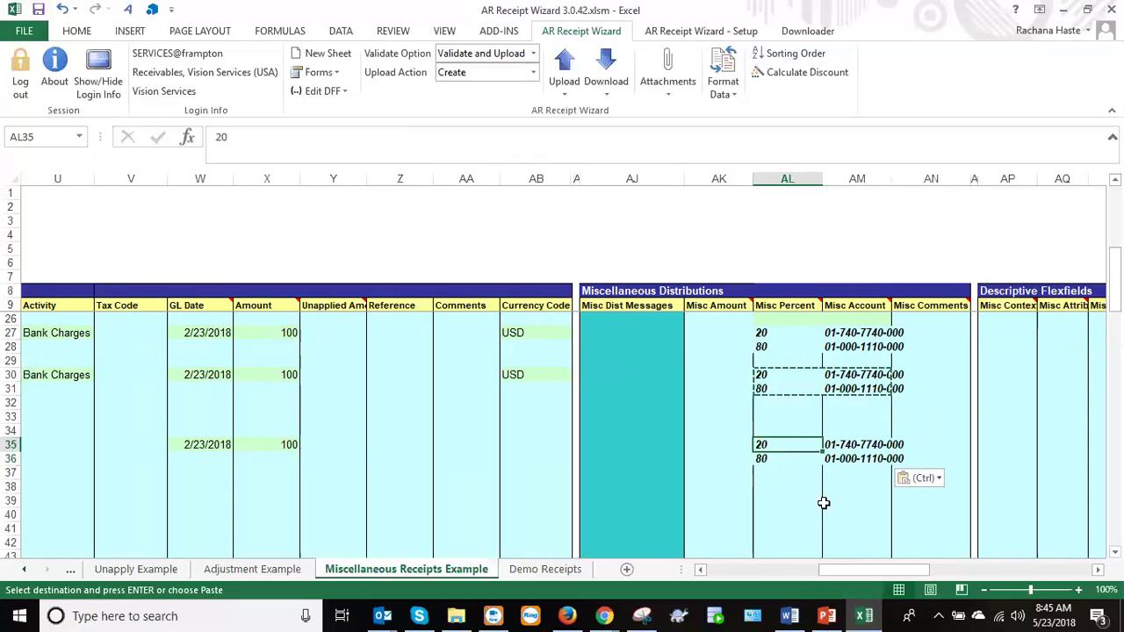
left_click_drag(845, 573, 794, 576)
Paste Bank Charges activity and row 30's deposit, receipt and maturity dates 2/23/2018 into row 35.
left_click(836, 375)
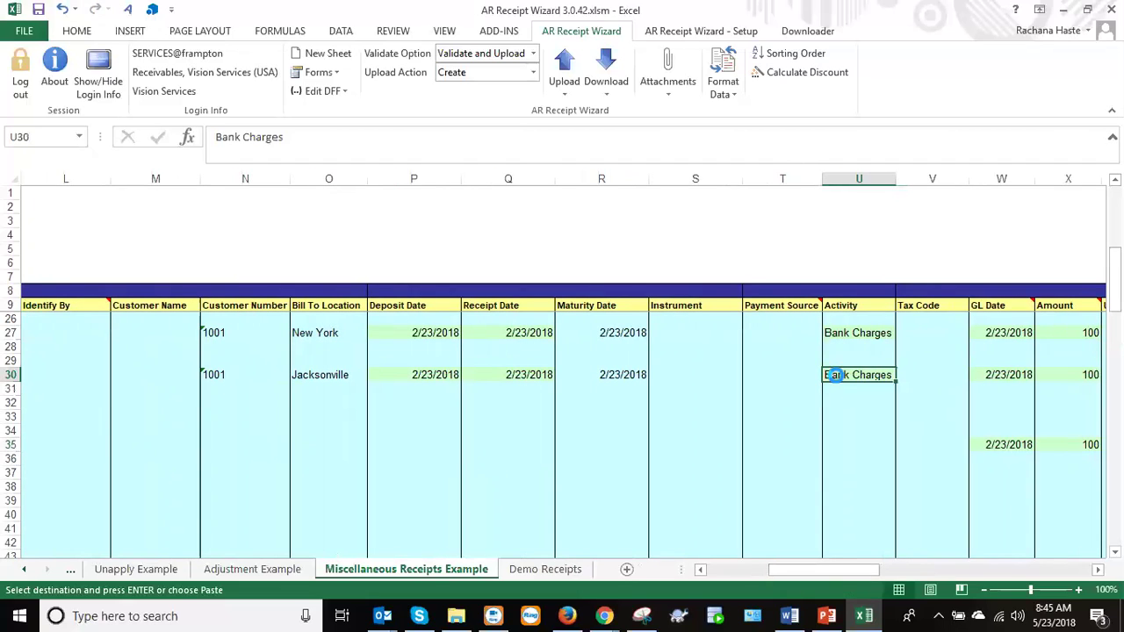
left_click(852, 445)
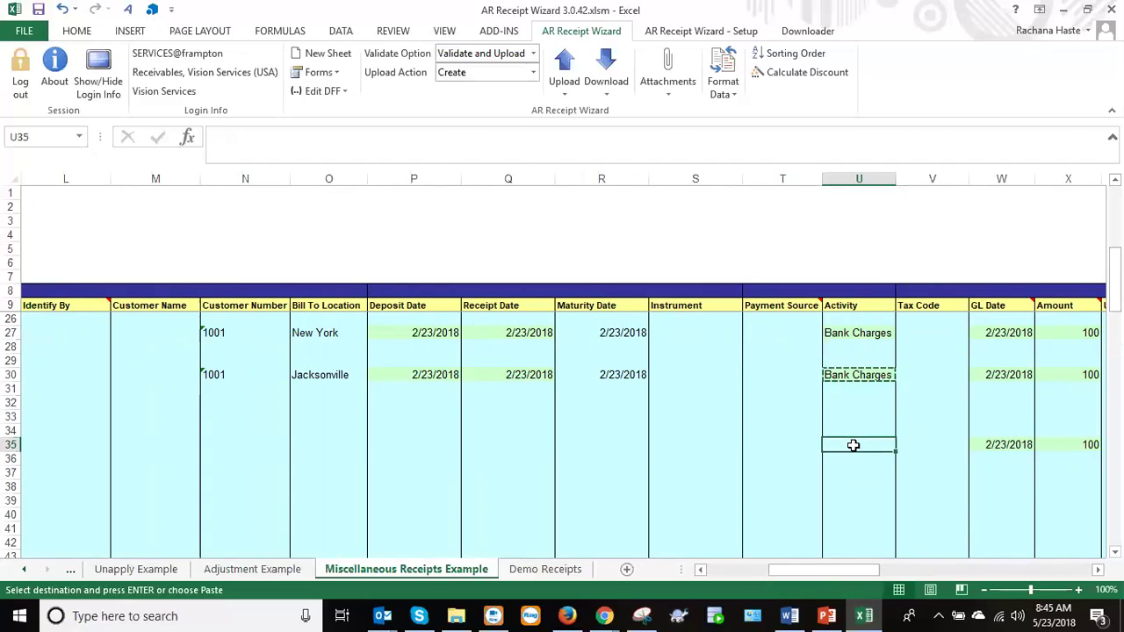
key("ctrl+v")
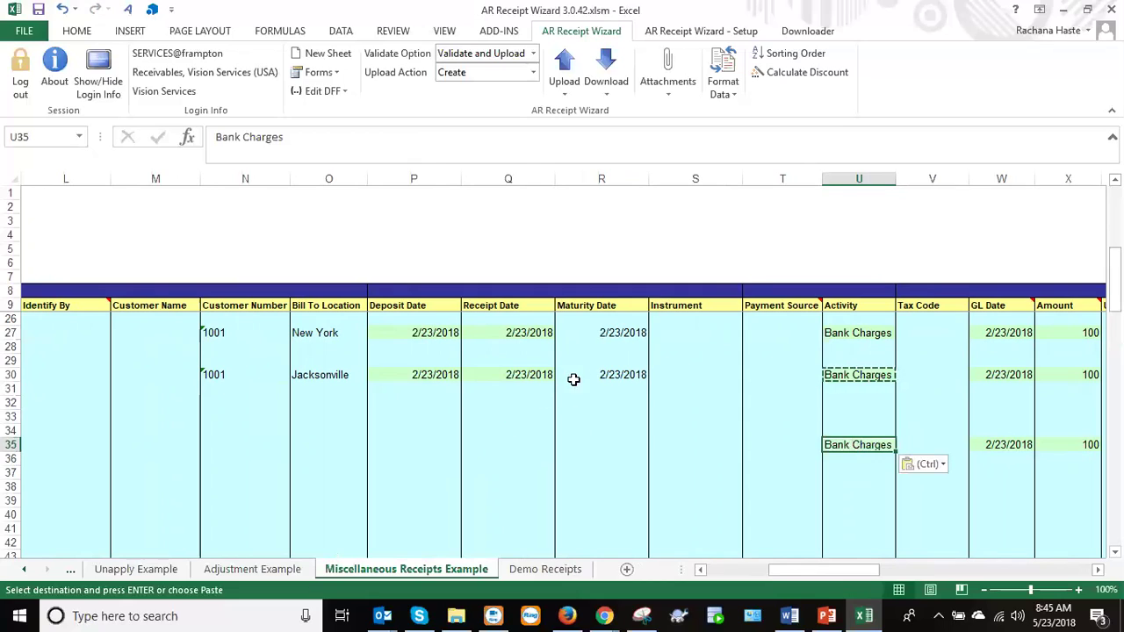
left_click(519, 375)
key("ctrl+c")
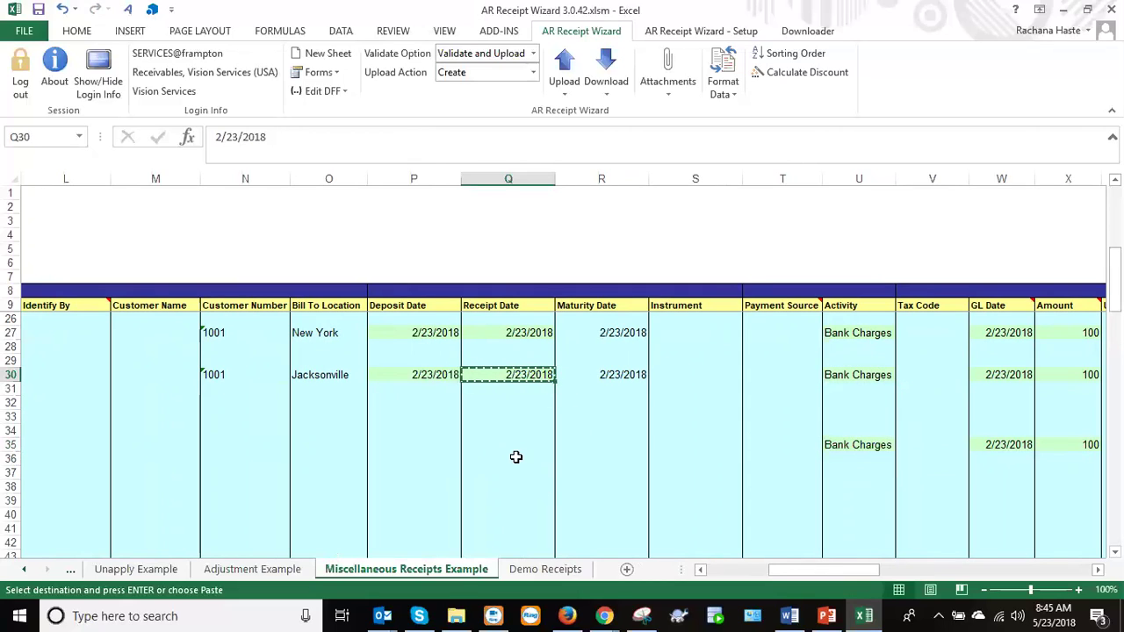
left_click(519, 447)
key("ctrl+v")
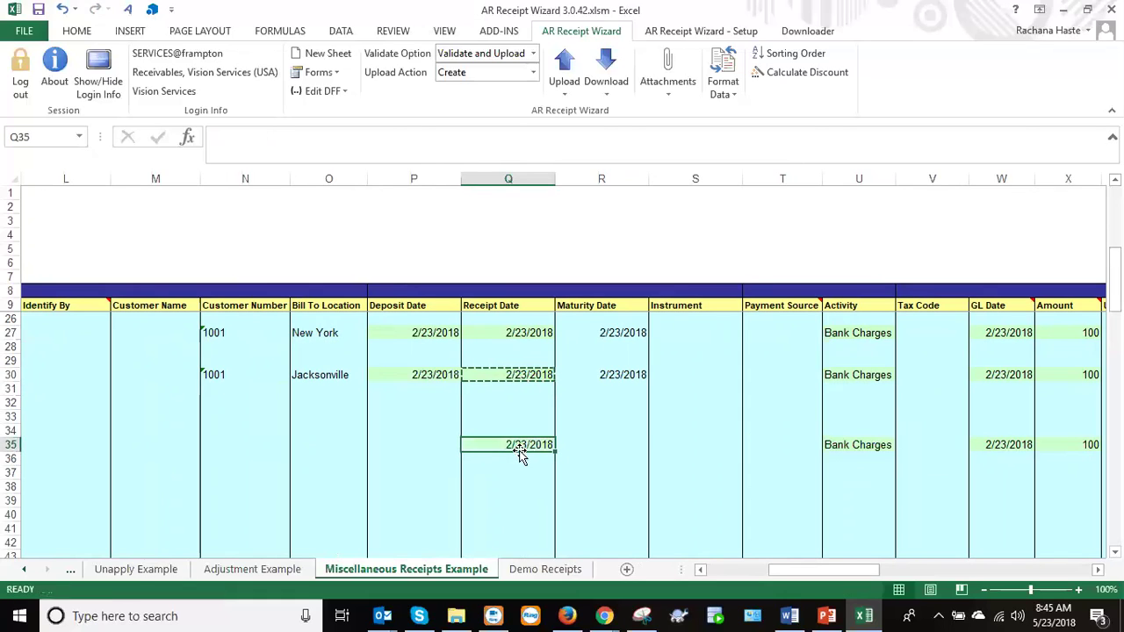
left_click_drag(414, 376, 589, 375)
key("ctrl+c")
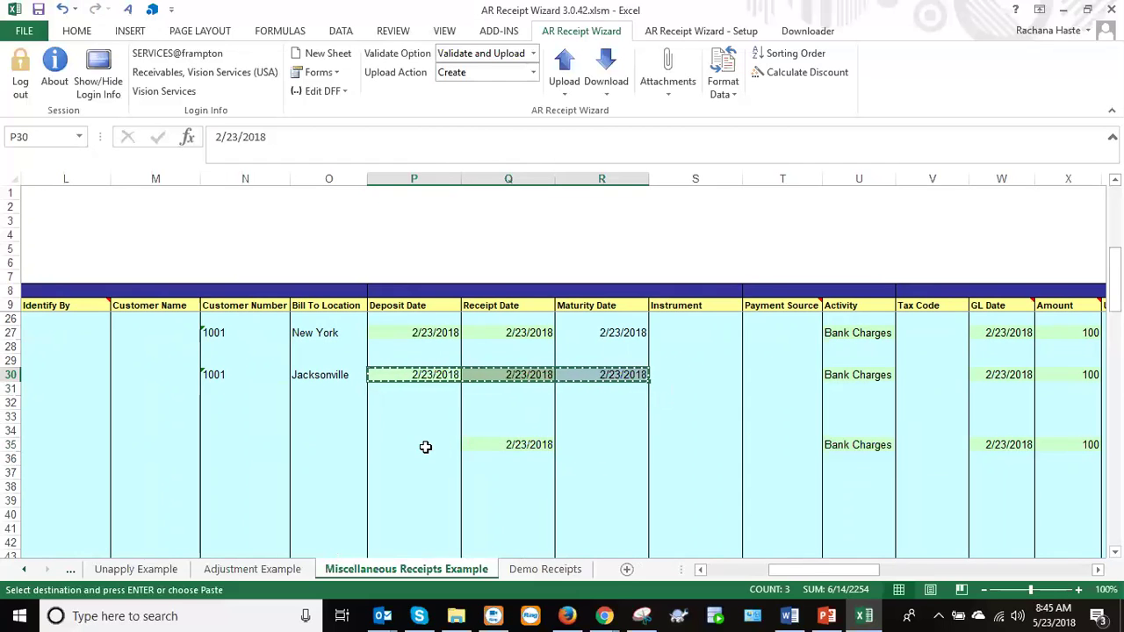
left_click(424, 446)
key("ctrl+v")
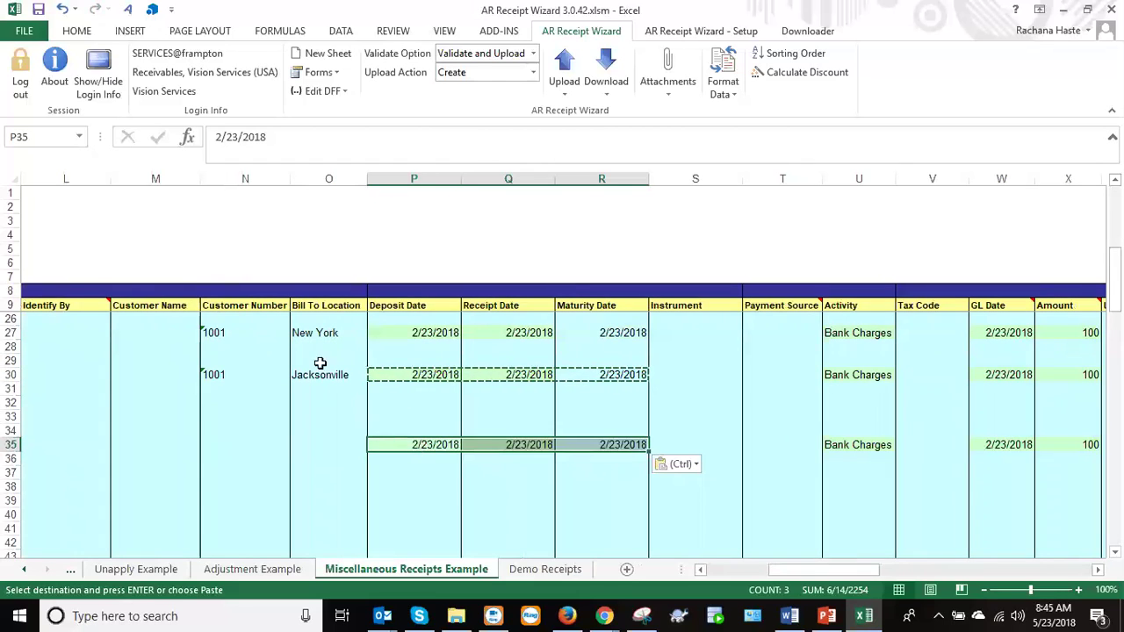
Upload the selected receipt rows and close the finished progress window.
left_click(572, 99)
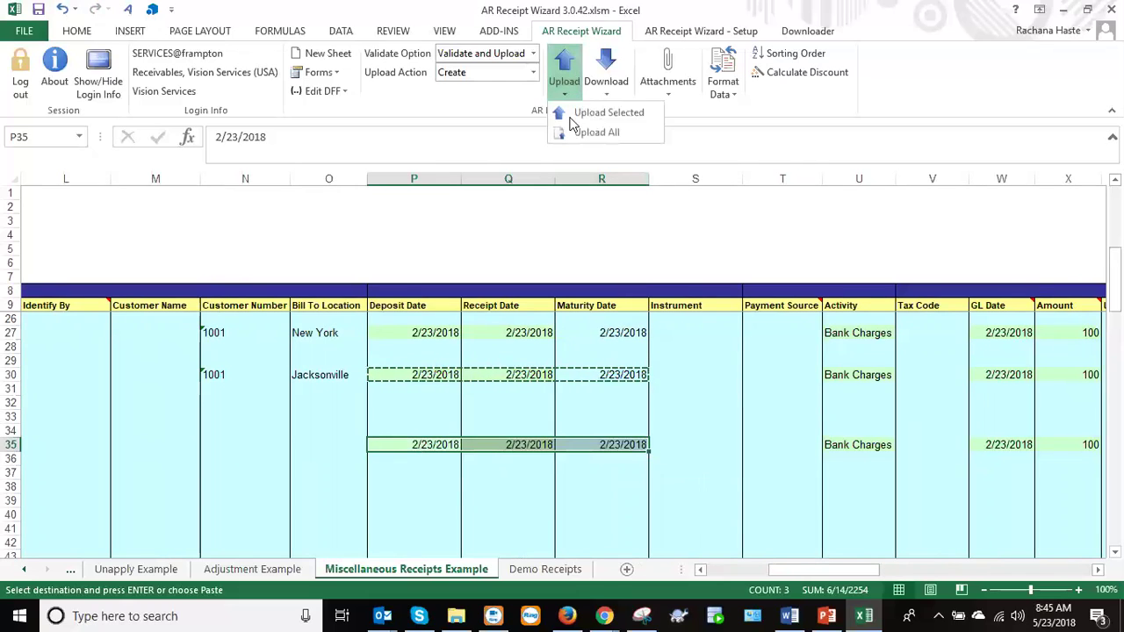
left_click(570, 118)
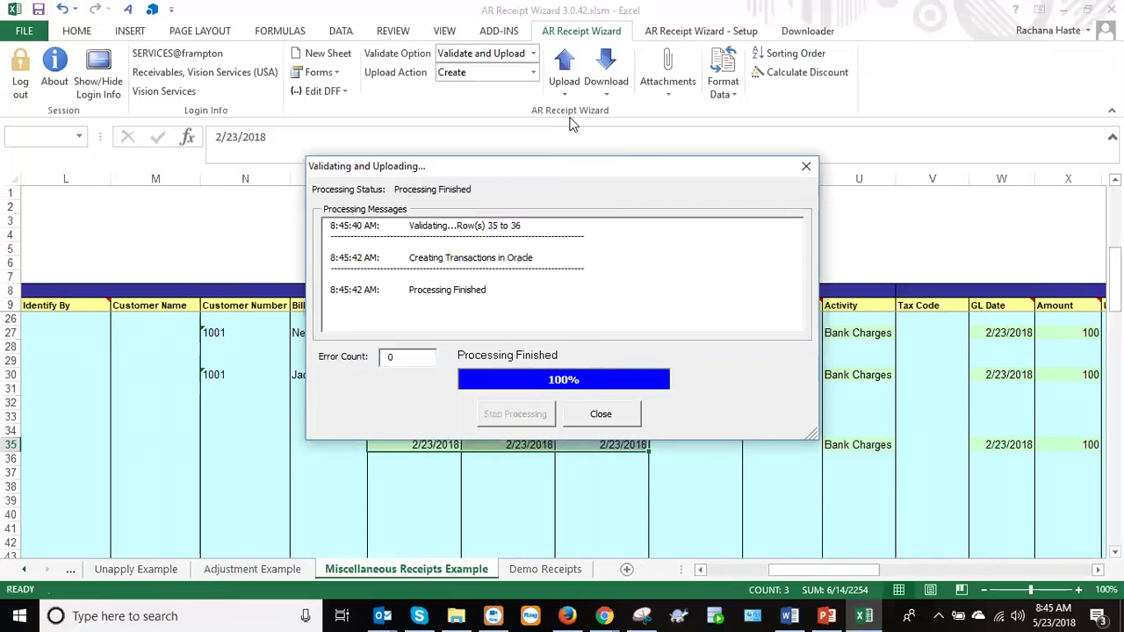
left_click(602, 415)
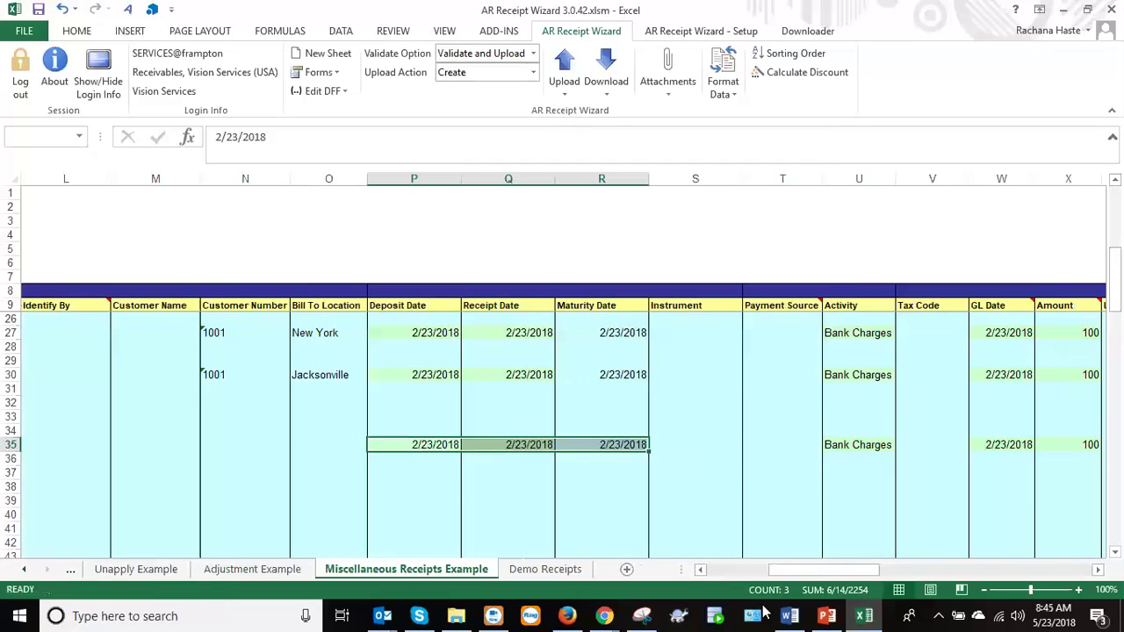
left_click(726, 573)
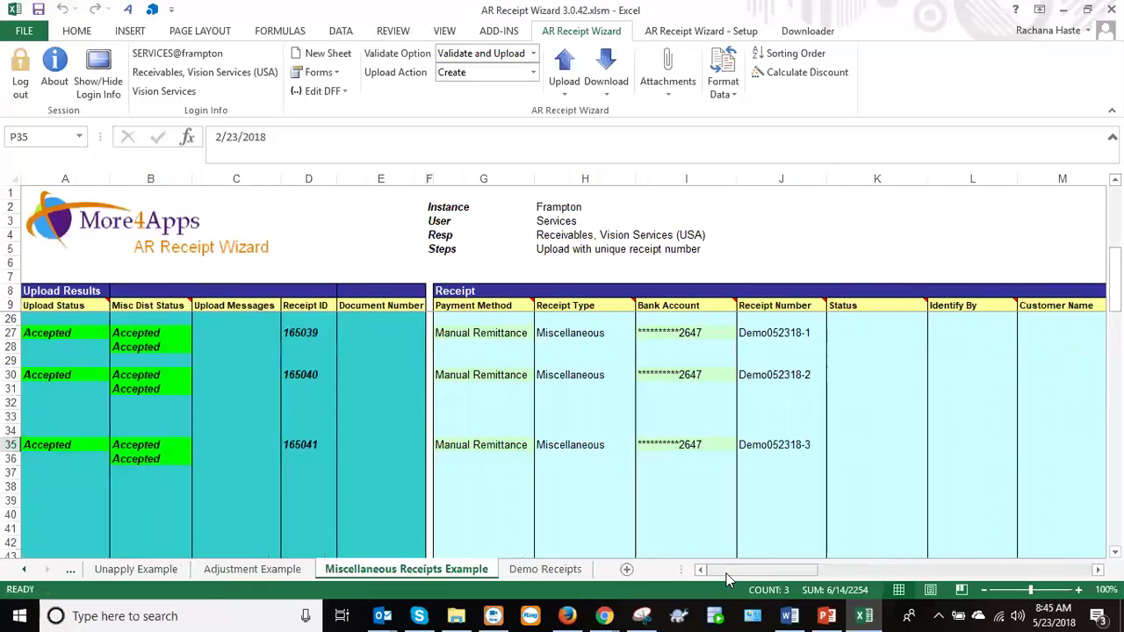
Select the third receipt's Misc Percent cells AL35:AL36 and confirm 20 and 80 sum to 100.
left_click(788, 449)
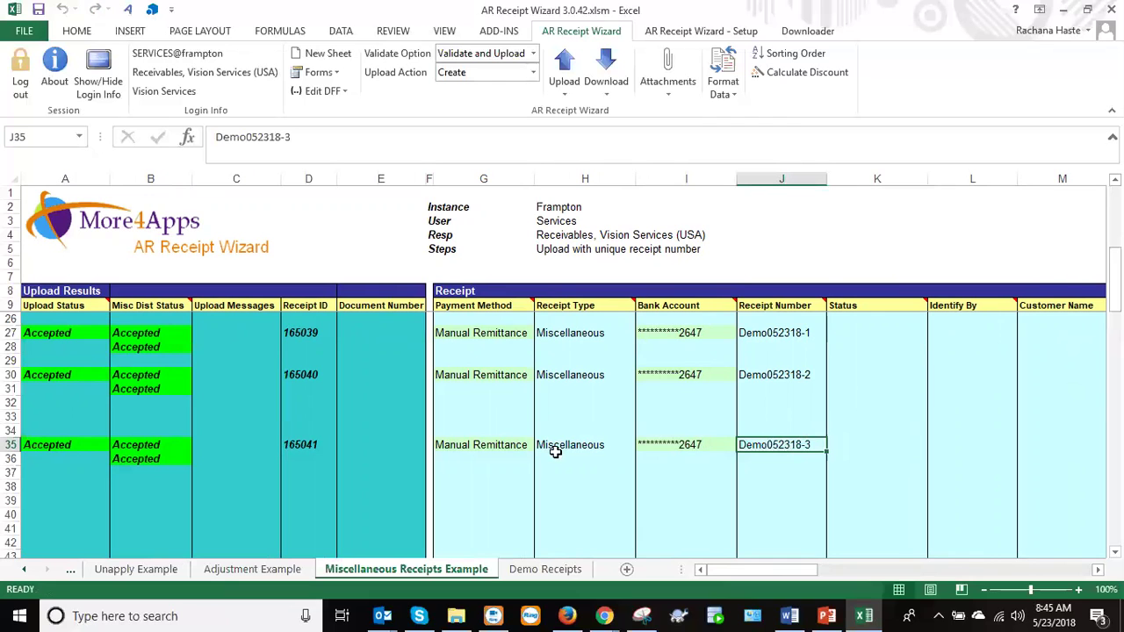
mouse_move(731, 572)
left_mouse_down()
mouse_move(841, 568)
mouse_move(723, 577)
left_mouse_up()
left_click_drag(724, 573, 864, 563)
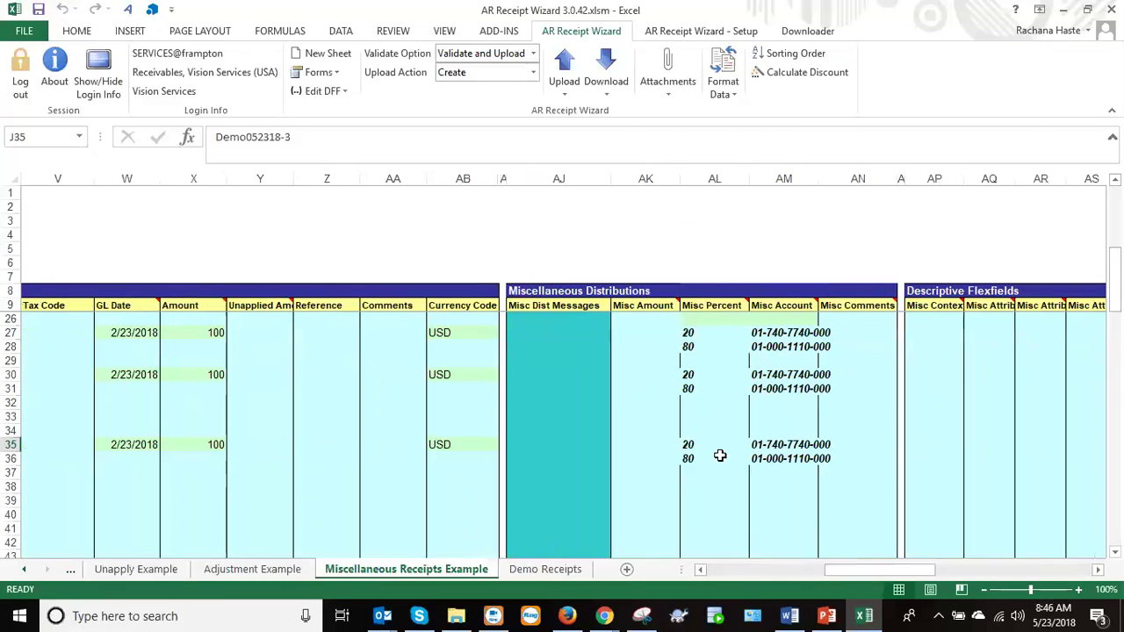
left_click_drag(690, 442, 711, 457)
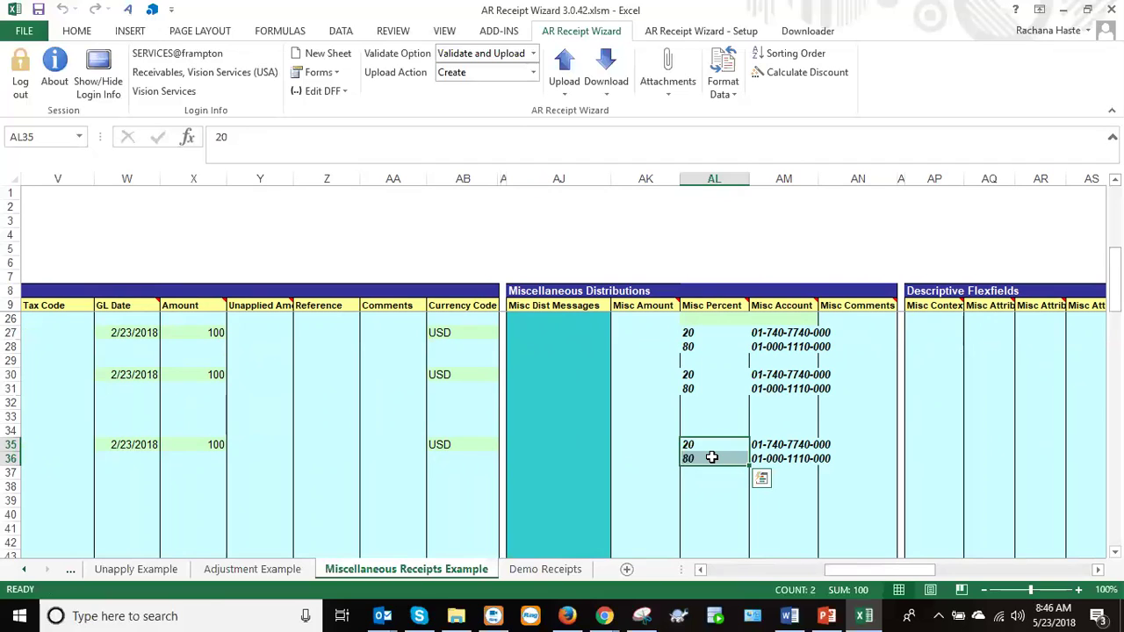
Return to the Demo Receipts sheet and show the AR Receipt Wizard - Setup ribbon options.
left_click(534, 574)
left_click_drag(822, 571, 897, 580)
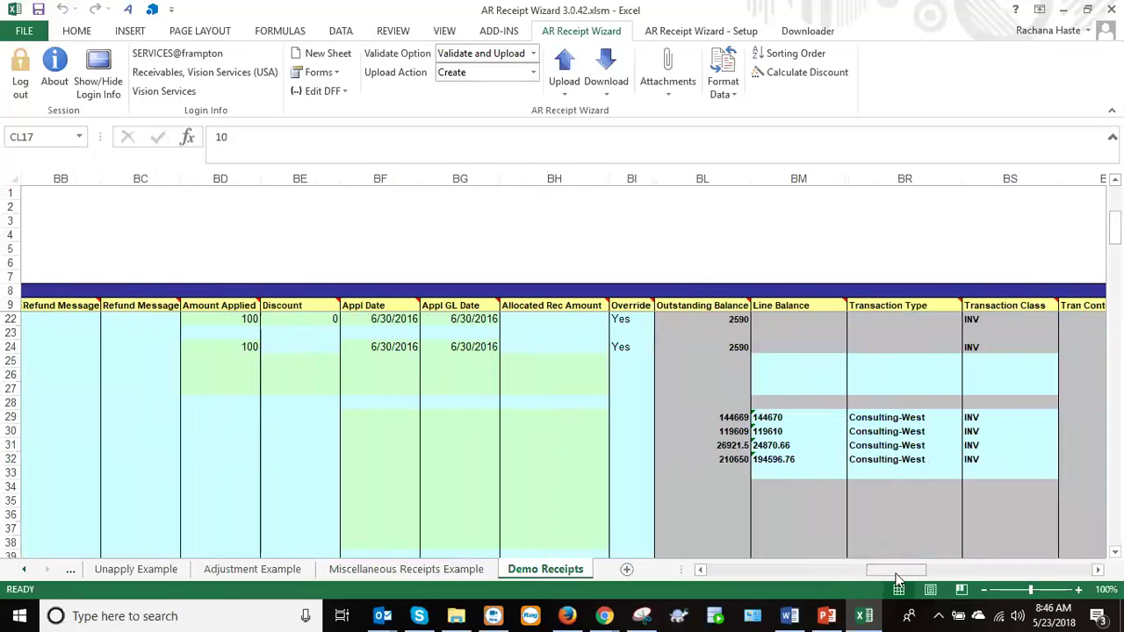
left_click(684, 34)
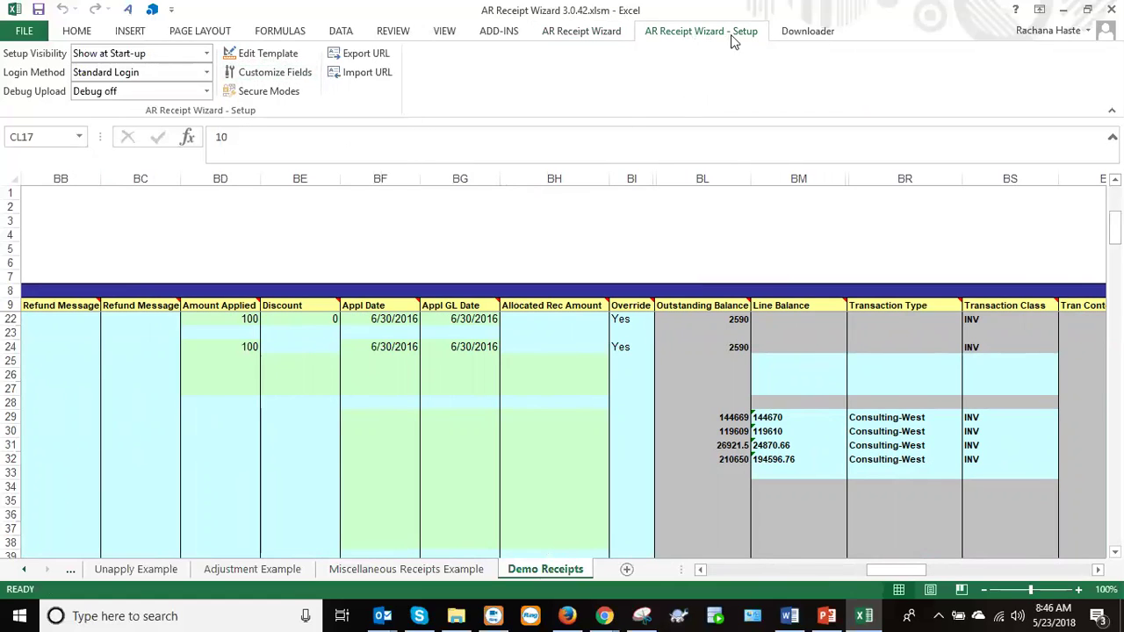
left_click(584, 35)
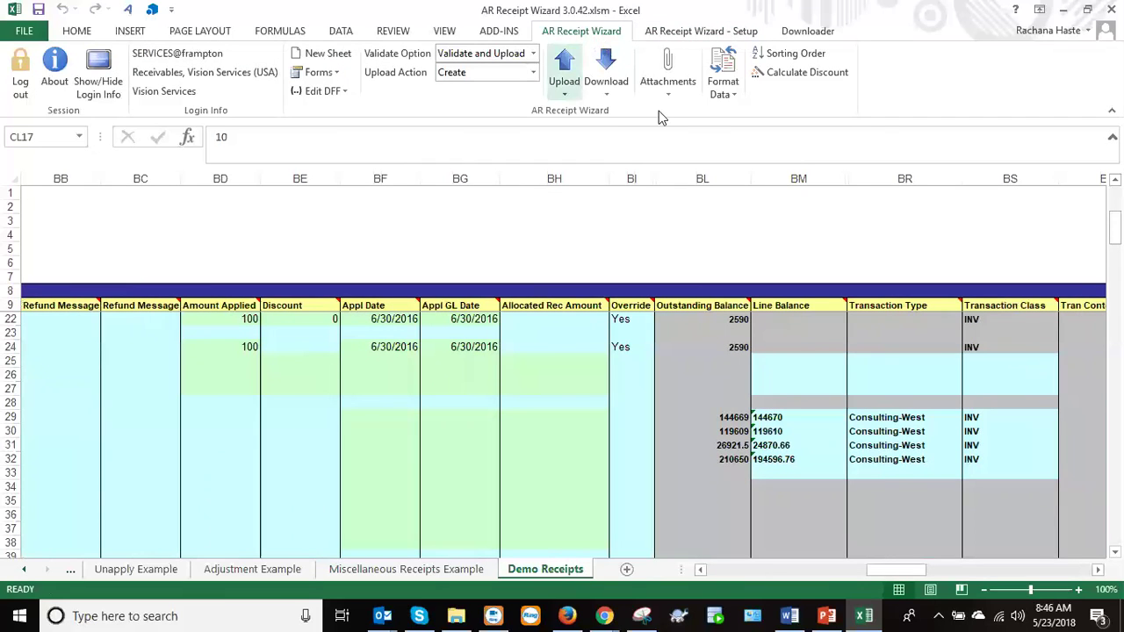
left_click(681, 35)
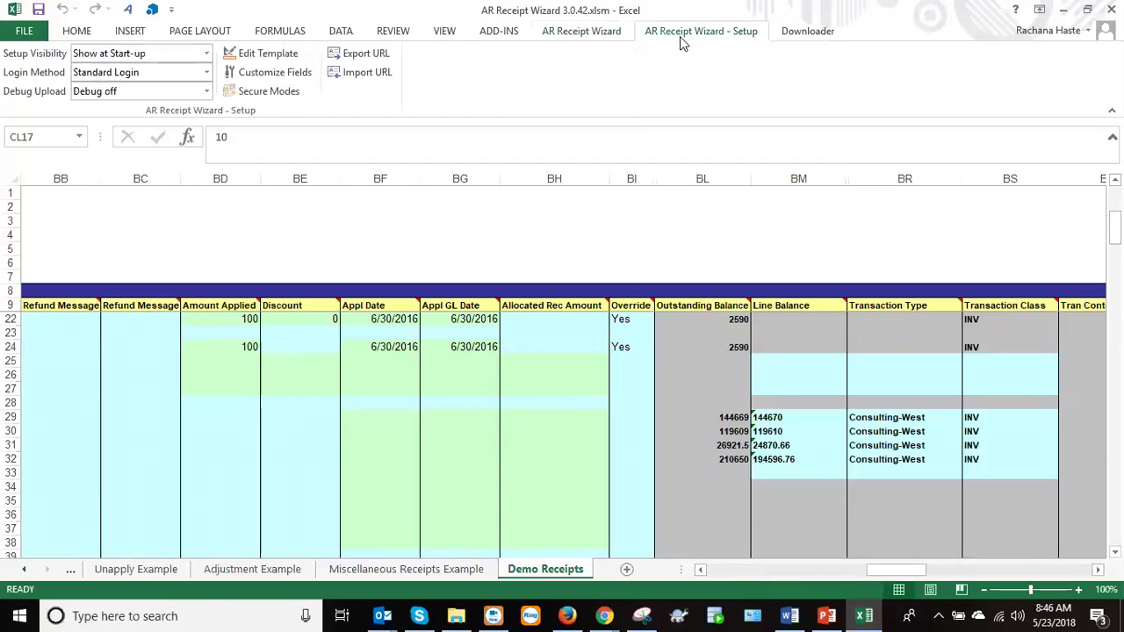
Review the Customize Fields list with Wizard Mode set to Create.
left_click(275, 78)
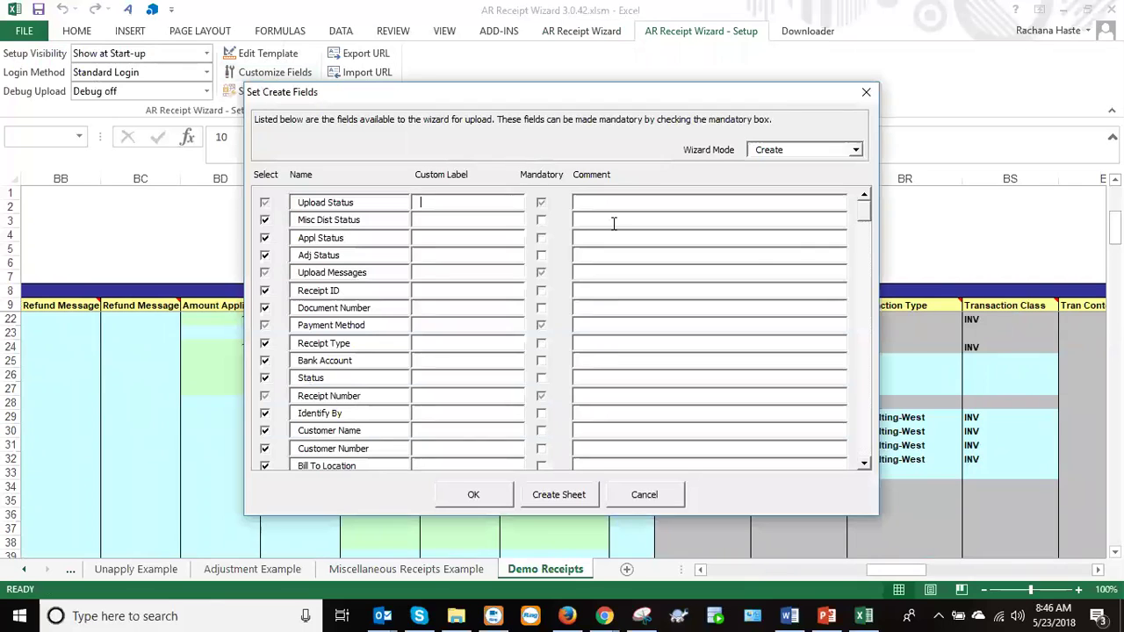
left_click_drag(862, 215, 843, 459)
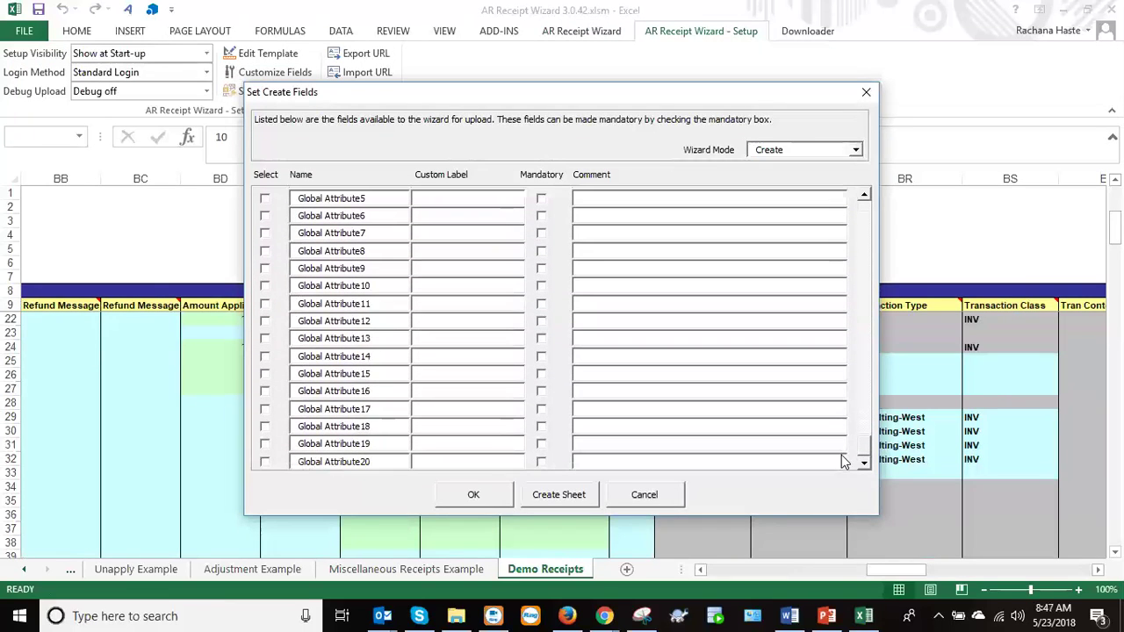
left_click(855, 150)
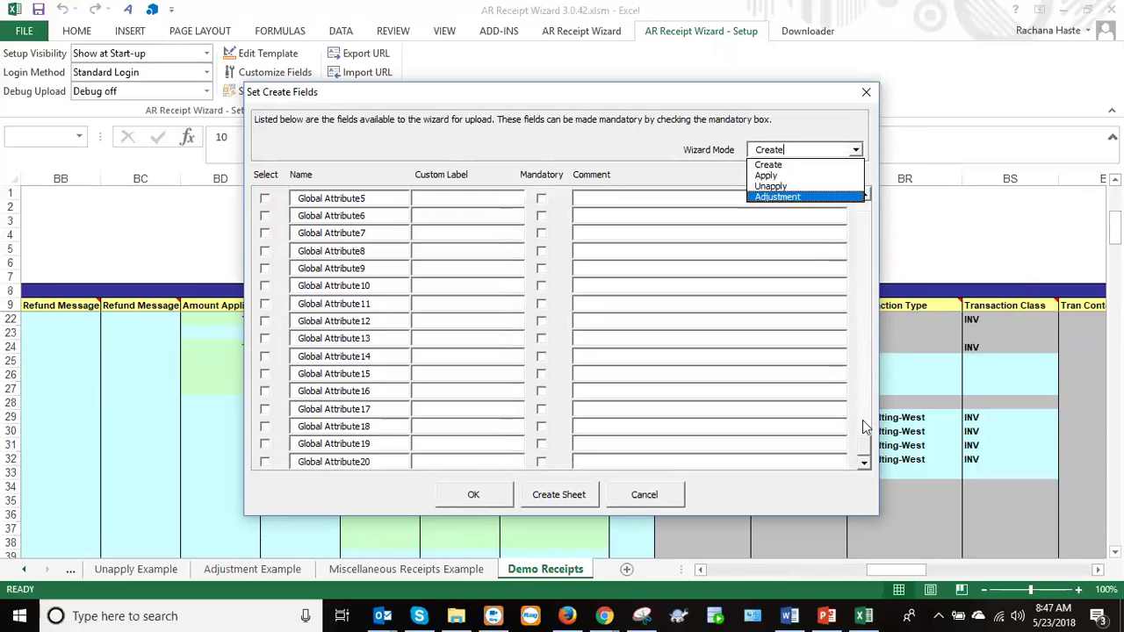
left_click_drag(862, 439, 862, 411)
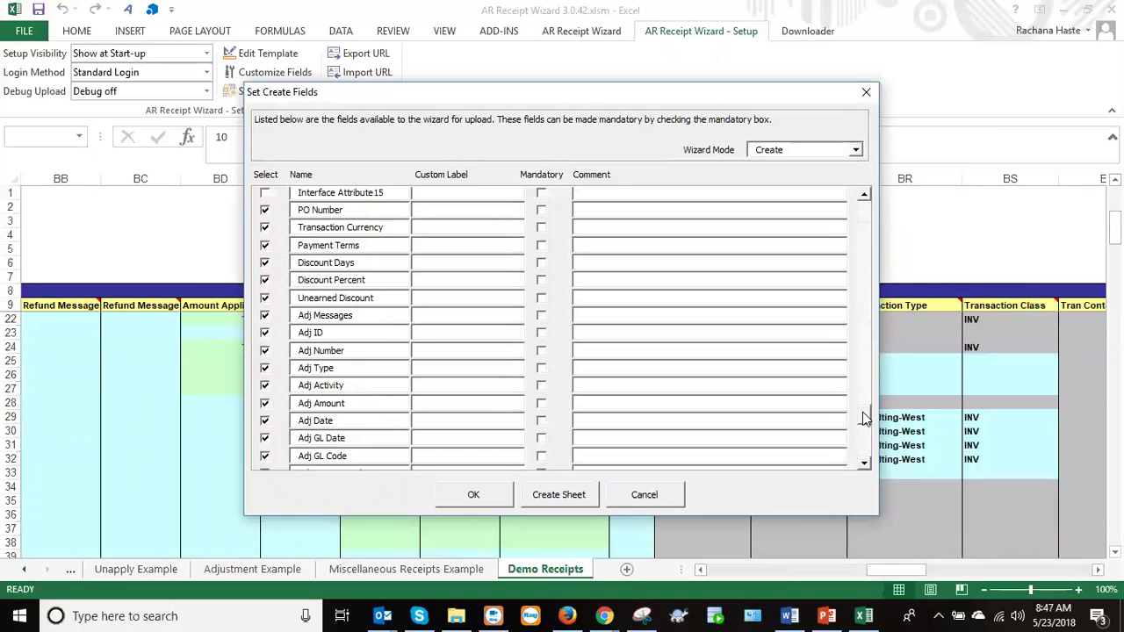
scroll(867, 419, "up", 1)
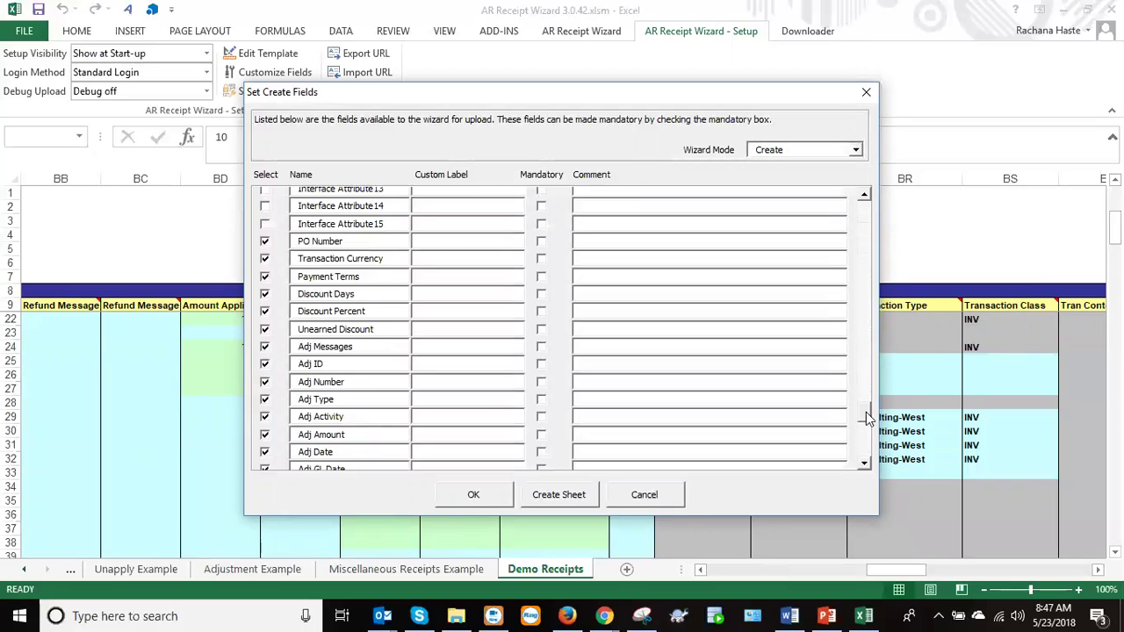
scroll(863, 439, "down", 8)
left_click_drag(864, 448, 883, 297)
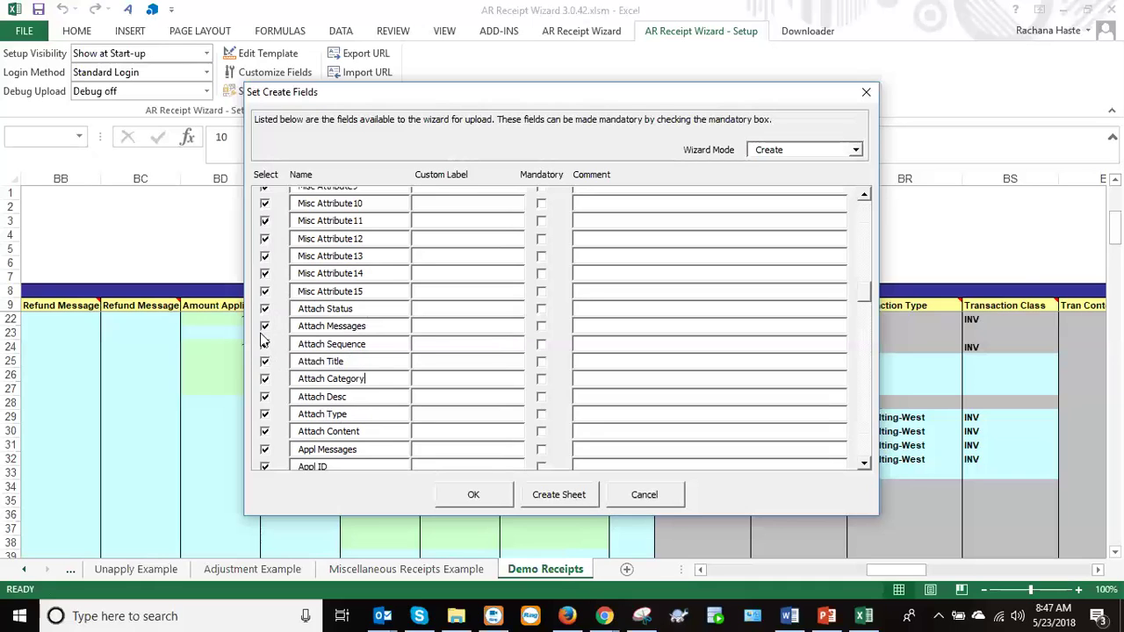
Generate the Create1 sheet from the selected fields, acknowledge the message and close the dialog.
left_click(579, 498)
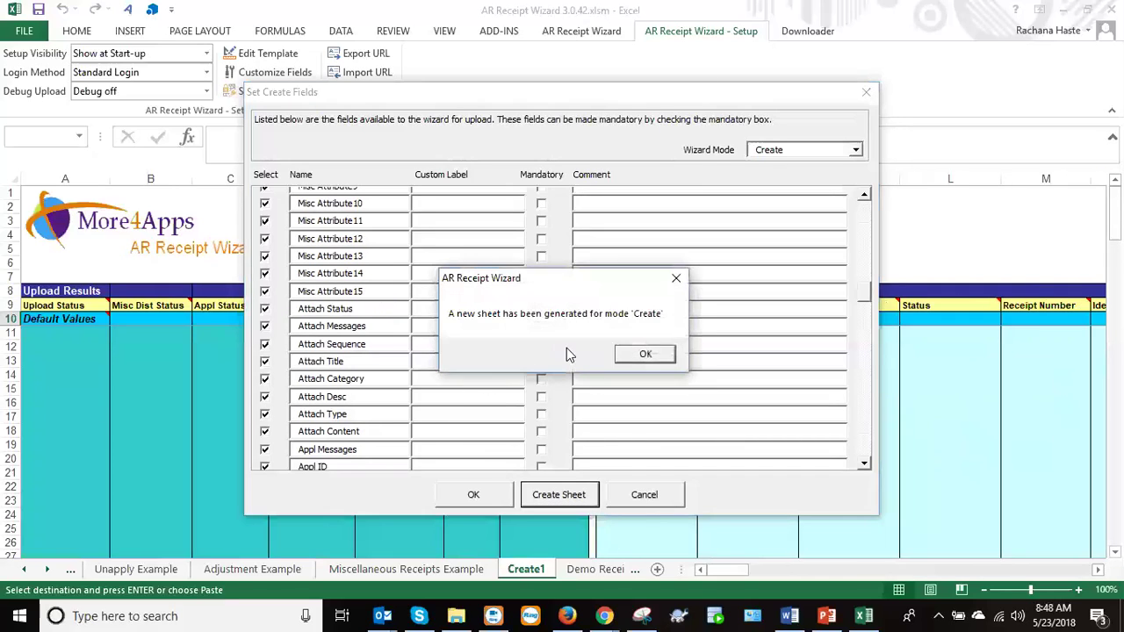
left_click(624, 354)
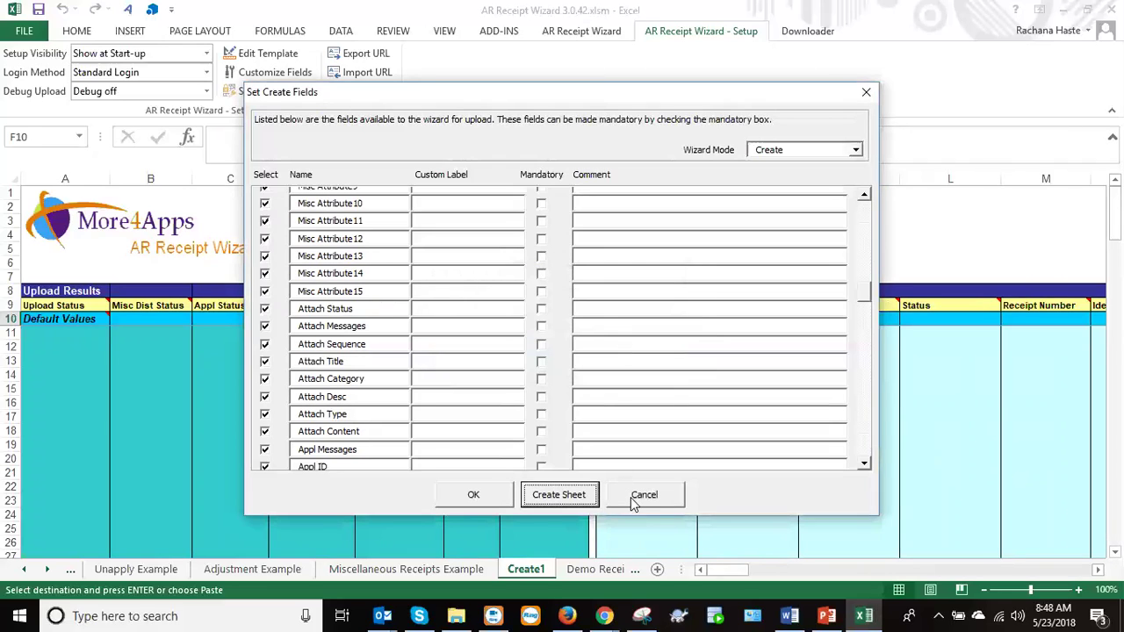
left_click(629, 496)
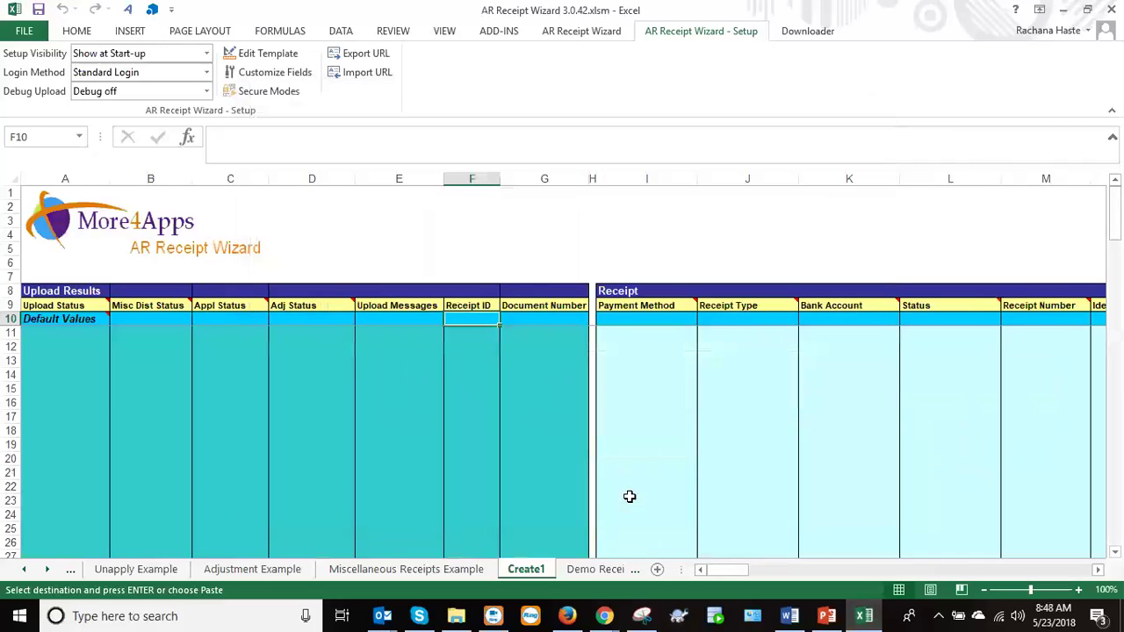
Open the Attachments form from Create1's Attach Sequence cell BK12, dismissing the Error 91 message.
left_click(625, 347)
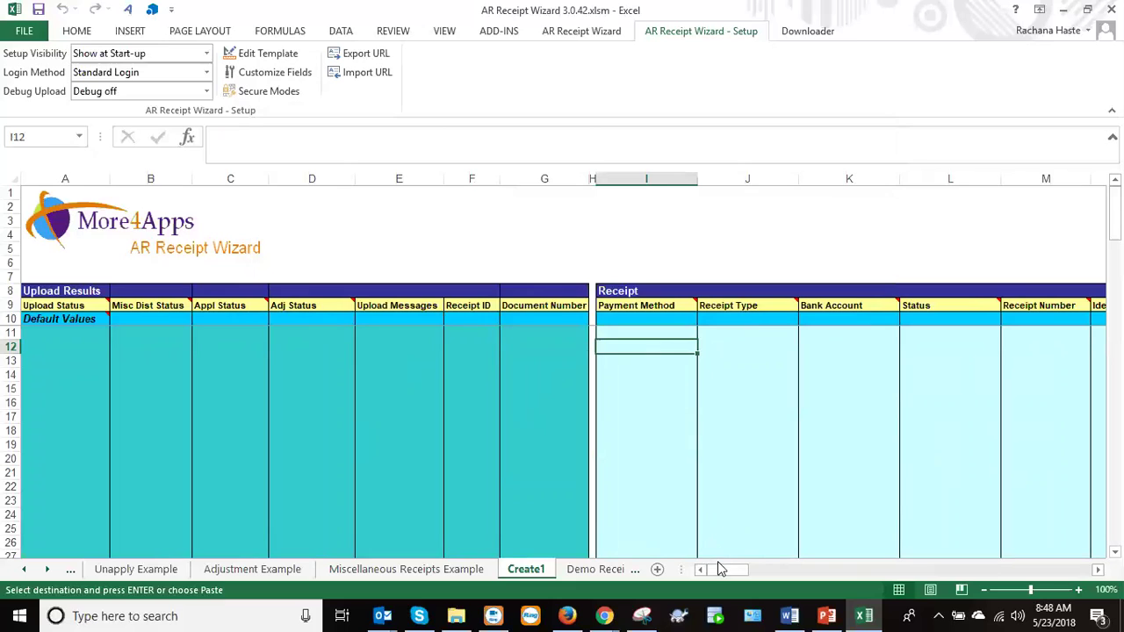
left_click_drag(719, 572, 740, 572)
left_click_drag(742, 576, 884, 572)
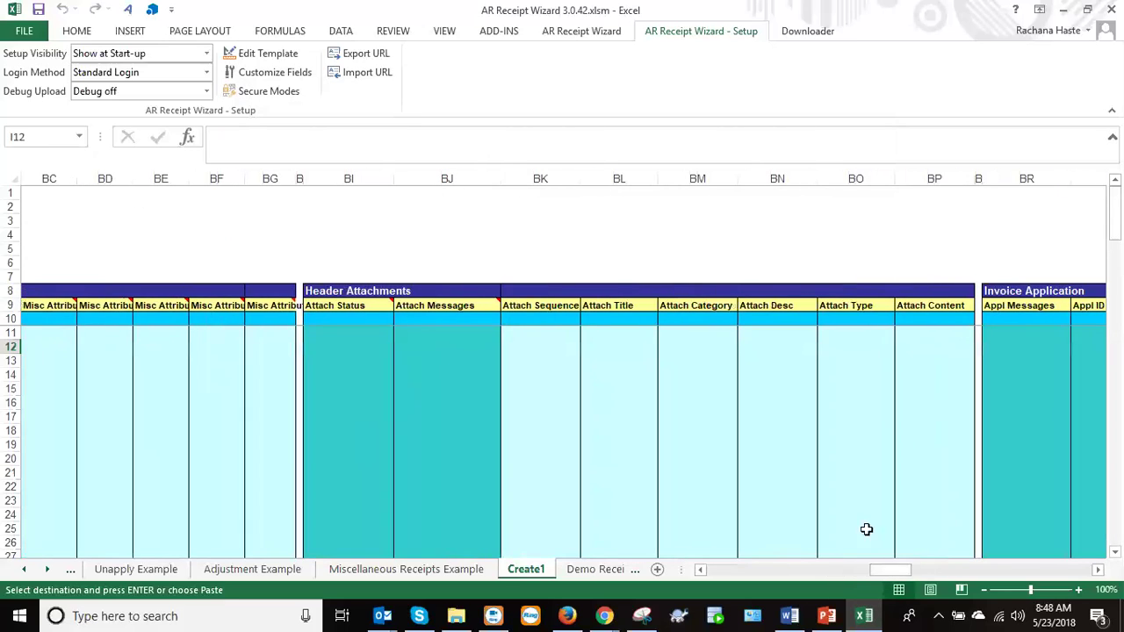
left_click(536, 345)
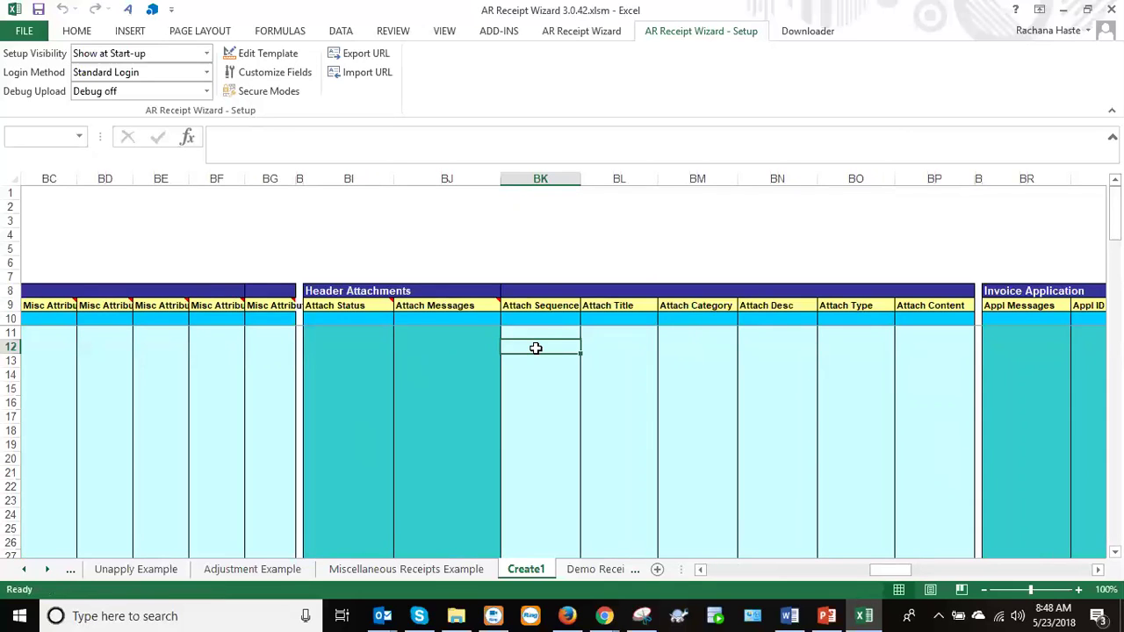
left_click(686, 391)
left_click(579, 168)
Enter Sequence 10, check the empty Data Type and Category lists, then cancel the attachment.
left_click(578, 165)
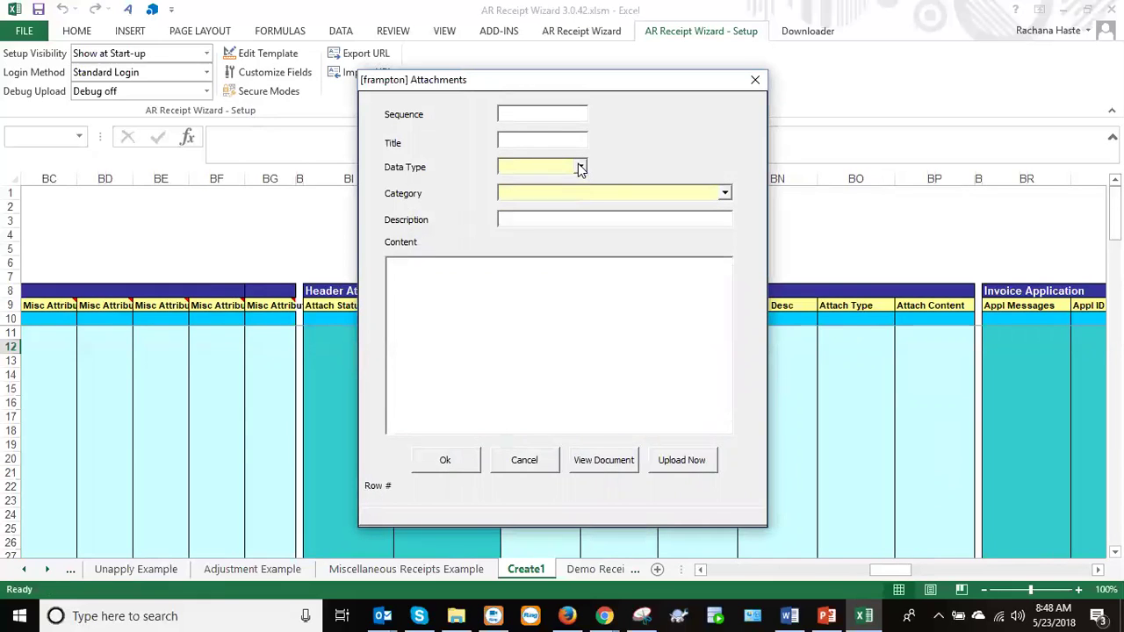
left_click(540, 115)
type("10")
left_click(580, 167)
left_click(580, 167)
left_click(725, 193)
left_click(725, 193)
left_click(526, 462)
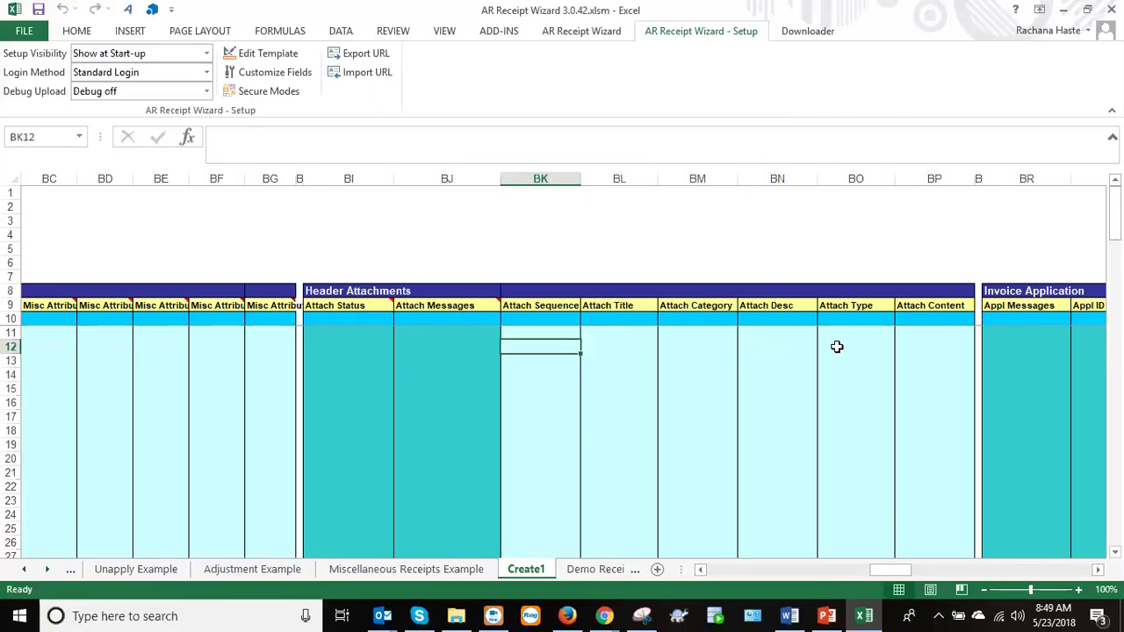
Inspect the Attach Content and Attach Type cells in row 12 and scroll back toward column A.
left_click(921, 345)
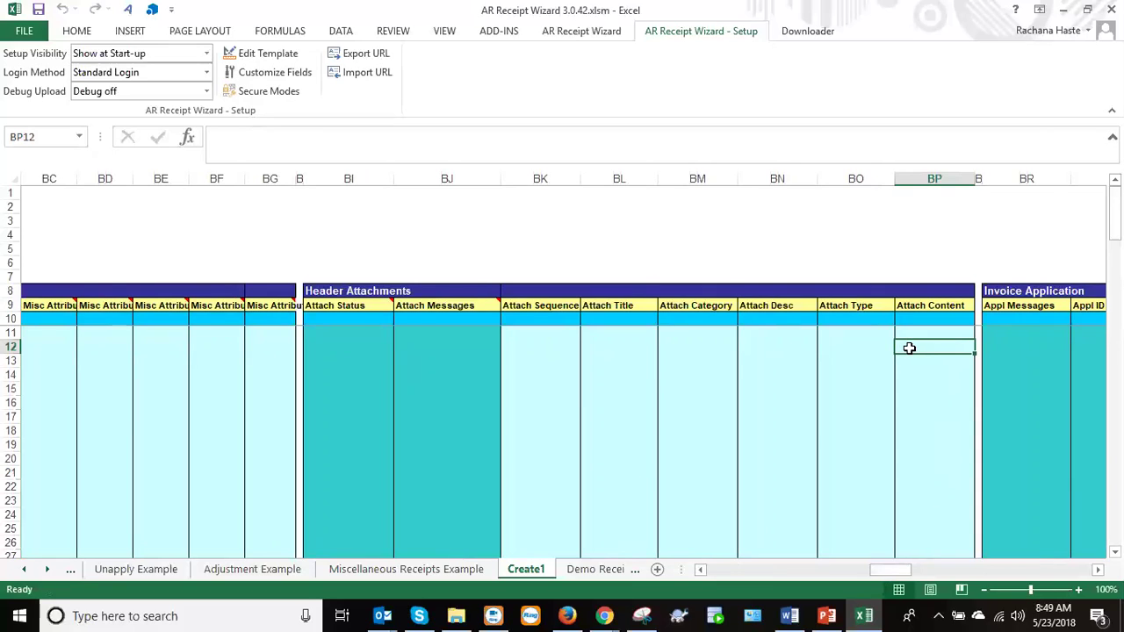
left_click(852, 347)
left_click_drag(886, 575, 707, 575)
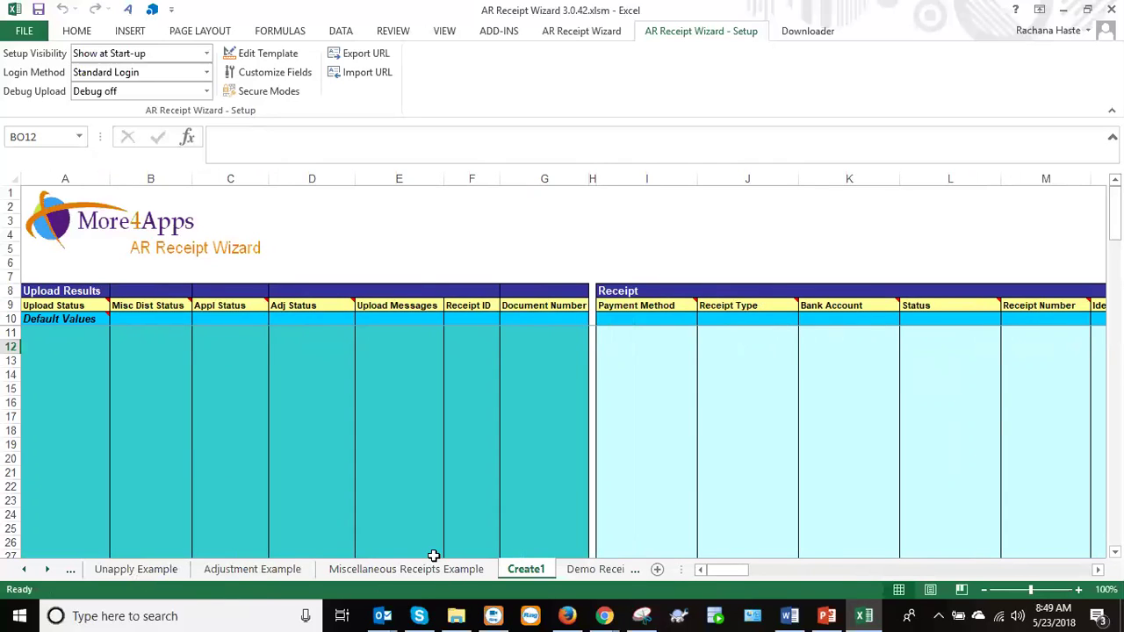
Copy the Demo-8 receipt in row 24 of Demo Receipts into row 13 of Create1.
left_click(602, 569)
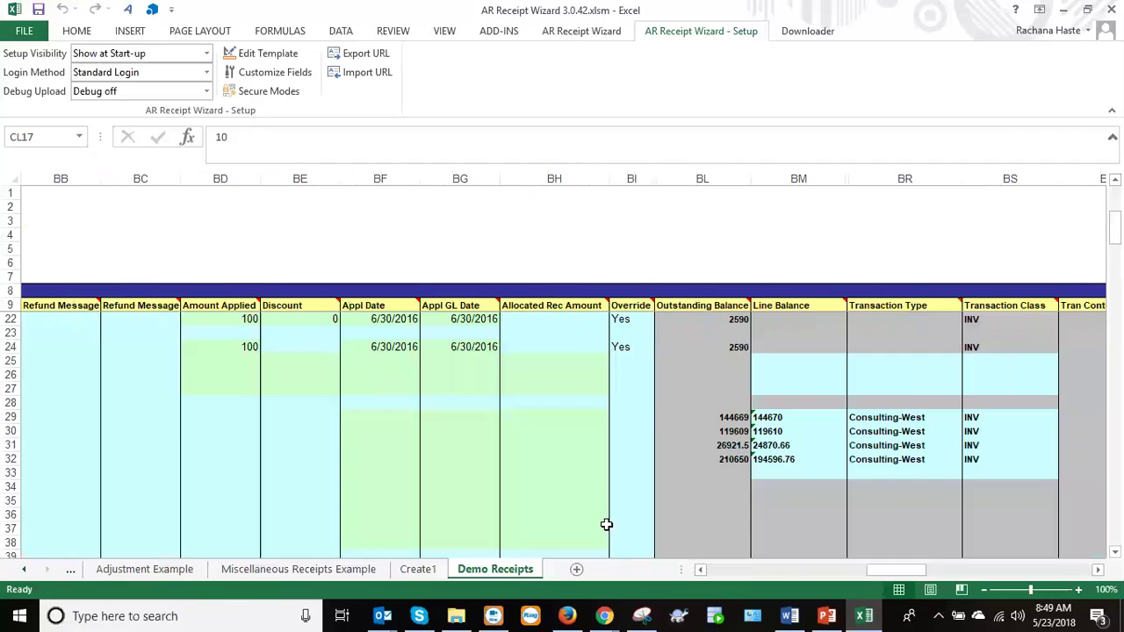
left_click_drag(883, 569, 725, 571)
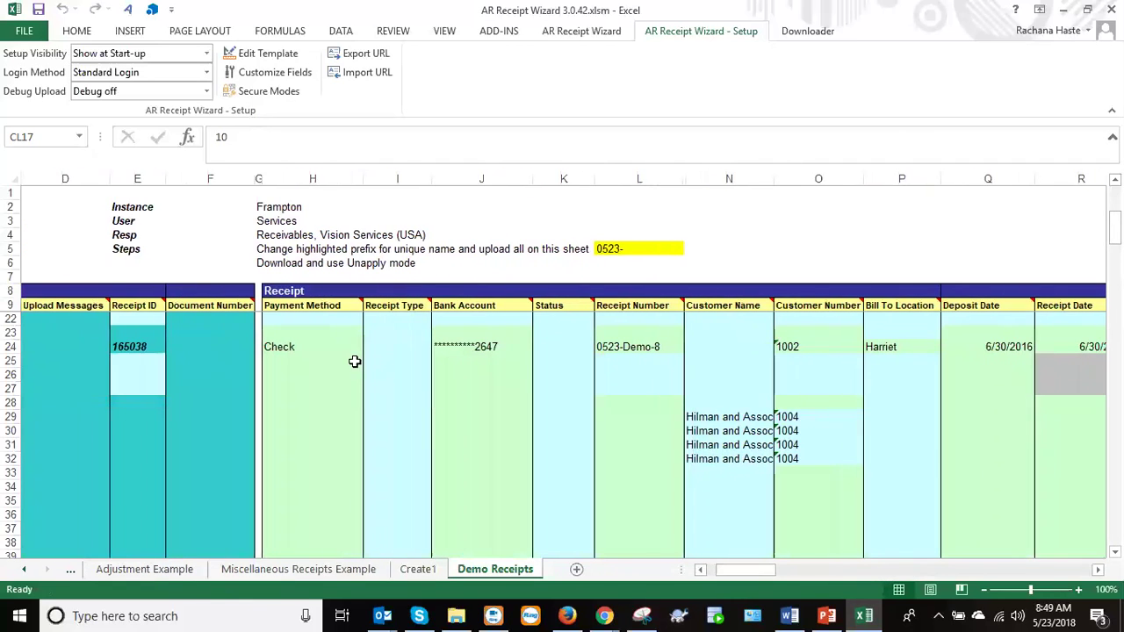
left_click_drag(323, 348, 834, 362)
left_click_drag(970, 354, 1058, 345)
key("ctrl+c")
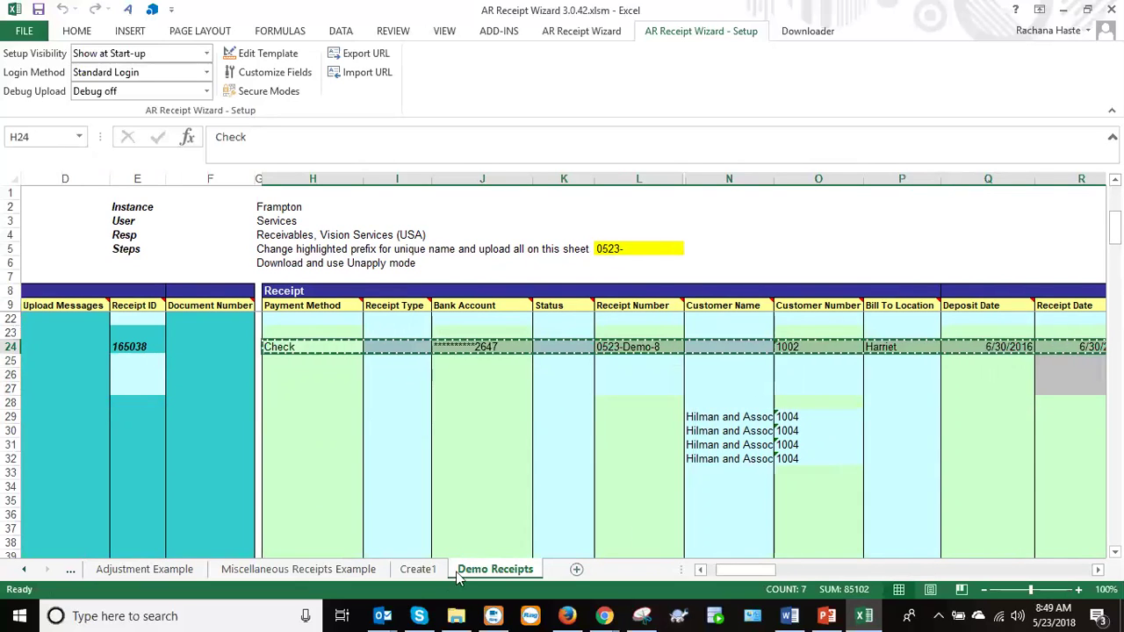
left_click(418, 569)
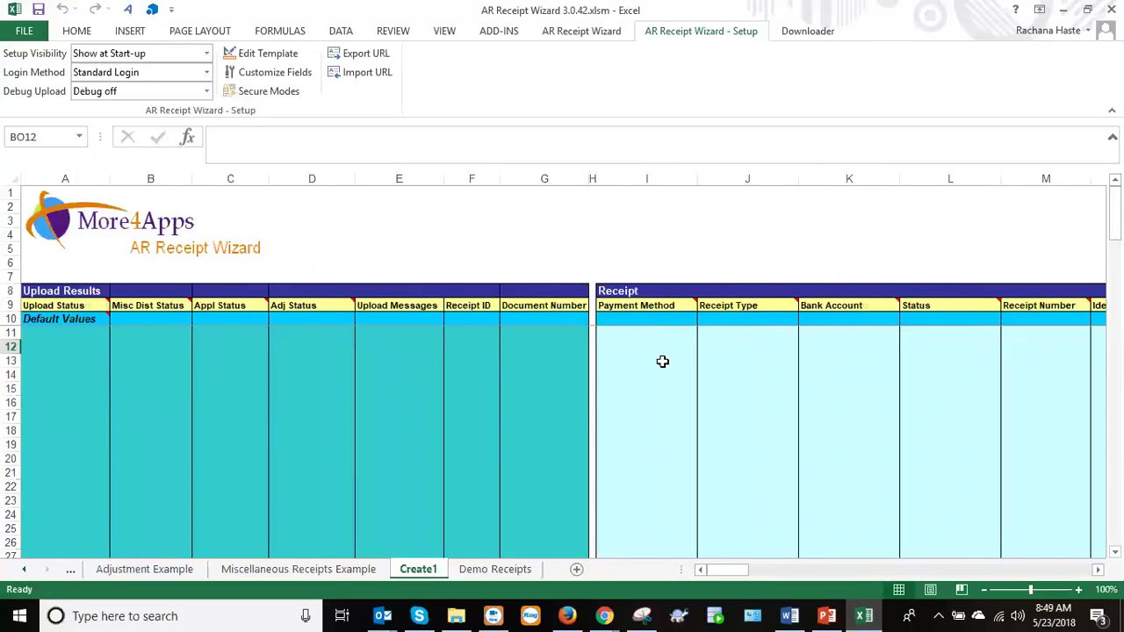
left_click(659, 363)
key("ctrl+v")
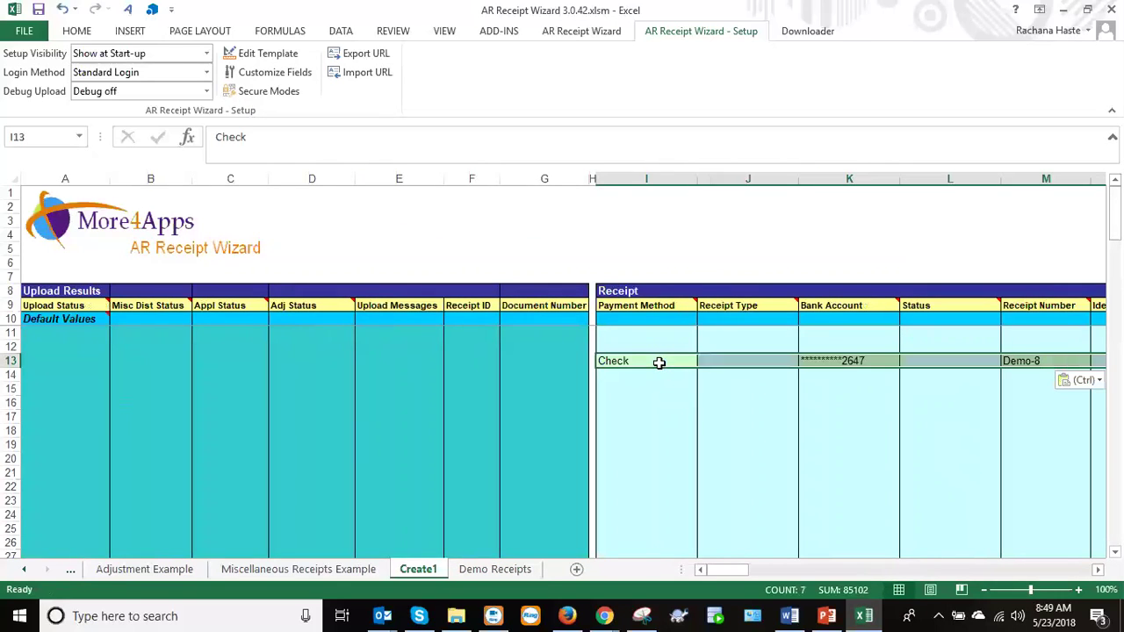
Clear the Bill To Location in row 13 and scroll right to the Header Attachments columns.
left_click(736, 571)
left_click_drag(732, 570, 763, 580)
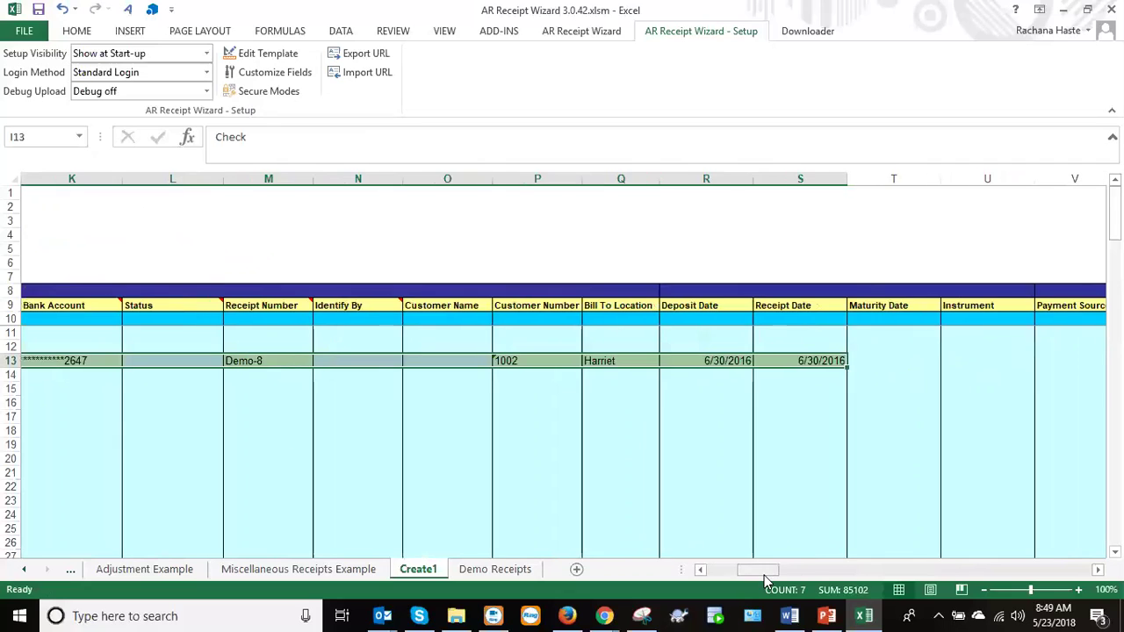
left_click(605, 360)
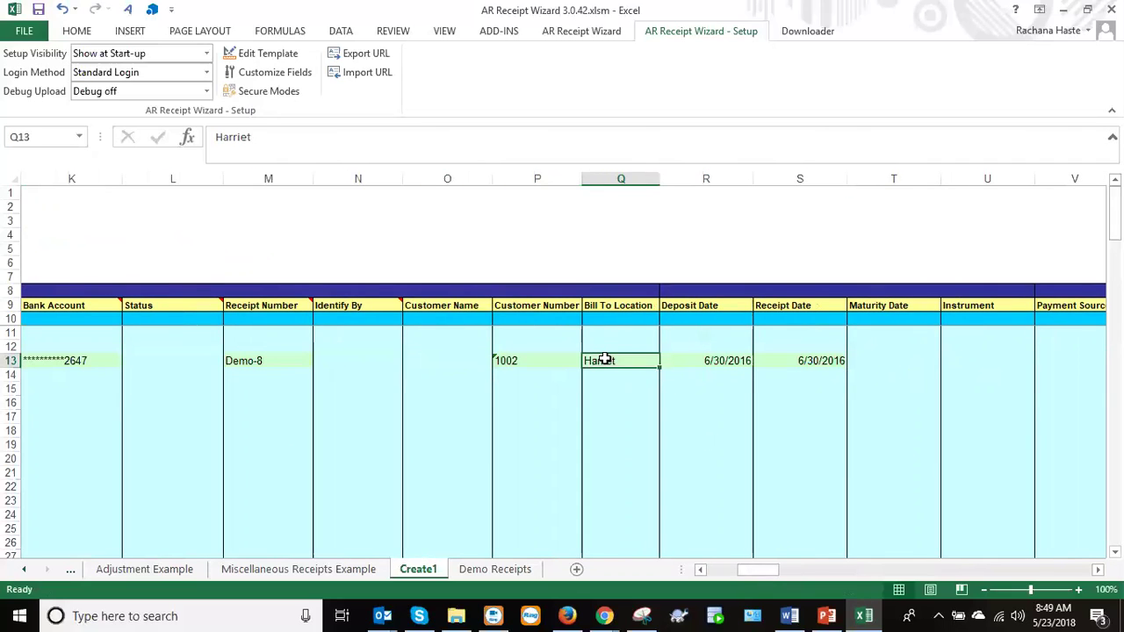
key("Delete")
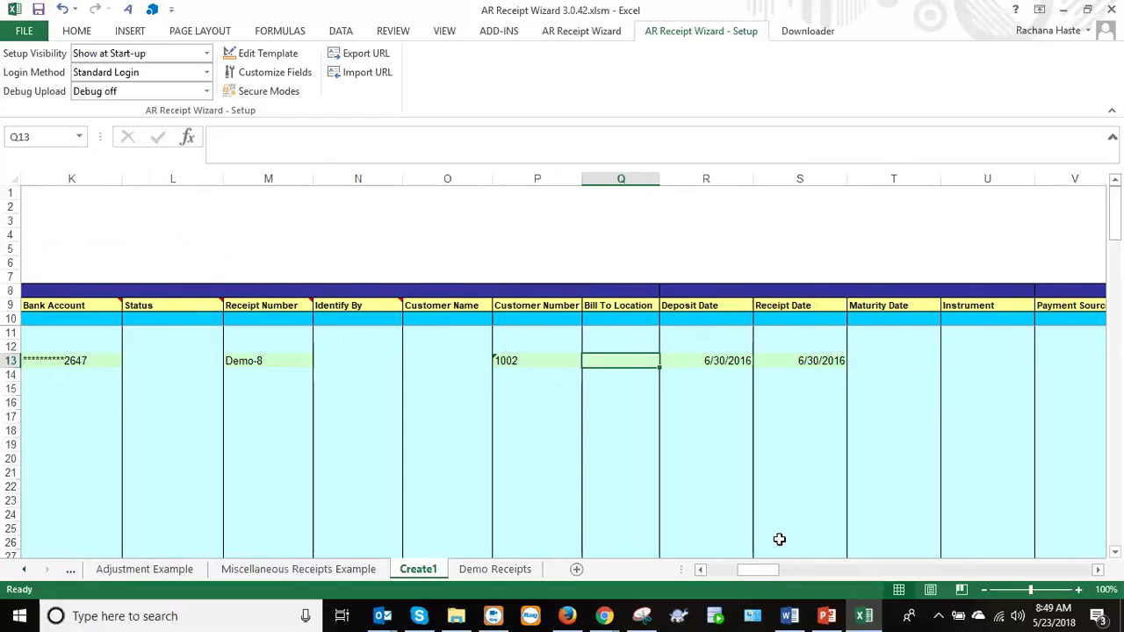
left_click_drag(758, 573, 880, 571)
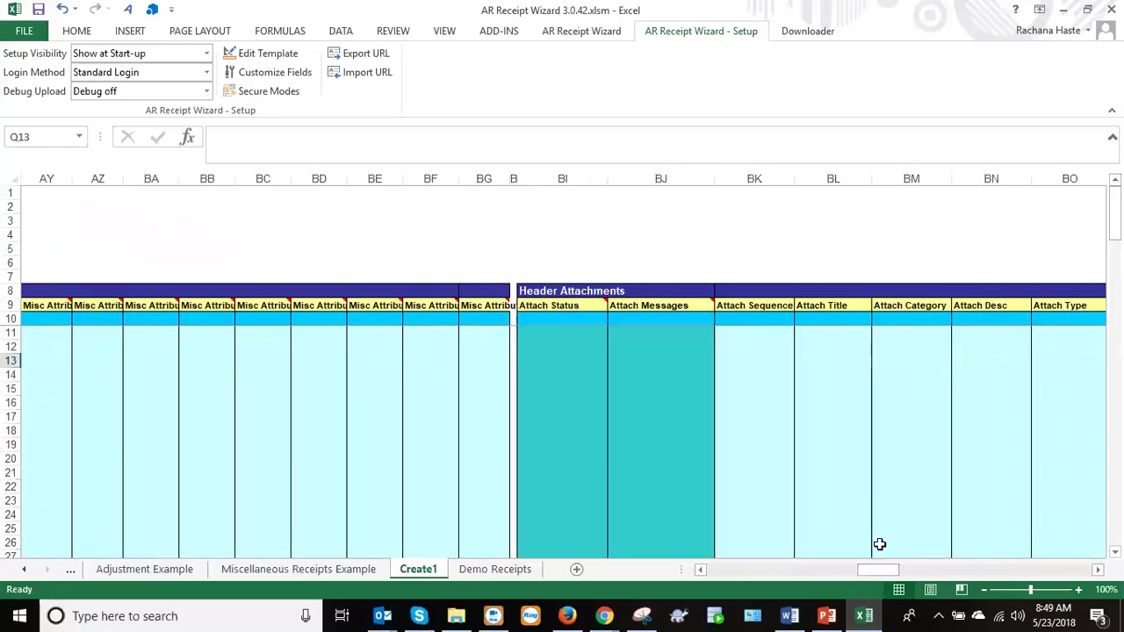
left_click(745, 370)
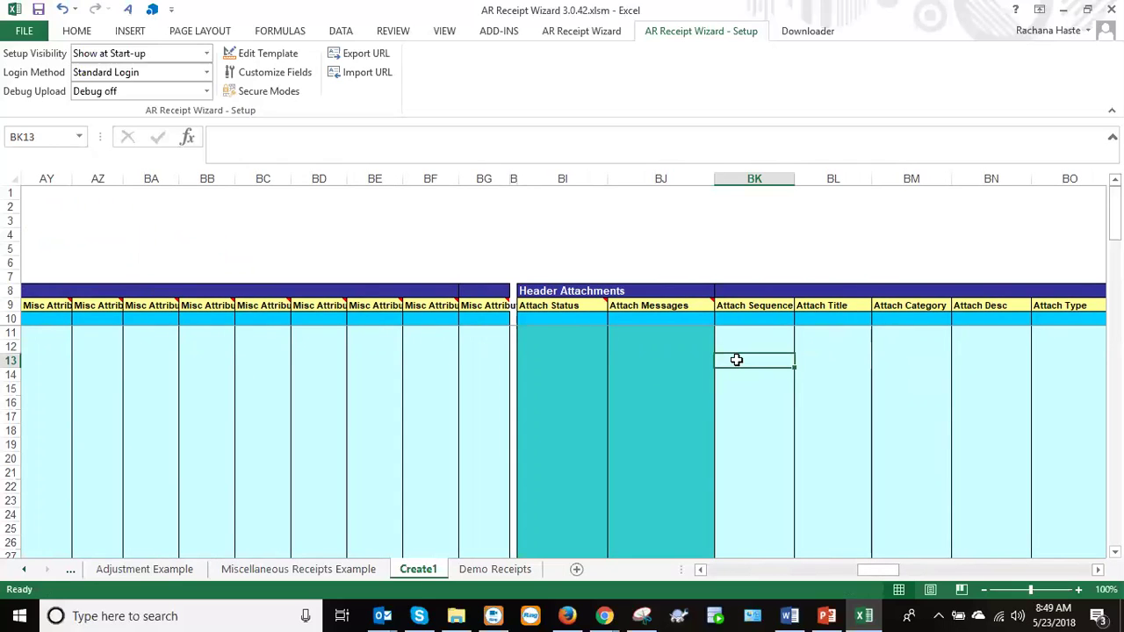
double_click(743, 360)
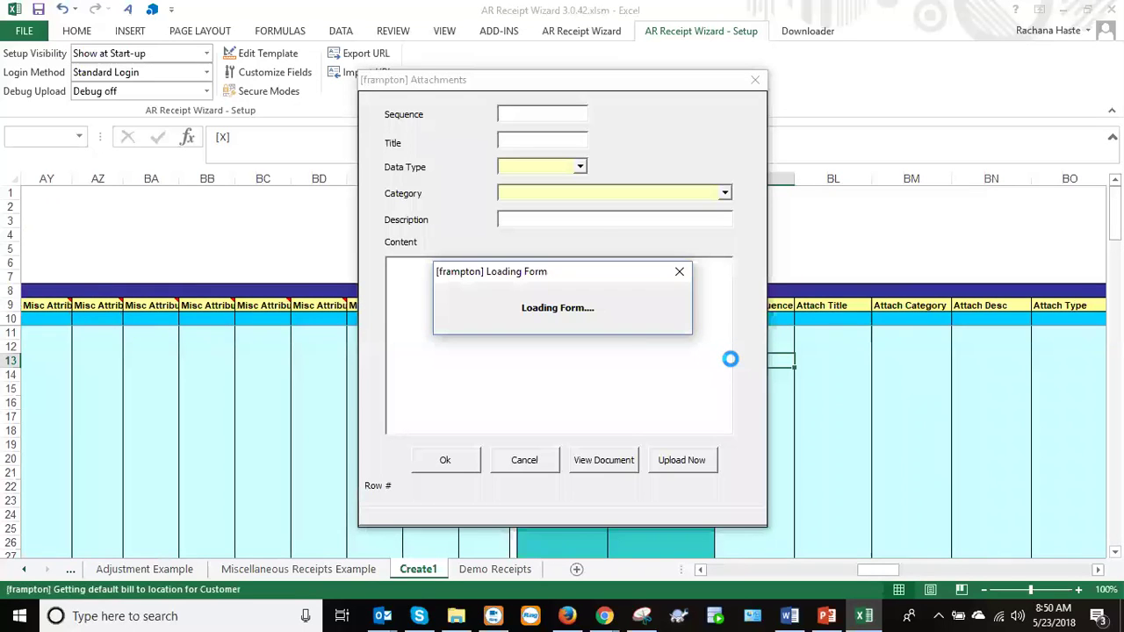
left_click(580, 168)
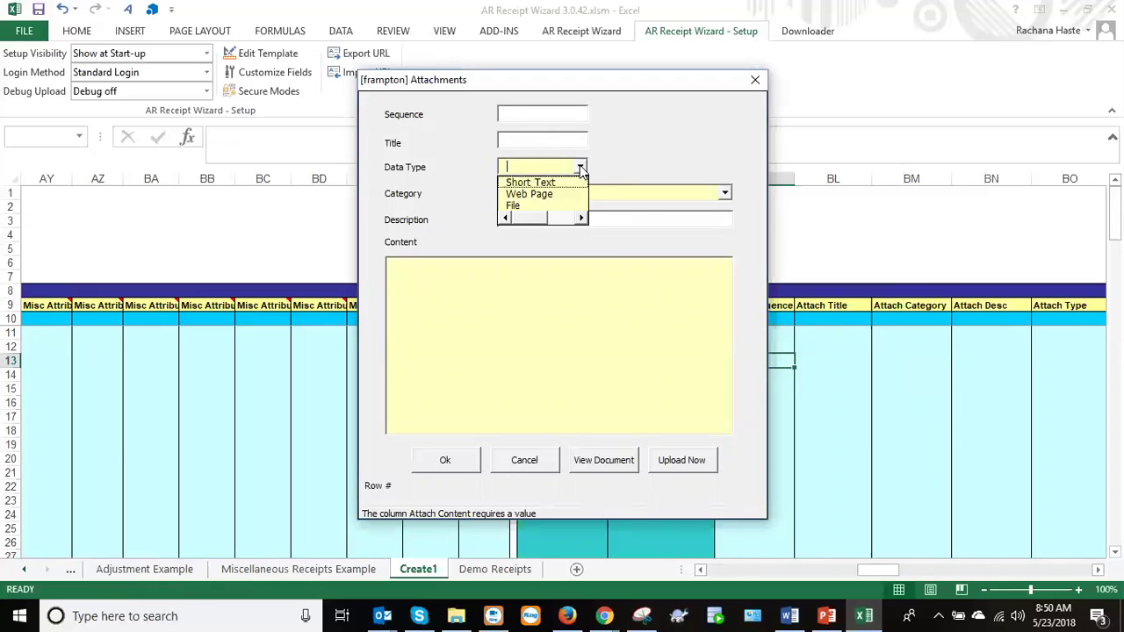
left_click(555, 206)
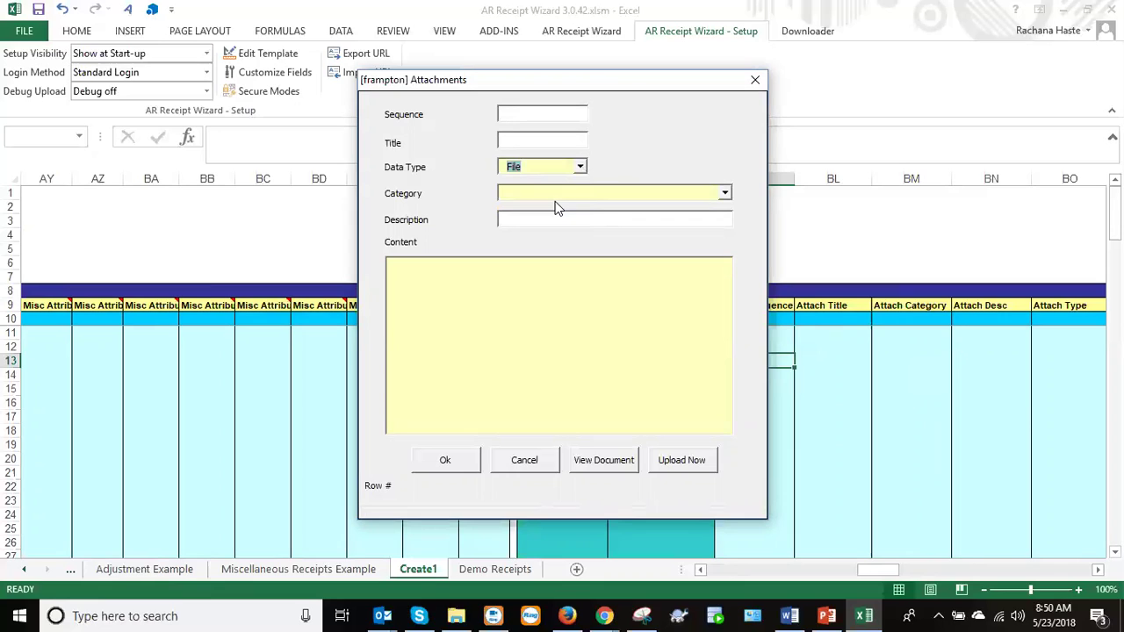
left_click(725, 194)
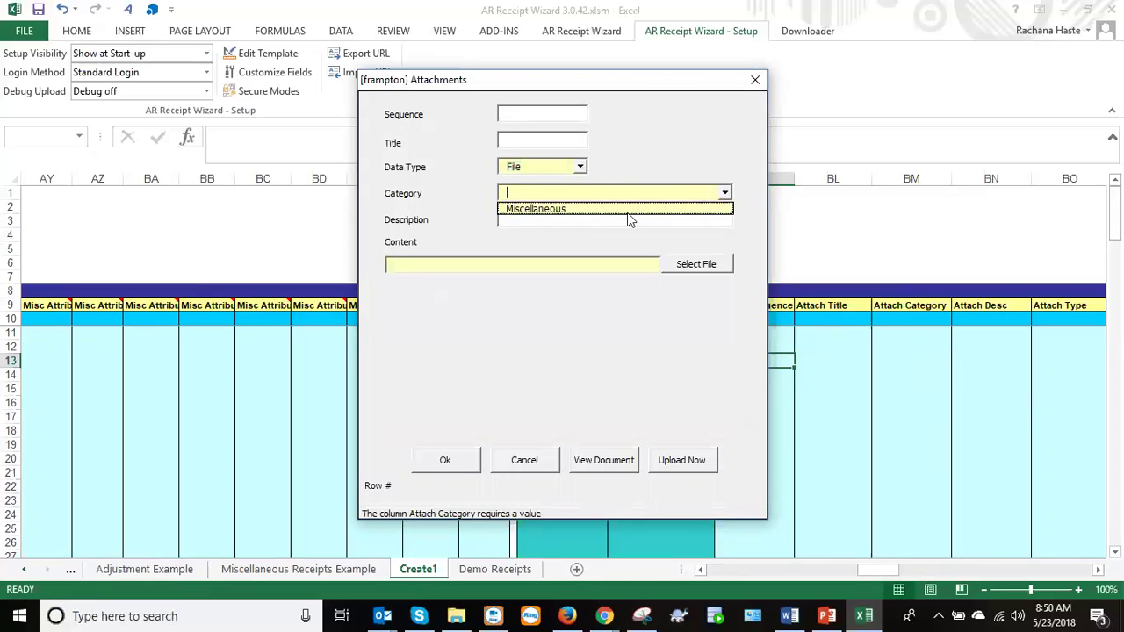
left_click(626, 210)
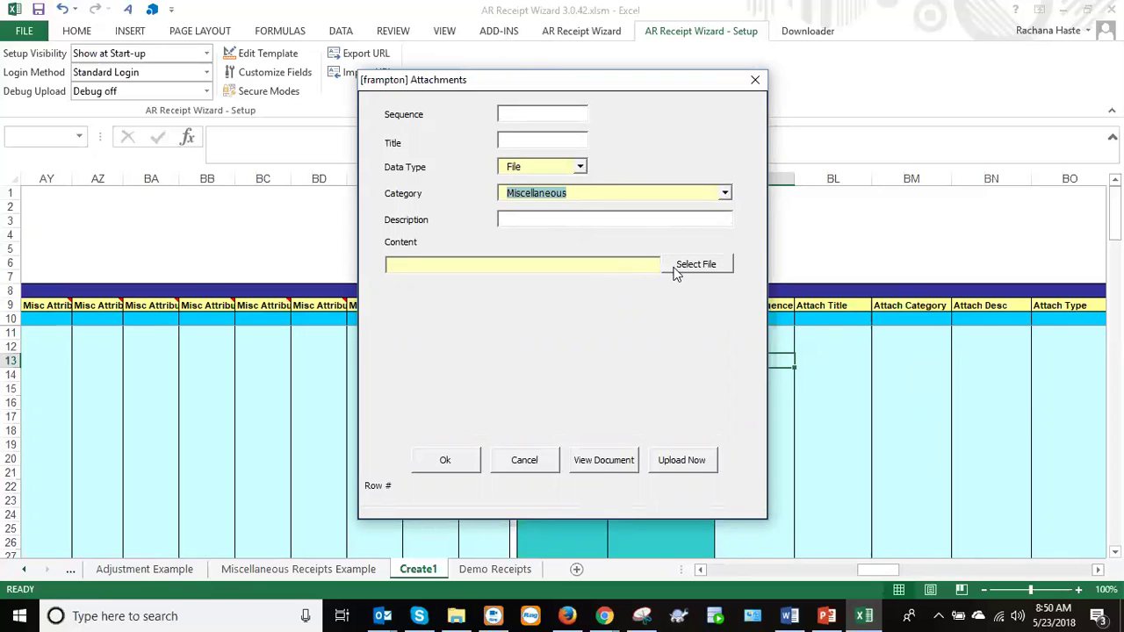
left_click(674, 269)
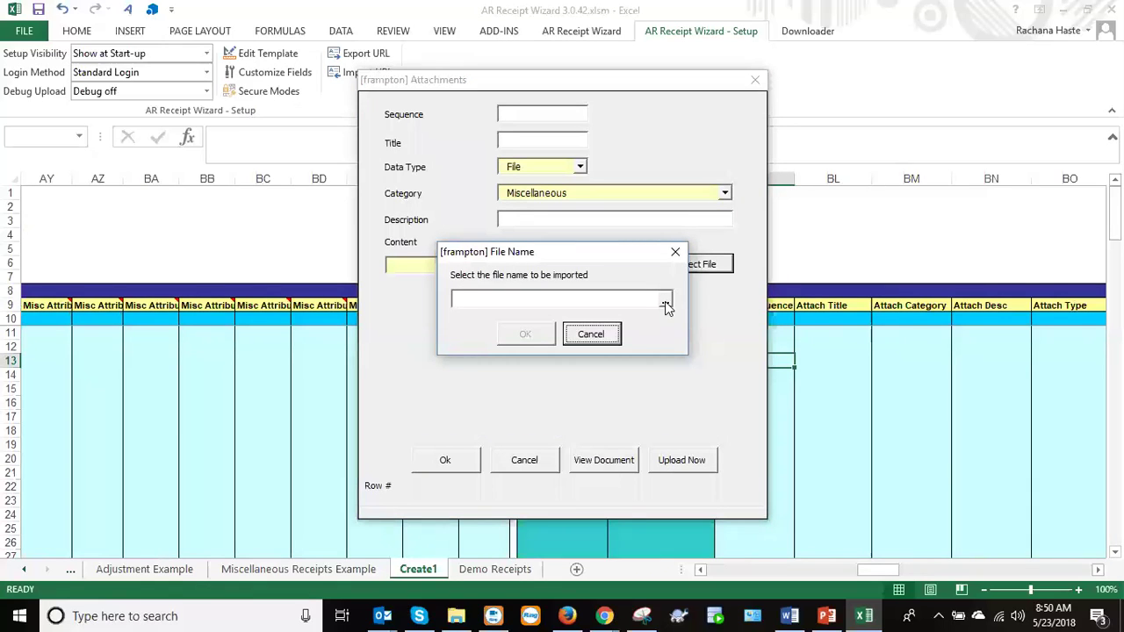
left_click(665, 301)
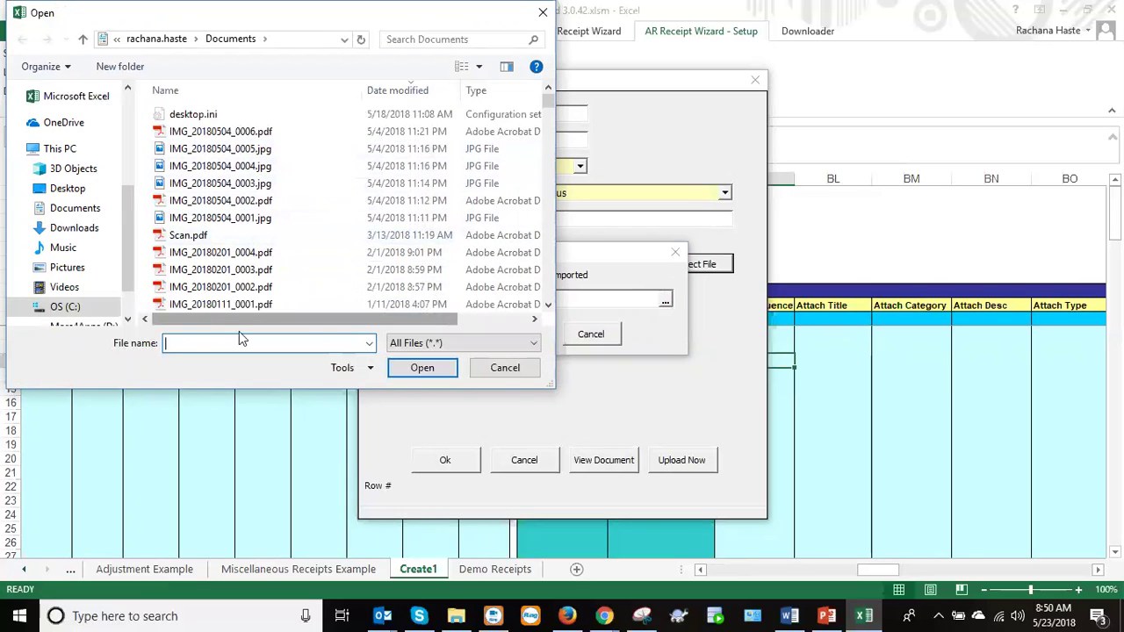
left_click(508, 368)
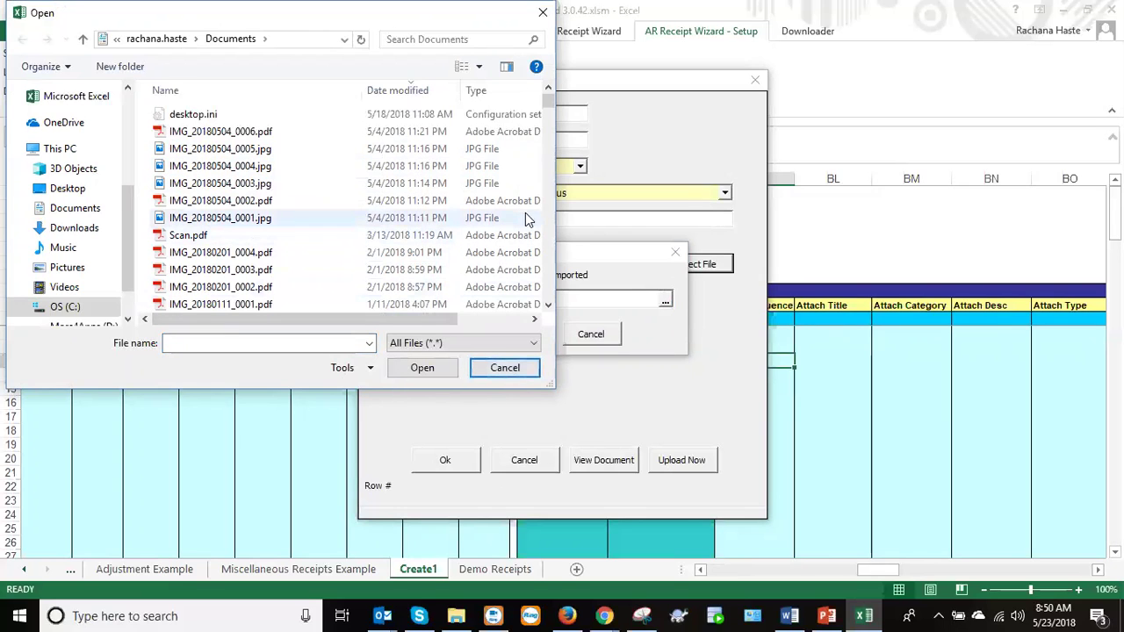
left_click(500, 368)
left_click(584, 333)
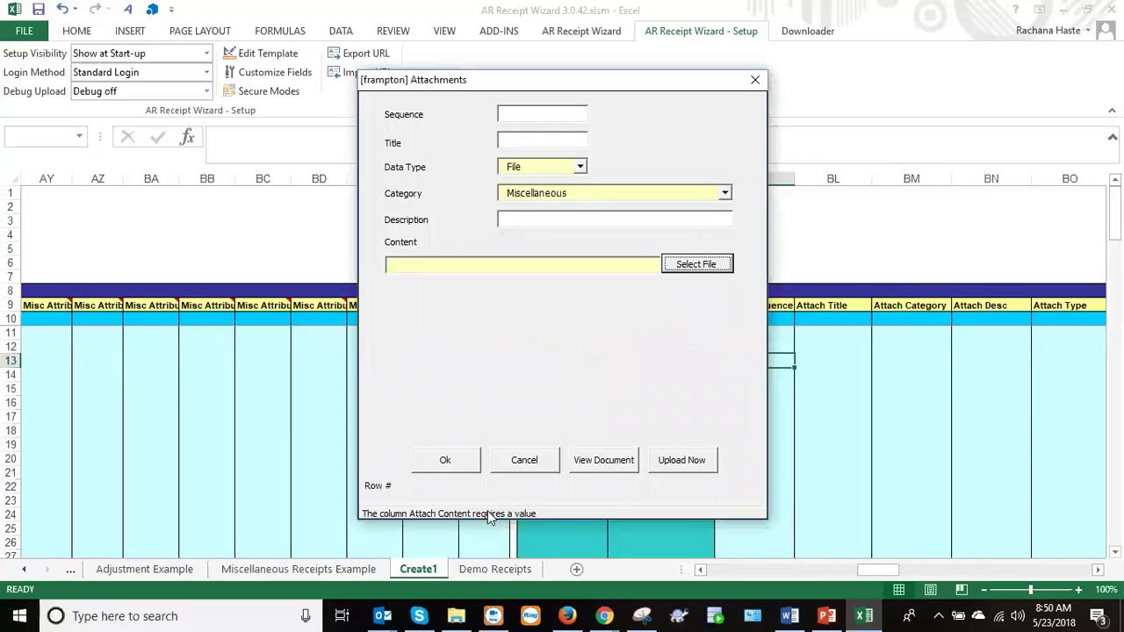
left_click(521, 450)
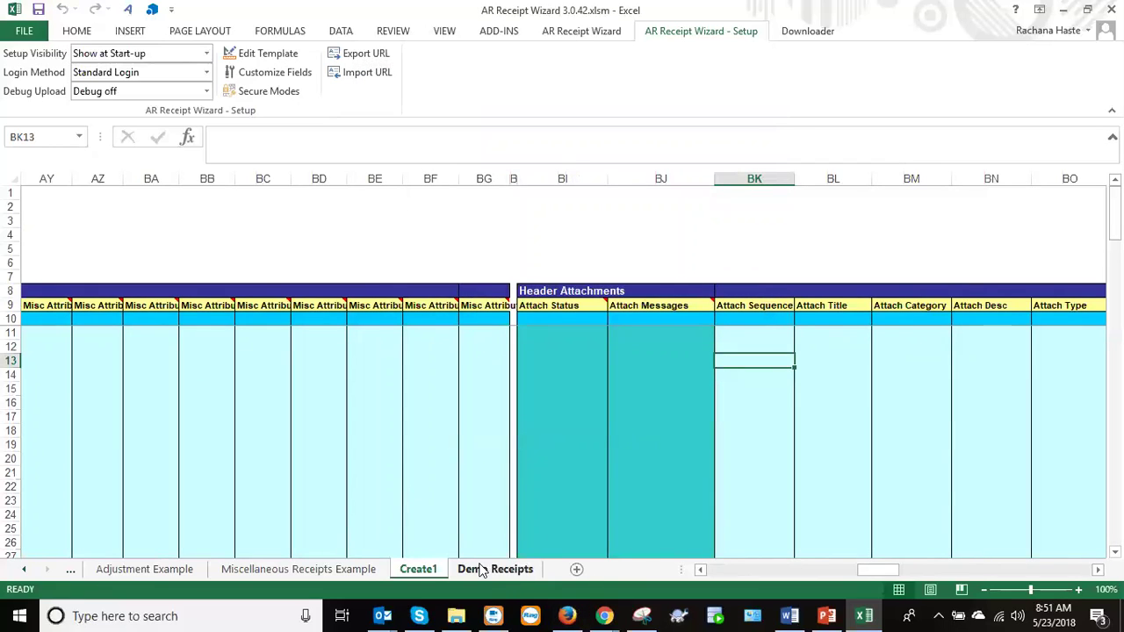
Go to Demo Receipts, scroll up to row 10, and check receipt 0523-Demo-1's Unapplied status.
left_click(481, 568)
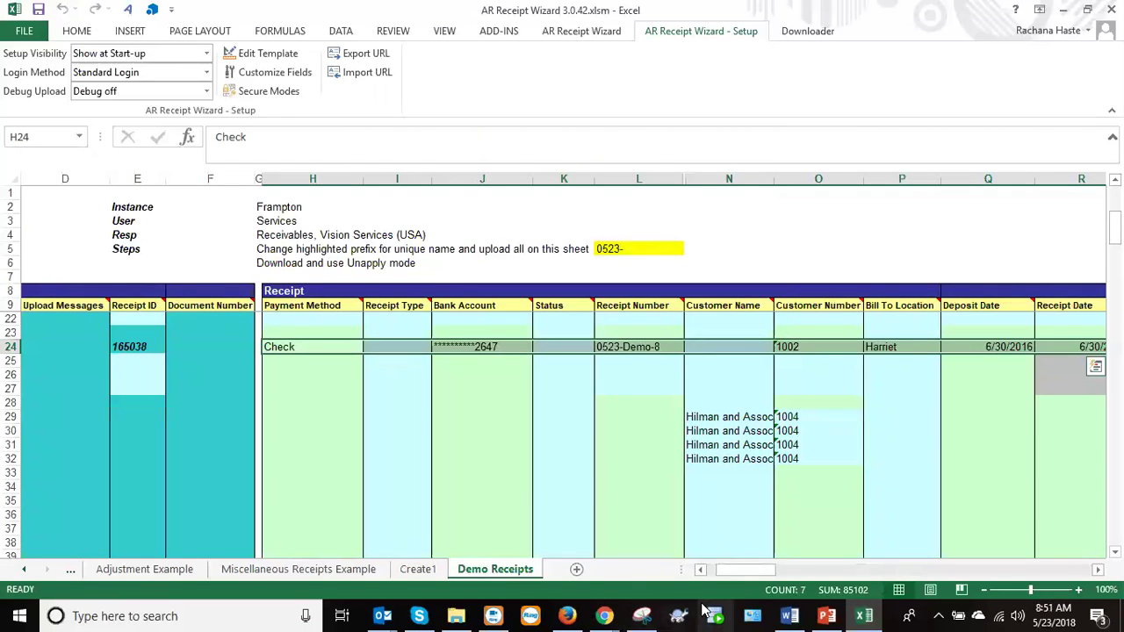
left_click_drag(721, 573, 693, 575)
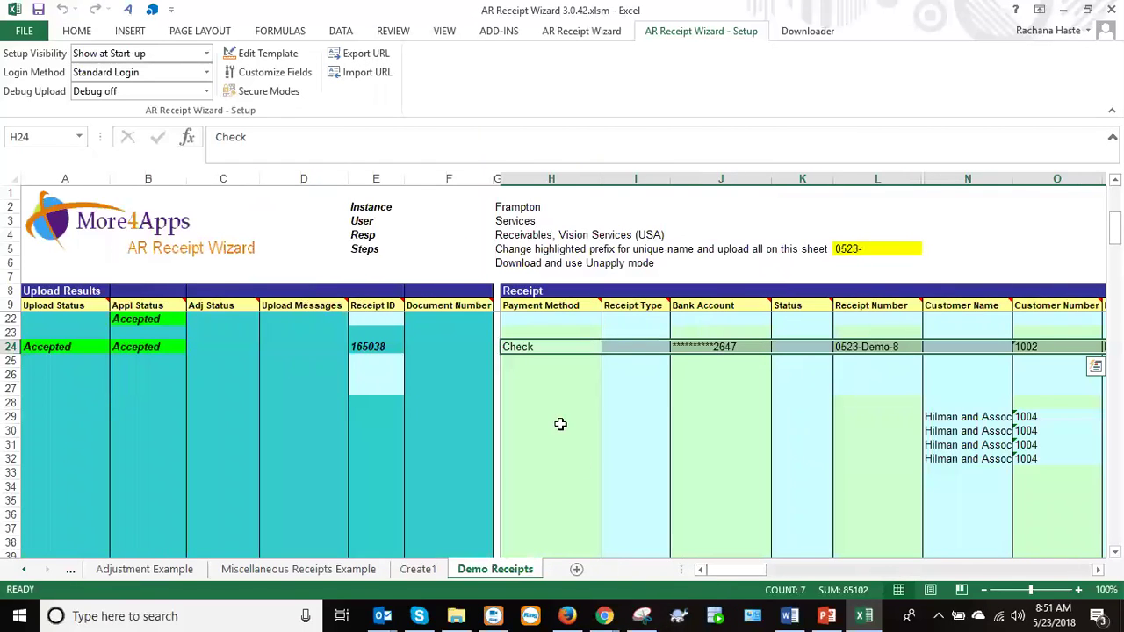
scroll(802, 395, "up", 4)
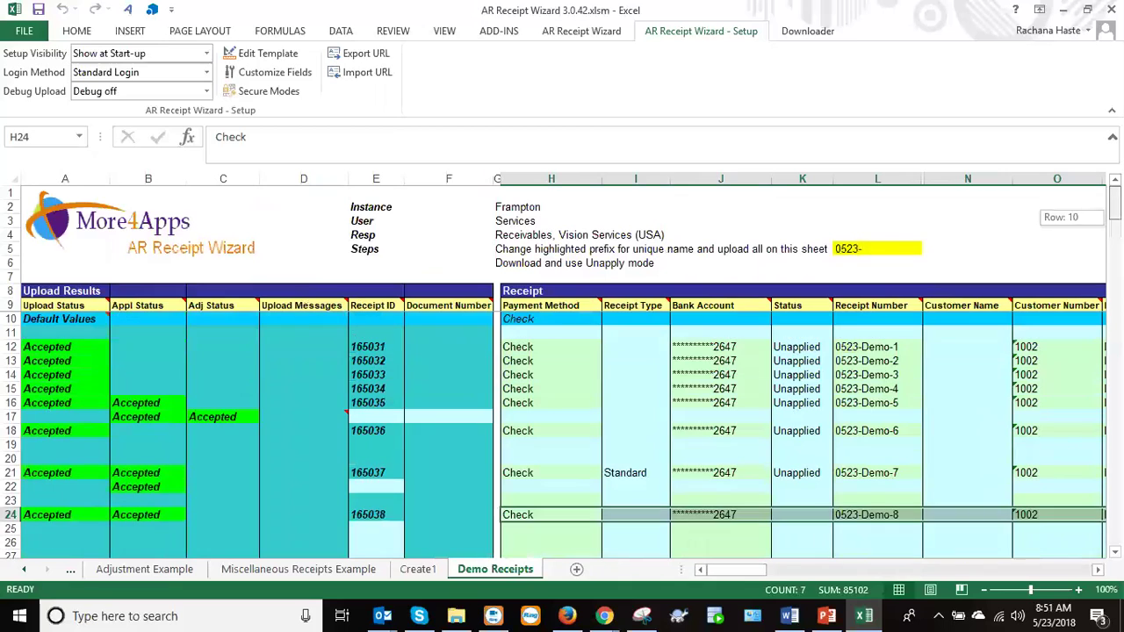
left_click(804, 348)
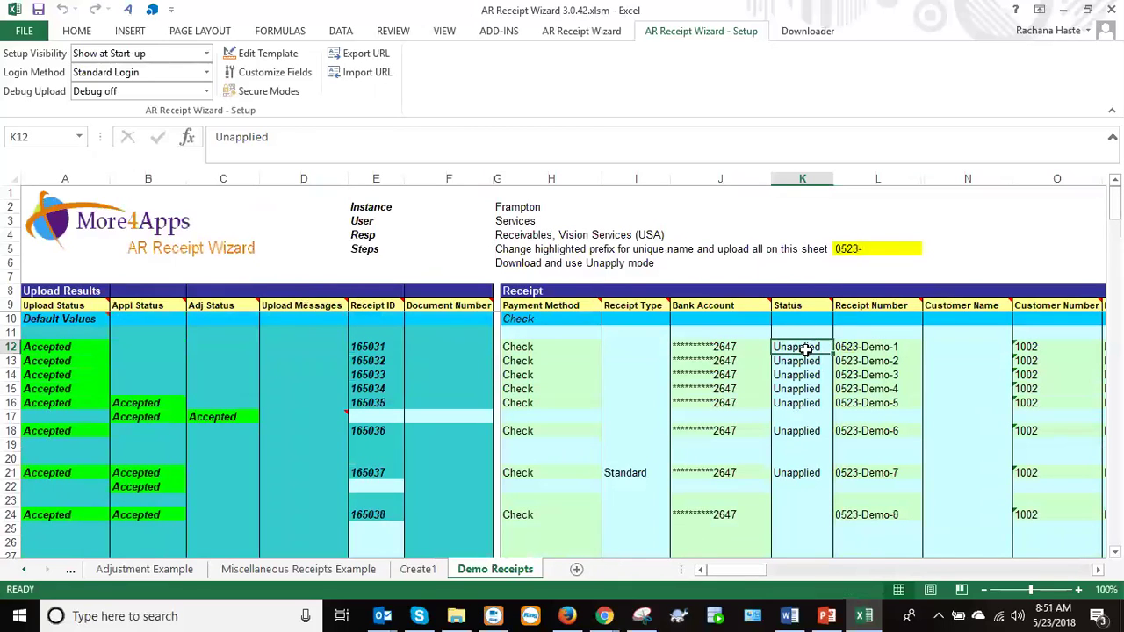
left_click_drag(735, 571, 752, 573)
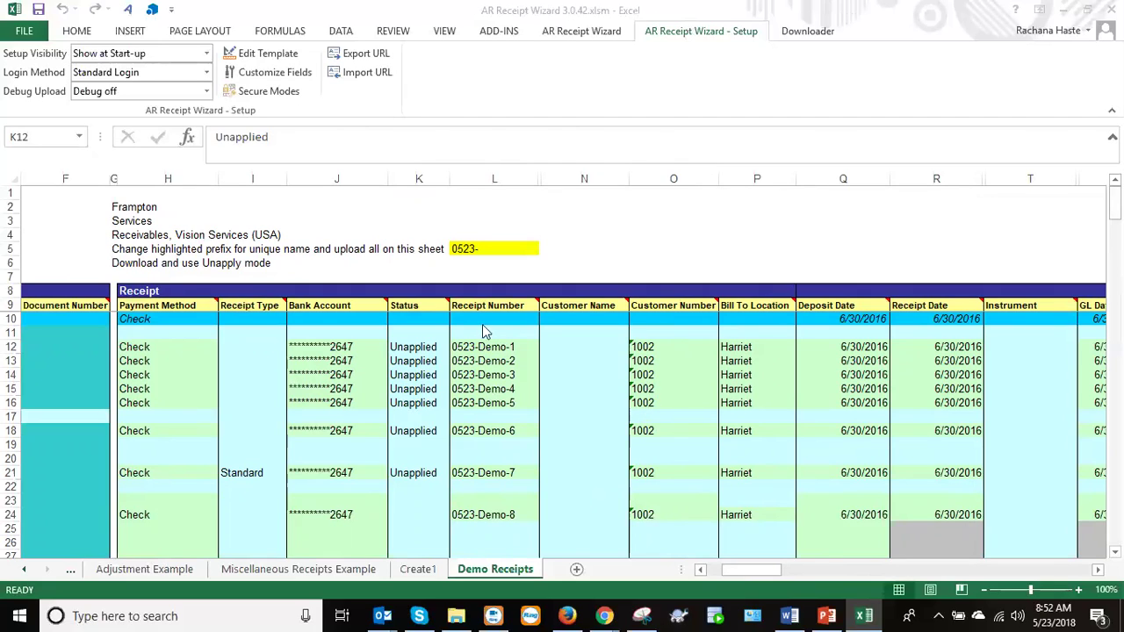
left_click(478, 346)
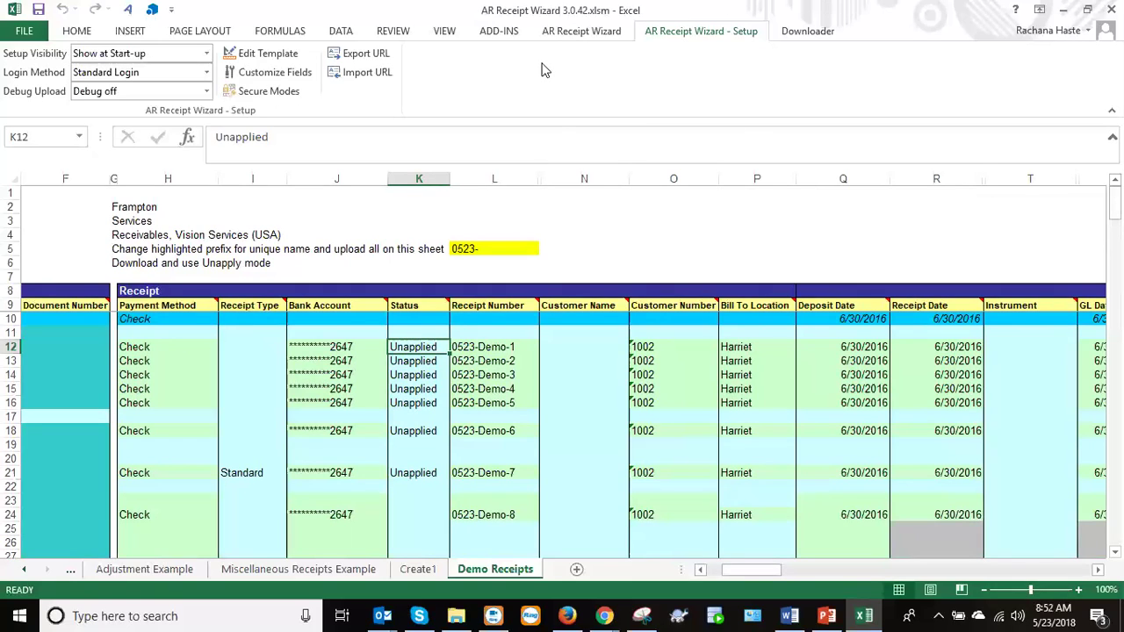
left_click(465, 352)
left_click(423, 347)
left_click(344, 346)
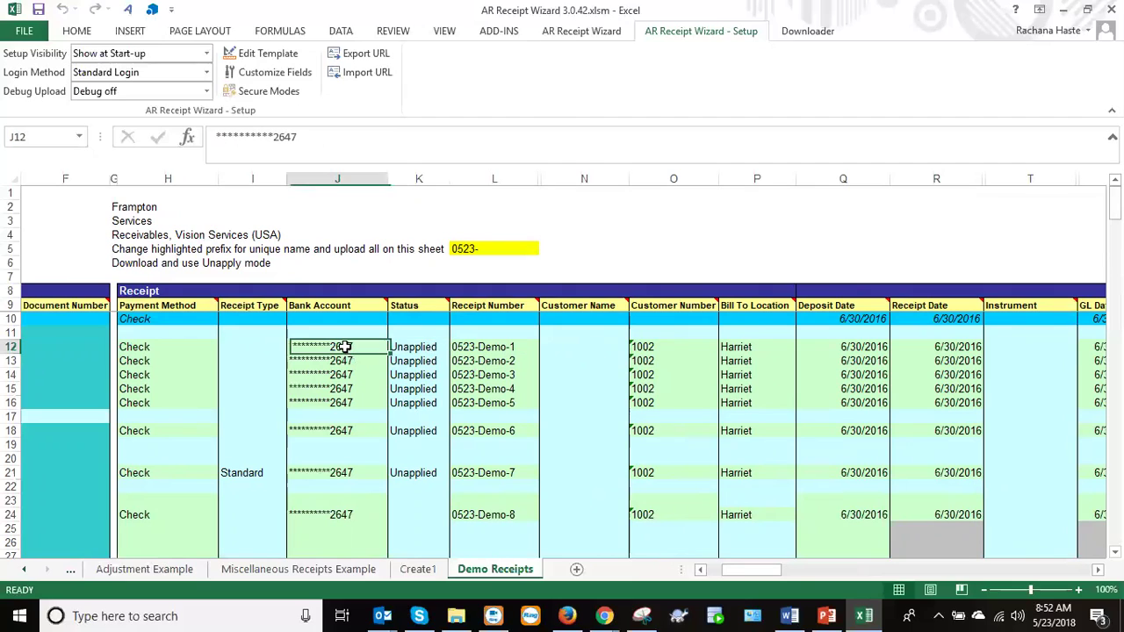
left_click(174, 350)
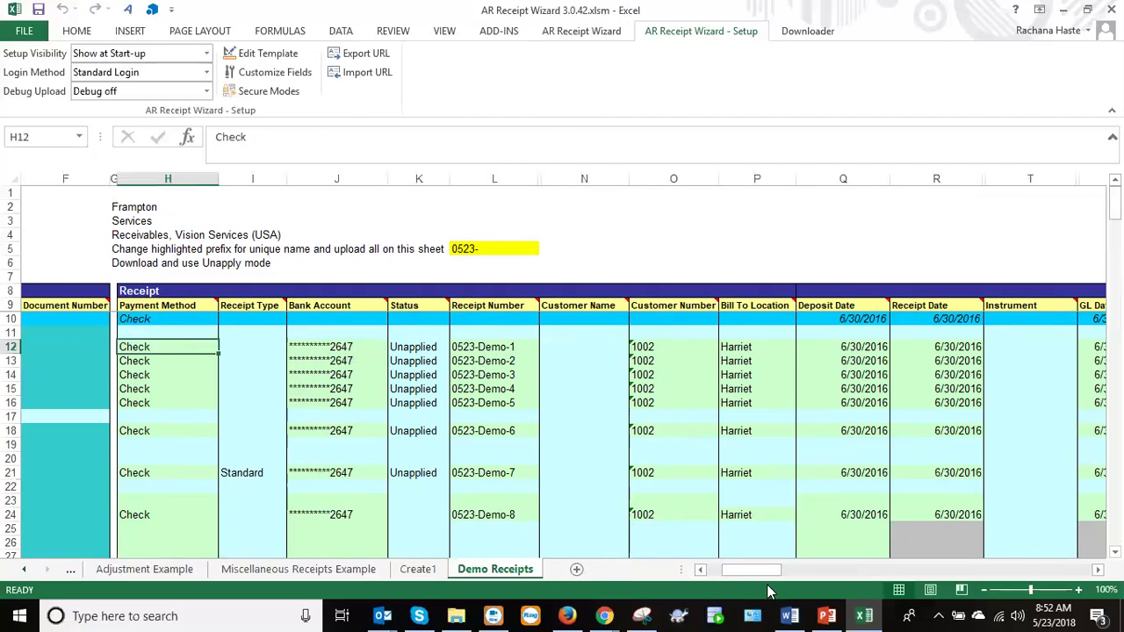
left_click_drag(753, 572, 721, 568)
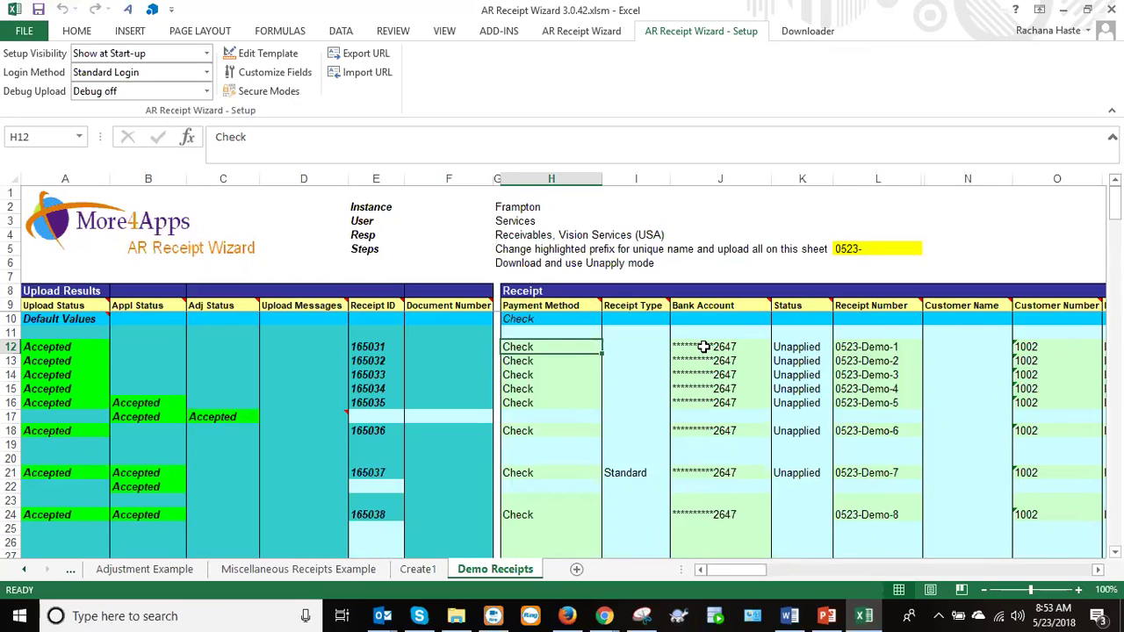
Inspect the bank account and receipt-number formulas for 0523-Demo-1 and 0523-Demo-2, then show the AR Receipt Wizard ribbon.
left_click(694, 347)
left_click(777, 356)
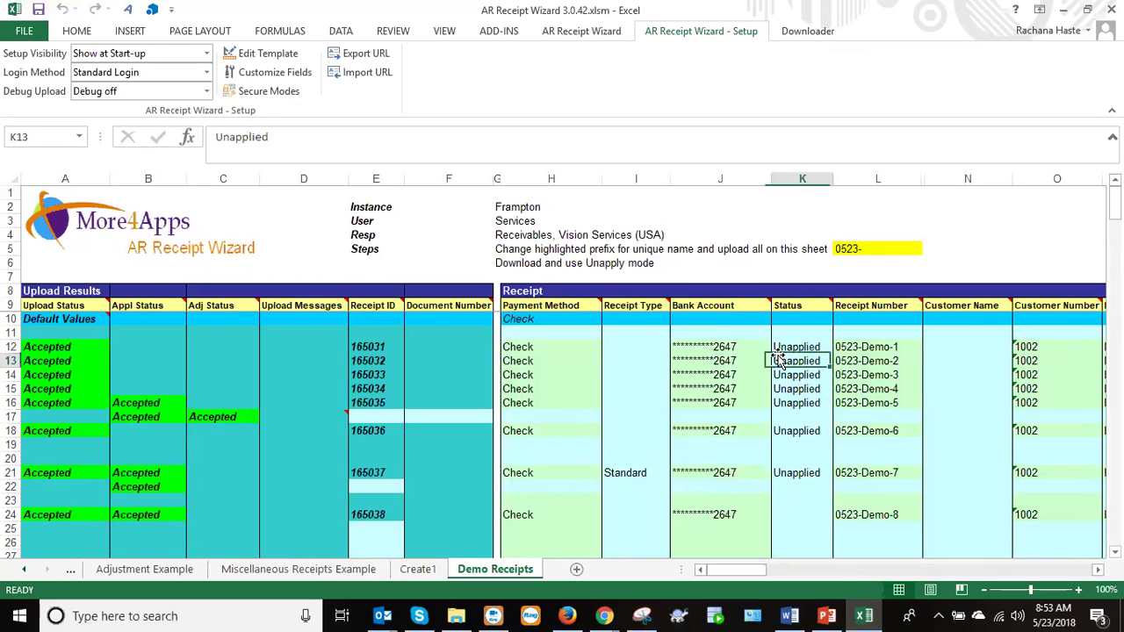
left_click(844, 357)
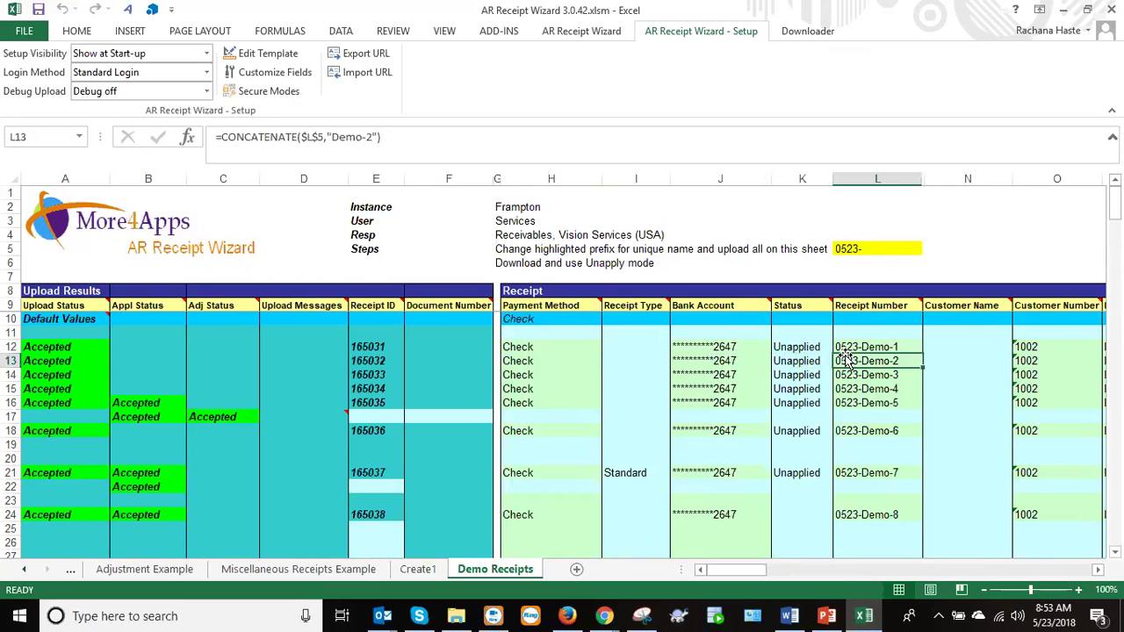
left_click(840, 347)
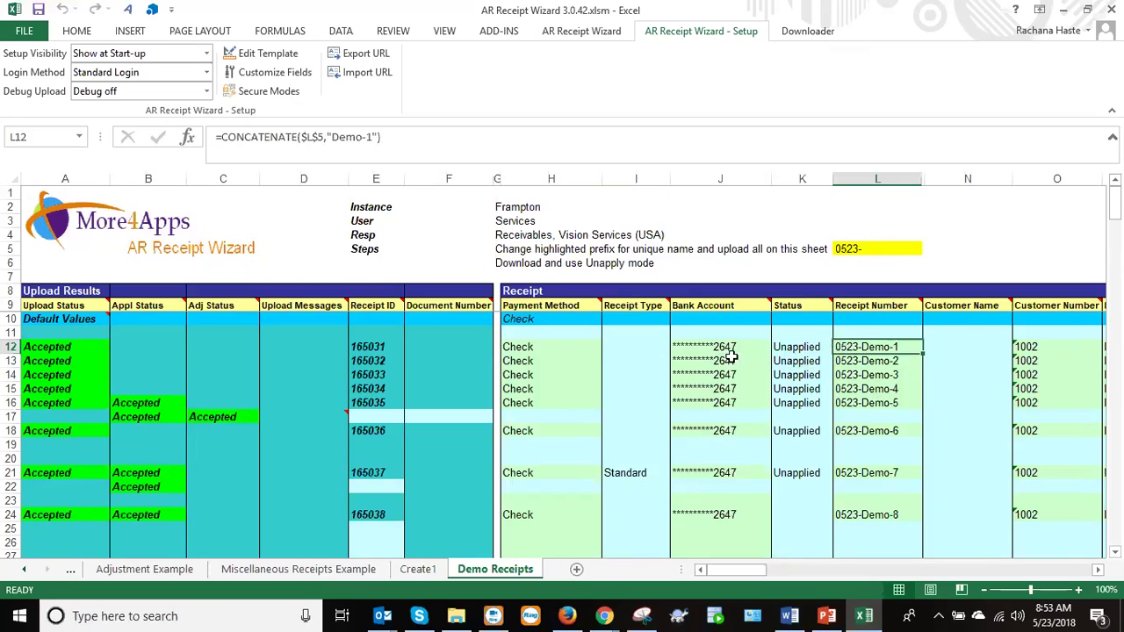
left_click(702, 351)
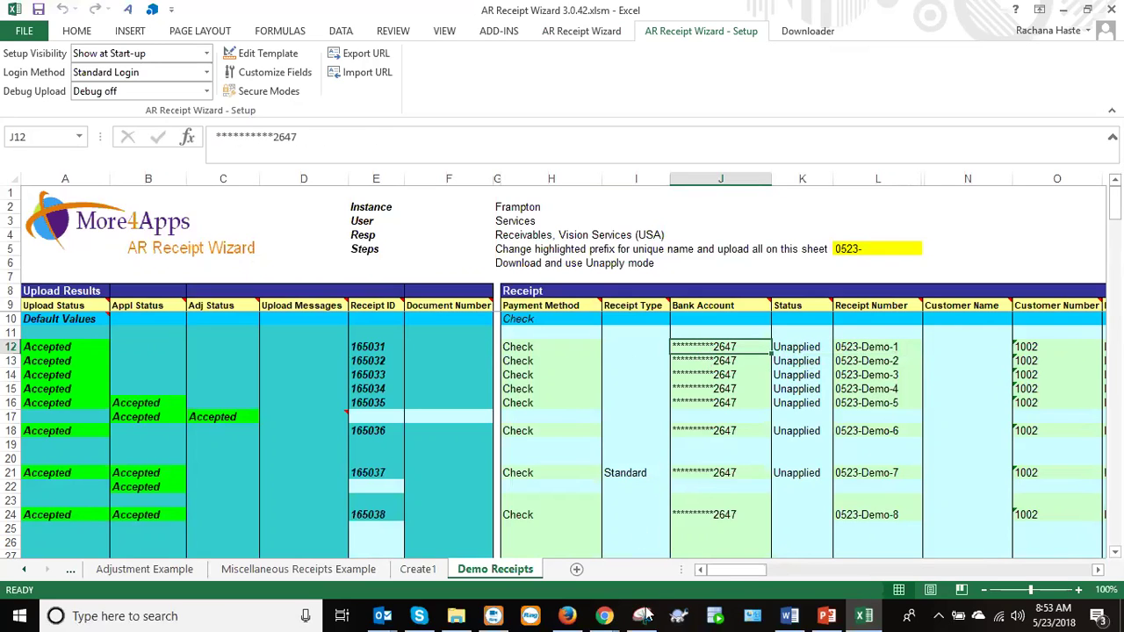
left_click_drag(723, 570, 740, 575)
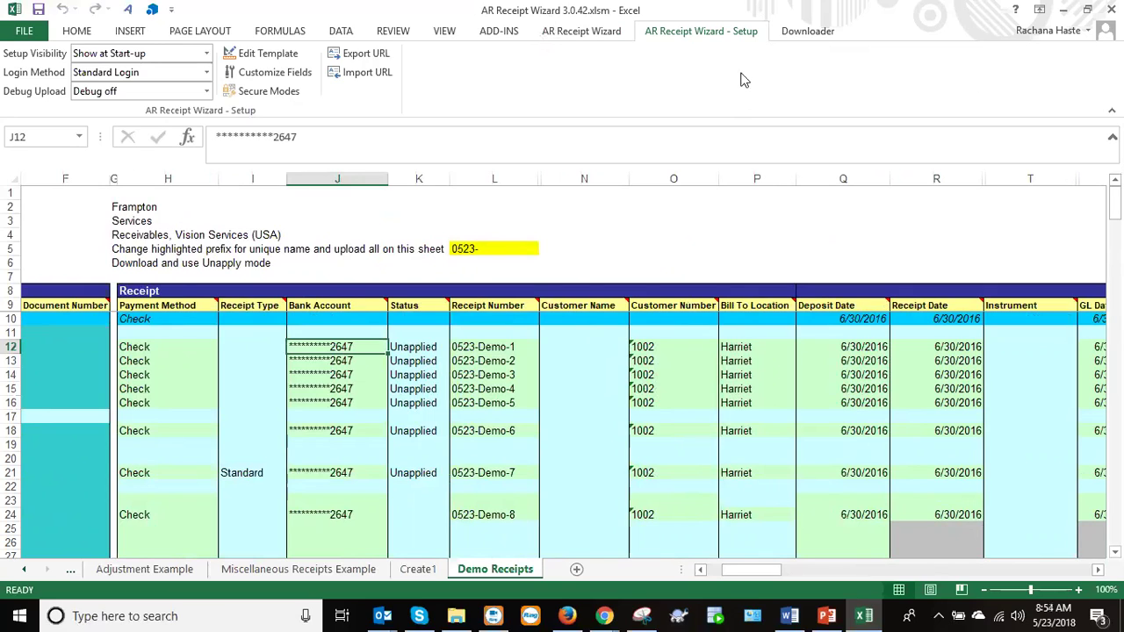
left_click(615, 38)
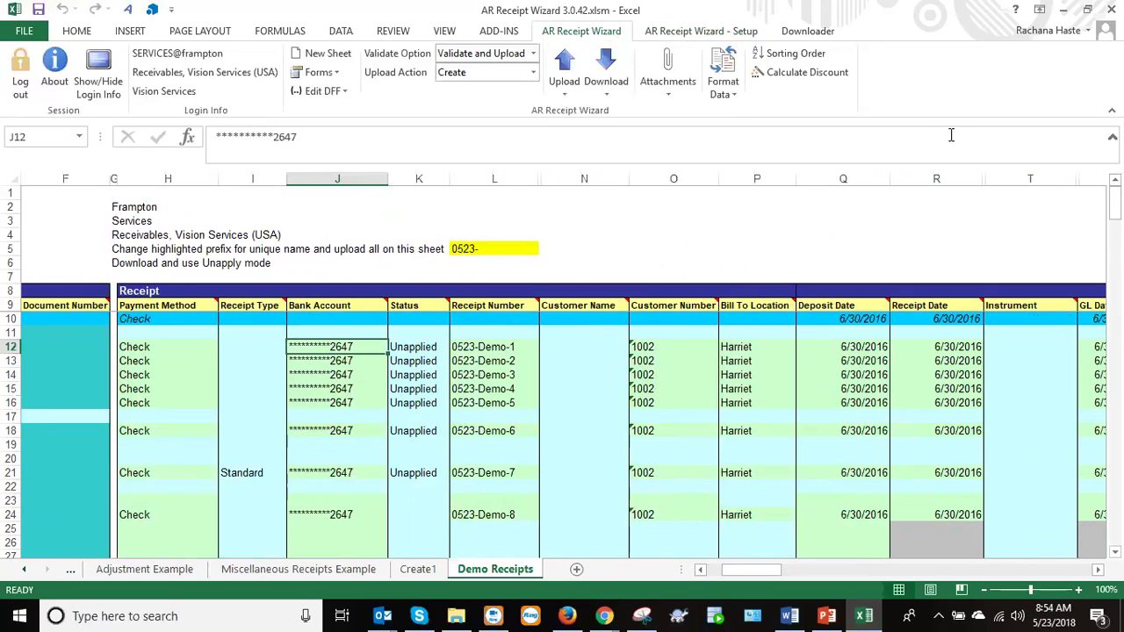